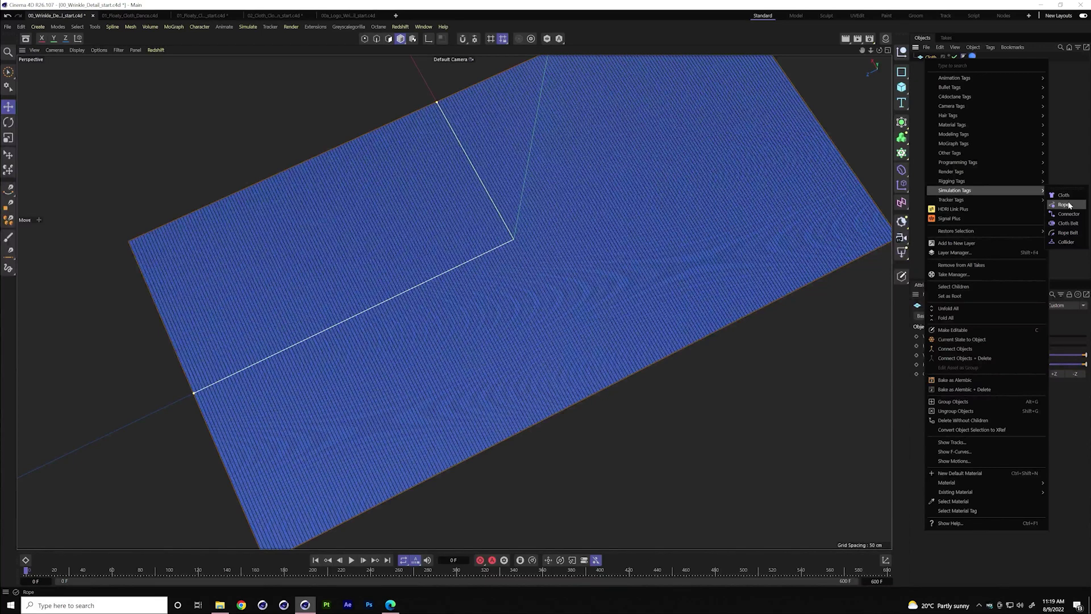
# Add a Cloth simulation tag to the Cloth plane
pyautogui.click(1069, 199)
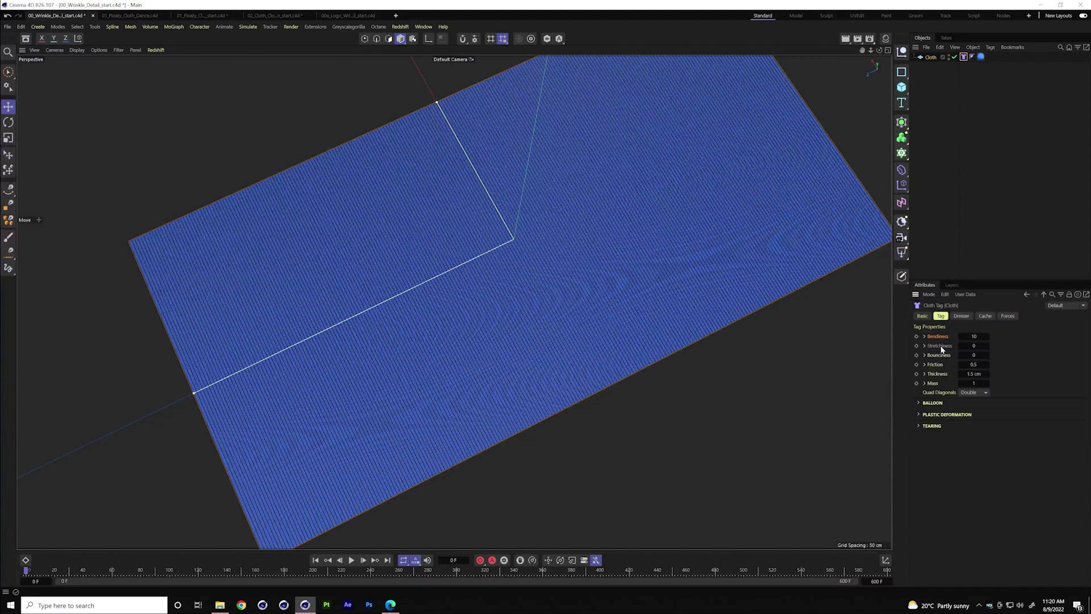
# Open the project settings and examine the Bullet general, cache, visualization and expert settings, including steps per frame and error threshold
pyautogui.click(946, 228)
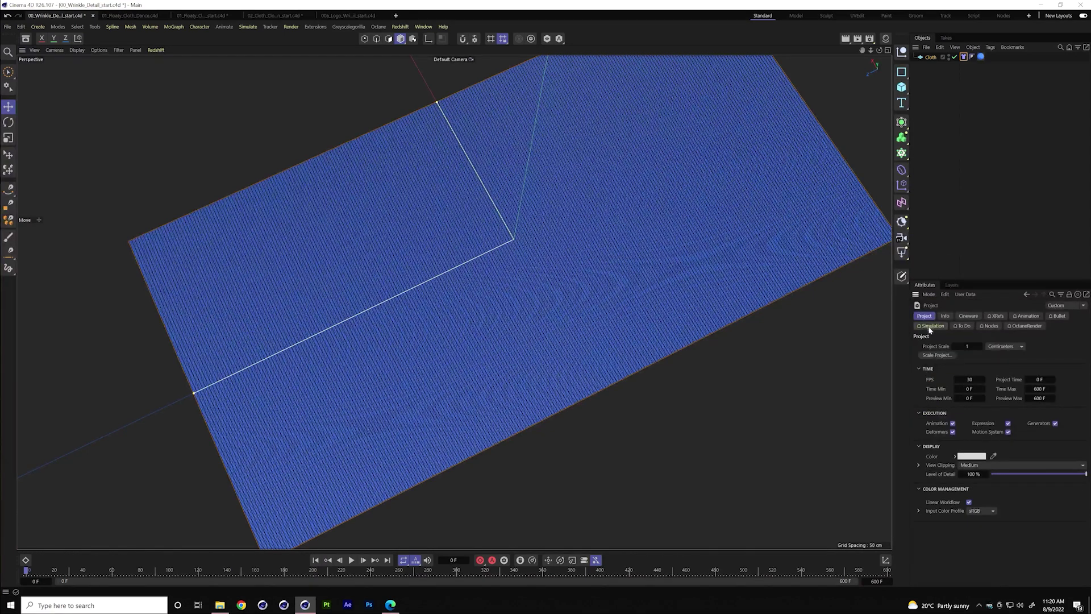
pyautogui.click(1056, 316)
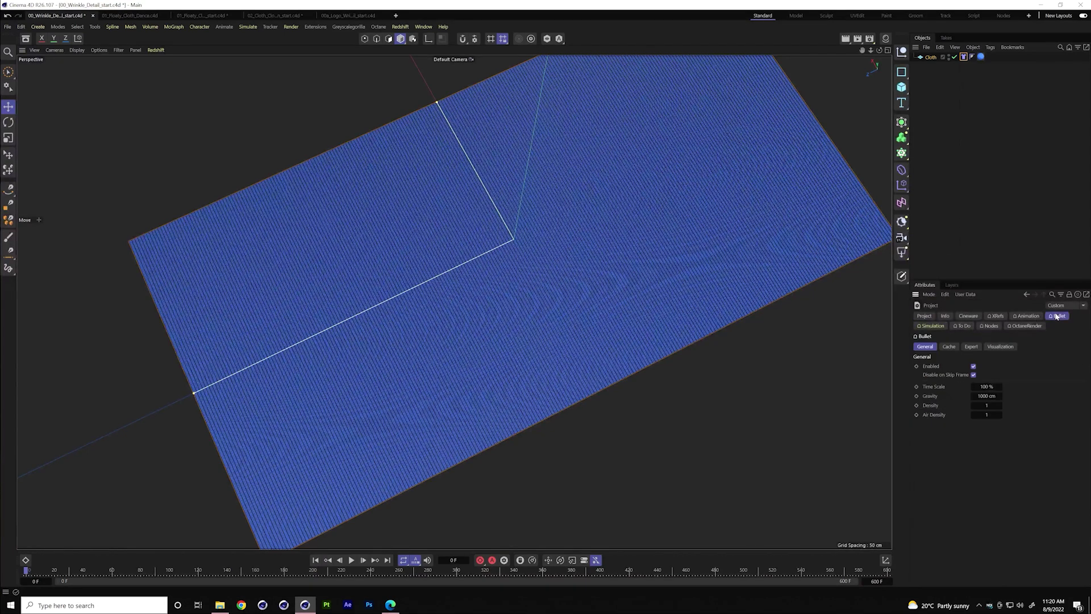
pyautogui.click(949, 346)
pyautogui.click(1000, 346)
pyautogui.click(949, 347)
pyautogui.click(970, 348)
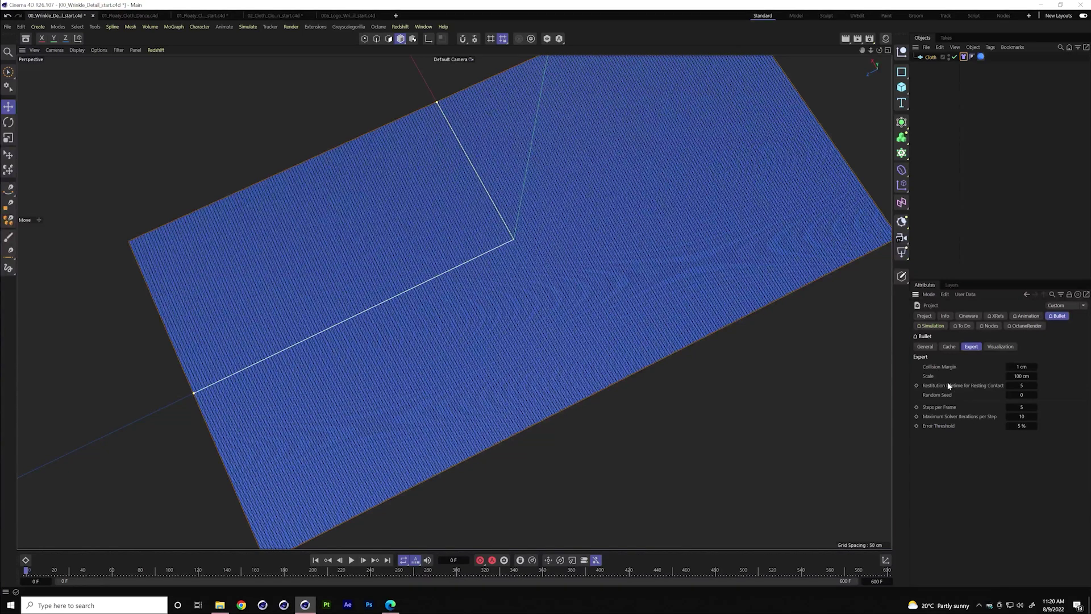
pyautogui.click(941, 407)
pyautogui.click(938, 425)
# Examine the project's Simulation settings, such as substeps, iterations and damping, and compare them with the Bullet expert settings
pyautogui.click(930, 326)
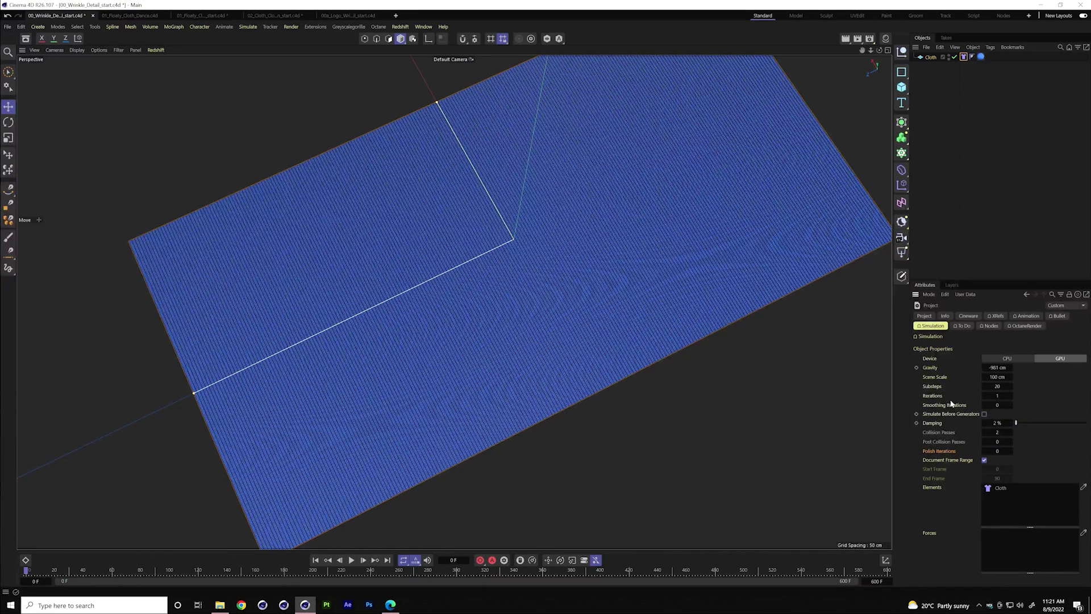
pyautogui.click(1051, 316)
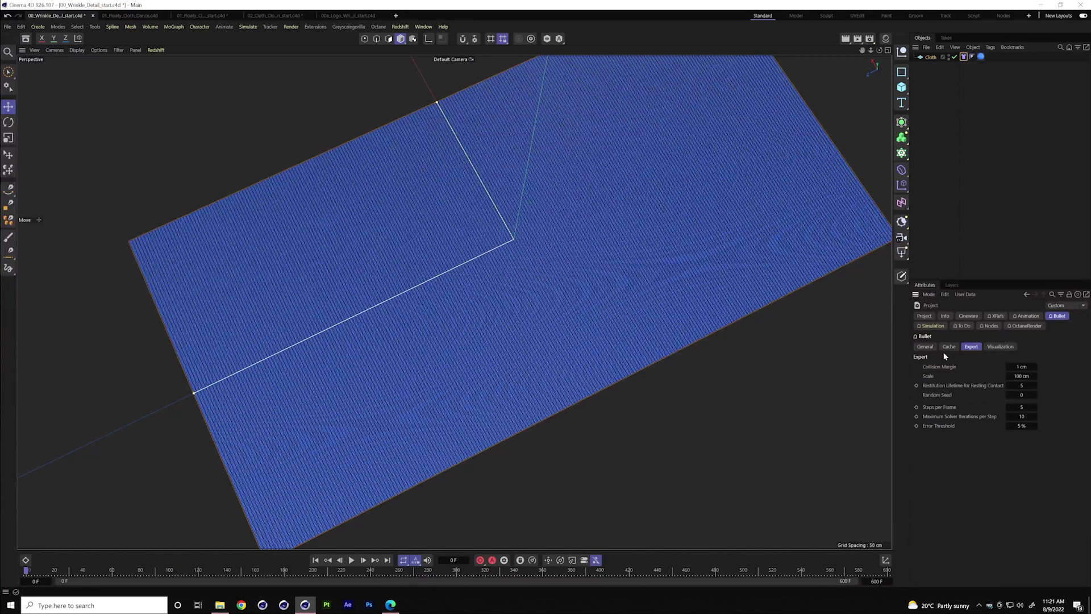
pyautogui.click(932, 326)
pyautogui.click(1058, 316)
pyautogui.click(930, 325)
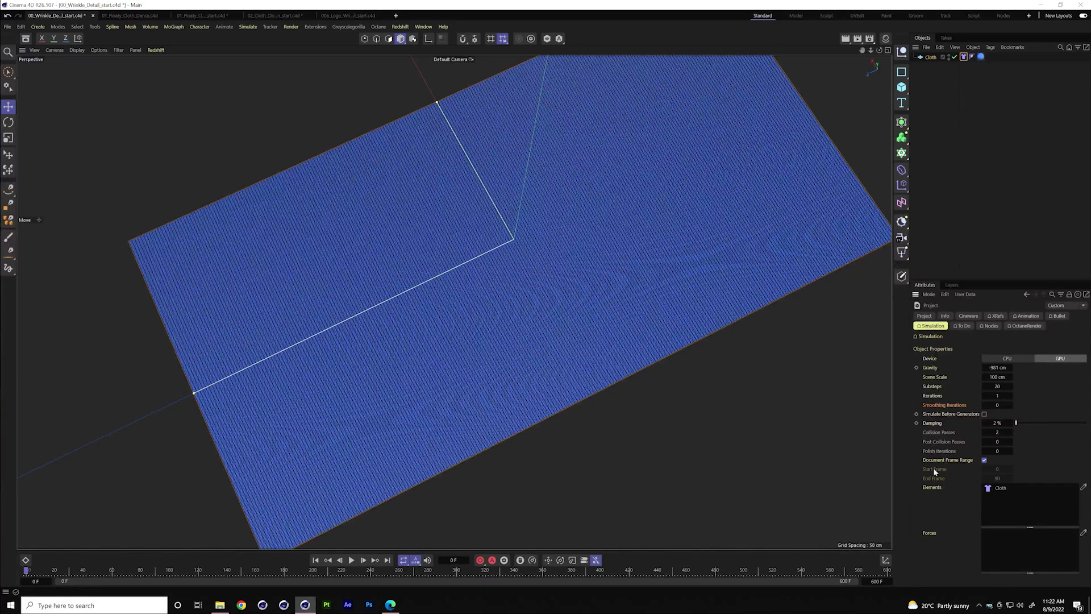
# Show the plane's Cloth tag properties, then watch the _00_Bendiness comparison video from the Simgraph project folder in File Explorer
pyautogui.click(964, 57)
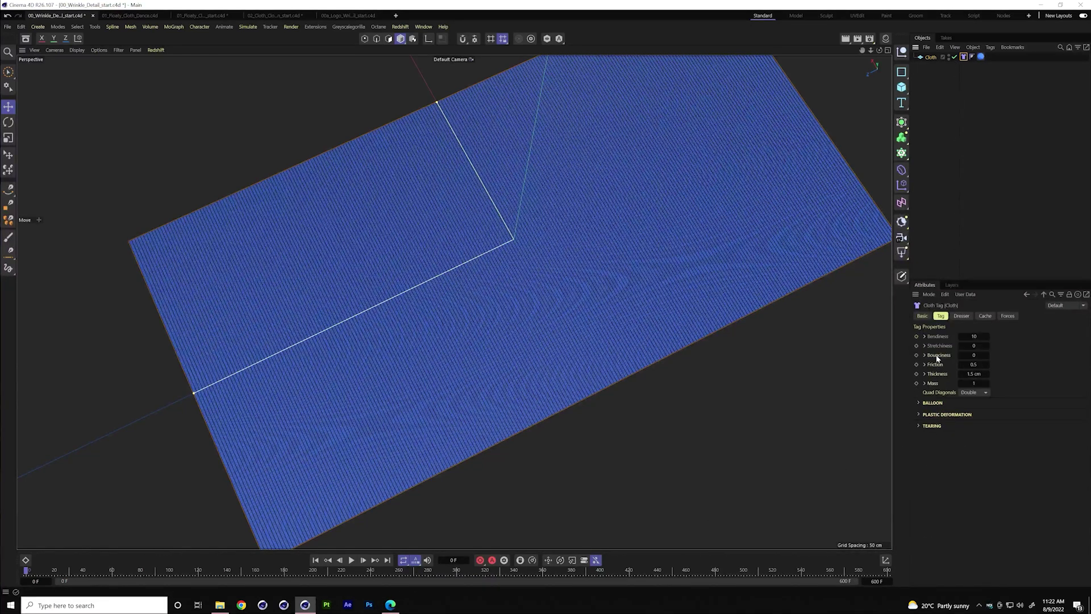
pyautogui.click(227, 603)
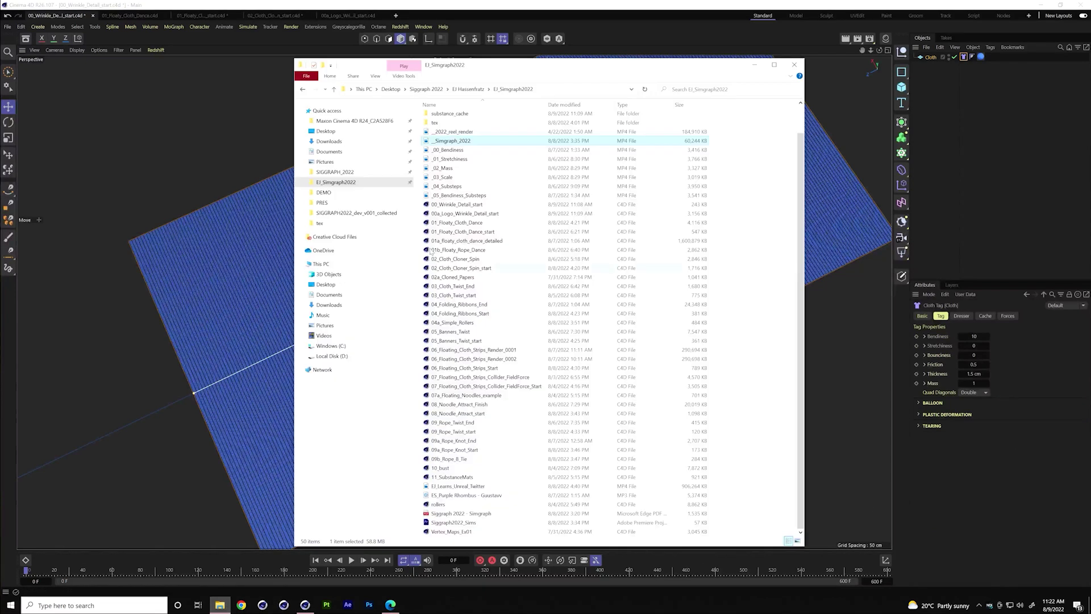
pyautogui.doubleClick(517, 151)
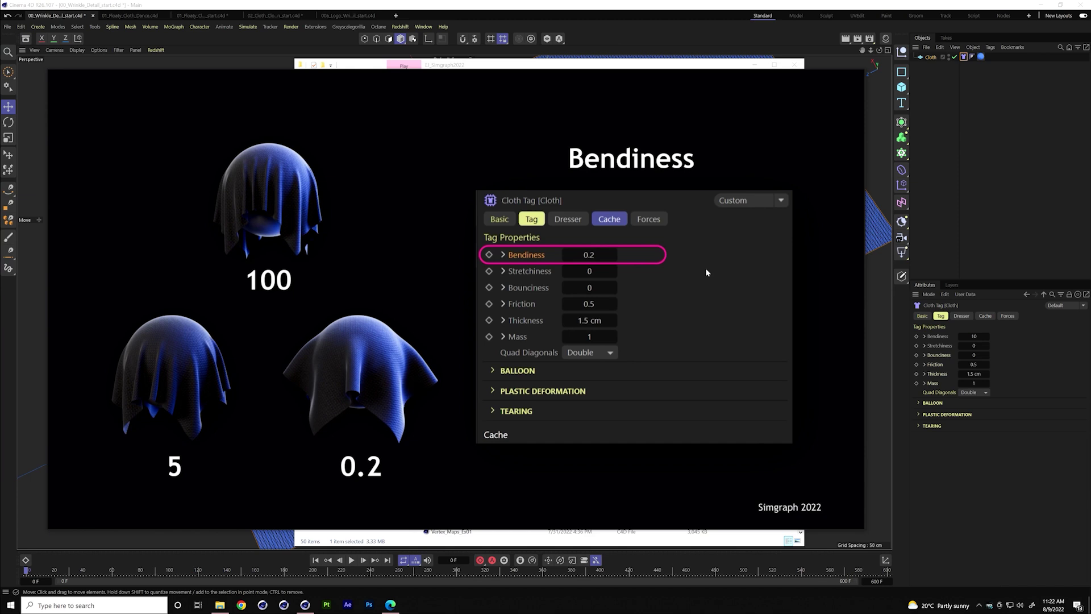
pyautogui.moveTo(253, 430)
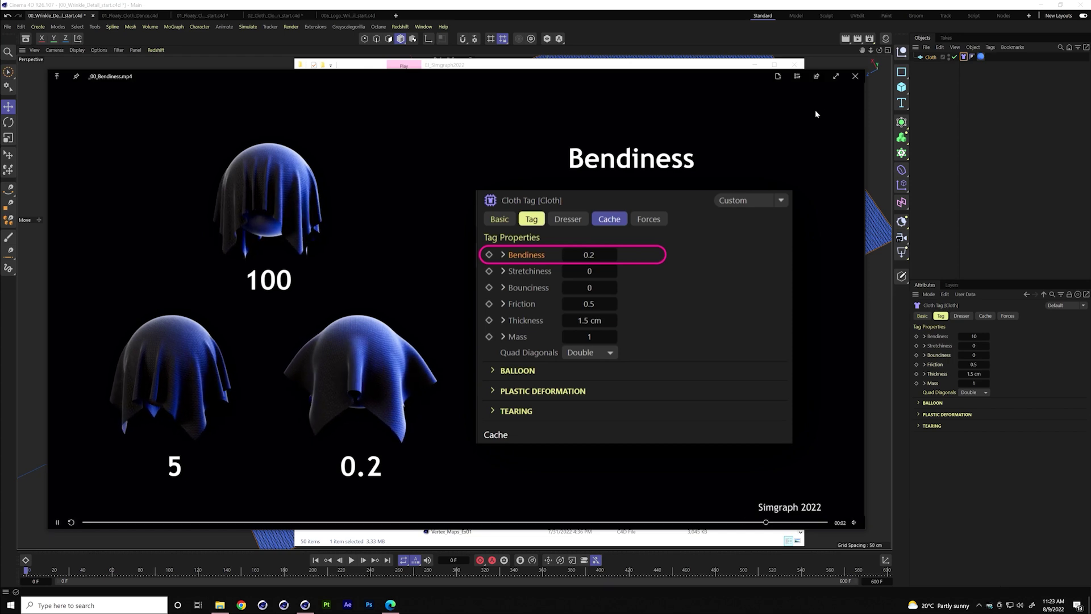
pyautogui.click(857, 75)
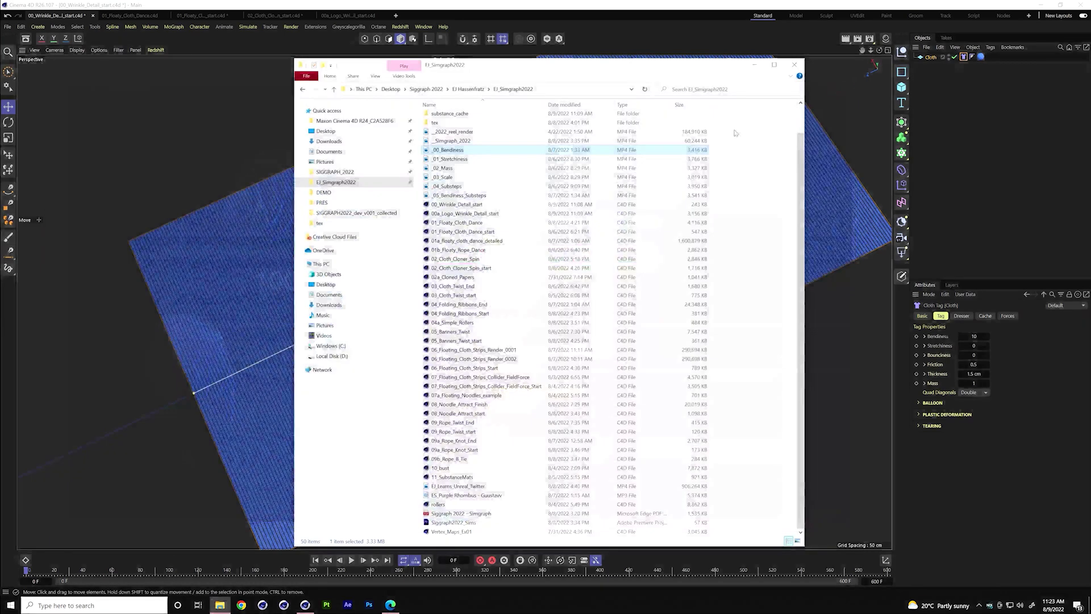
pyautogui.doubleClick(465, 159)
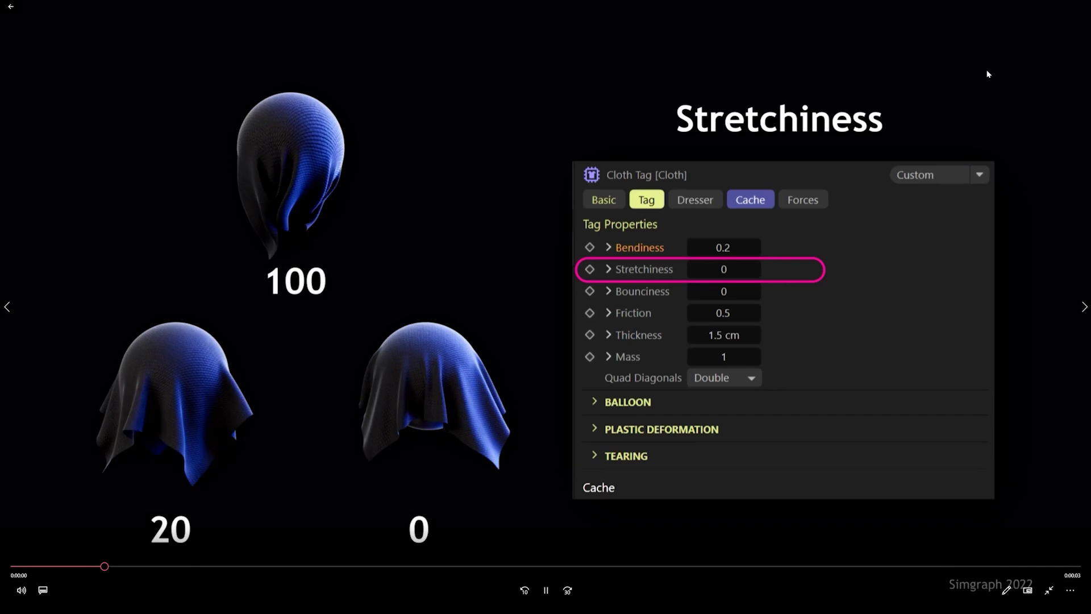
pyautogui.click(1048, 591)
pyautogui.moveTo(1017, 6); pyautogui.dragTo(981, 63)
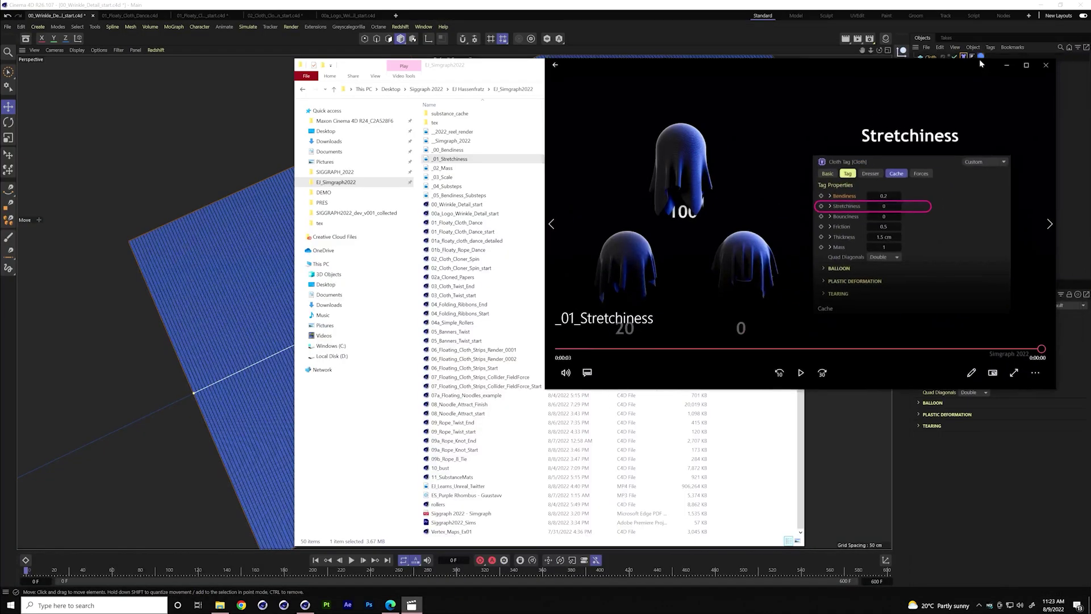
pyautogui.moveTo(913, 73); pyautogui.dragTo(466, 101)
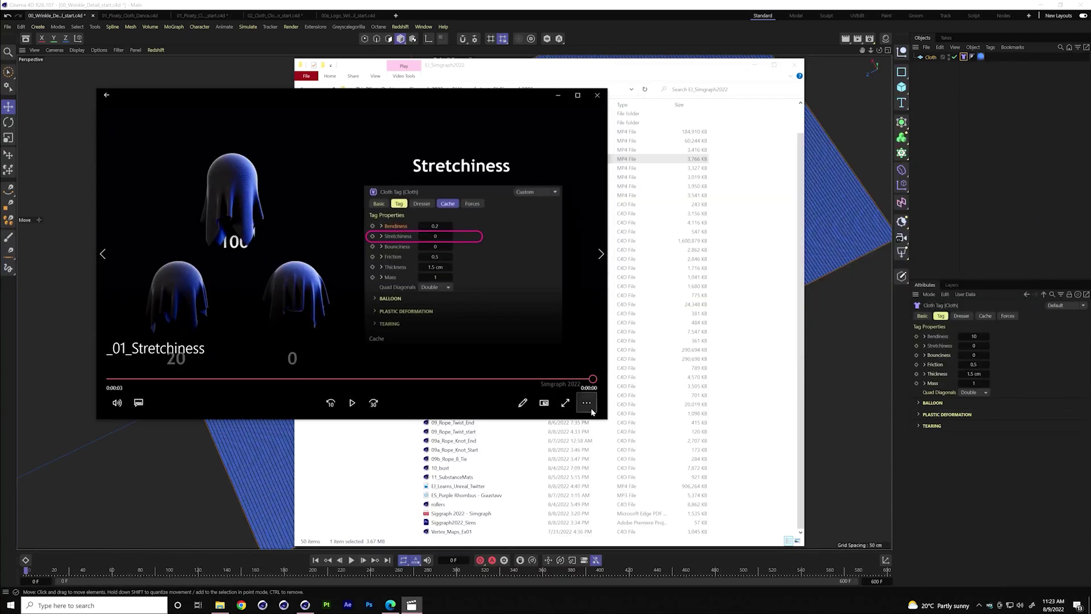
pyautogui.moveTo(604, 418); pyautogui.dragTo(689, 540)
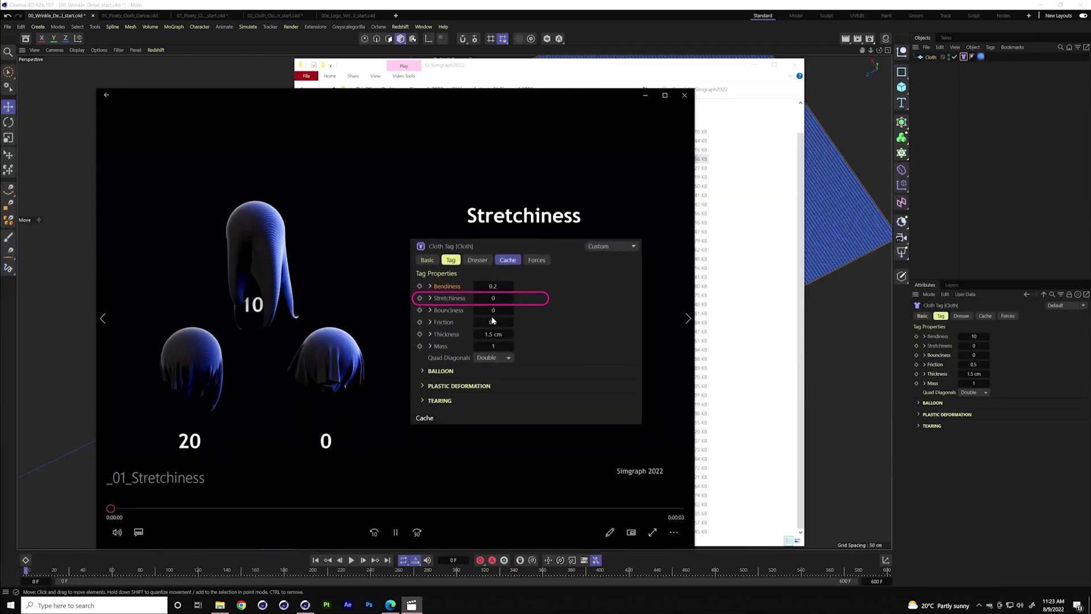
pyautogui.click(678, 102)
# Preview the _01_Stretchiness video to compare cloth at stretchiness 100, 20 and 0
pyautogui.doubleClick(472, 161)
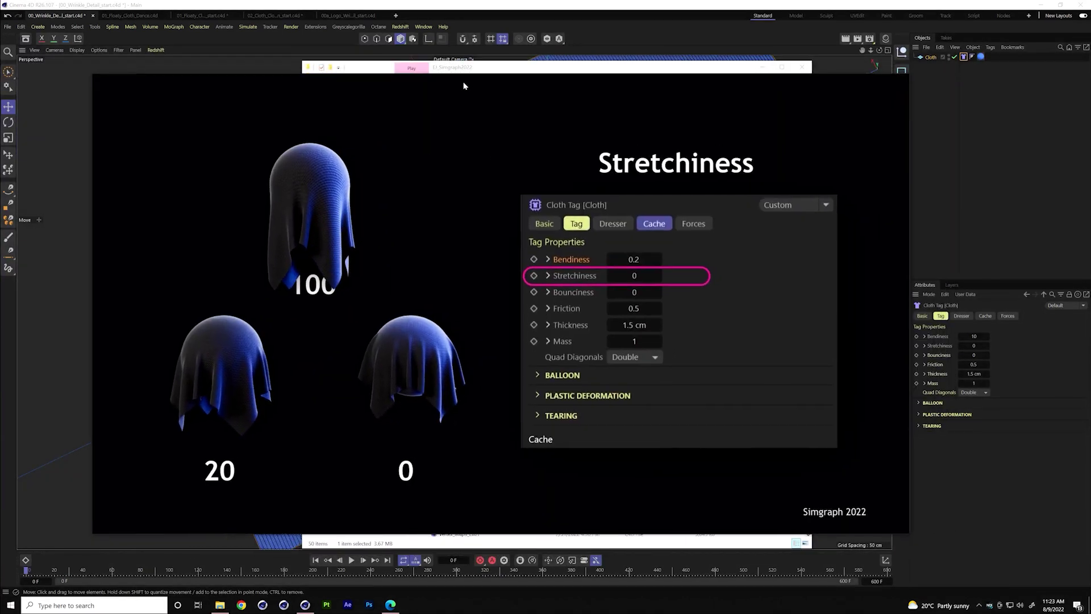
pyautogui.moveTo(464, 85); pyautogui.dragTo(383, 83)
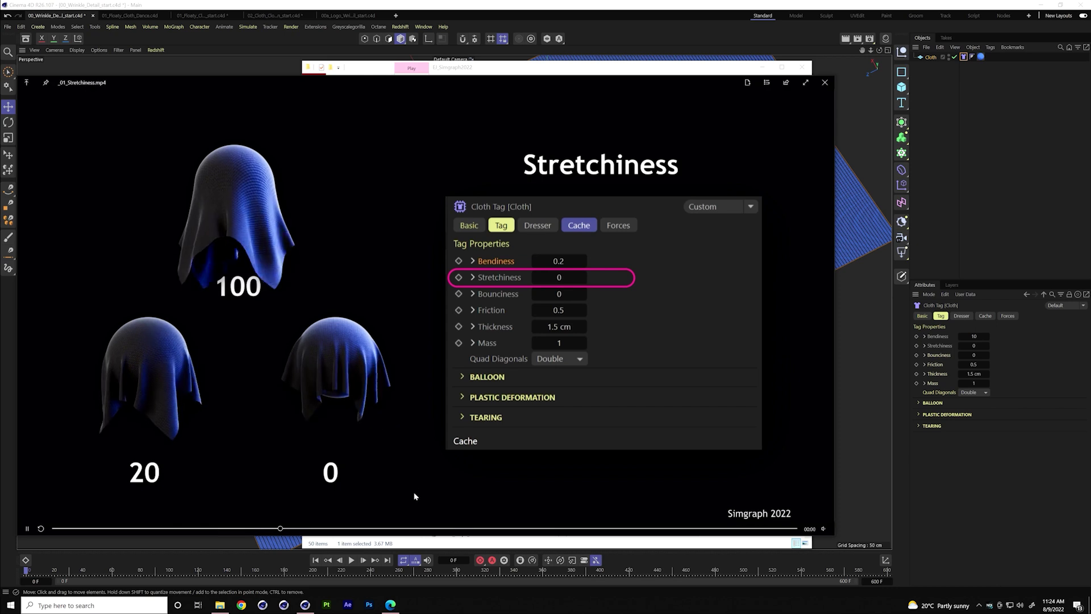
pyautogui.click(424, 543)
# Preview the _02_Mass video to compare cloth at mass 100, 10 and 0.1
pyautogui.doubleClick(458, 172)
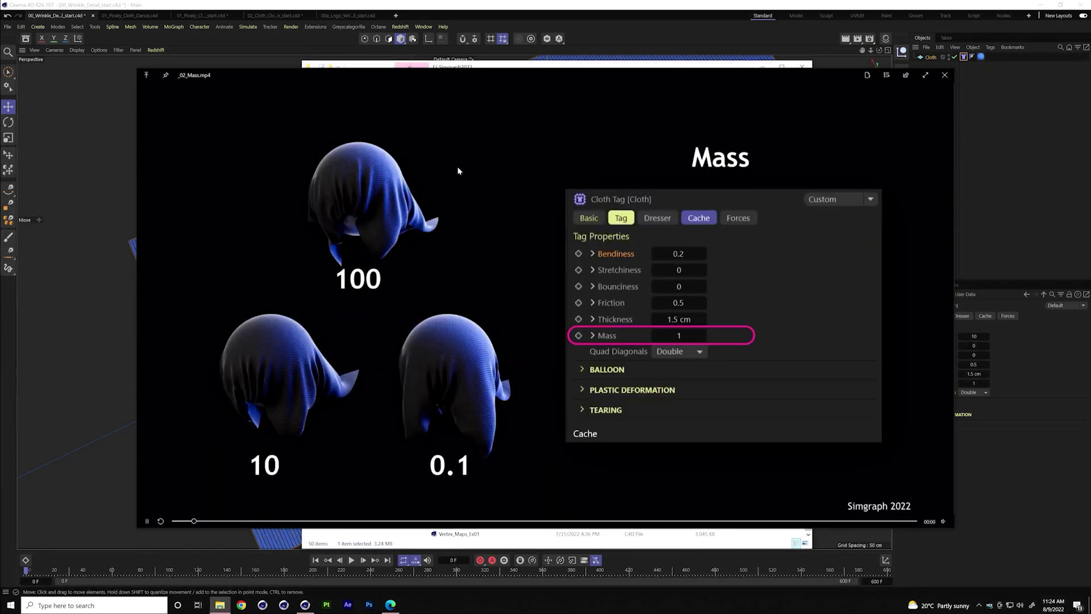
pyautogui.moveTo(449, 77); pyautogui.dragTo(328, 79)
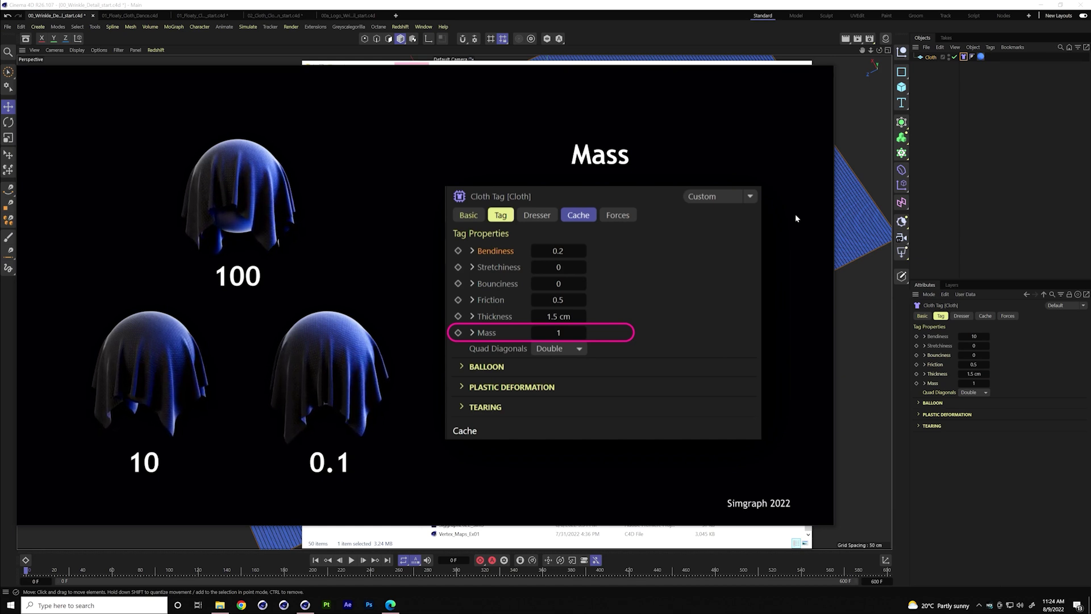
pyautogui.moveTo(256, 210)
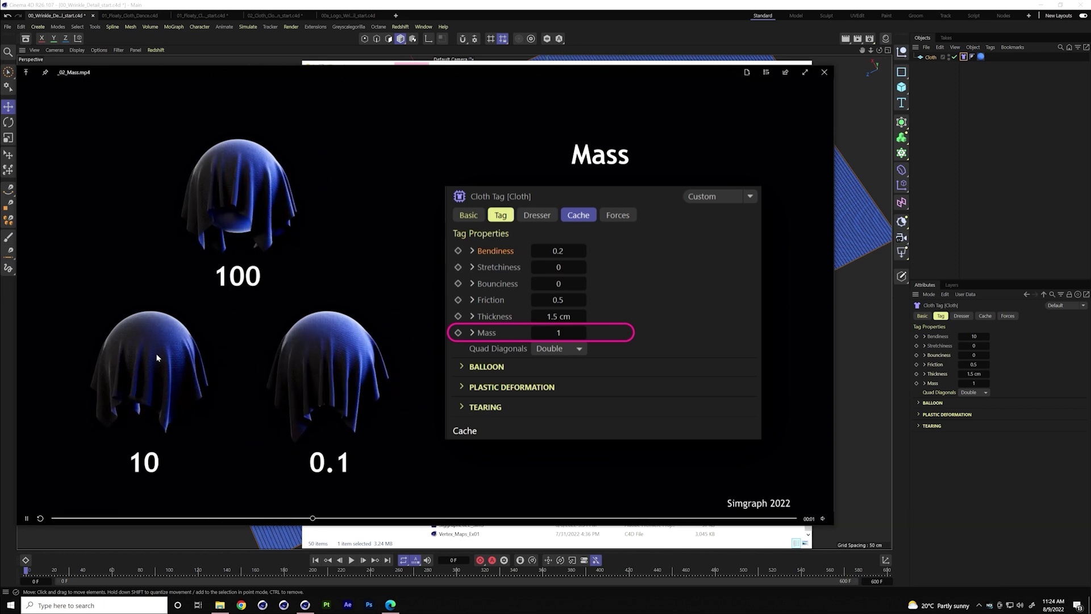
pyautogui.moveTo(346, 371)
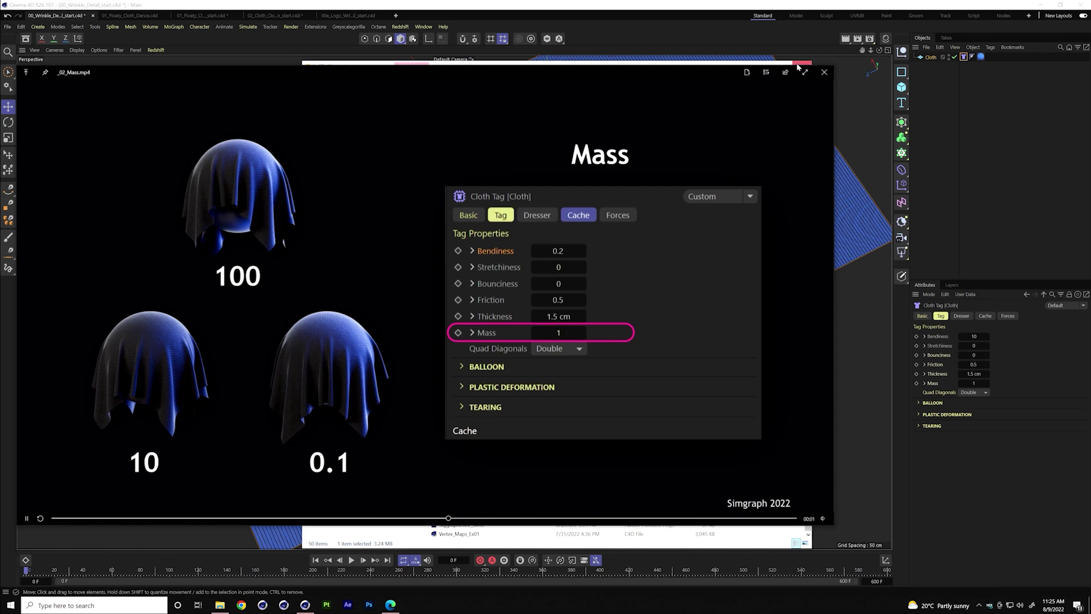
pyautogui.click(806, 69)
# Preview the _03_Scale video comparing the 450 cm and 80 cm scenes, then return to Cinema 4D
pyautogui.doubleClick(504, 179)
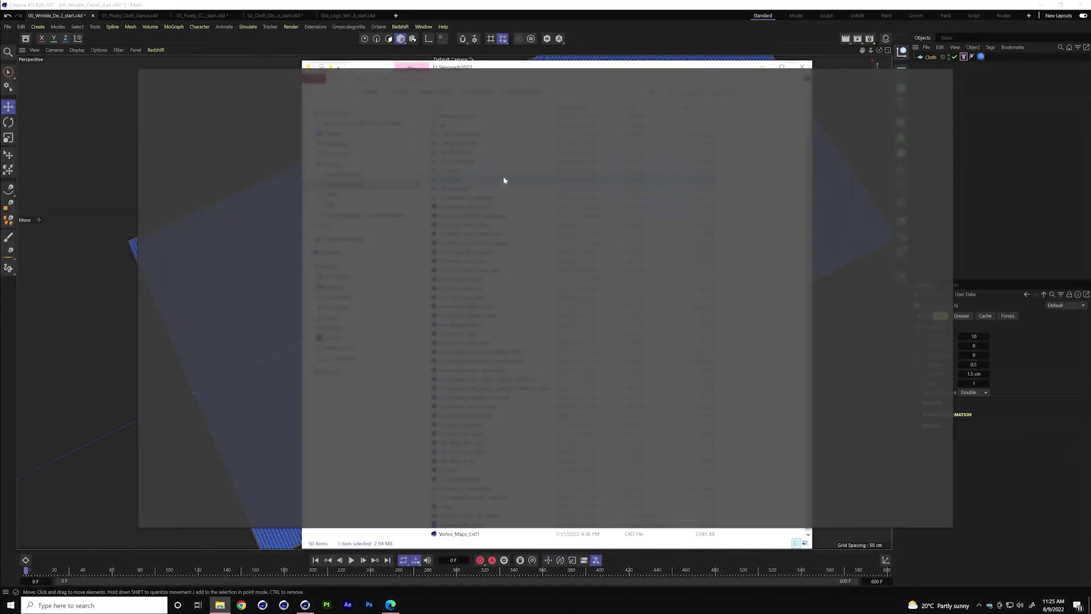
pyautogui.click(505, 66)
pyautogui.moveTo(276, 80); pyautogui.dragTo(148, 67)
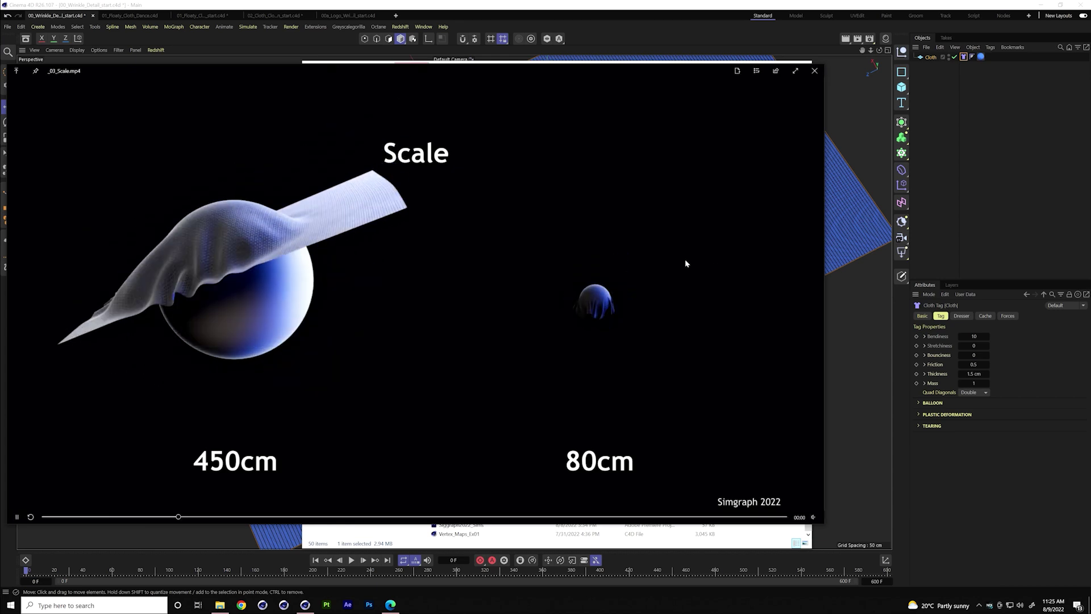
pyautogui.moveTo(588, 71); pyautogui.dragTo(616, 254)
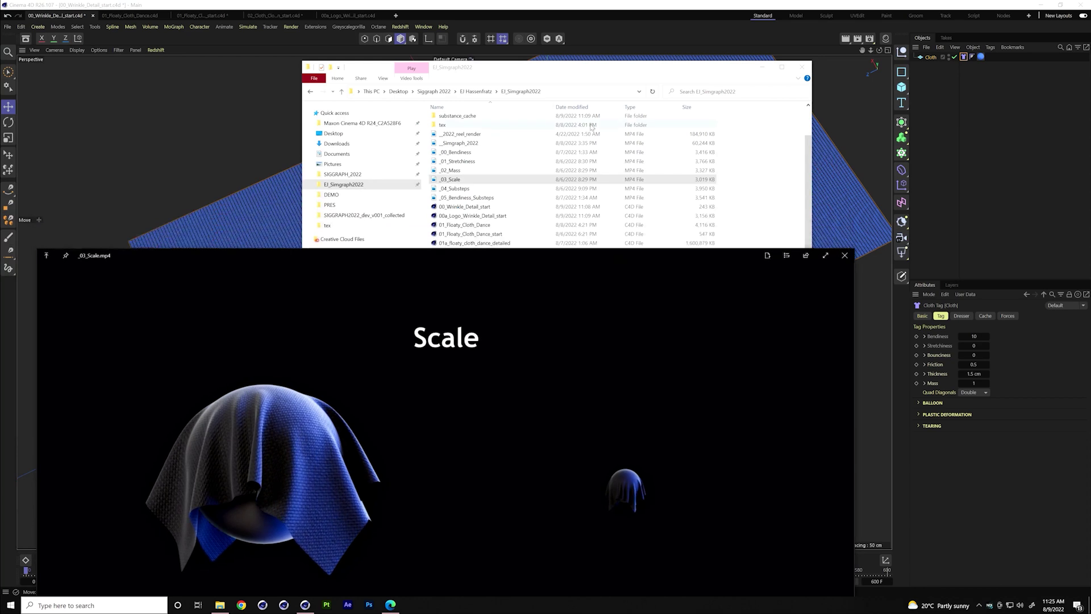
pyautogui.click(578, 127)
pyautogui.click(636, 41)
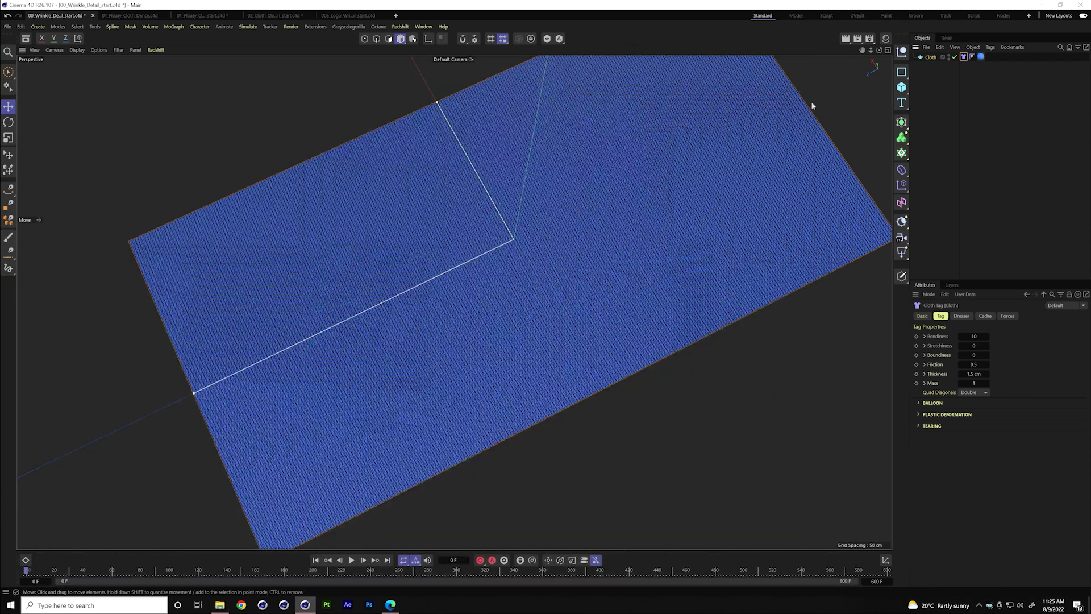
# Add a Figure primitive standing on the cloth plane as a size reference, and disable the Cloth object
pyautogui.click(901, 87)
pyautogui.click(937, 163)
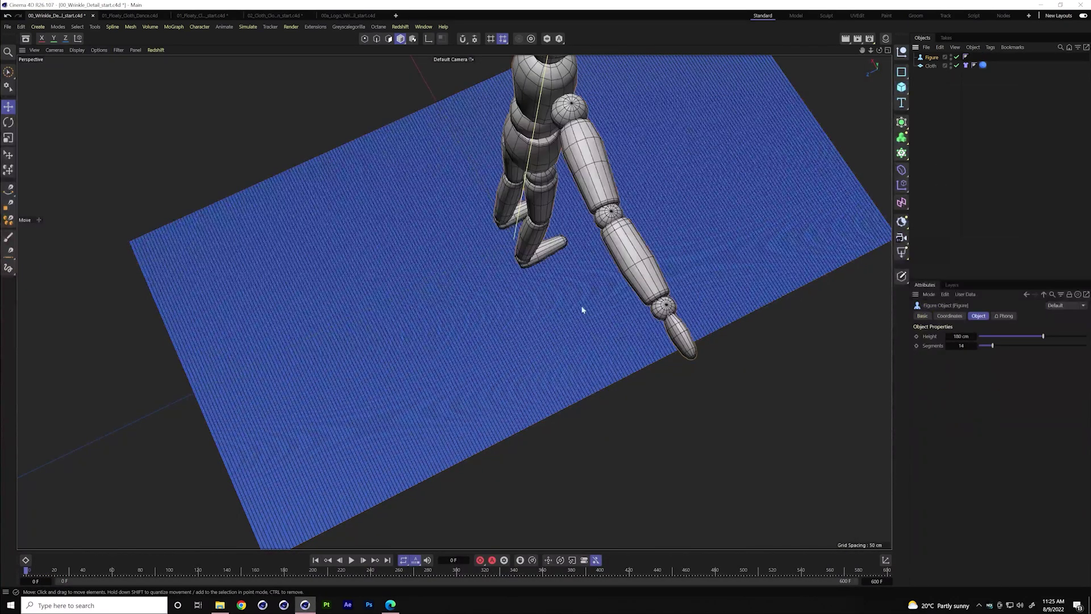
pyautogui.moveTo(565, 302); pyautogui.dragTo(483, 378)
pyautogui.click(491, 387)
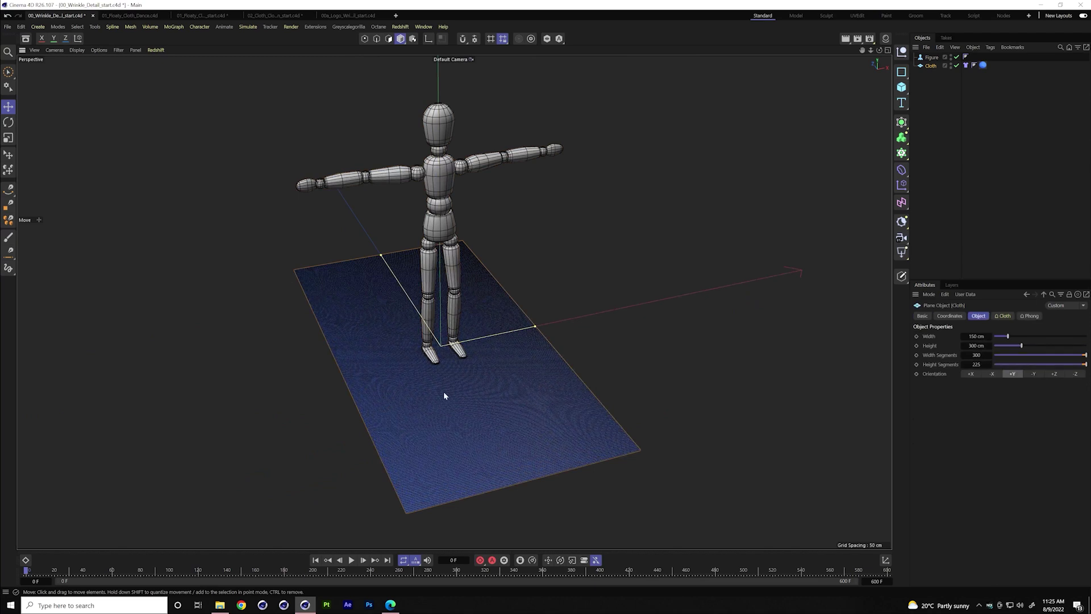
pyautogui.click(956, 65)
# Add a plane under the figure, enlarge it to about 2455 cm square and give it 60 width and 75 height segments
pyautogui.click(906, 87)
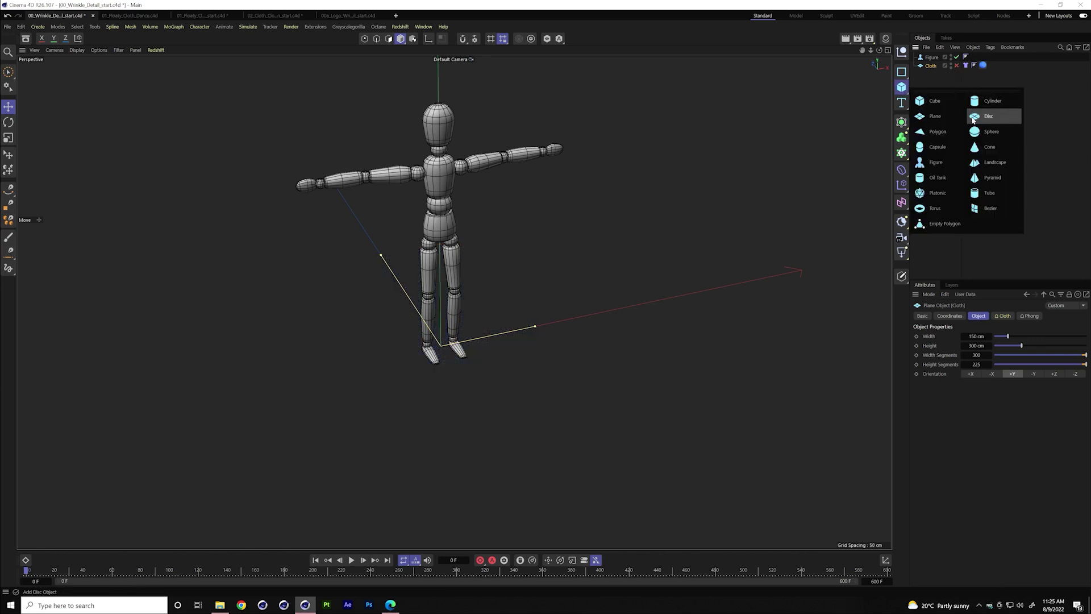
pyautogui.click(935, 116)
pyautogui.moveTo(394, 356); pyautogui.dragTo(988, 137)
pyautogui.moveTo(1013, 355); pyautogui.dragTo(1062, 365)
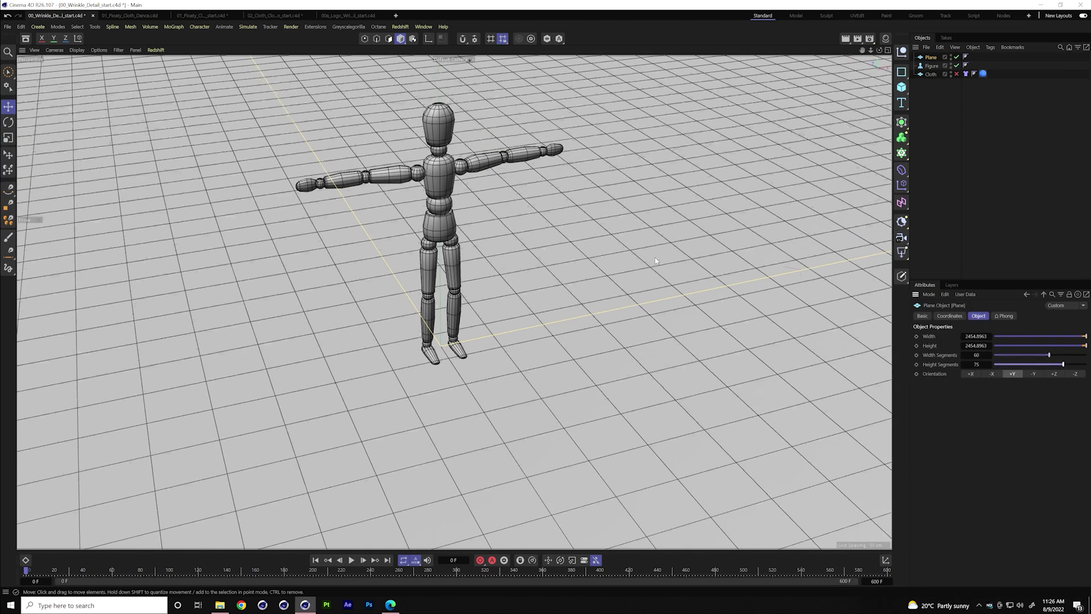
pyautogui.scroll(-10, 446, 285)
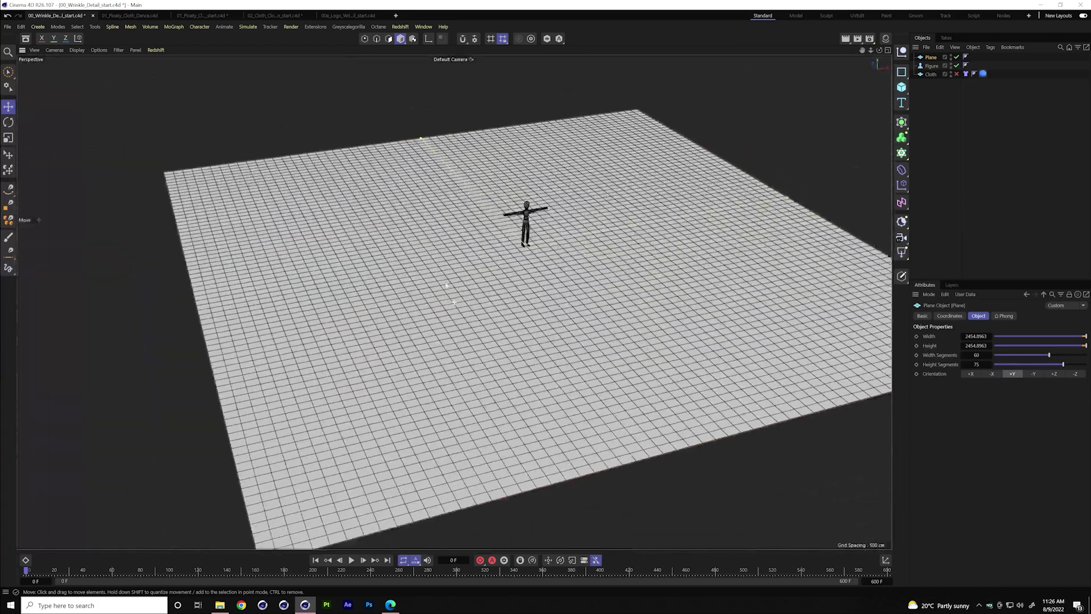
pyautogui.scroll(-4, 449, 285)
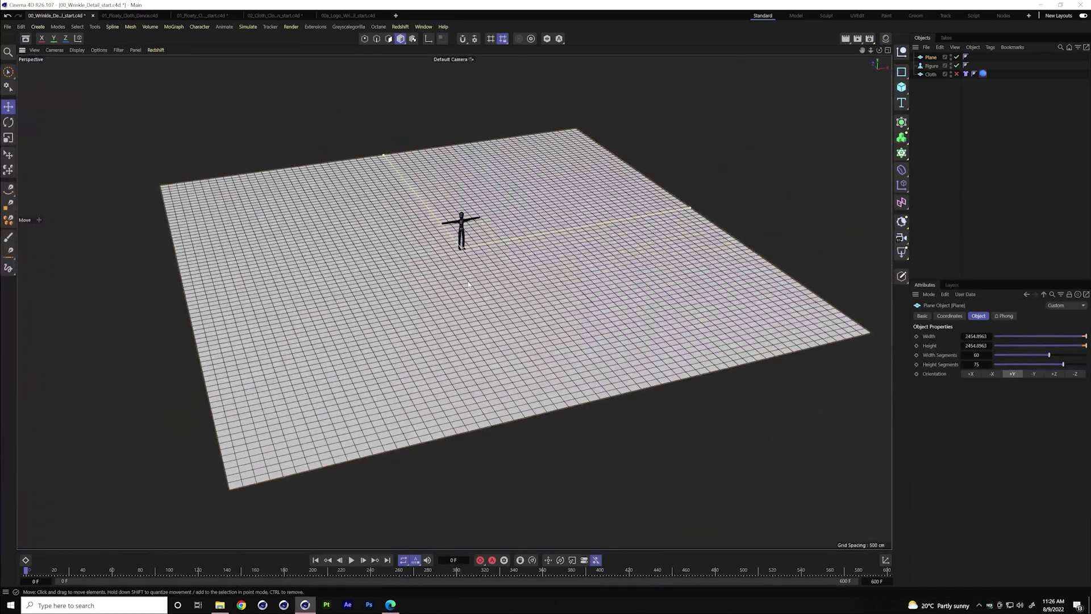
# Switch to File Explorer and replay the _03_Scale video to compare the 450 cm and 80 cm cloths again
pyautogui.click(219, 606)
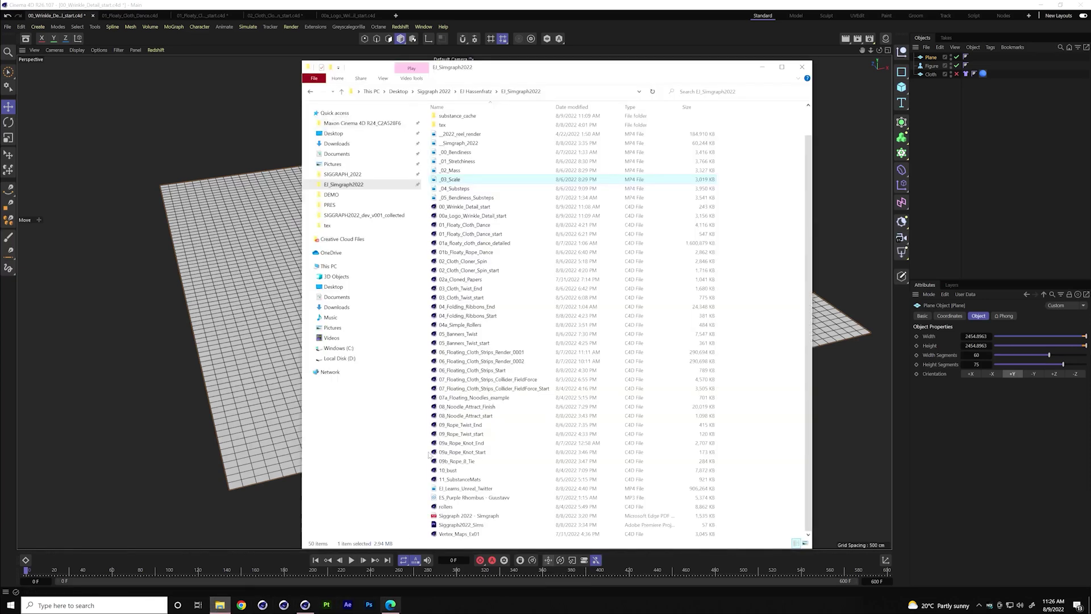
pyautogui.press('Up')
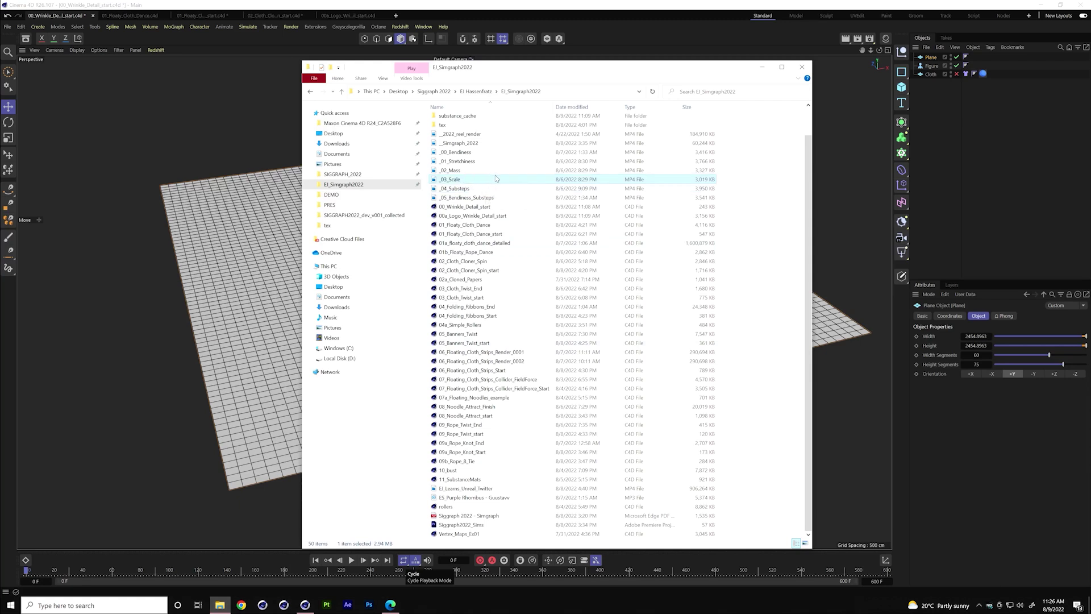
pyautogui.press('Return')
pyautogui.moveTo(461, 80); pyautogui.dragTo(358, 50)
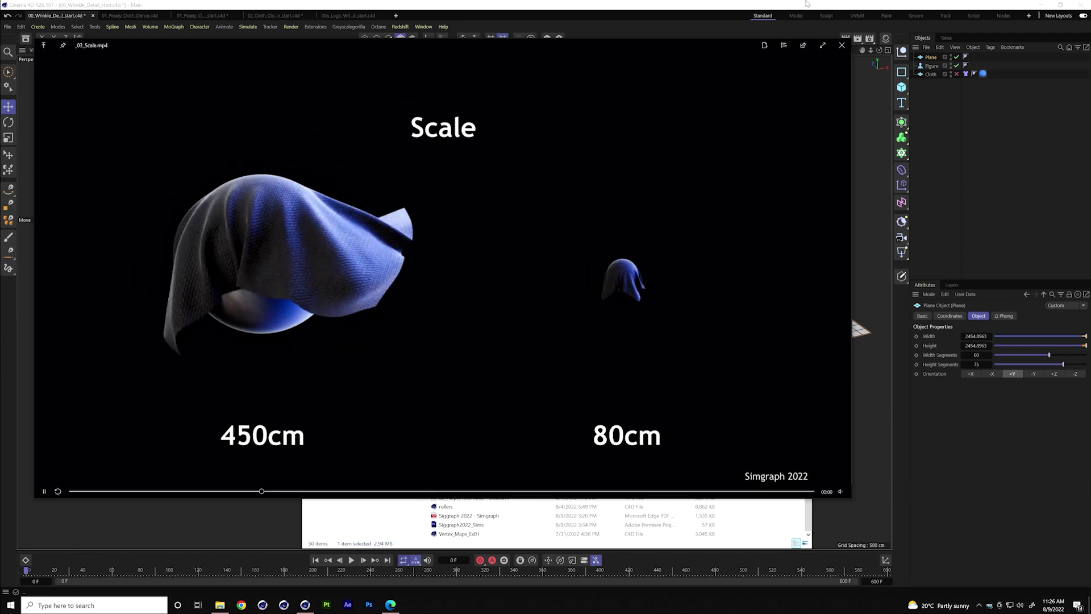
# Close the video, return to Cinema 4D, shrink the plane to a small mat around the figure's feet and widen it along X
pyautogui.click(842, 45)
pyautogui.hotkey('alt', 'Tab')
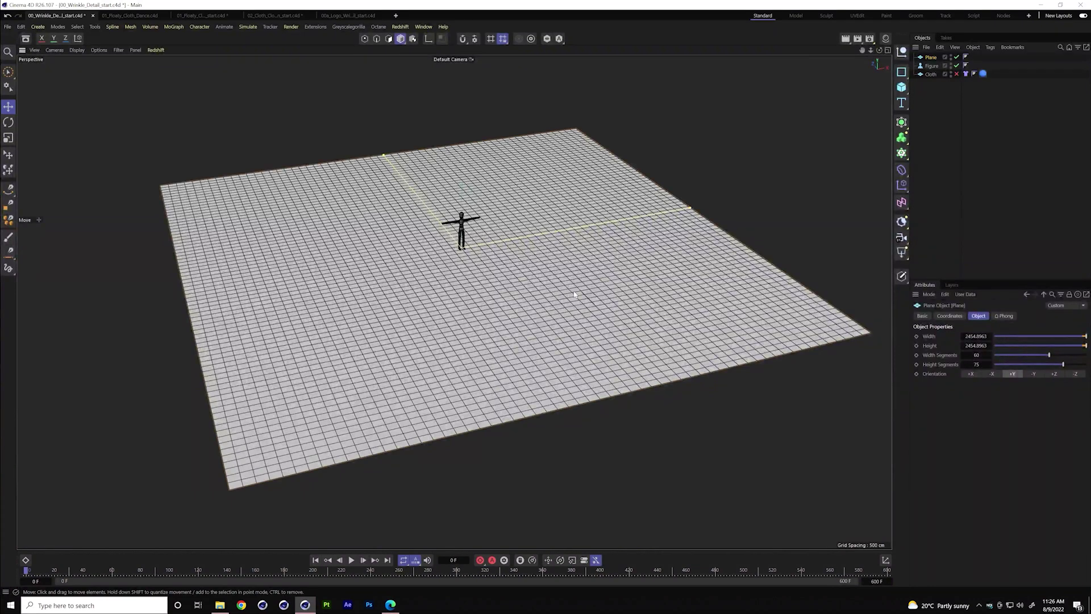
pyautogui.press('t')
pyautogui.moveTo(680, 247); pyautogui.dragTo(419, 260)
pyautogui.press('e')
pyautogui.keyDown('alt'); pyautogui.moveTo(467, 250); pyautogui.dragTo(841, 246, button='right'); pyautogui.keyUp('alt')
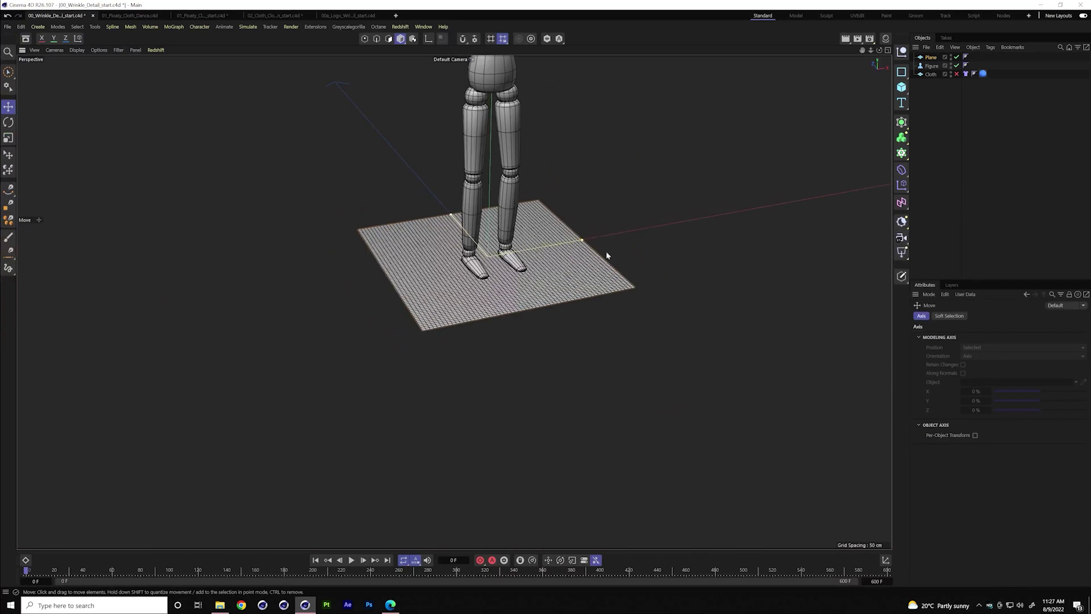
pyautogui.keyDown('alt'); pyautogui.moveTo(606, 254); pyautogui.dragTo(515, 309, button='middle'); pyautogui.keyUp('alt')
pyautogui.moveTo(507, 305); pyautogui.dragTo(544, 296)
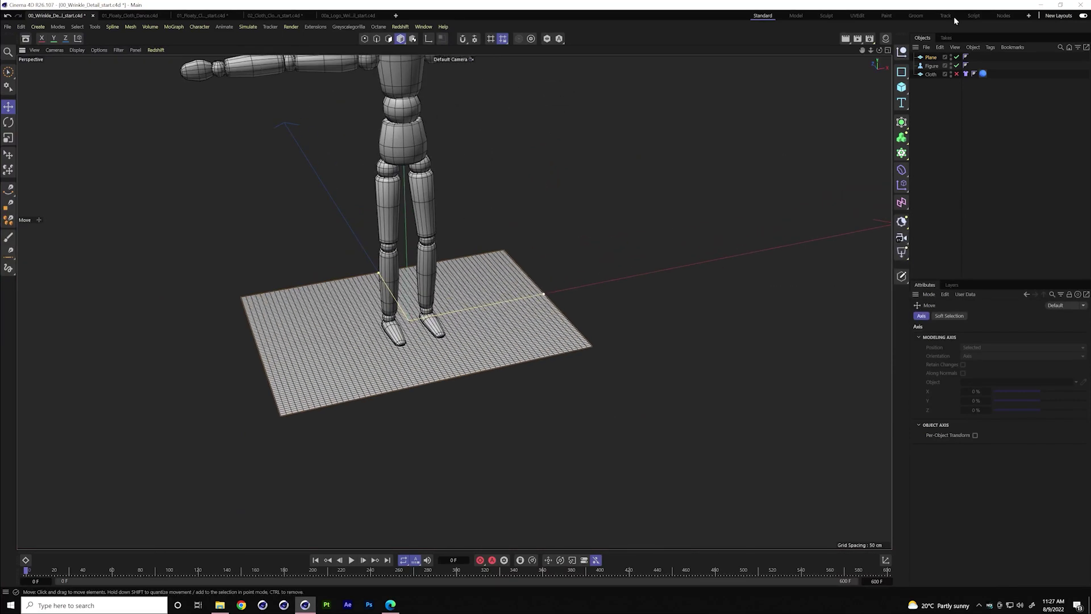
# Delete the reference plane and the Figure, leaving only the Cloth object in the scene
pyautogui.click(931, 58)
pyautogui.press('Delete')
pyautogui.click(931, 57)
pyautogui.press('Delete')
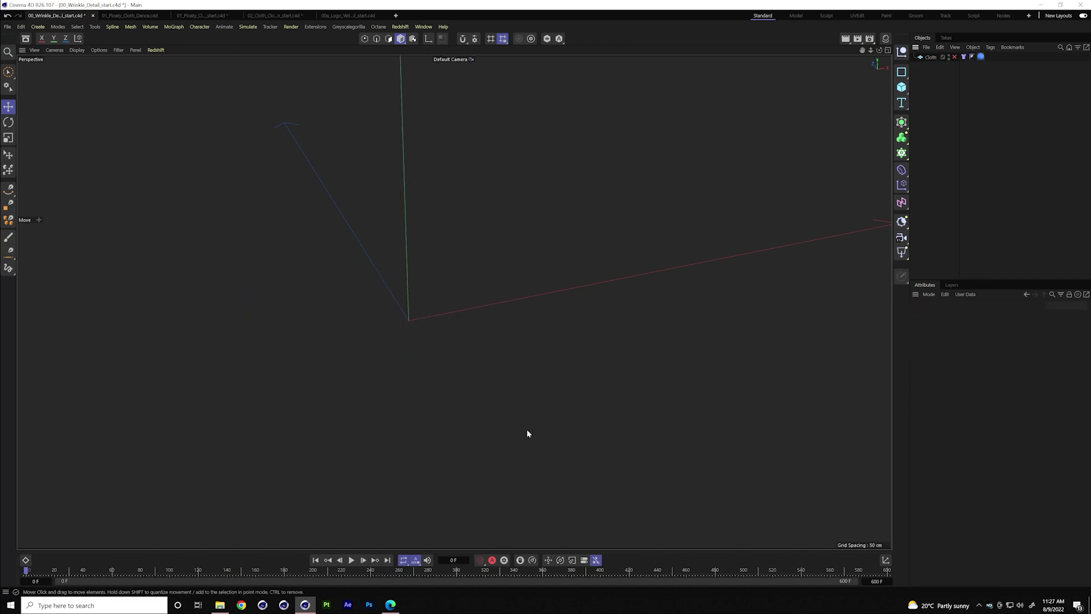
# Review the project's simulation settings, then preview the _04_Substeps video comparing 15, 30 and 100 substeps from File Explorer
pyautogui.click(220, 606)
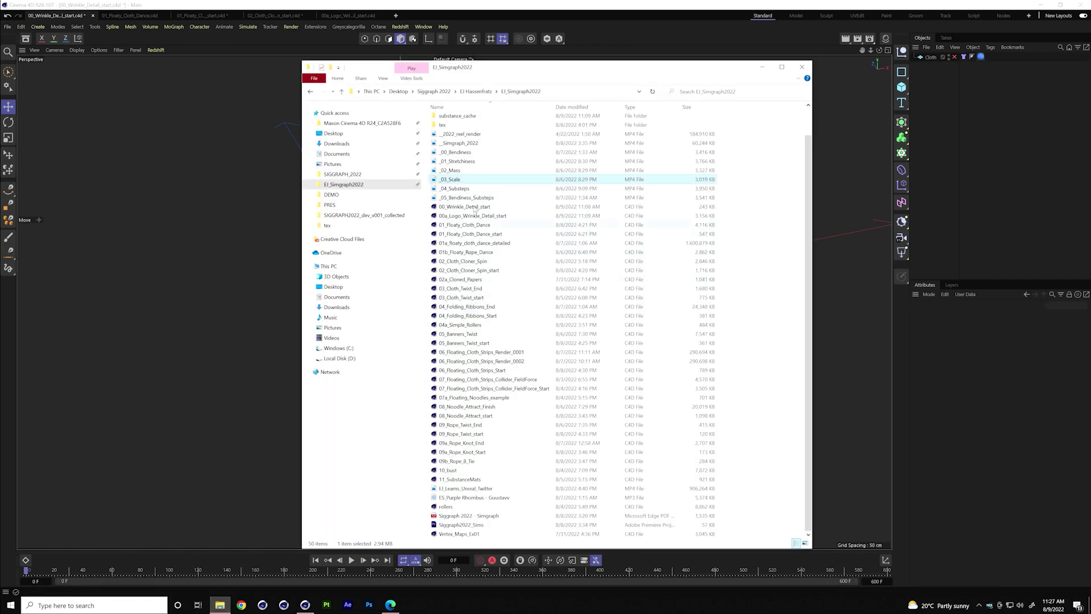
pyautogui.click(941, 133)
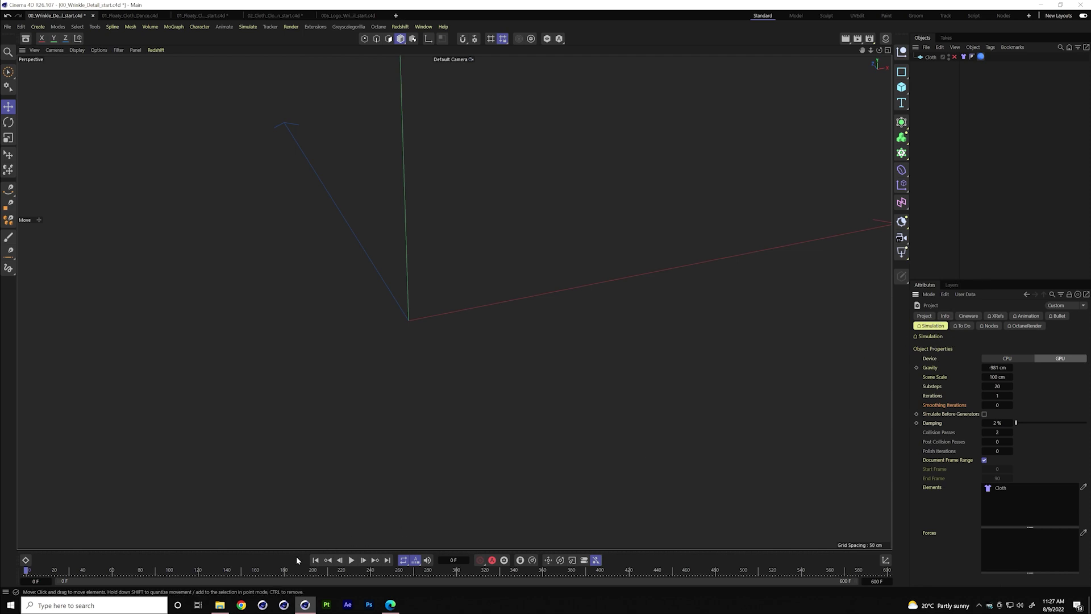
pyautogui.click(220, 605)
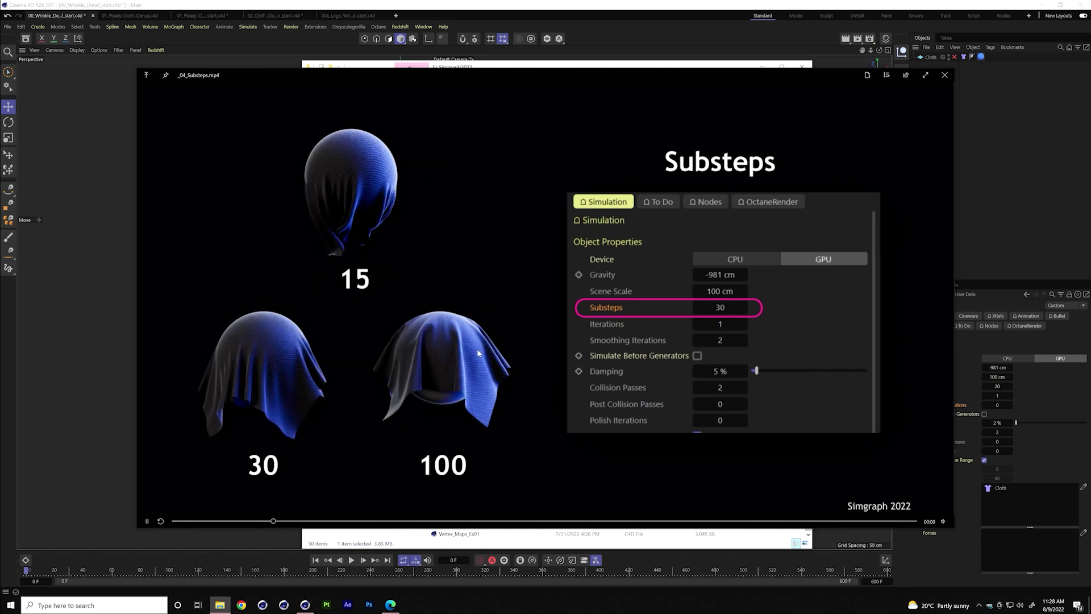
pyautogui.click(944, 76)
# Preview the _05_Bendiness_Substeps video comparing bendiness and substeps combinations, then close File Explorer to return to Cinema 4D
pyautogui.doubleClick(512, 198)
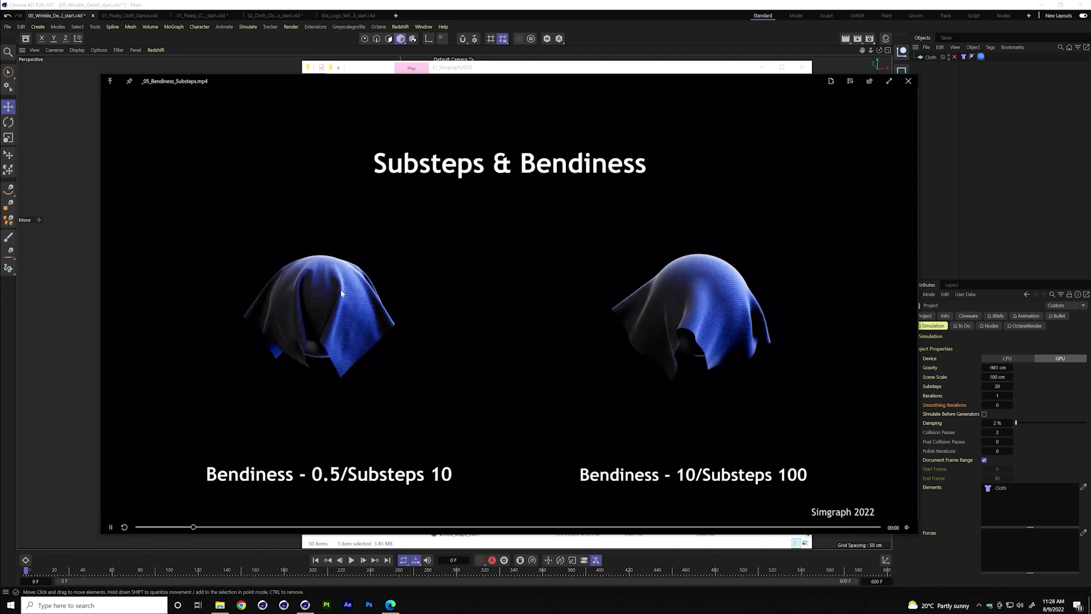
pyautogui.click(902, 85)
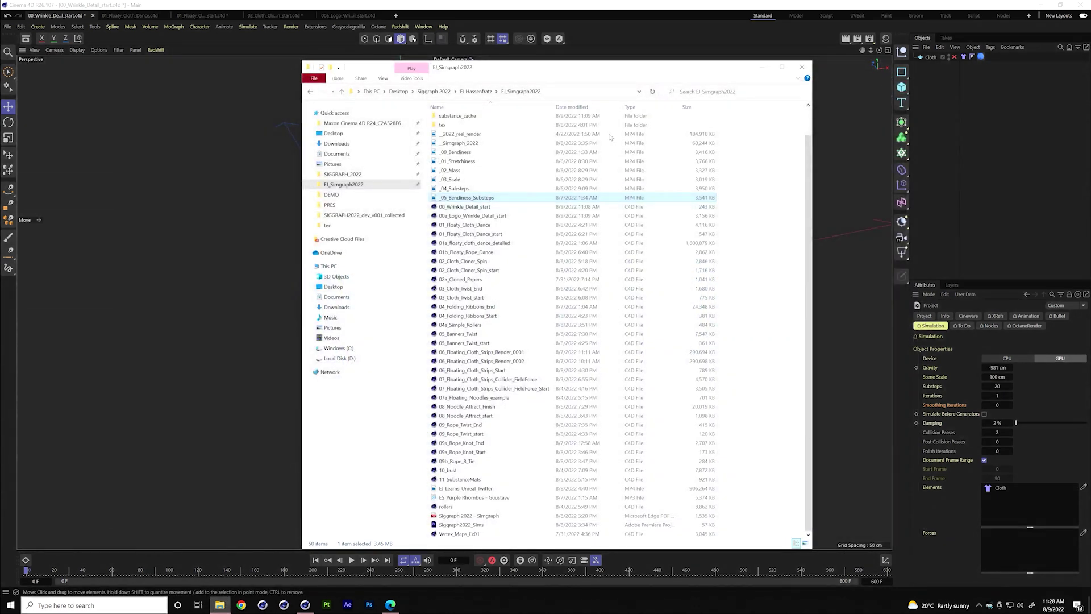
pyautogui.click(802, 67)
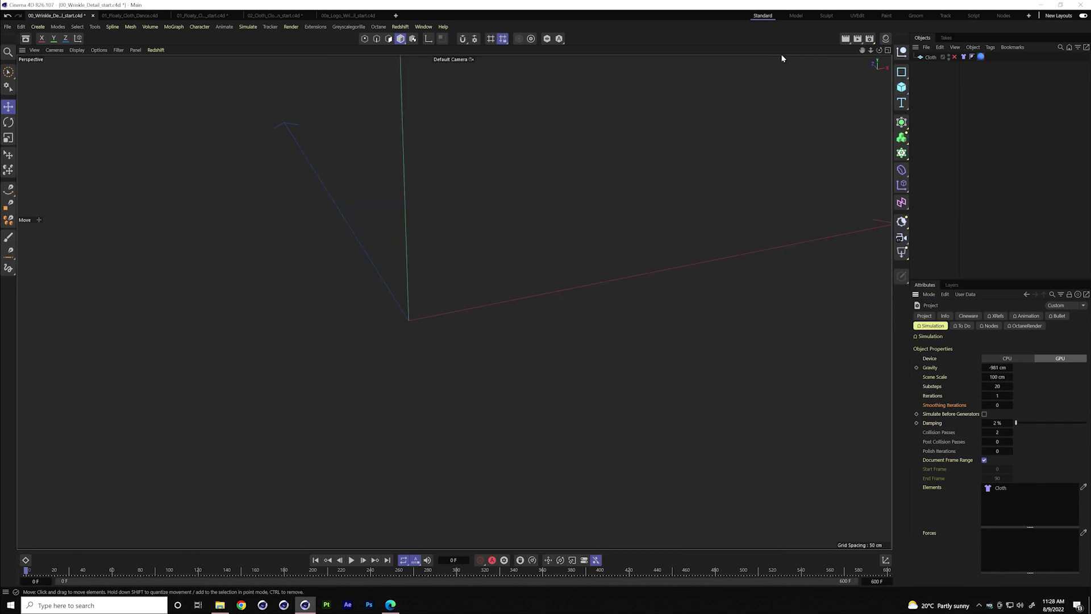
# Enable the Cloth object again and select it so the whole plane can be seen from an angle
pyautogui.click(955, 57)
pyautogui.moveTo(427, 296)
pyautogui.mouseDown()
pyautogui.moveTo(423, 311)
pyautogui.moveTo(391, 319)
pyautogui.moveTo(336, 305)
pyautogui.moveTo(434, 312)
pyautogui.mouseUp()
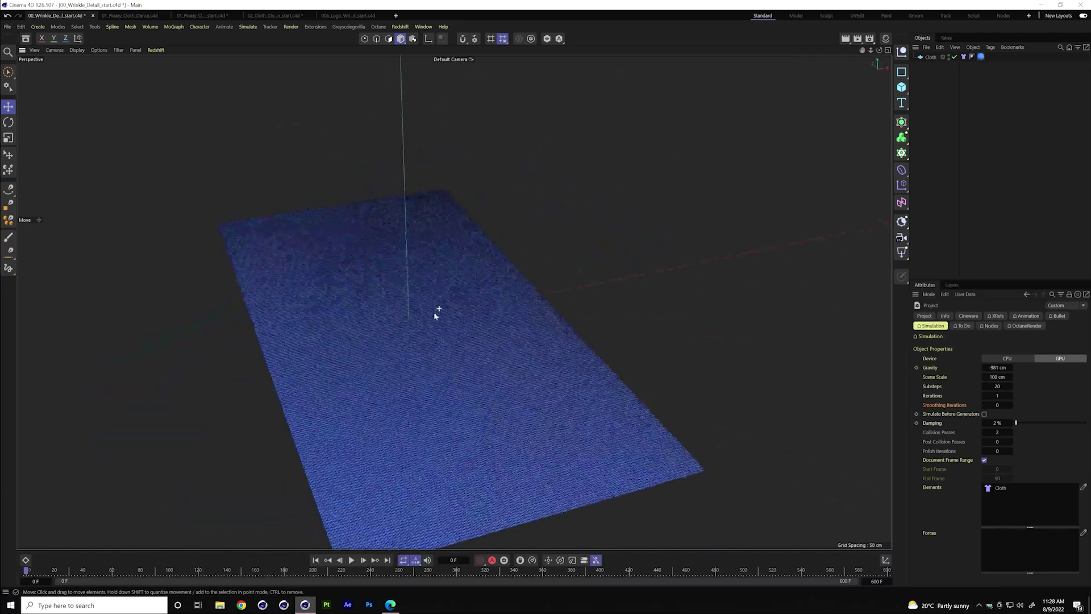
pyautogui.click(445, 322)
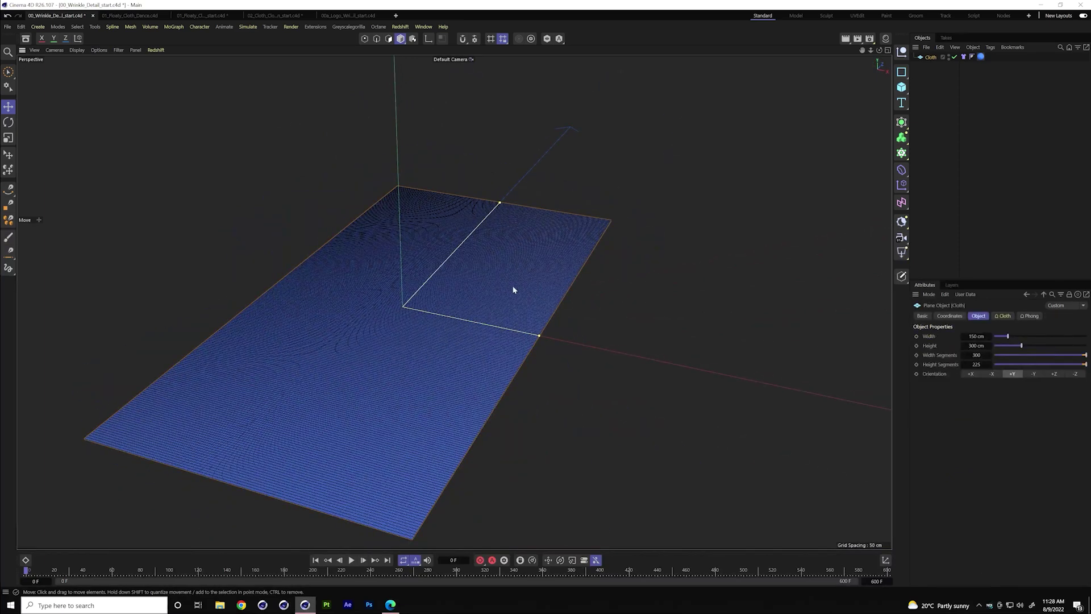
pyautogui.keyDown('alt'); pyautogui.moveTo(511, 287); pyautogui.dragTo(417, 317); pyautogui.keyUp('alt')
pyautogui.keyDown('alt'); pyautogui.moveTo(487, 306); pyautogui.dragTo(500, 329); pyautogui.keyUp('alt')
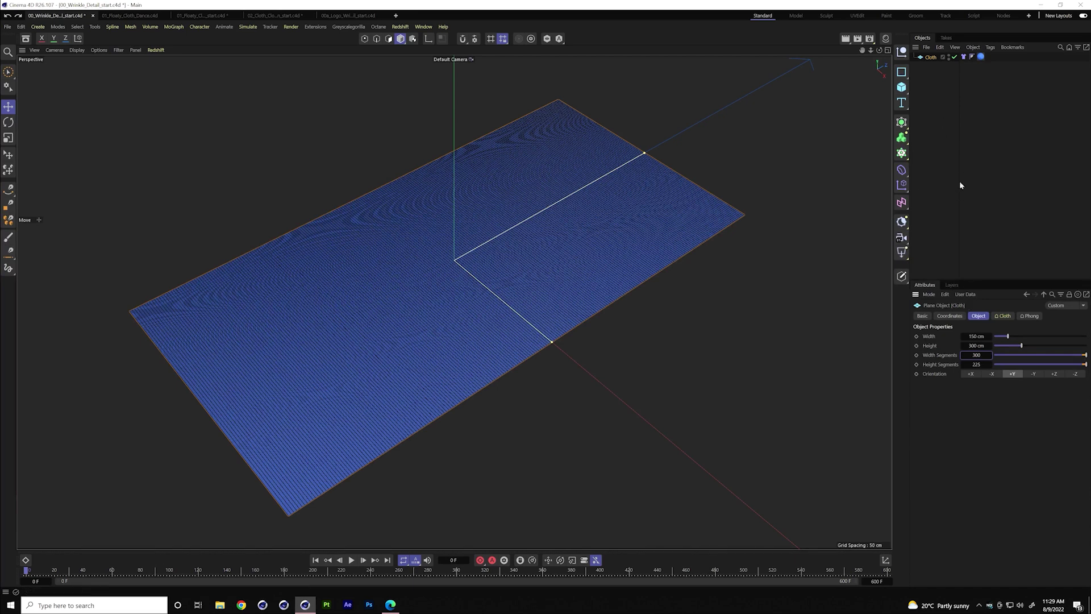
# Play the cloth simulation briefly under default gravity, then stop and rewind to the first frame
pyautogui.click(352, 560)
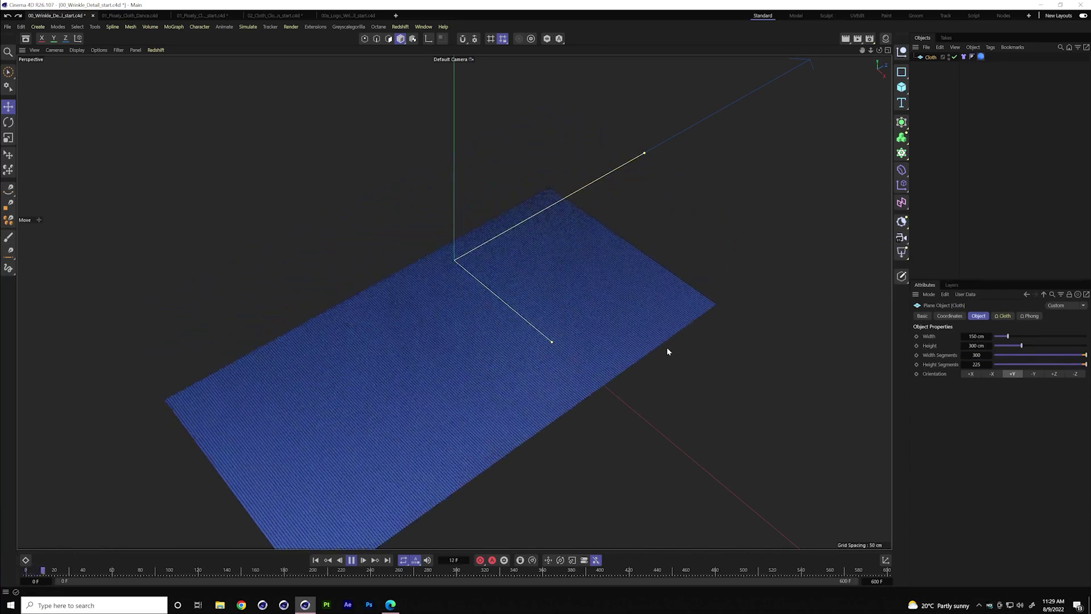
pyautogui.press('F8')
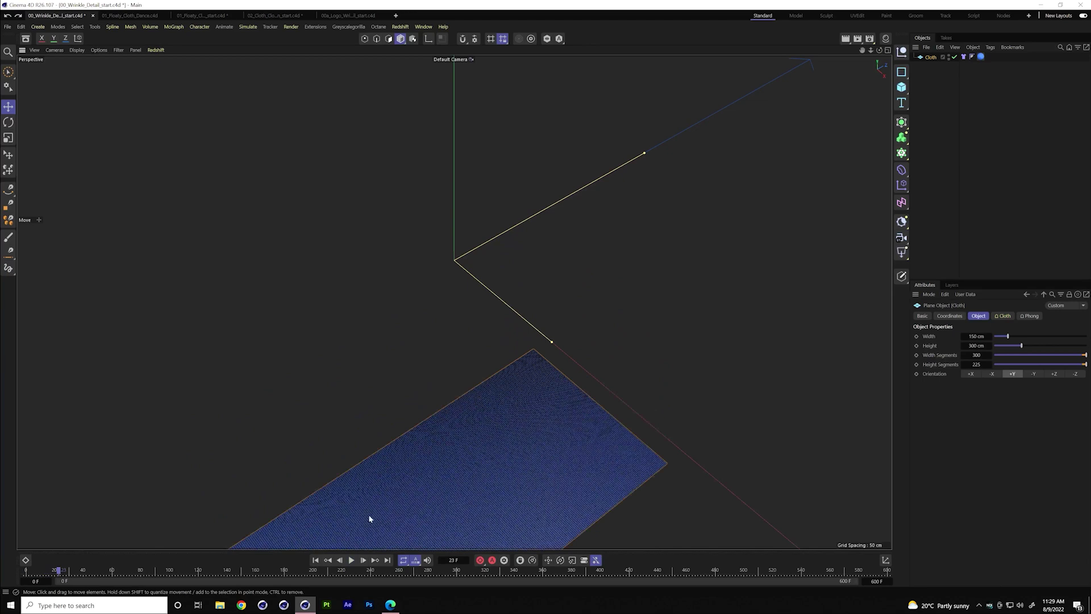
pyautogui.click(316, 560)
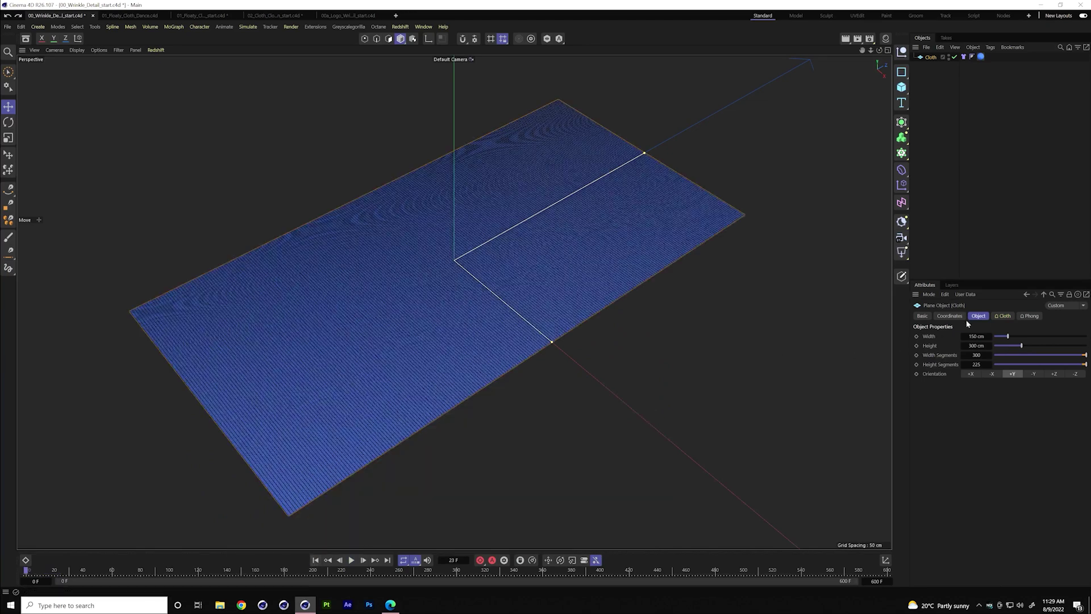
# Set the project's simulation gravity to 0 cm and test-play the cloth
pyautogui.hotkey('ctrl', 'd')
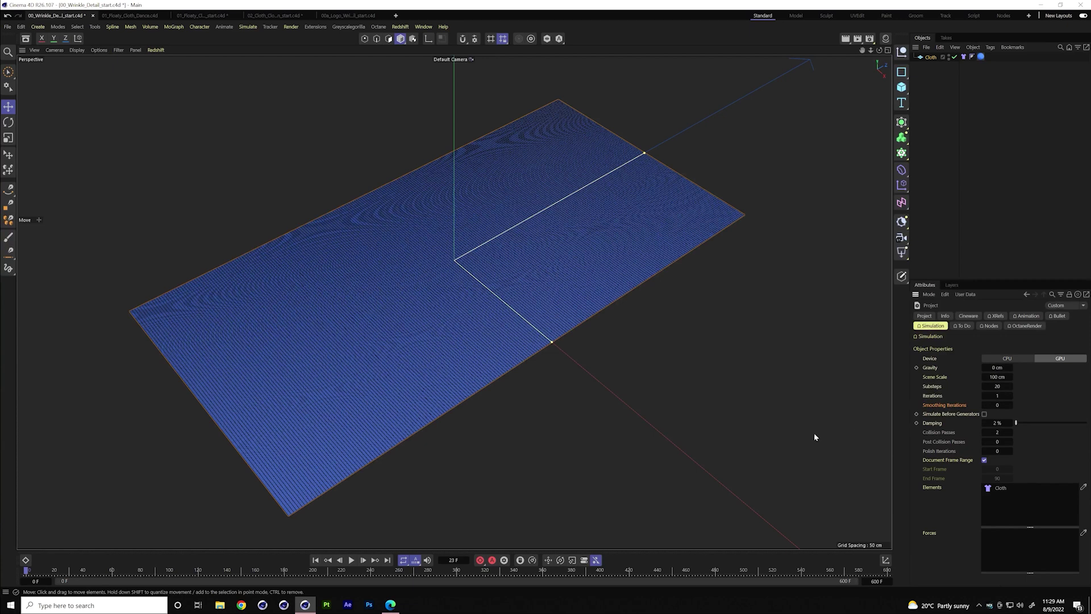
pyautogui.click(351, 561)
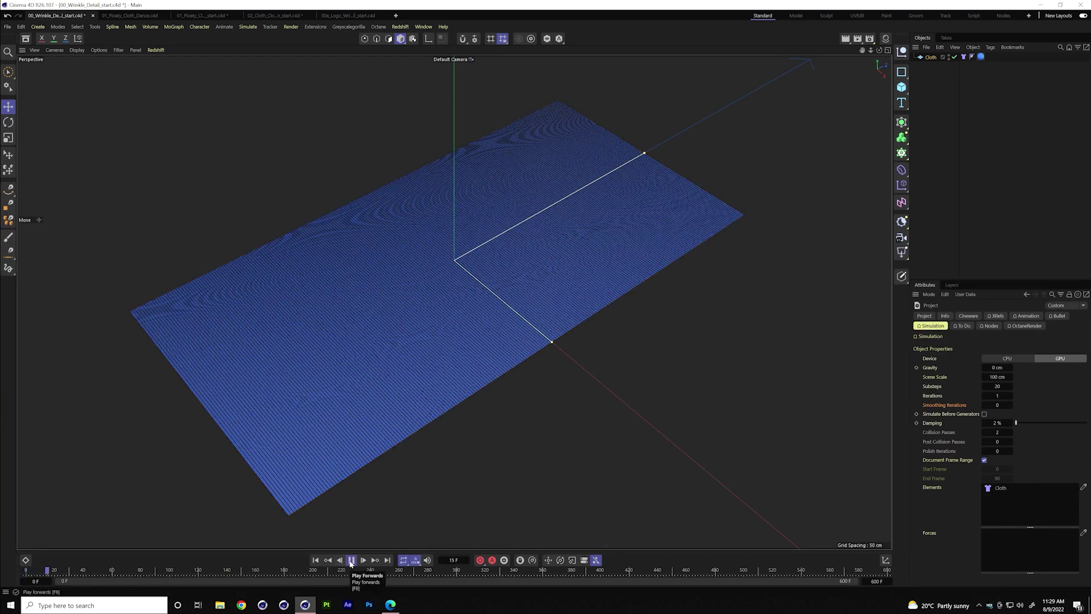
pyautogui.click(350, 561)
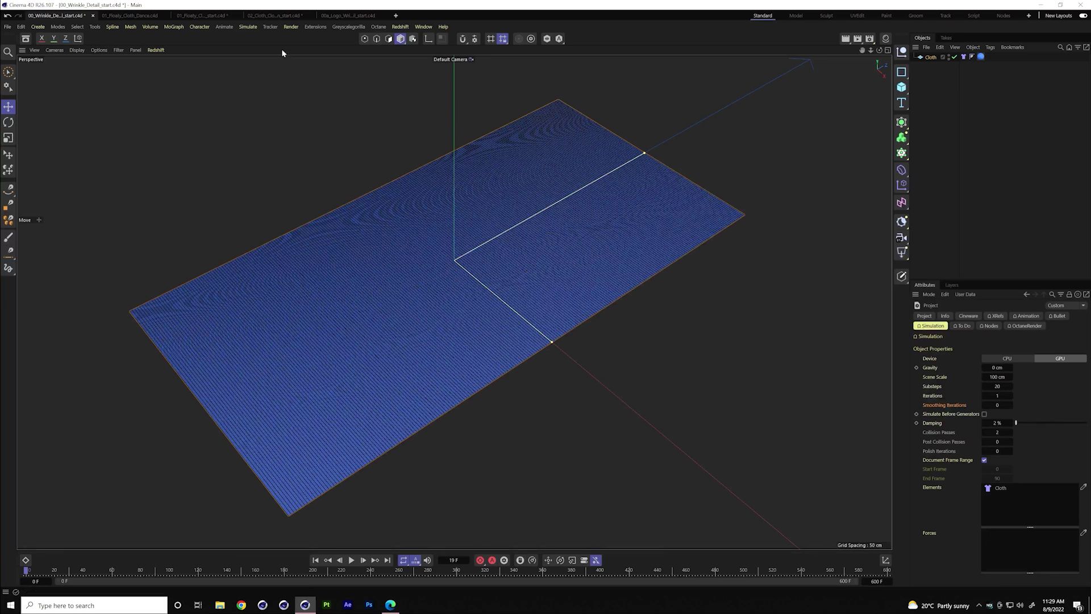
# Add a Turbulence force with a strength of 50 cm and show the playing cloth in Gouraud shading without lines
pyautogui.click(245, 27)
pyautogui.moveTo(248, 42)
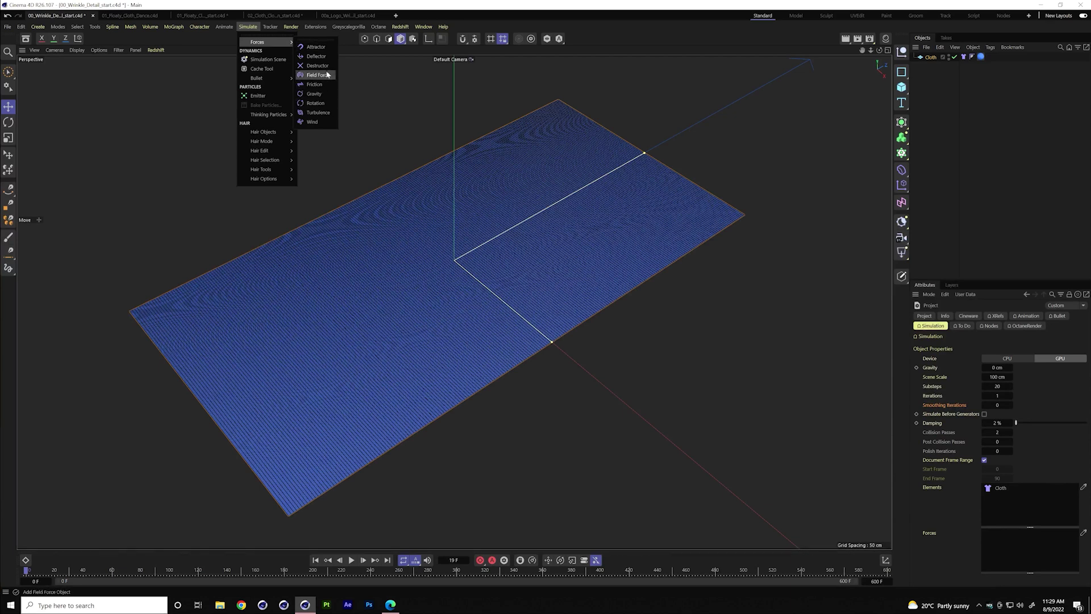
pyautogui.click(314, 113)
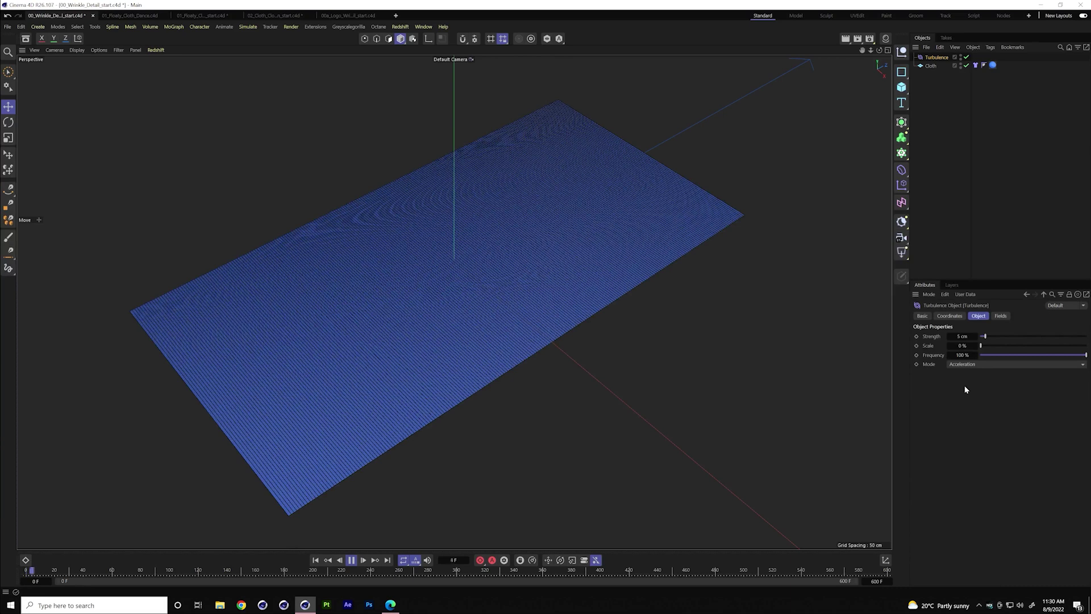
pyautogui.press('n')
pyautogui.press('a')
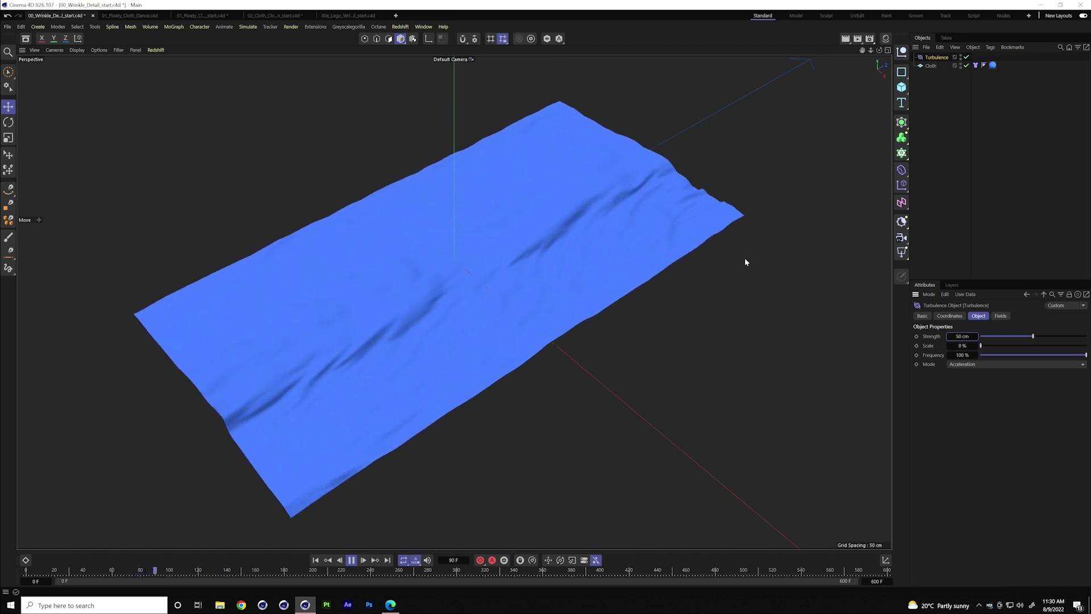
# Set the turbulence scale to 4.98 % and inspect the crumpling cloth from several sides
pyautogui.moveTo(969, 344)
pyautogui.mouseDown()
pyautogui.moveTo(961, 346)
pyautogui.moveTo(984, 346)
pyautogui.mouseUp()
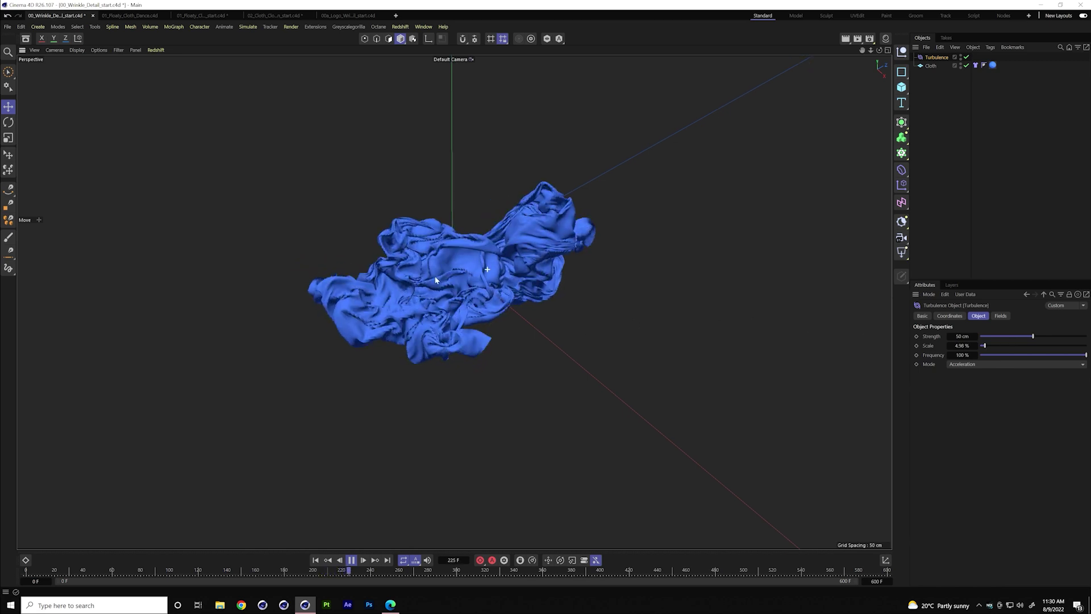
pyautogui.keyDown('alt'); pyautogui.moveTo(453, 283); pyautogui.dragTo(397, 282); pyautogui.keyUp('alt')
pyautogui.keyDown('alt'); pyautogui.moveTo(488, 269); pyautogui.dragTo(540, 267); pyautogui.keyUp('alt')
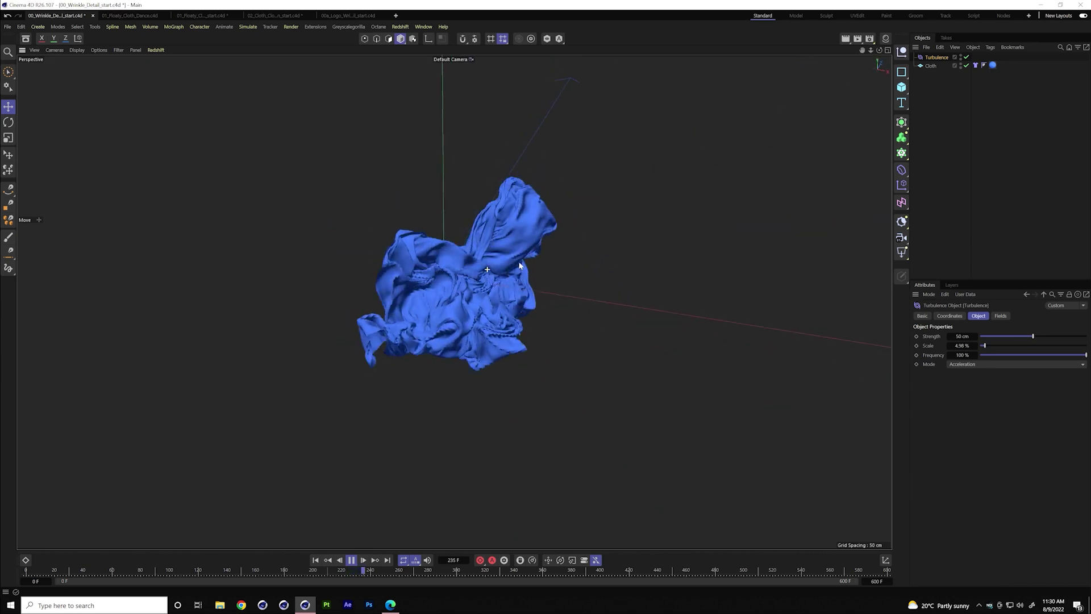
# Replay the opening frames of the turbulence simulation from the start, pausing to examine the early wrinkles
pyautogui.click(315, 560)
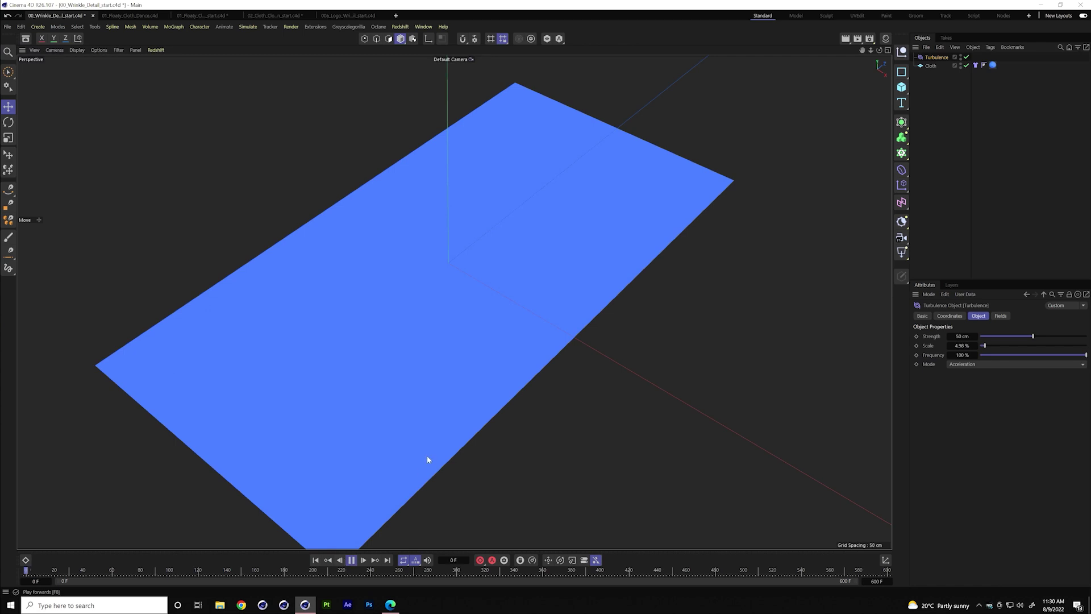
pyautogui.press('F8')
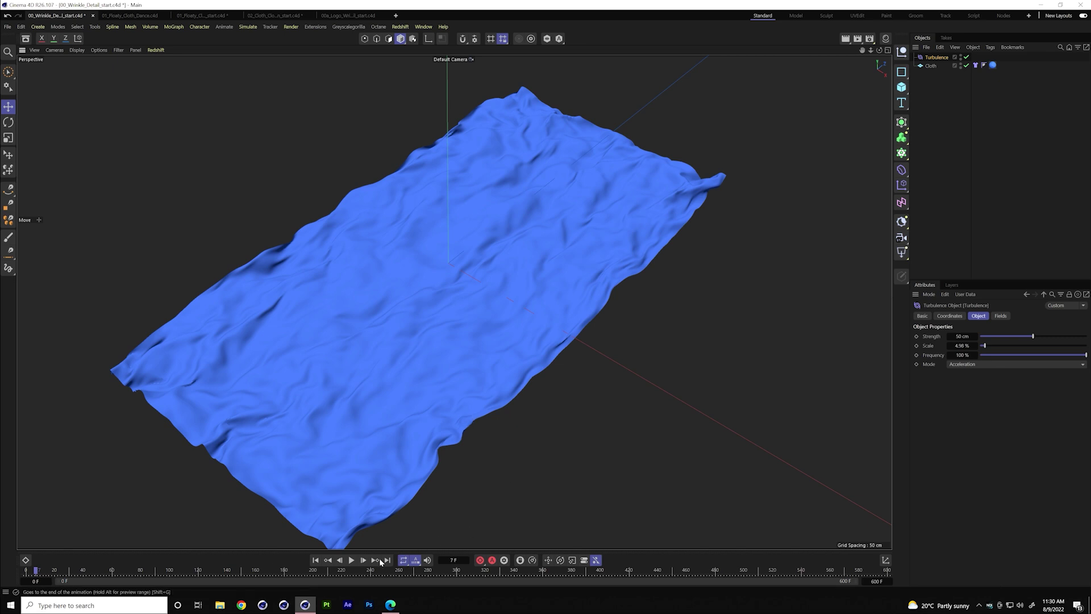
pyautogui.click(352, 559)
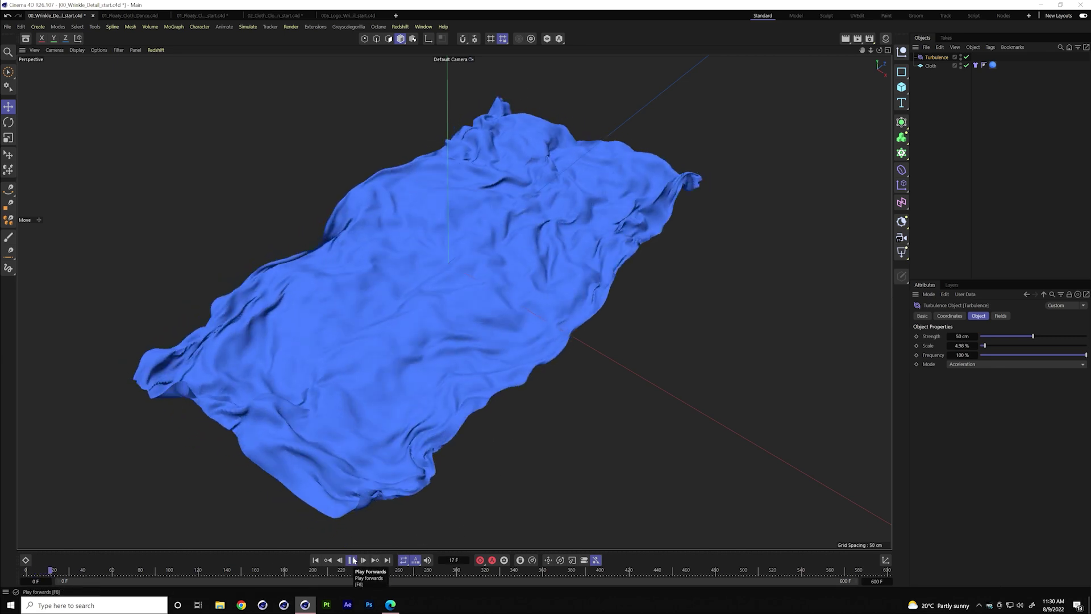
pyautogui.click(352, 559)
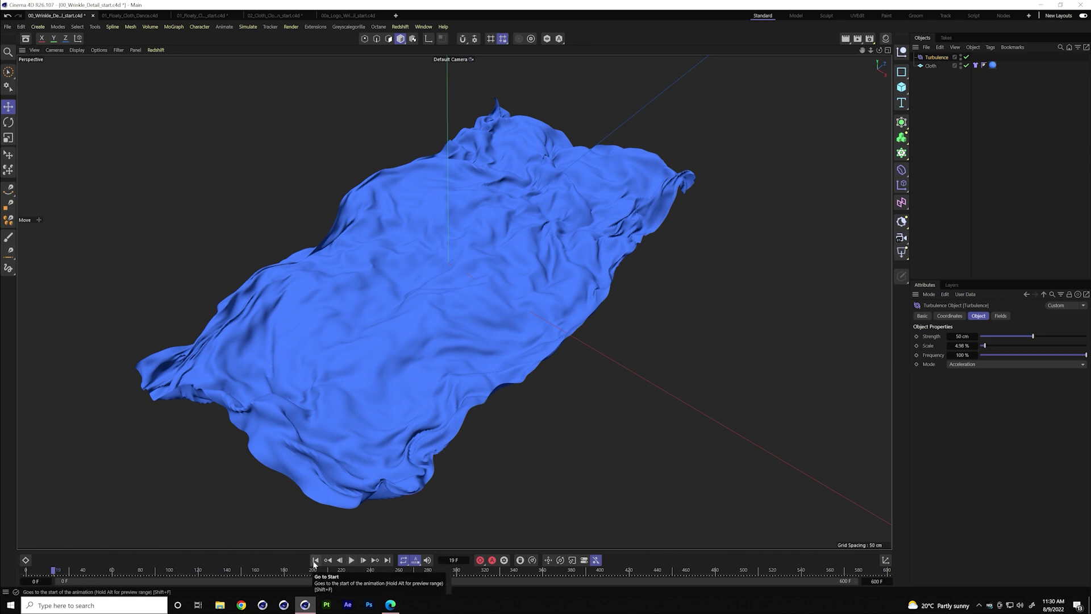
pyautogui.click(315, 560)
pyautogui.click(351, 559)
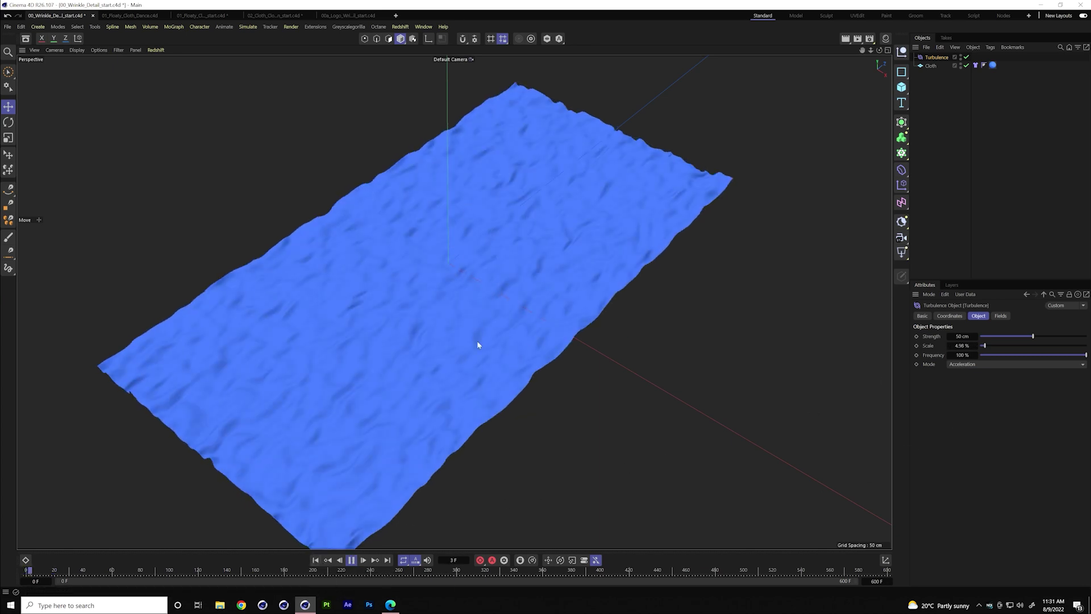
pyautogui.press('F8')
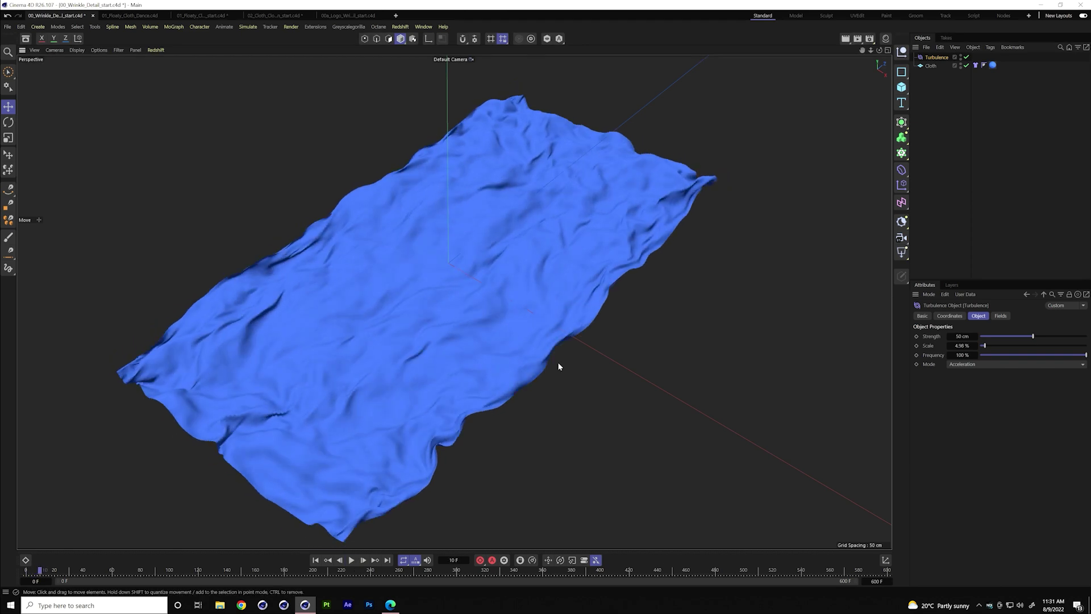
# Show the mesh lines on the Cloth plane, rewind, and reduce it to 46 width and 46 height segments
pyautogui.click(932, 66)
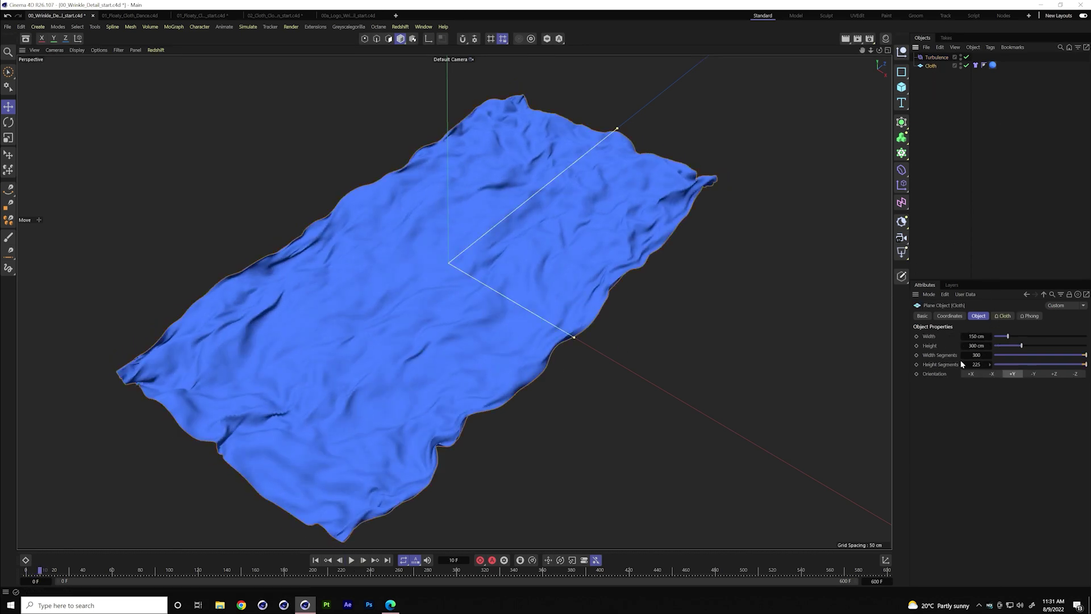
pyautogui.press('n')
pyautogui.press('b')
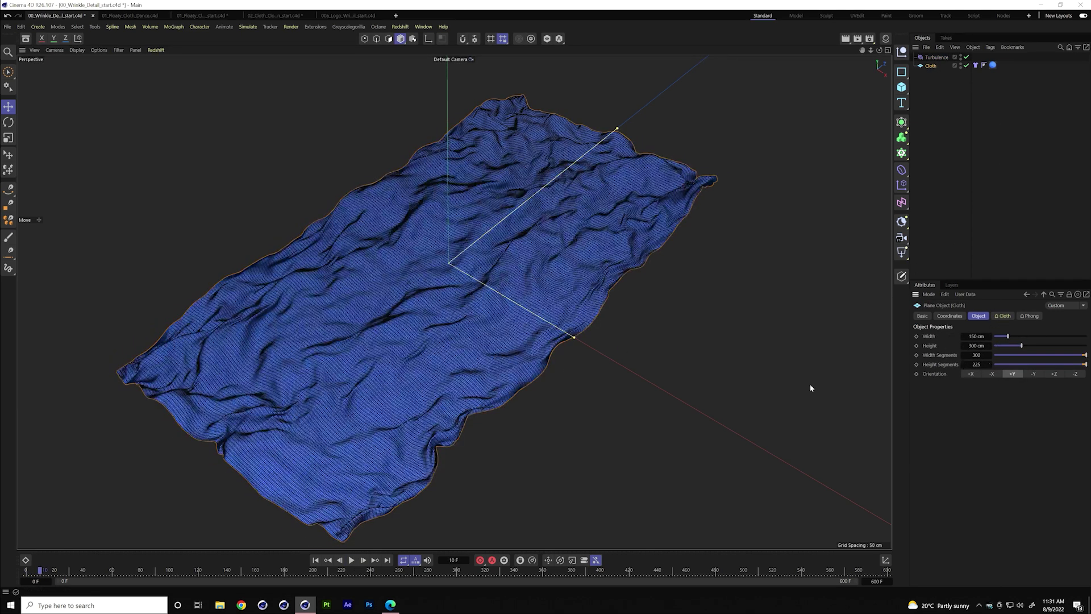
pyautogui.click(316, 560)
pyautogui.moveTo(1027, 355); pyautogui.dragTo(1036, 364)
# Add a Subdivision Surface generator and place the Cloth object inside it
pyautogui.click(901, 123)
pyautogui.click(926, 132)
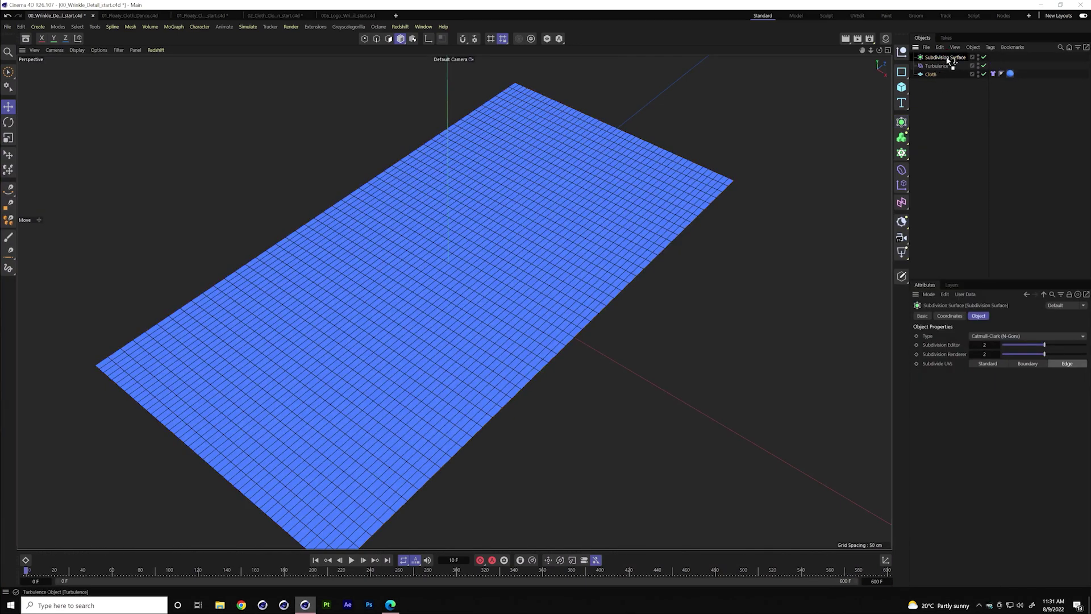
pyautogui.moveTo(948, 58); pyautogui.dragTo(946, 58)
# Play the subdivided cloth simulation and raise the Cloth plane to 86 width and 78 height segments
pyautogui.click(352, 560)
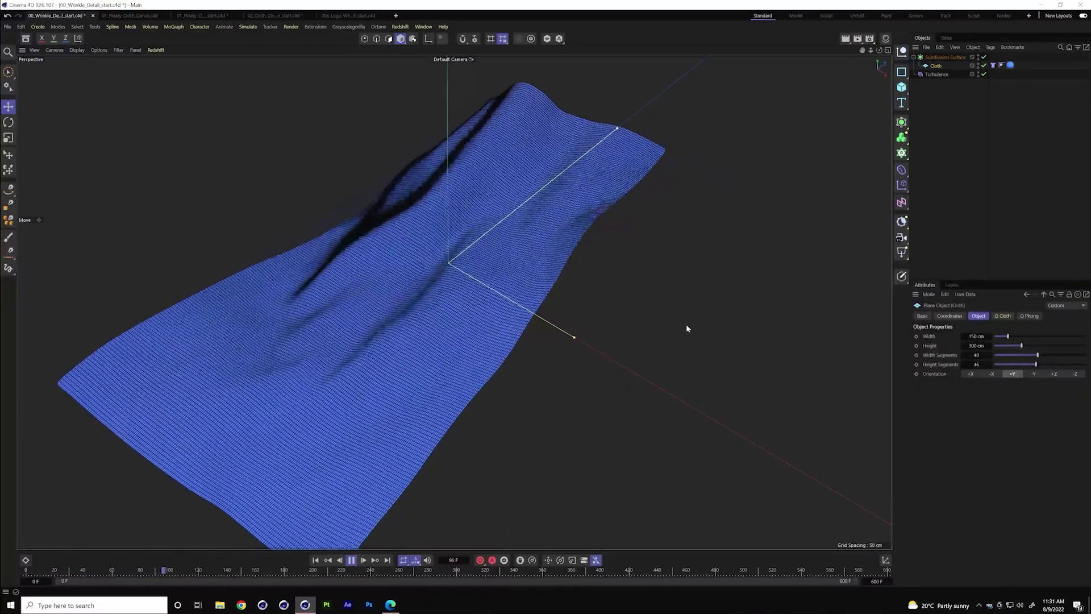
pyautogui.moveTo(1038, 354); pyautogui.dragTo(1075, 354)
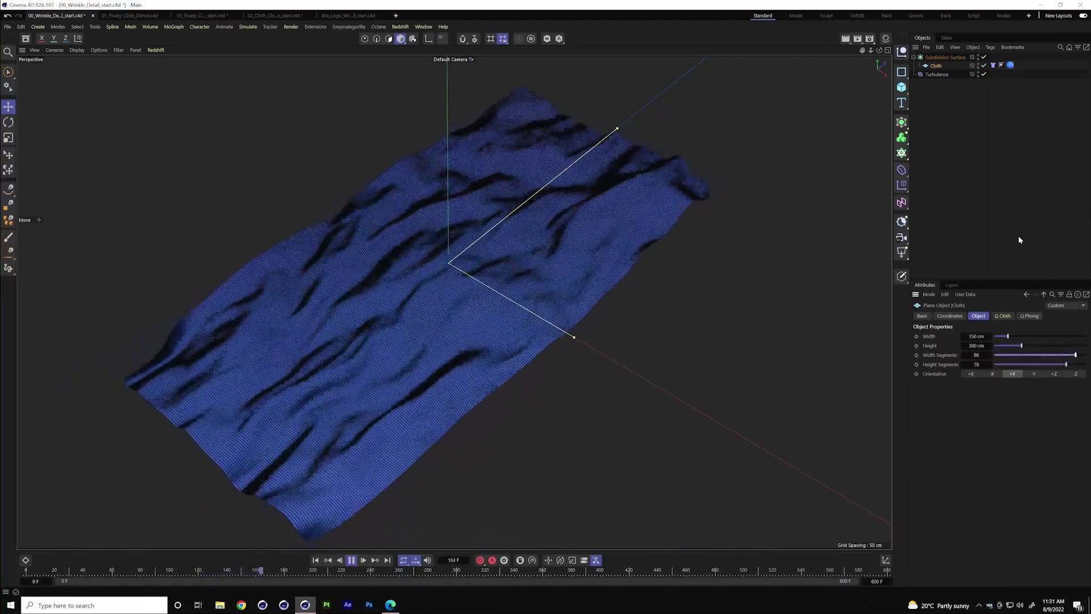
# Raise the Turbulence strength to 89.4 cm, set the cloth's bendiness to 50, and stop the playback
pyautogui.rightClick(1020, 233)
pyautogui.click(1021, 228)
pyautogui.click(937, 74)
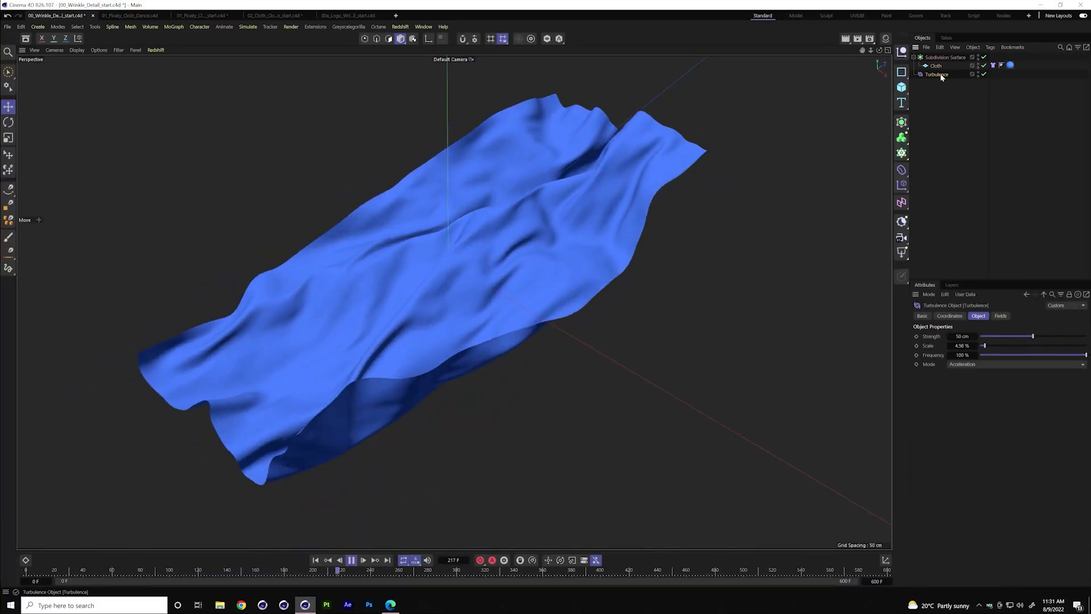
pyautogui.moveTo(1033, 336); pyautogui.dragTo(1074, 339)
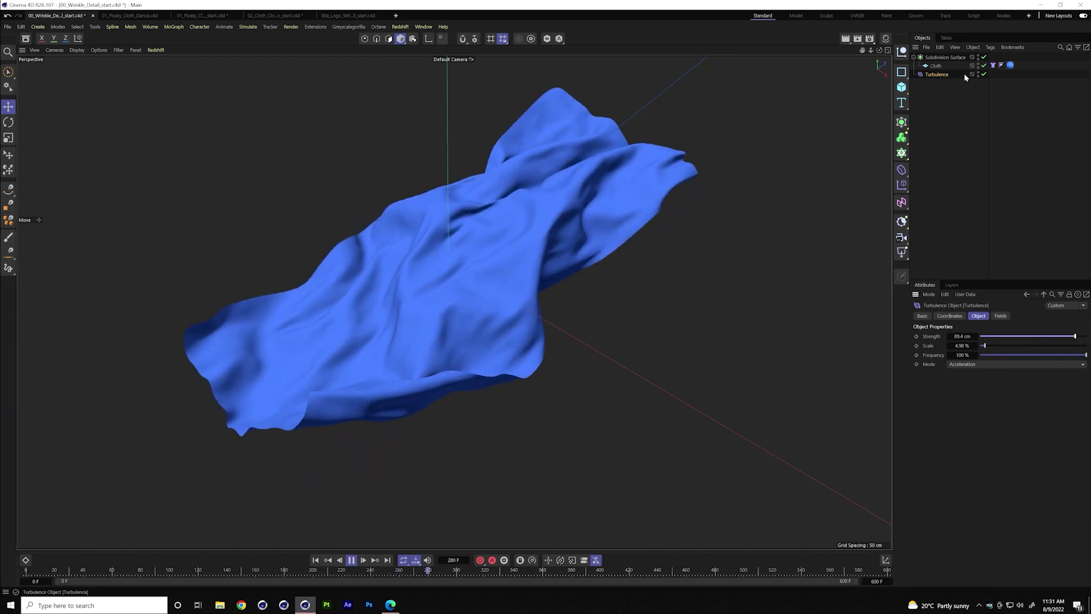
pyautogui.click(993, 66)
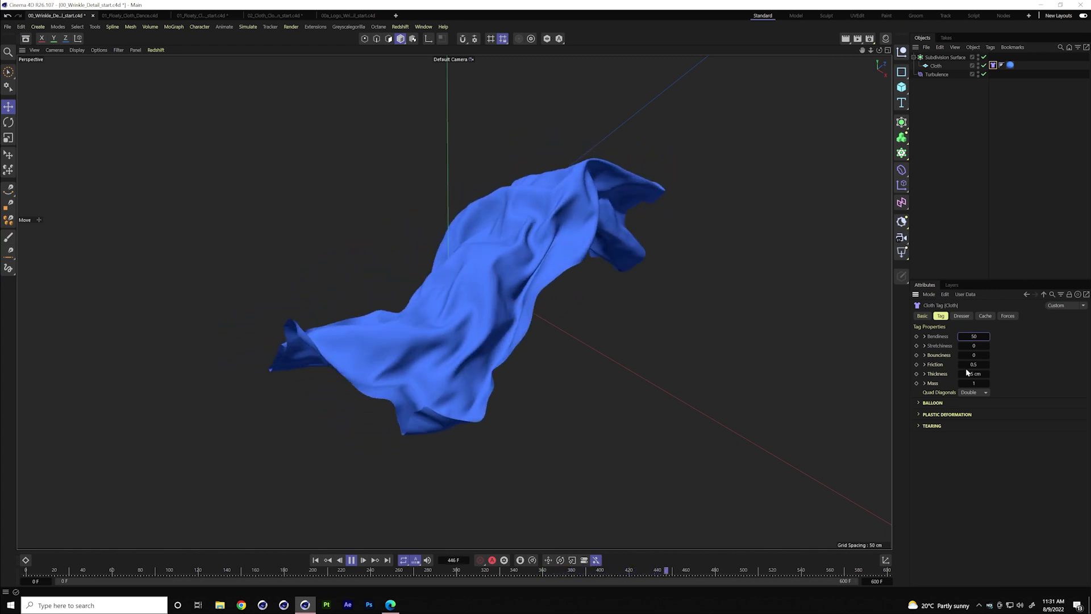
pyautogui.press('F8')
# Add a Sphere with a radius of about 25 cm and place it just below the cloth's near edge
pyautogui.click(901, 86)
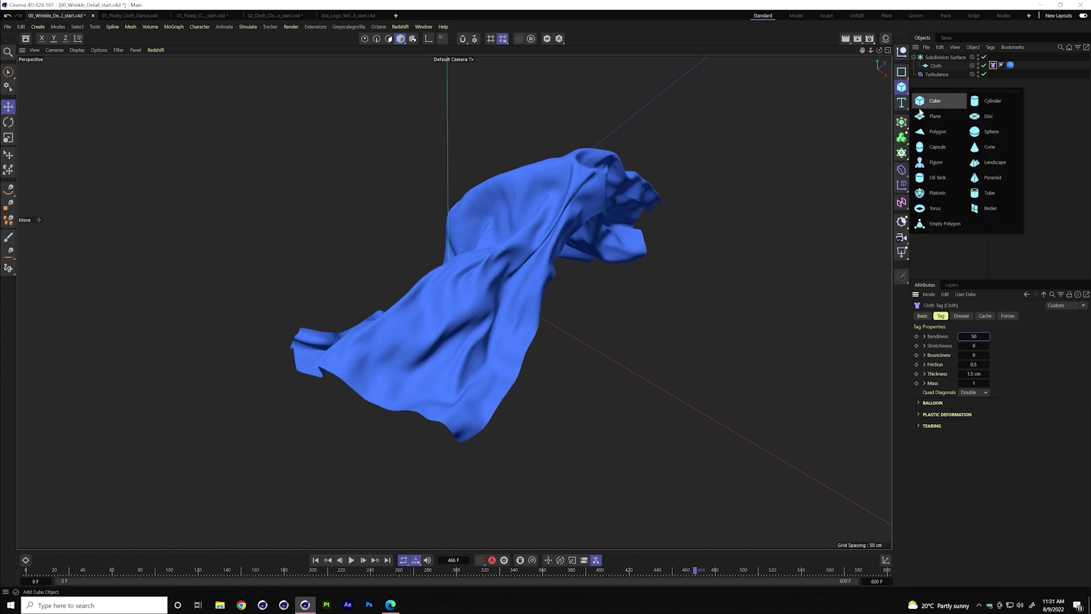
pyautogui.click(991, 132)
pyautogui.moveTo(806, 260); pyautogui.dragTo(503, 293)
pyautogui.moveTo(476, 254); pyautogui.dragTo(592, 343)
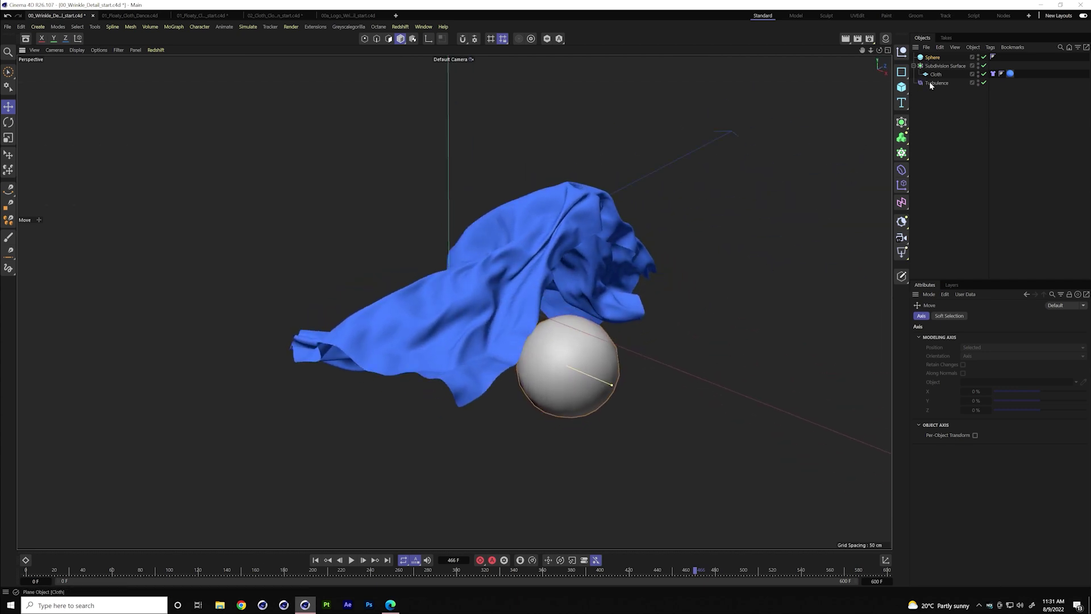
# Set the Sphere to 41 segments and the Hexahedron type
pyautogui.click(940, 66)
pyautogui.click(932, 58)
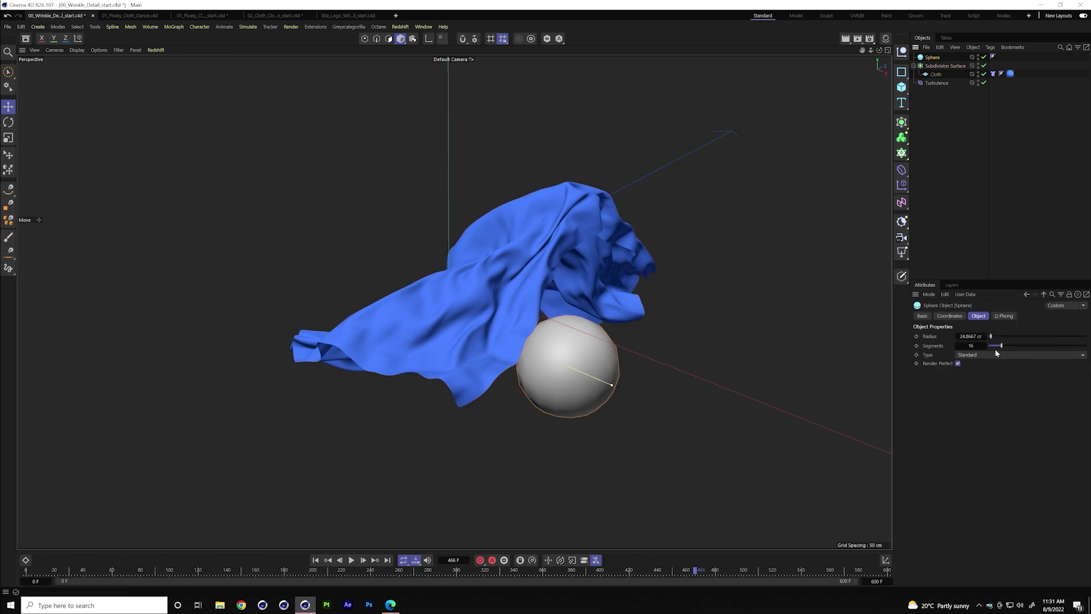
pyautogui.moveTo(1025, 345); pyautogui.dragTo(1027, 345)
pyautogui.click(1023, 355)
pyautogui.click(1017, 385)
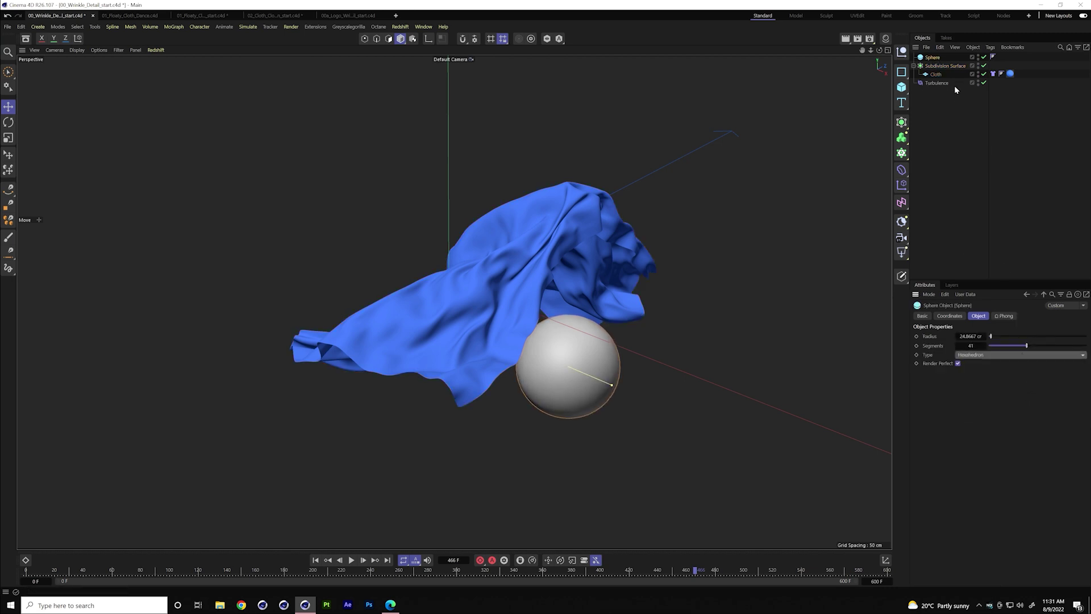
# Apply a Collider simulation tag to the Sphere
pyautogui.rightClick(944, 62)
pyautogui.moveTo(989, 191)
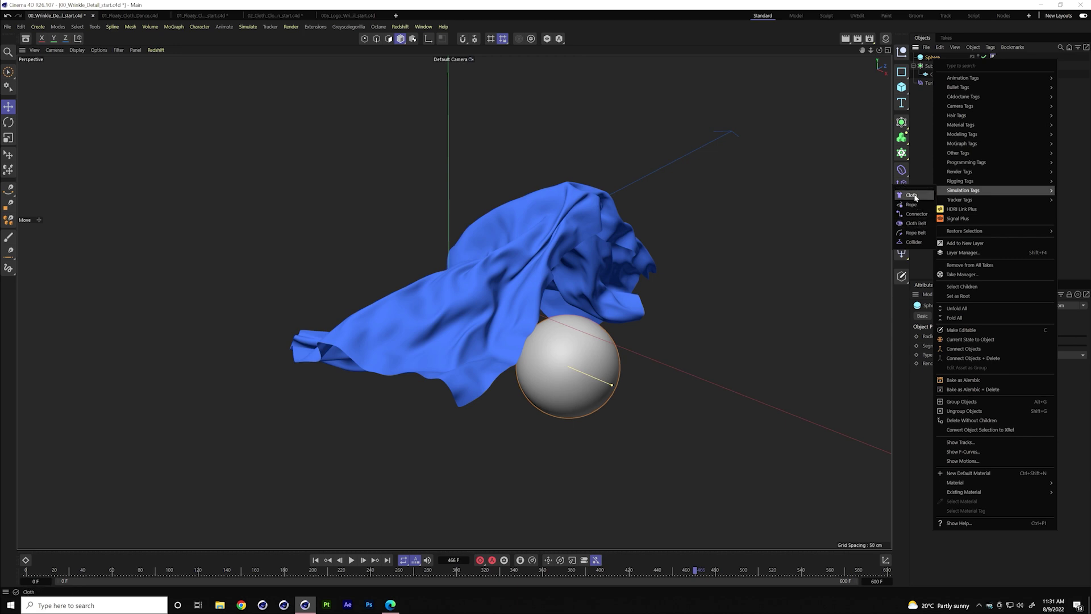
pyautogui.click(915, 242)
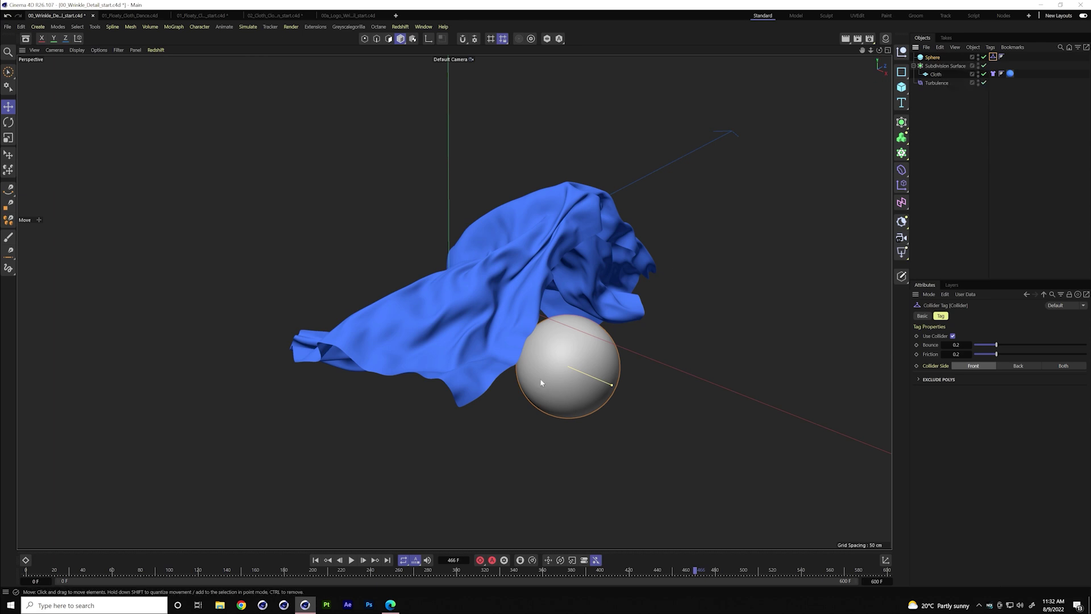
# Play the simulation from the start twice to examine how the falling cloth moves around the Sphere
pyautogui.click(316, 560)
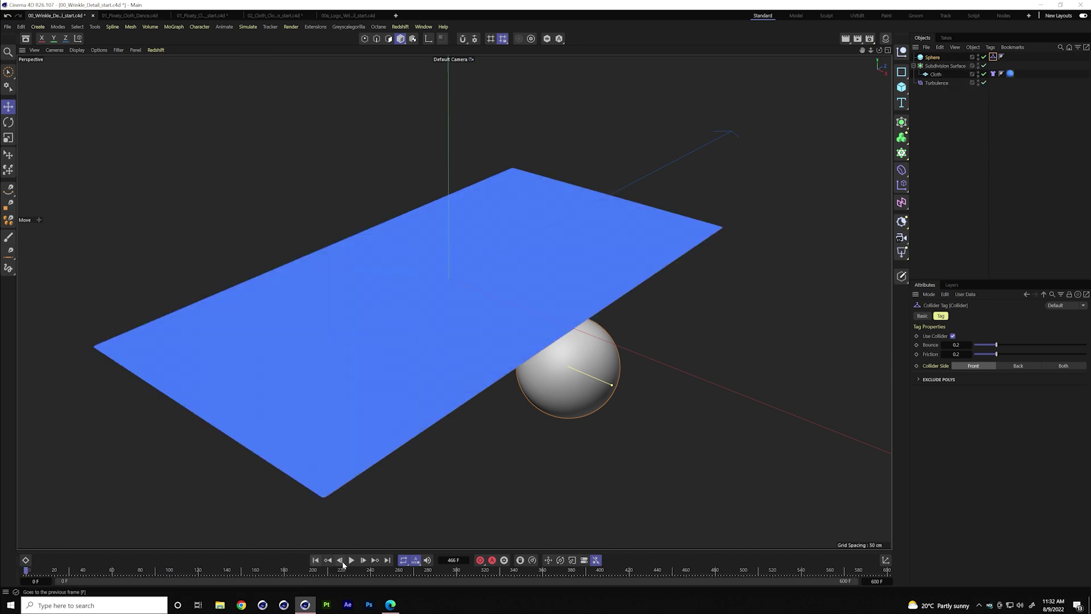
pyautogui.click(569, 384)
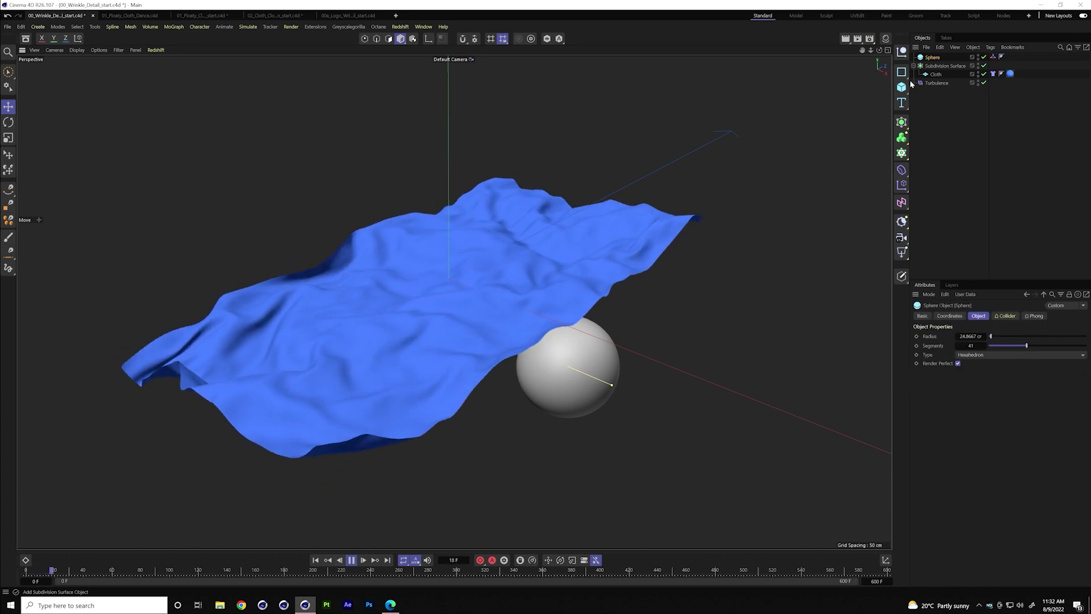
pyautogui.moveTo(678, 326); pyautogui.dragTo(599, 296)
pyautogui.scroll(-2, 600, 301)
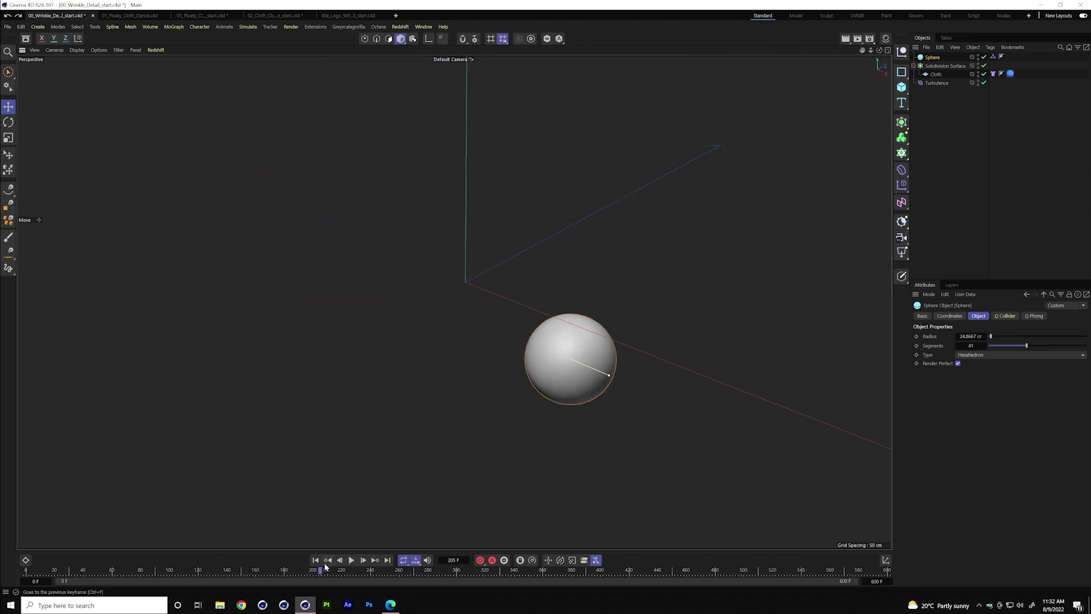
pyautogui.click(315, 559)
pyautogui.click(351, 560)
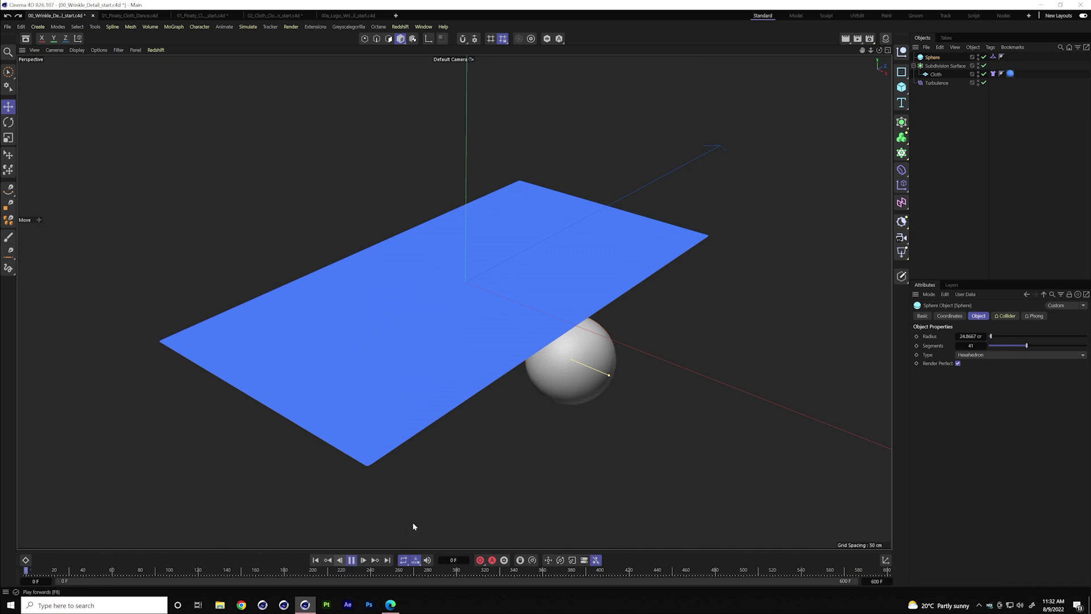
pyautogui.press('F8')
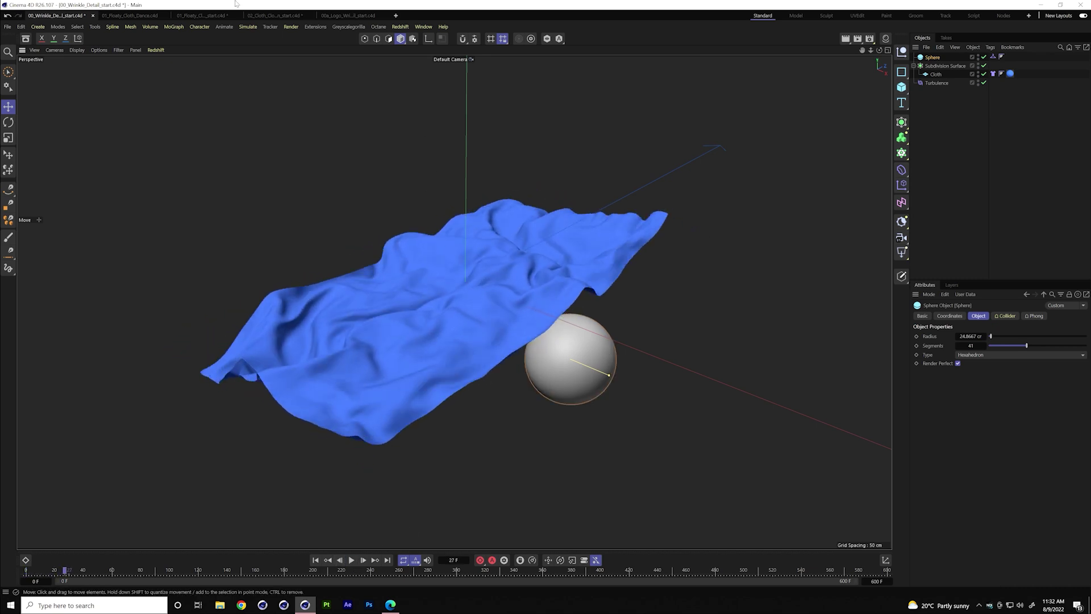
# Enable the axis display in the viewport filter and select the Sphere
pyautogui.click(108, 62)
pyautogui.click(118, 49)
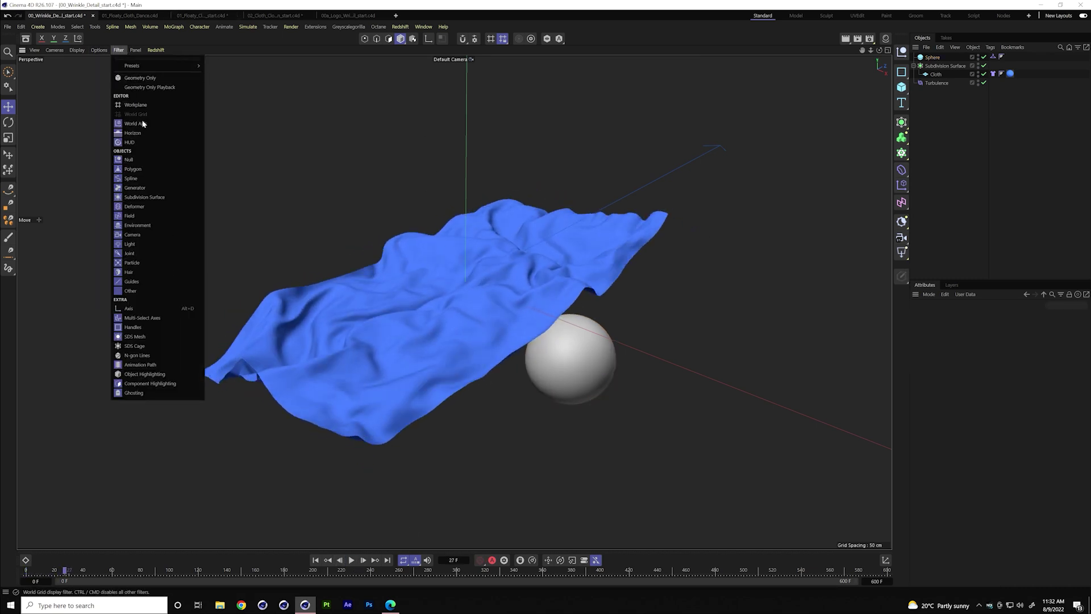
pyautogui.click(140, 310)
pyautogui.click(593, 371)
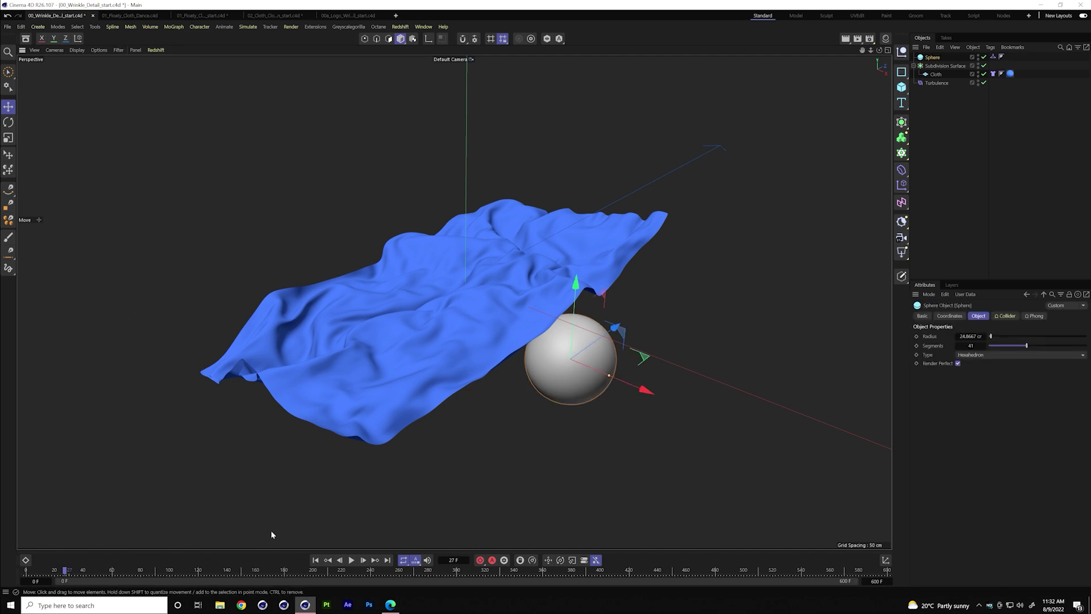
# Run the simulation from the start while moving the Sphere through the cloth by hand, then stop it
pyautogui.click(315, 559)
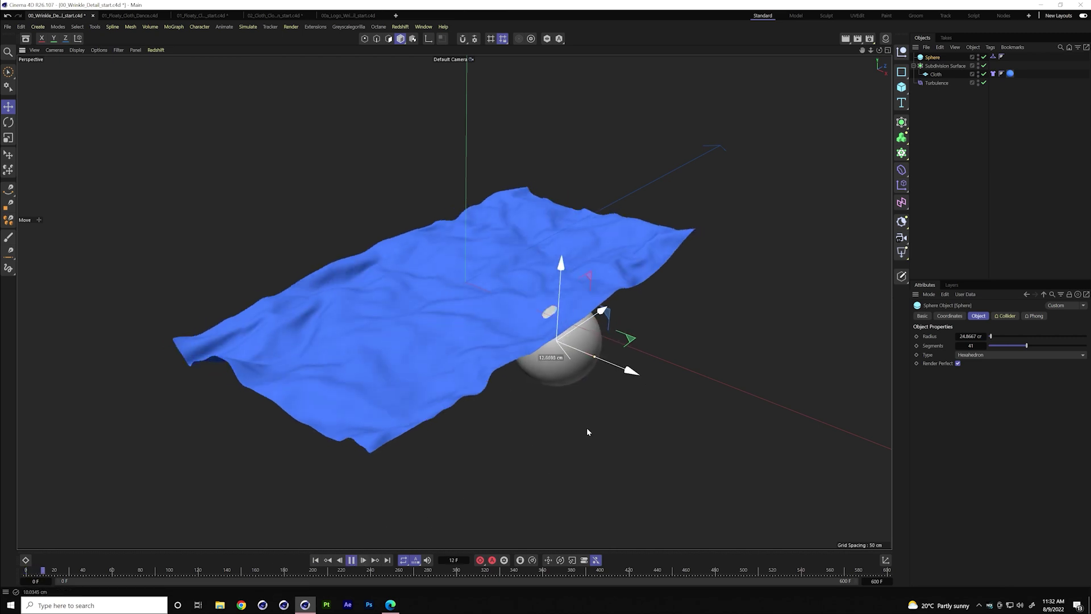
pyautogui.moveTo(571, 359); pyautogui.dragTo(625, 397)
pyautogui.click(352, 560)
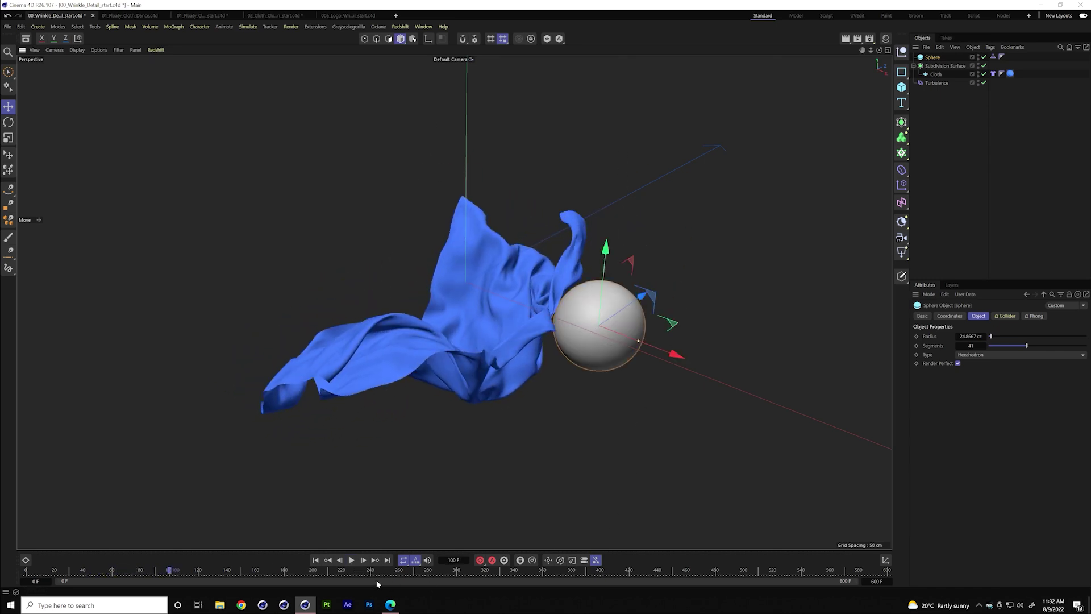
# Rewind and record the Sphere's hand-guided motion through the cloth in real time with Cappuccino, keying position only
pyautogui.click(315, 560)
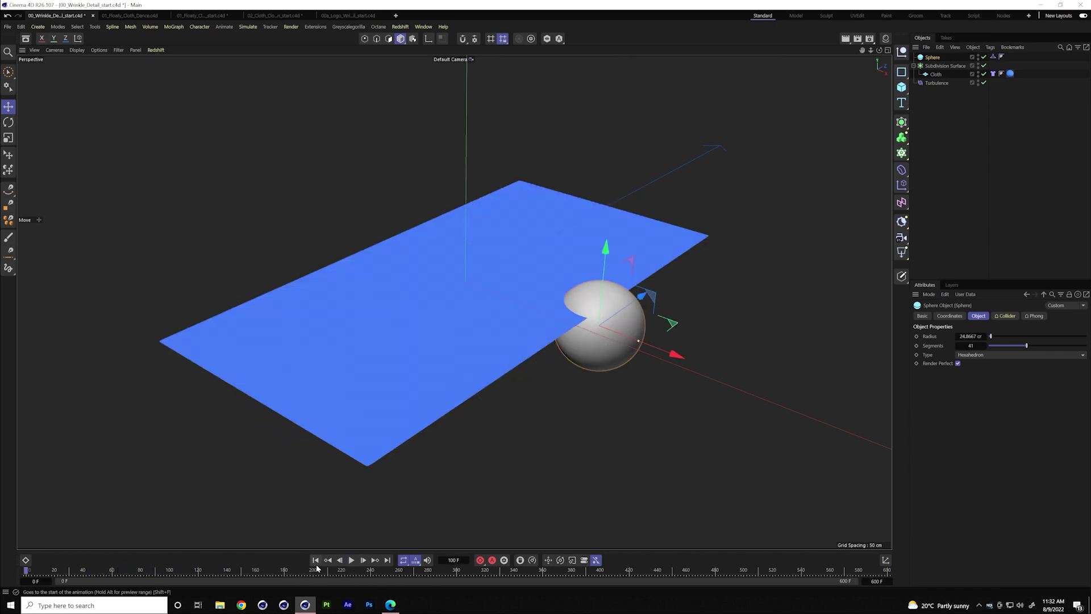
pyautogui.click(520, 560)
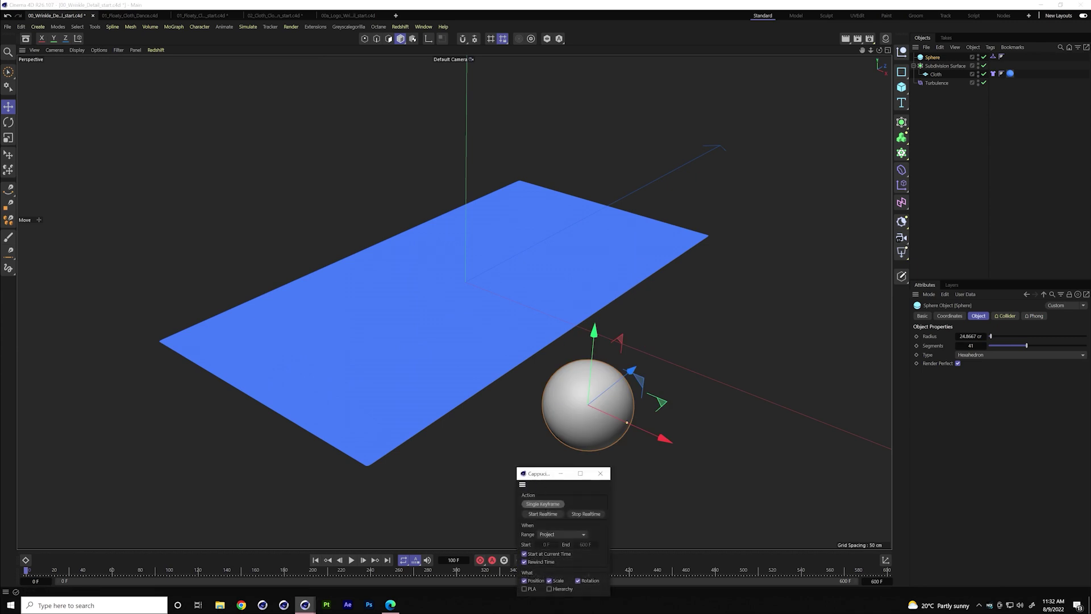
pyautogui.moveTo(539, 473); pyautogui.dragTo(719, 319)
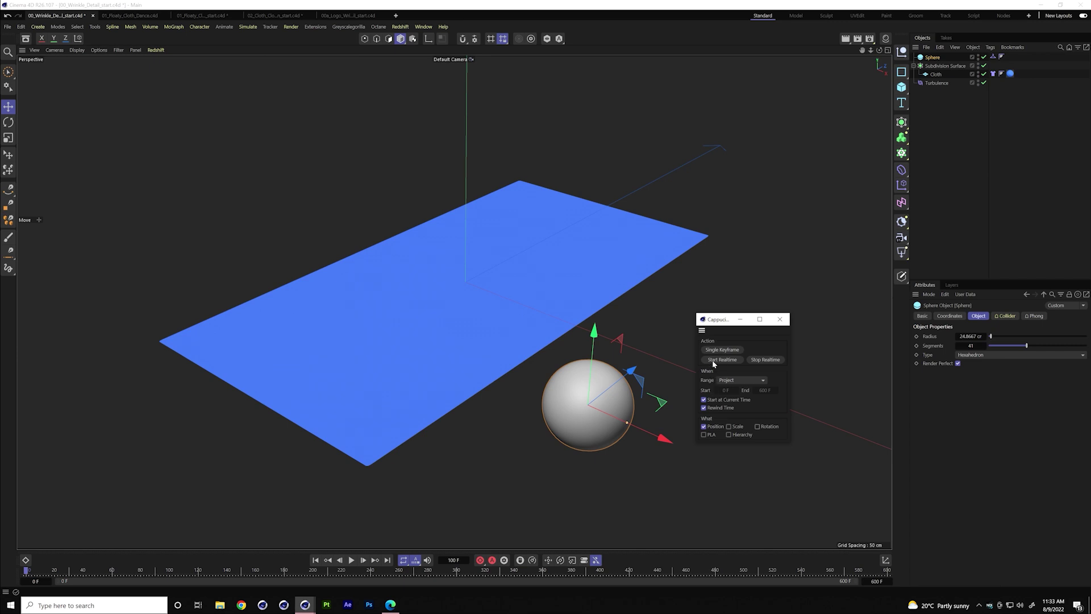
pyautogui.moveTo(619, 402); pyautogui.dragTo(553, 435)
pyautogui.moveTo(515, 393)
pyautogui.mouseDown()
pyautogui.moveTo(478, 359)
pyautogui.moveTo(642, 239)
pyautogui.moveTo(587, 153)
pyautogui.moveTo(463, 192)
pyautogui.moveTo(443, 267)
pyautogui.moveTo(512, 358)
pyautogui.moveTo(505, 336)
pyautogui.moveTo(267, 381)
pyautogui.moveTo(330, 472)
pyautogui.moveTo(485, 486)
pyautogui.moveTo(514, 474)
pyautogui.moveTo(529, 440)
pyautogui.moveTo(625, 420)
pyautogui.moveTo(600, 313)
pyautogui.moveTo(525, 253)
pyautogui.moveTo(388, 266)
pyautogui.moveTo(438, 233)
pyautogui.moveTo(424, 472)
pyautogui.moveTo(279, 471)
pyautogui.moveTo(258, 432)
pyautogui.moveTo(309, 390)
pyautogui.moveTo(295, 432)
pyautogui.moveTo(307, 478)
pyautogui.moveTo(466, 298)
pyautogui.moveTo(446, 321)
pyautogui.moveTo(413, 321)
pyautogui.moveTo(614, 273)
pyautogui.mouseUp()
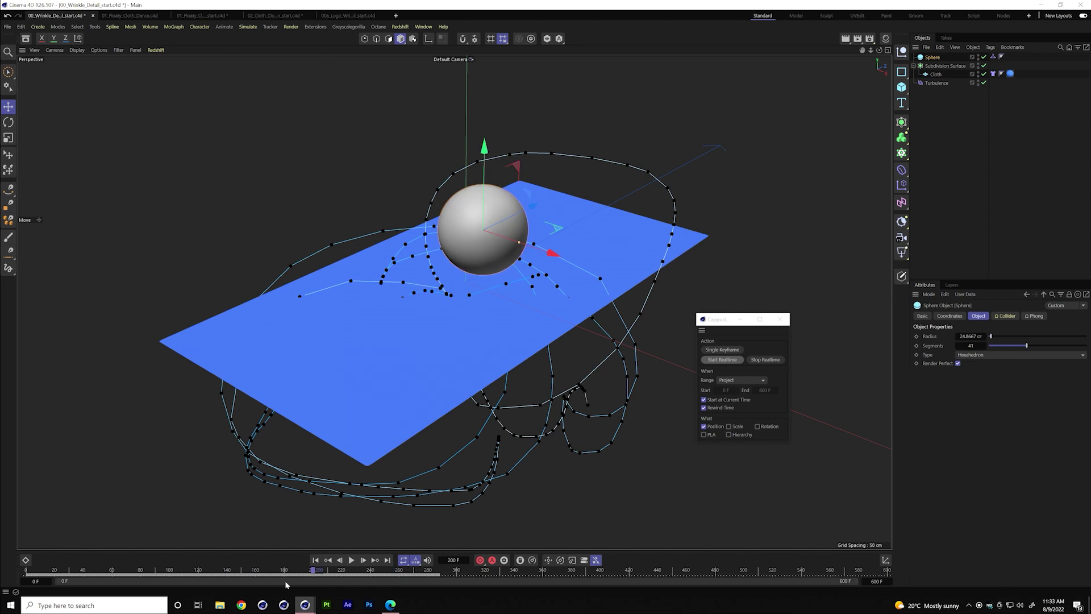
# Inspect the Sphere's recorded X, Y and Z position keyframes in the timeline, then close Cappuccino and the timeline
pyautogui.click(26, 560)
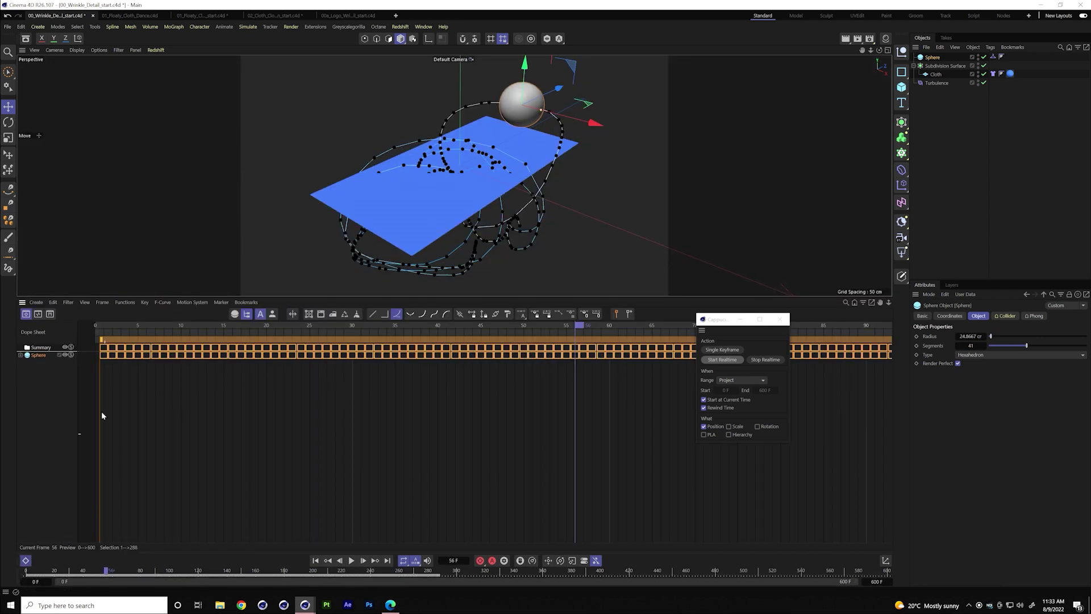
pyautogui.click(21, 356)
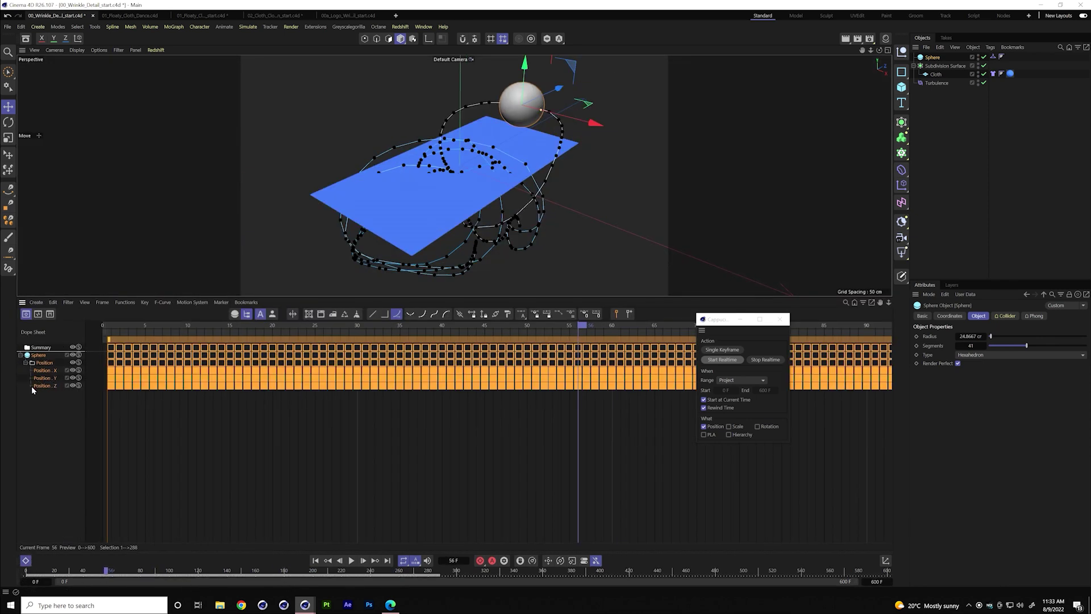
pyautogui.click(41, 386)
pyautogui.click(797, 316)
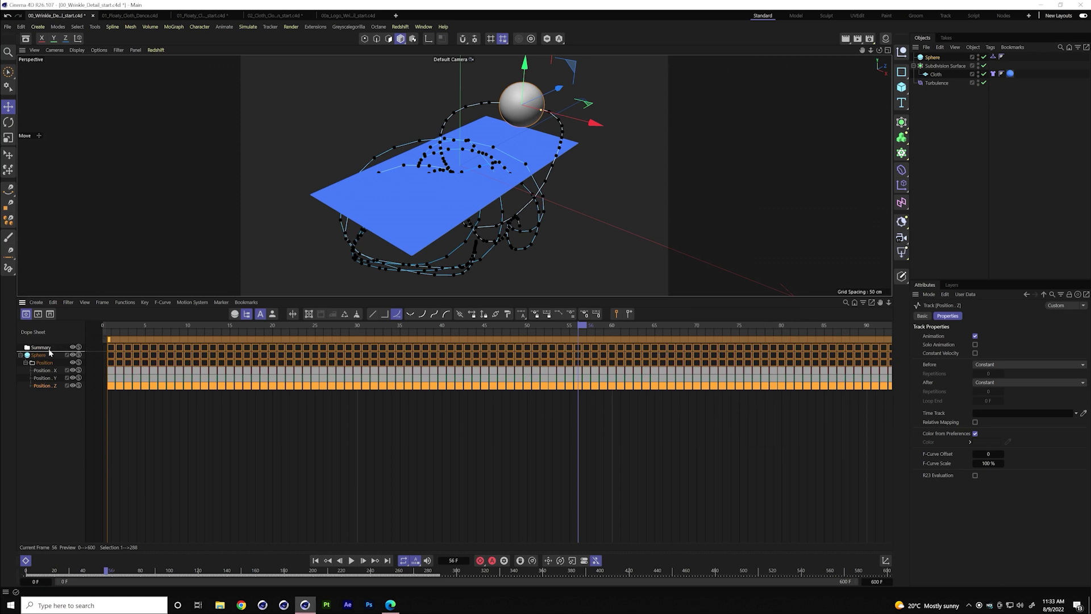
pyautogui.click(25, 560)
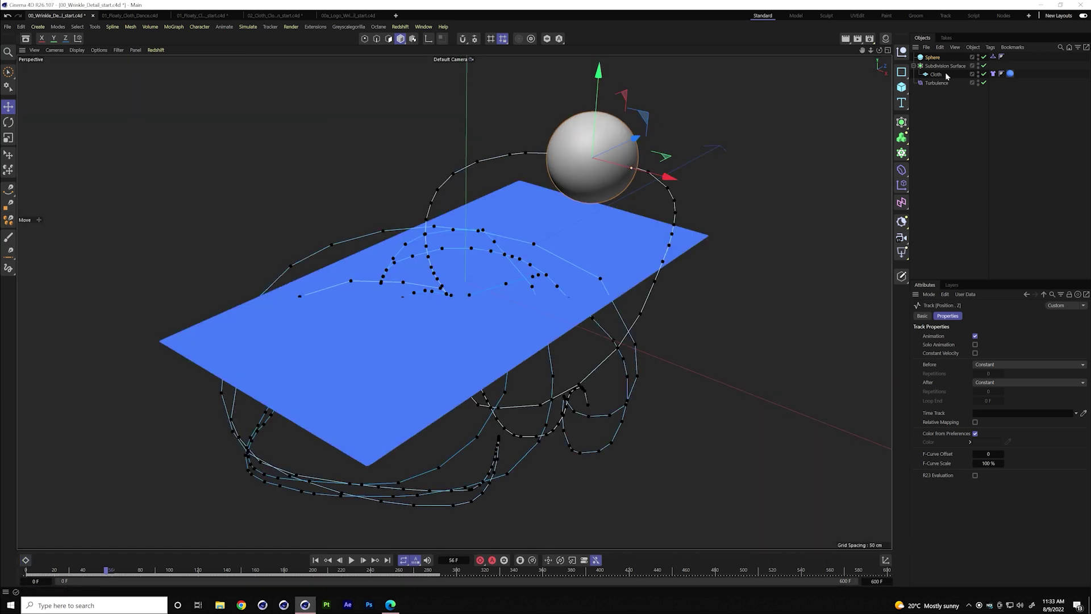
# Hide the Sphere and play the cloth simulation from the start
pyautogui.click(978, 58)
pyautogui.click(992, 95)
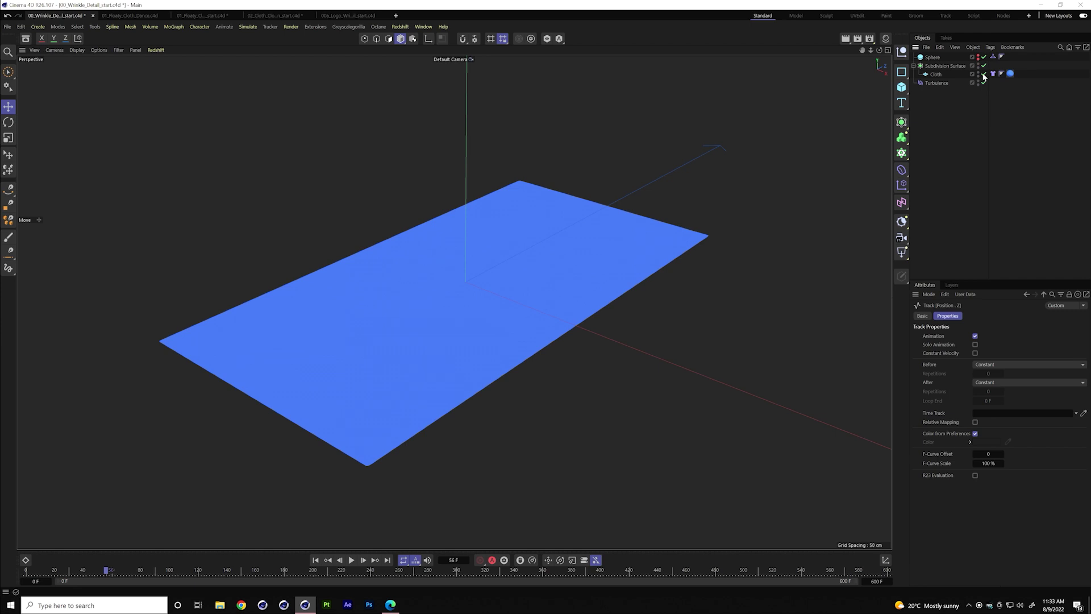
pyautogui.click(978, 60)
pyautogui.click(351, 560)
pyautogui.click(316, 559)
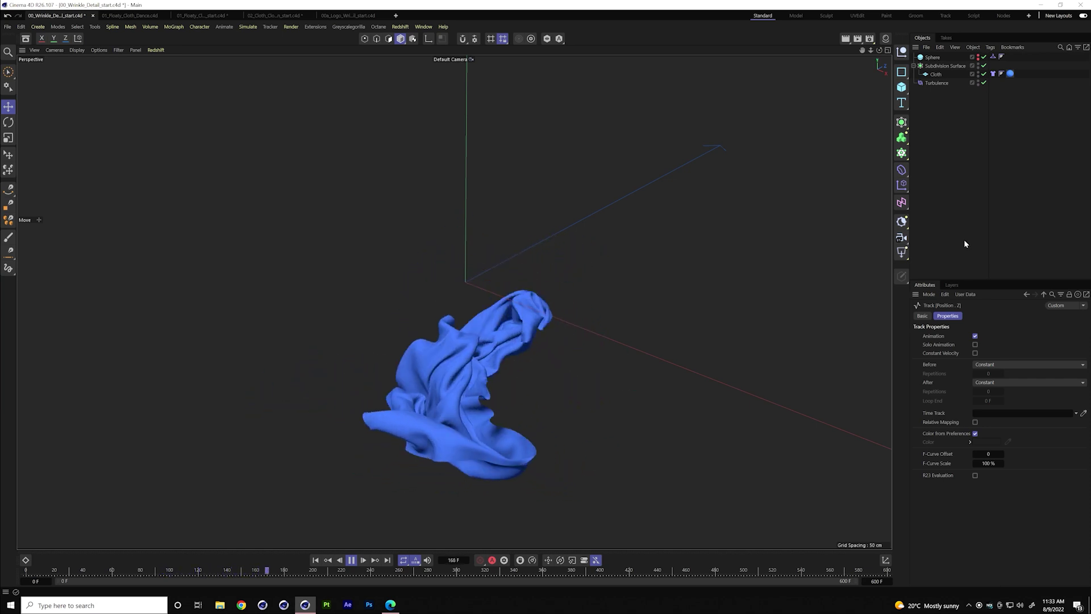
# Stop the simulation, set the cloth's bendiness to 100, and rewind to the first frame
pyautogui.press('F8')
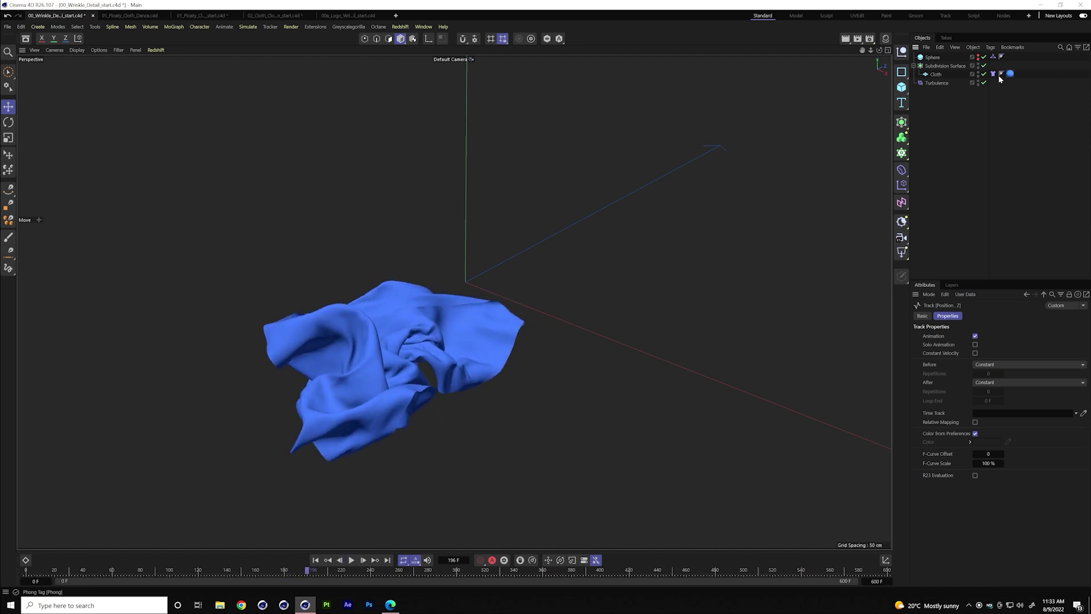
pyautogui.click(992, 73)
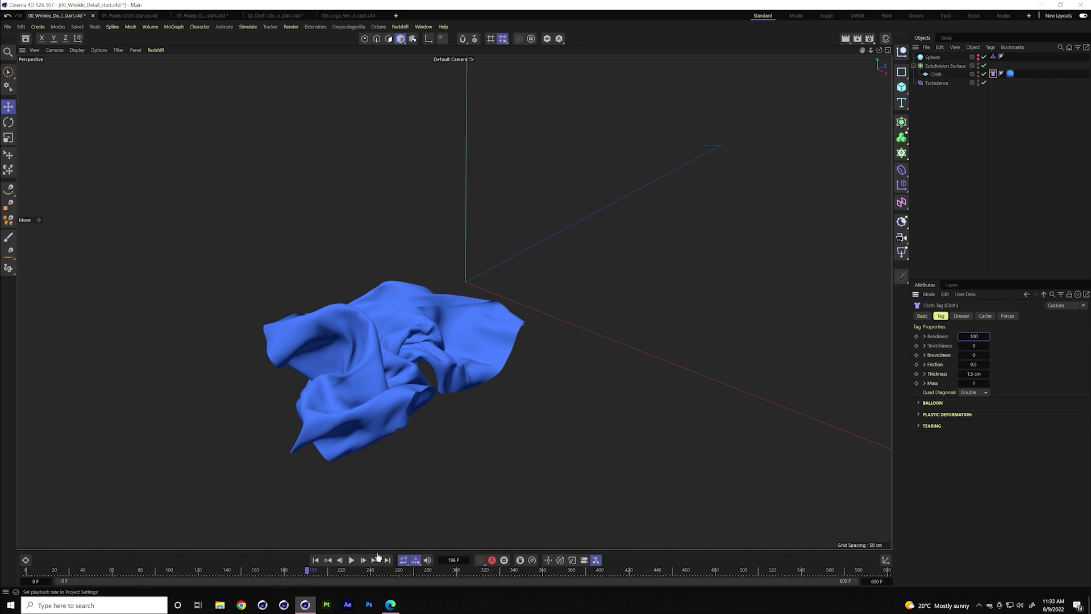
pyautogui.click(315, 560)
# Disable the Subdivision Surface, set the Cloth plane to 200 width and 200 height segments, and play the simulation
pyautogui.click(1012, 73)
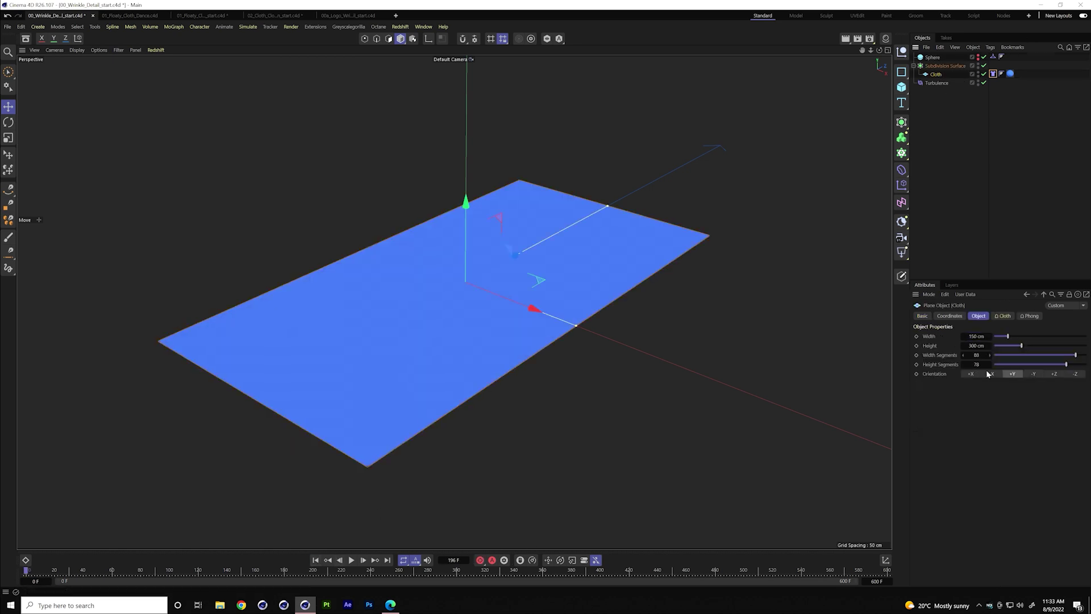
pyautogui.click(984, 65)
pyautogui.doubleClick(987, 354)
pyautogui.write('200')
pyautogui.press('Tab')
pyautogui.write('20')
pyautogui.click(316, 560)
pyautogui.click(351, 561)
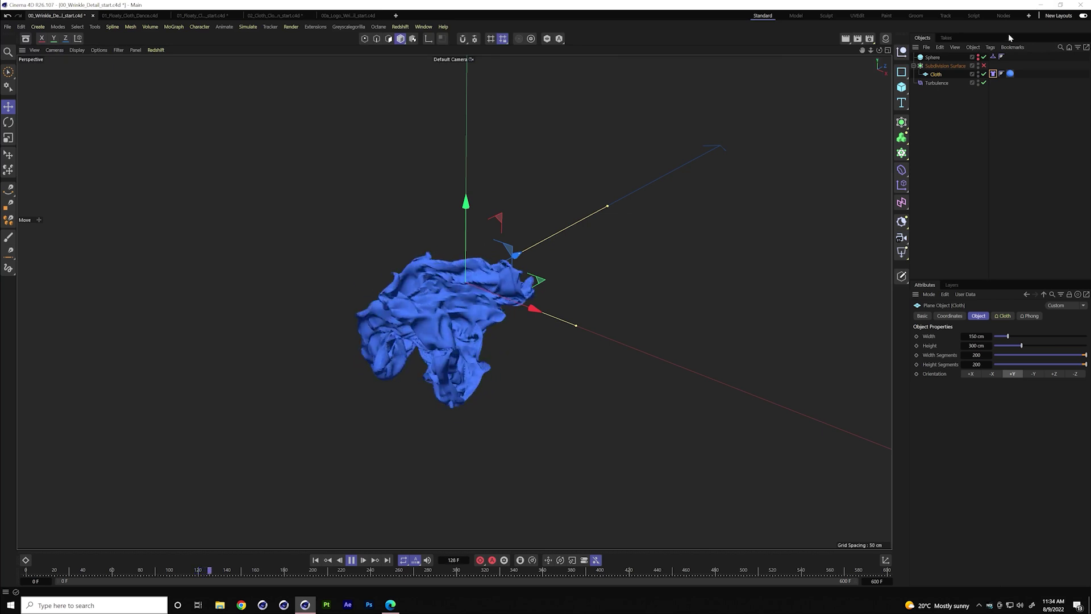
# Rewind the simulation and set the cloth's friction to 4
pyautogui.click(993, 74)
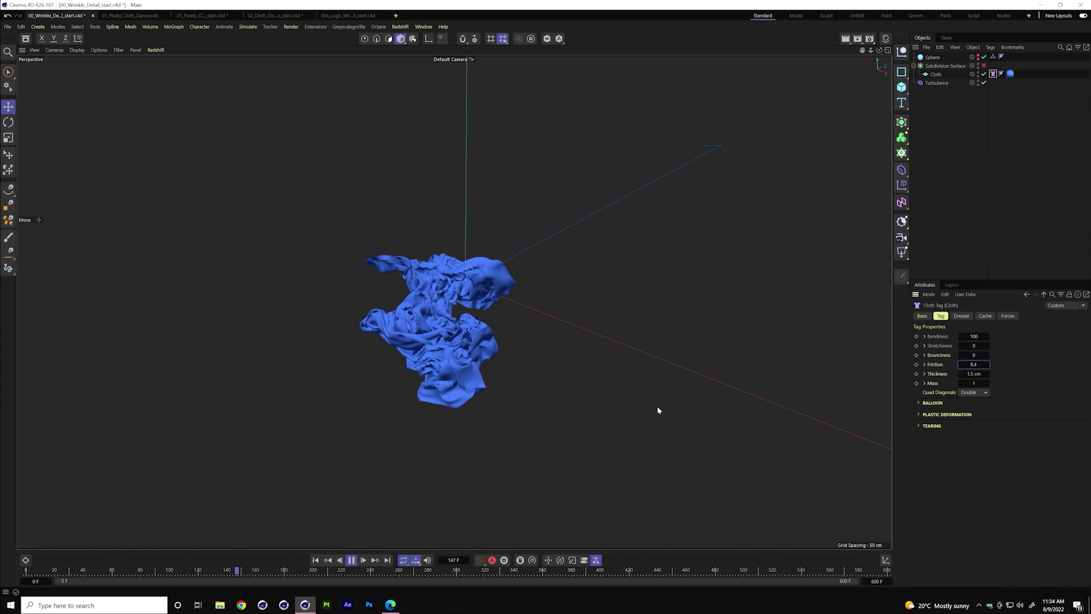
pyautogui.click(322, 560)
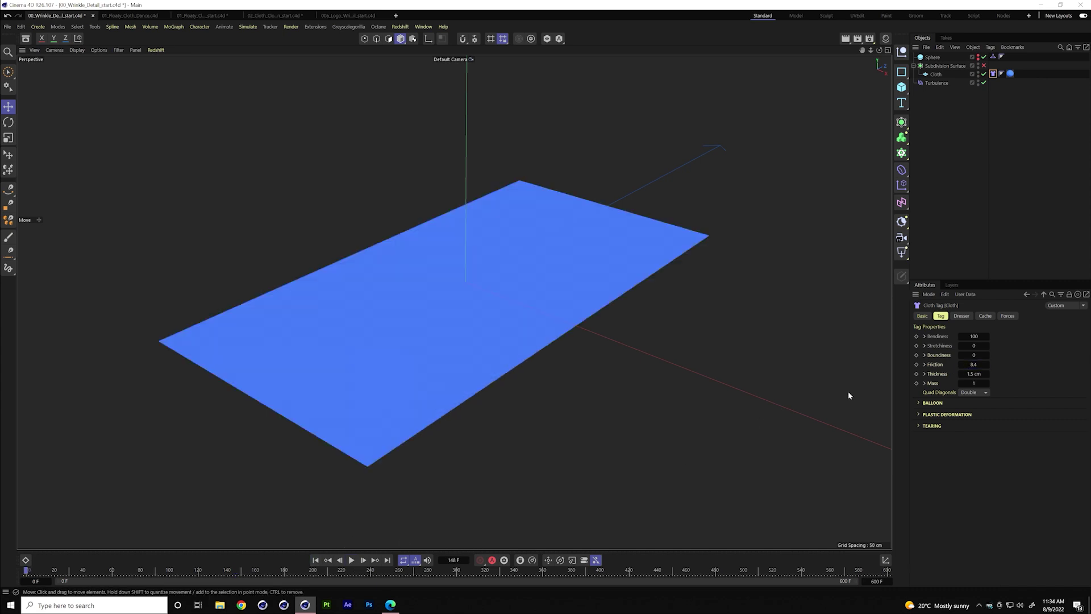
pyautogui.click(974, 365)
pyautogui.write('4')
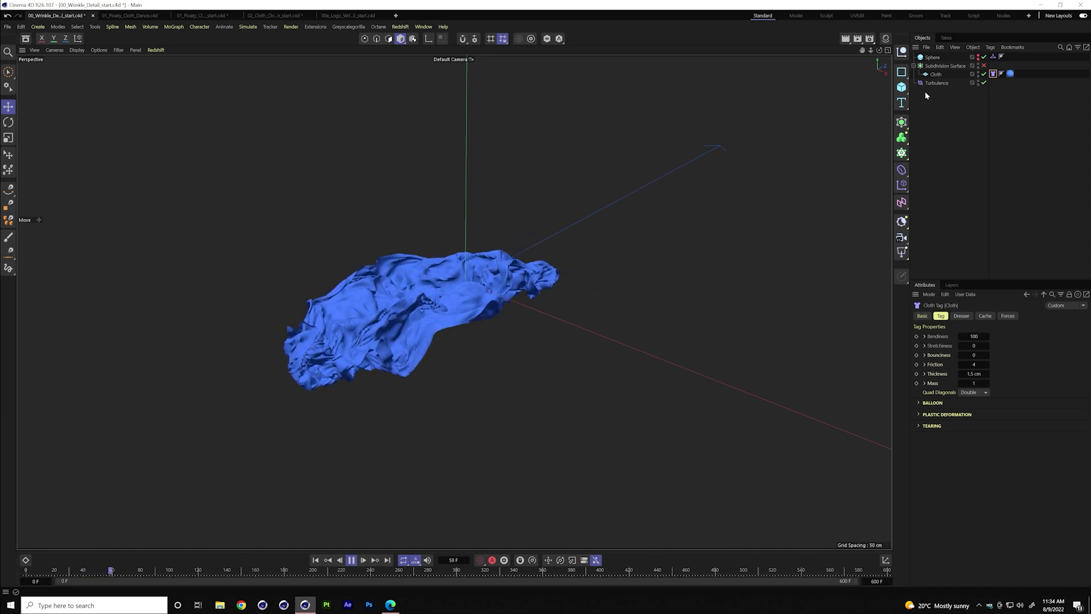
# Show the Sphere, stop the playback and turn on the Subdivision Surface to examine the smoothed wrinkles around the sphere
pyautogui.click(983, 57)
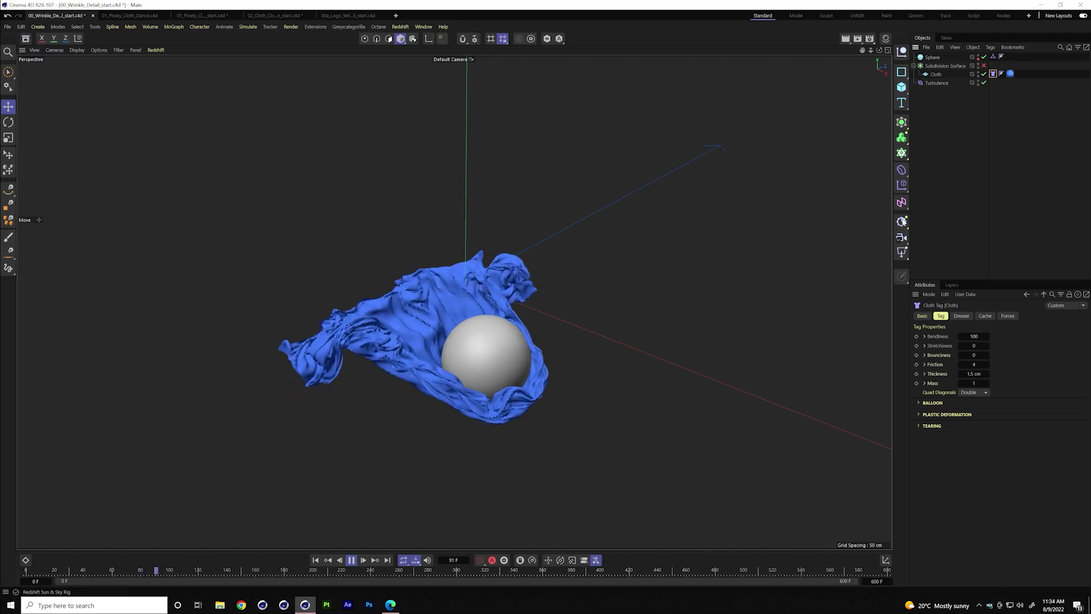
pyautogui.press('F8')
pyautogui.keyDown('alt'); pyautogui.moveTo(472, 387); pyautogui.dragTo(601, 355, button='right'); pyautogui.keyUp('alt')
pyautogui.click(983, 65)
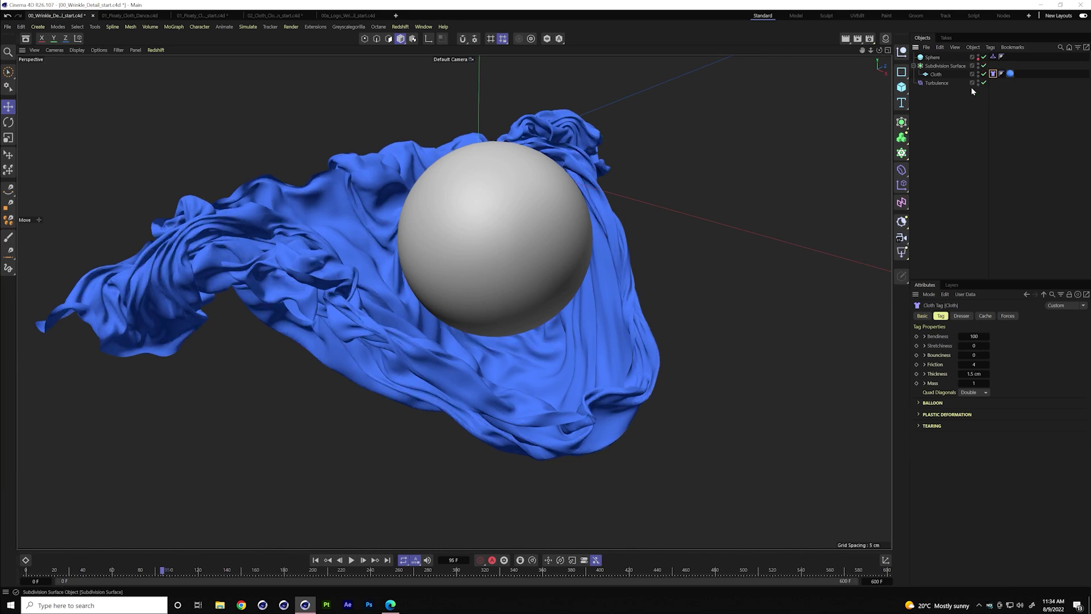
pyautogui.keyDown('alt'); pyautogui.moveTo(516, 363); pyautogui.dragTo(475, 364); pyautogui.keyUp('alt')
pyautogui.keyDown('alt'); pyautogui.moveTo(530, 427); pyautogui.dragTo(501, 506); pyautogui.keyUp('alt')
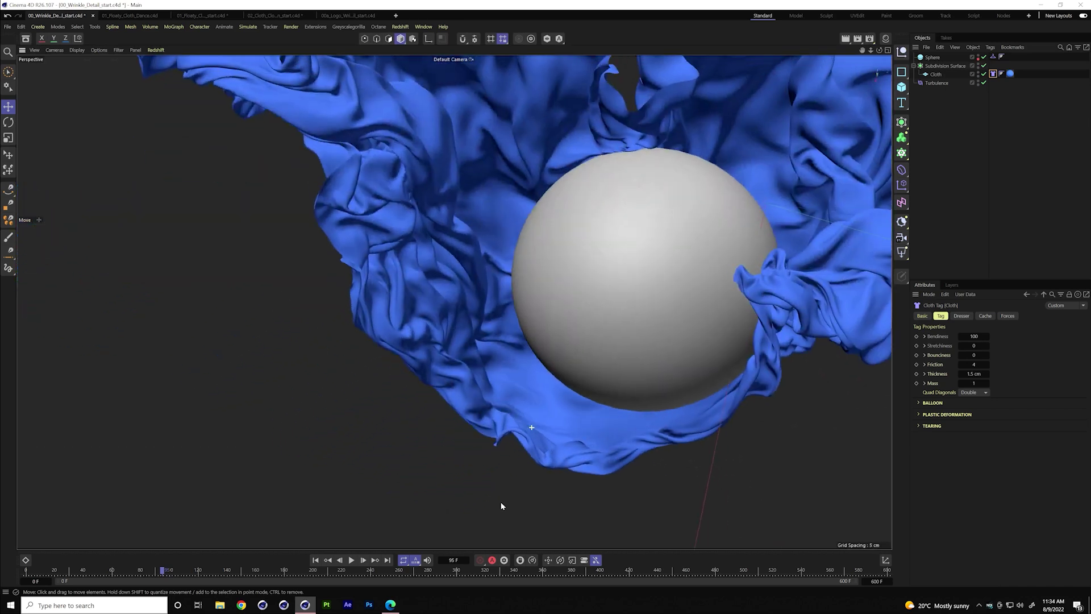
pyautogui.keyDown('alt'); pyautogui.moveTo(552, 469); pyautogui.dragTo(652, 373); pyautogui.keyUp('alt')
# Rewind to the first frame and set the project's simulation damping to 50 %
pyautogui.click(315, 559)
pyautogui.keyDown('alt'); pyautogui.moveTo(652, 372); pyautogui.dragTo(604, 373, button='right'); pyautogui.keyUp('alt')
pyautogui.hotkey('ctrl', 'd')
pyautogui.click(932, 326)
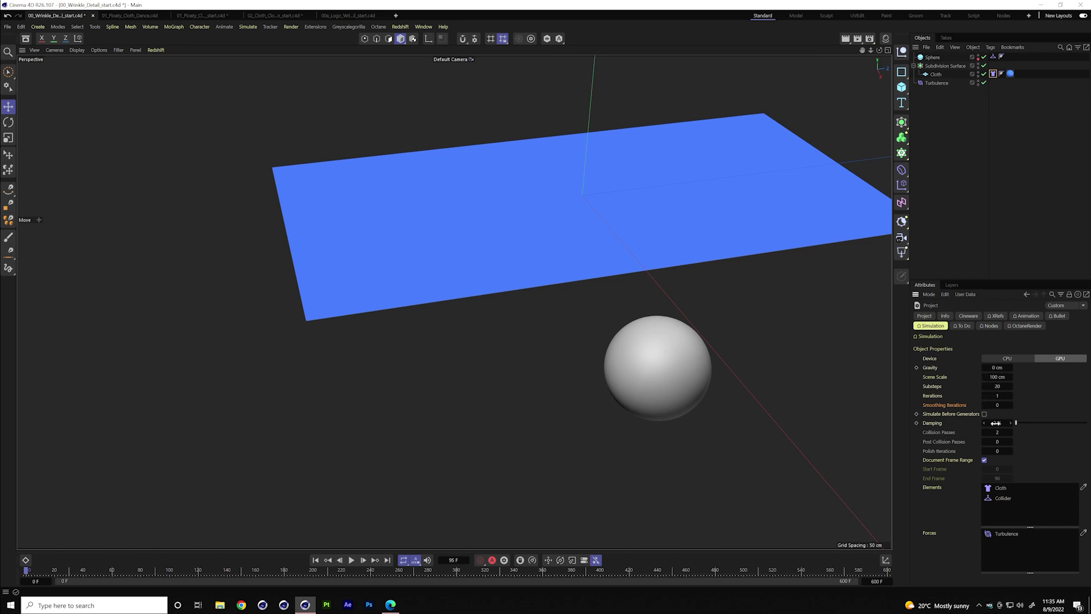
pyautogui.press('Return')
pyautogui.moveTo(1023, 425); pyautogui.dragTo(1027, 424)
# Play the simulation, examine how the cloth wraps around the moving sphere from several angles, and rewind to the start
pyautogui.click(351, 560)
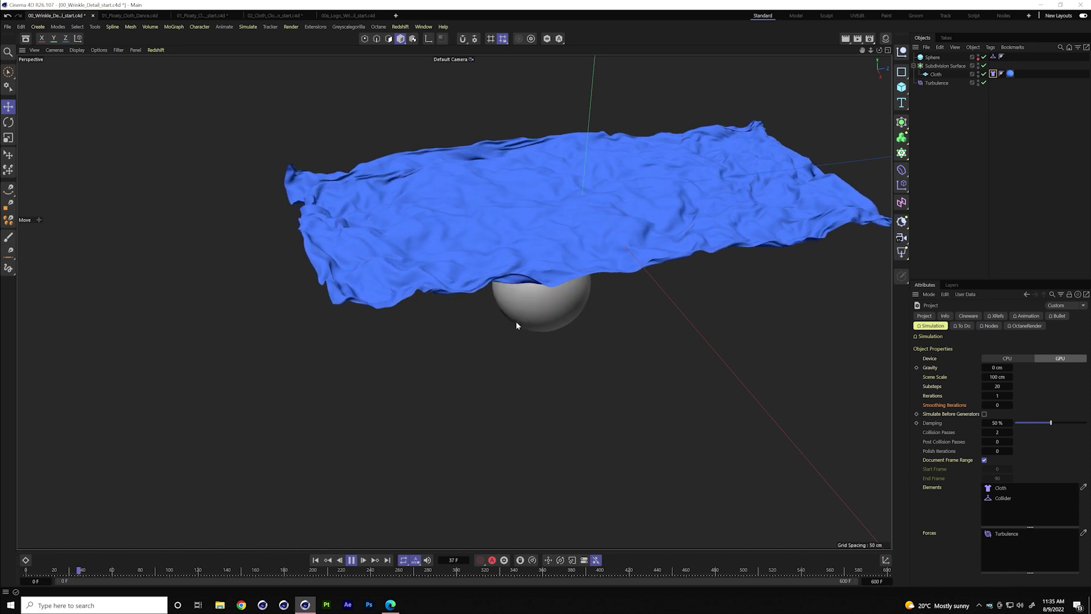
pyautogui.keyDown('alt'); pyautogui.moveTo(551, 318); pyautogui.dragTo(591, 293); pyautogui.keyUp('alt')
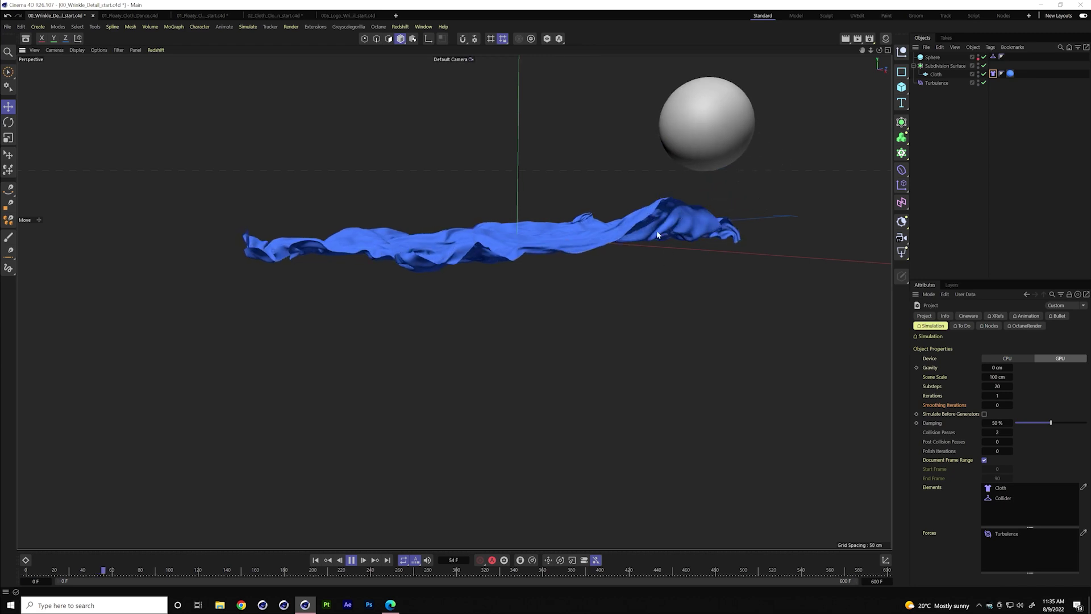
pyautogui.keyDown('alt'); pyautogui.moveTo(620, 329); pyautogui.dragTo(534, 442); pyautogui.keyUp('alt')
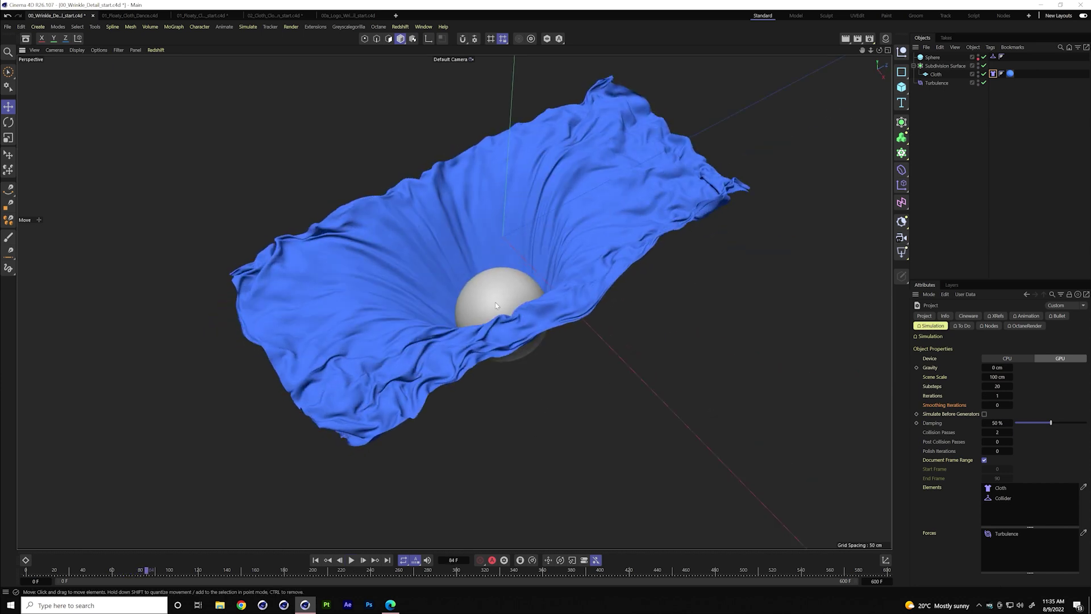
pyautogui.keyDown('alt'); pyautogui.moveTo(522, 317); pyautogui.dragTo(597, 305); pyautogui.keyUp('alt')
pyautogui.keyDown('alt'); pyautogui.moveTo(468, 328); pyautogui.dragTo(506, 453); pyautogui.keyUp('alt')
pyautogui.click(321, 572)
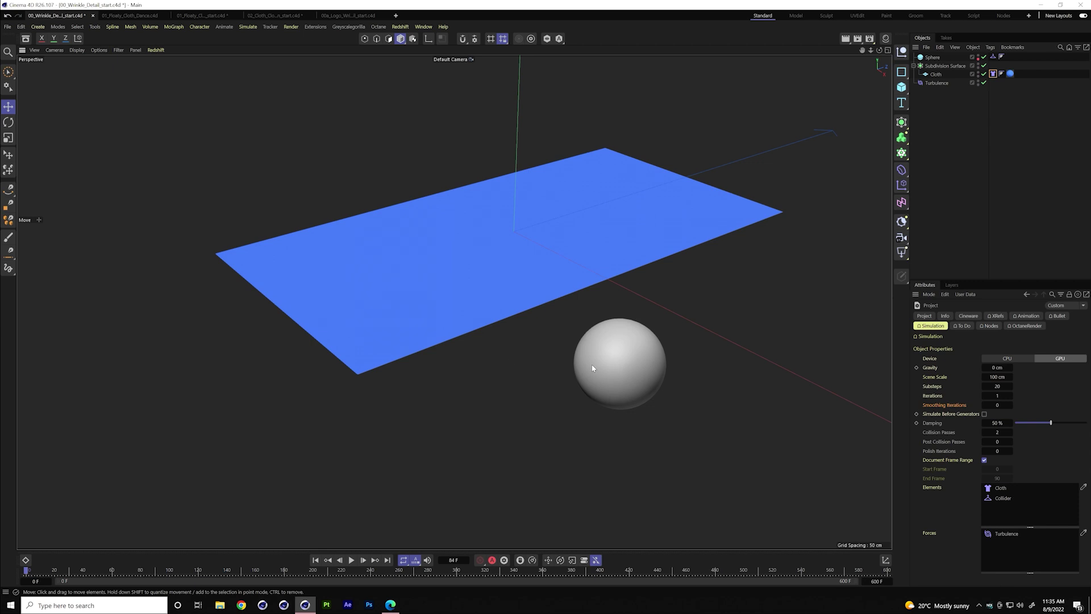
# Disable the Sphere and set the Turbulence strength to 16.9 cm and its scale to 9.76 %
pyautogui.click(609, 355)
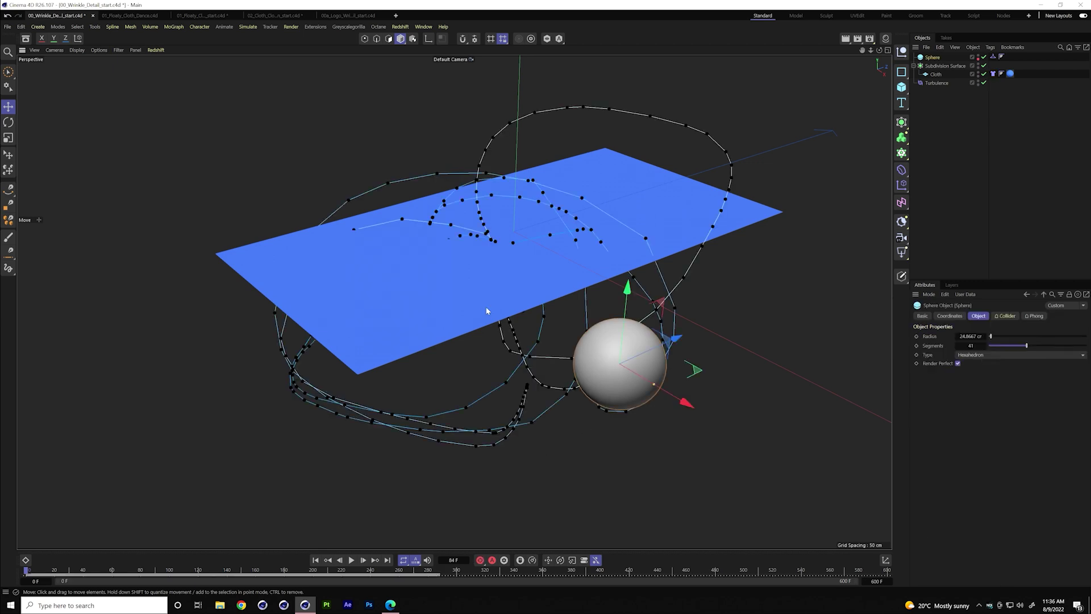
pyautogui.click(937, 83)
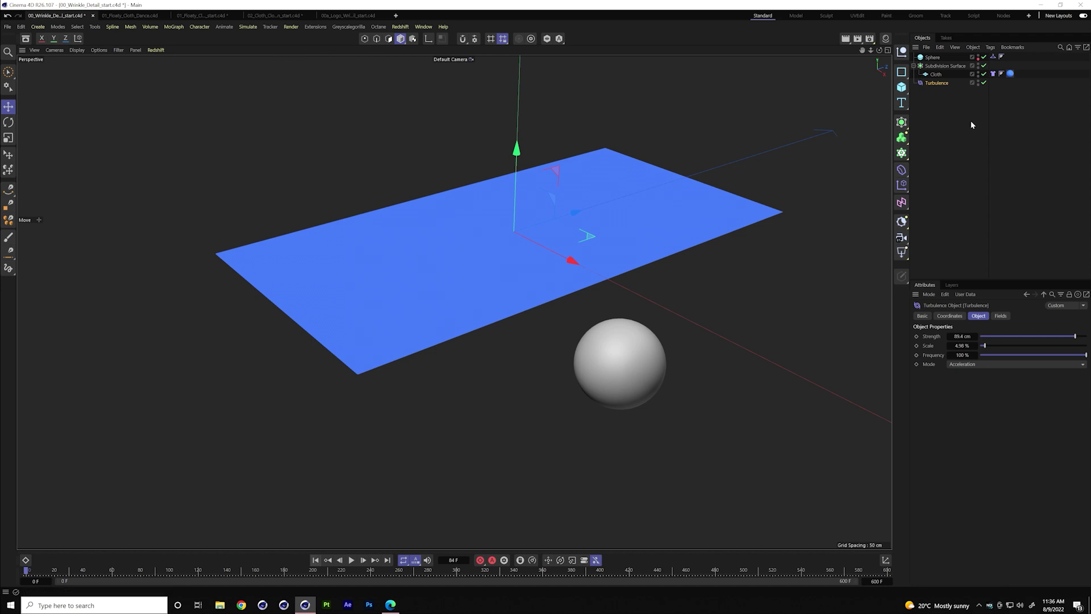
pyautogui.click(984, 58)
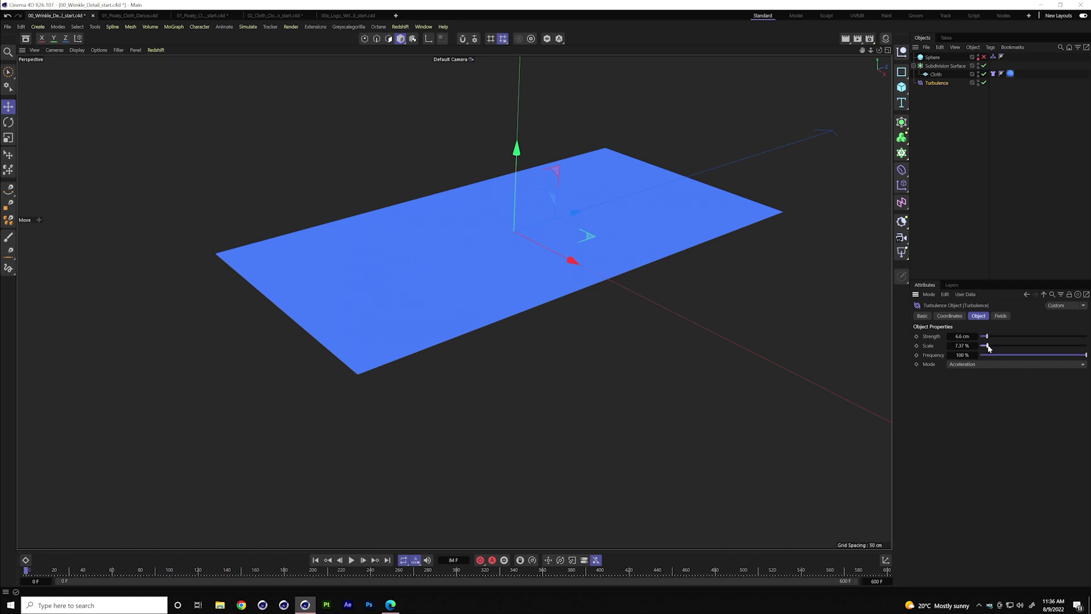
# Duplicate the Turbulence twice, giving the first copy a scale of 77.09 % and the second copy 300 %
pyautogui.keyDown('ctrl'); pyautogui.moveTo(938, 83); pyautogui.dragTo(943, 97); pyautogui.keyUp('ctrl')
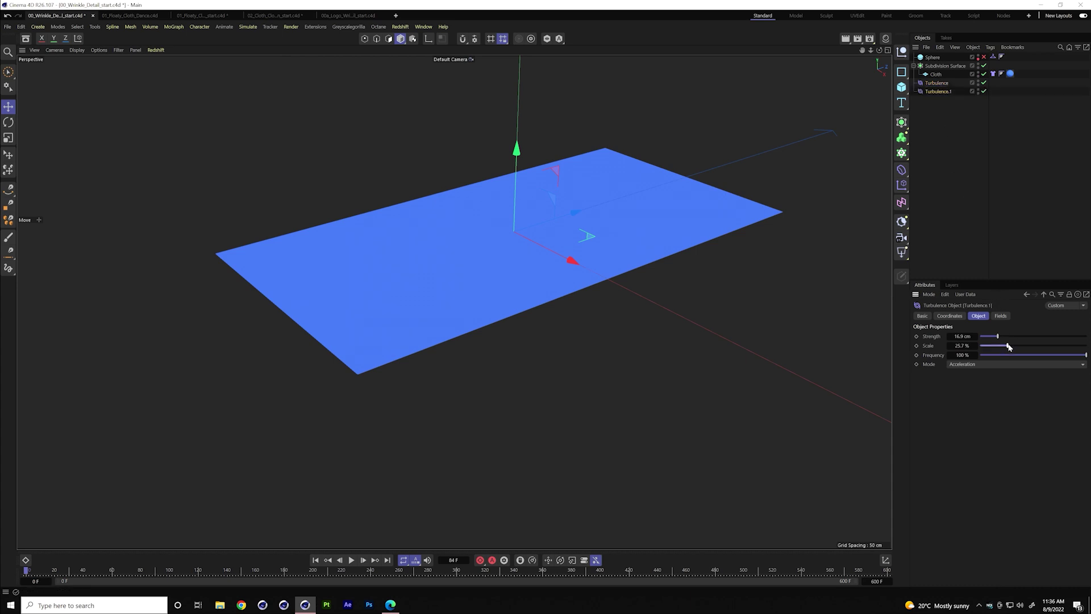
pyautogui.keyDown('ctrl'); pyautogui.moveTo(939, 91); pyautogui.dragTo(942, 102); pyautogui.keyUp('ctrl')
pyautogui.moveTo(1033, 349); pyautogui.dragTo(1086, 346)
pyautogui.moveTo(962, 346); pyautogui.dragTo(971, 346)
pyautogui.rightClick(955, 345)
pyautogui.click(1033, 218)
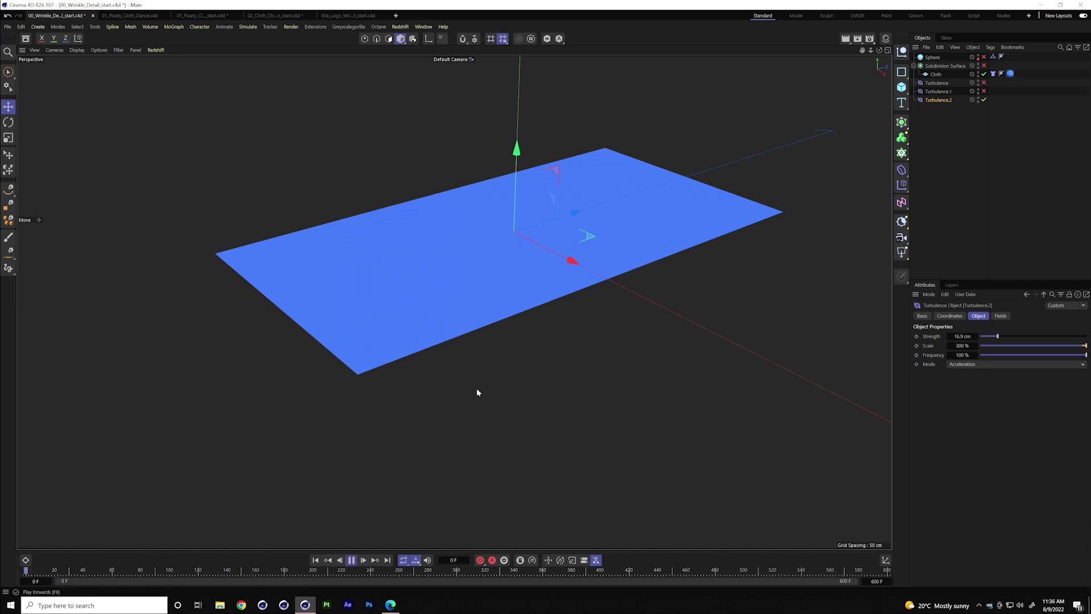
# Simulate with only Turbulence.2 active and the Subdivision Surface off, set its strength to 39.2 cm, and rewind
pyautogui.keyDown('alt'); pyautogui.moveTo(538, 343); pyautogui.dragTo(601, 335); pyautogui.keyUp('alt')
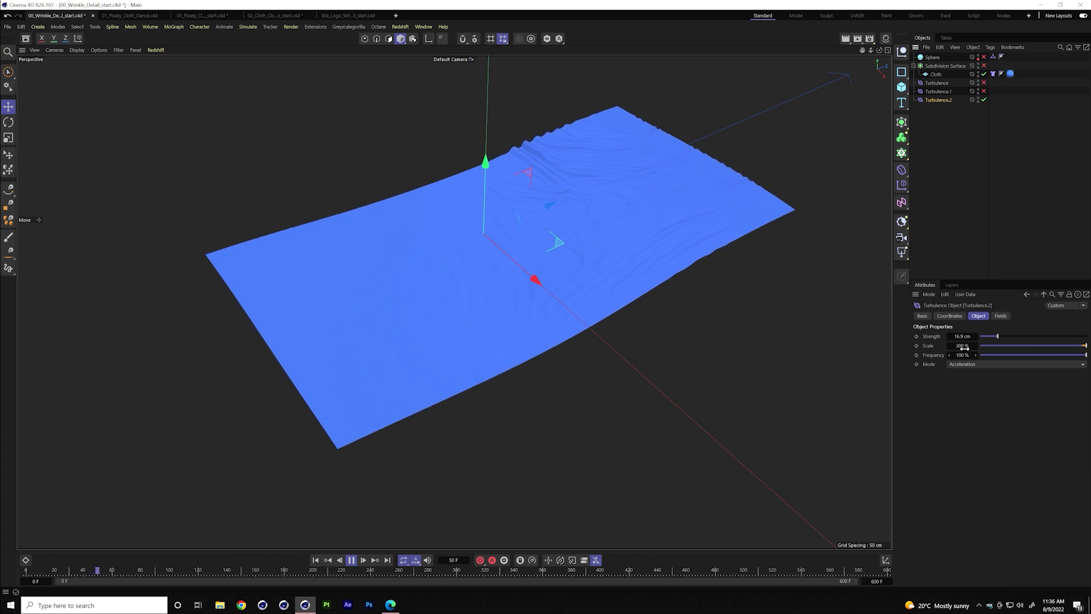
pyautogui.moveTo(998, 336); pyautogui.dragTo(1023, 338)
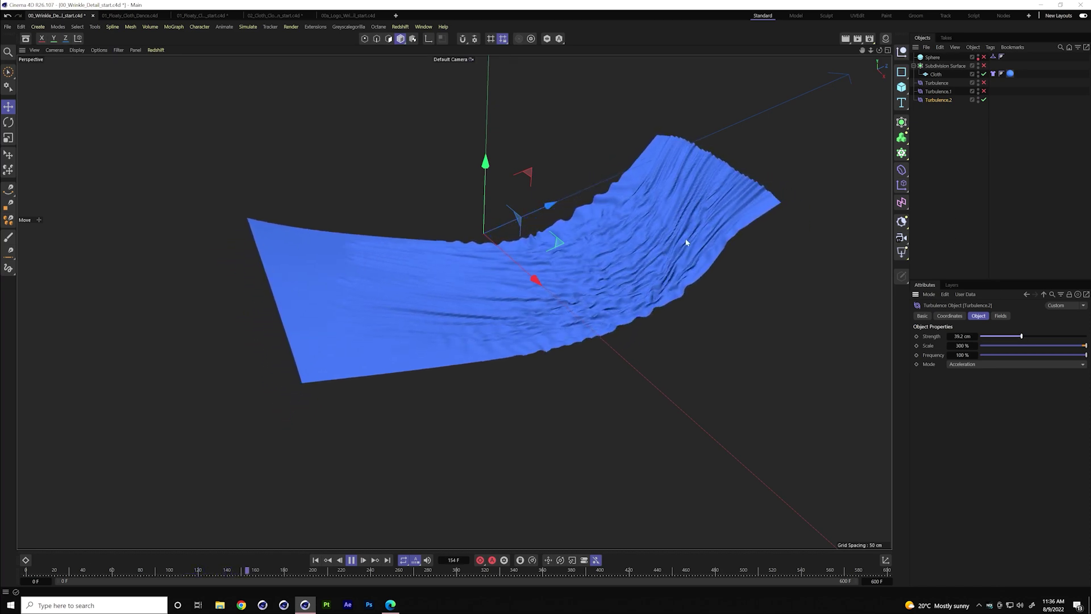
pyautogui.press('F8')
pyautogui.click(316, 559)
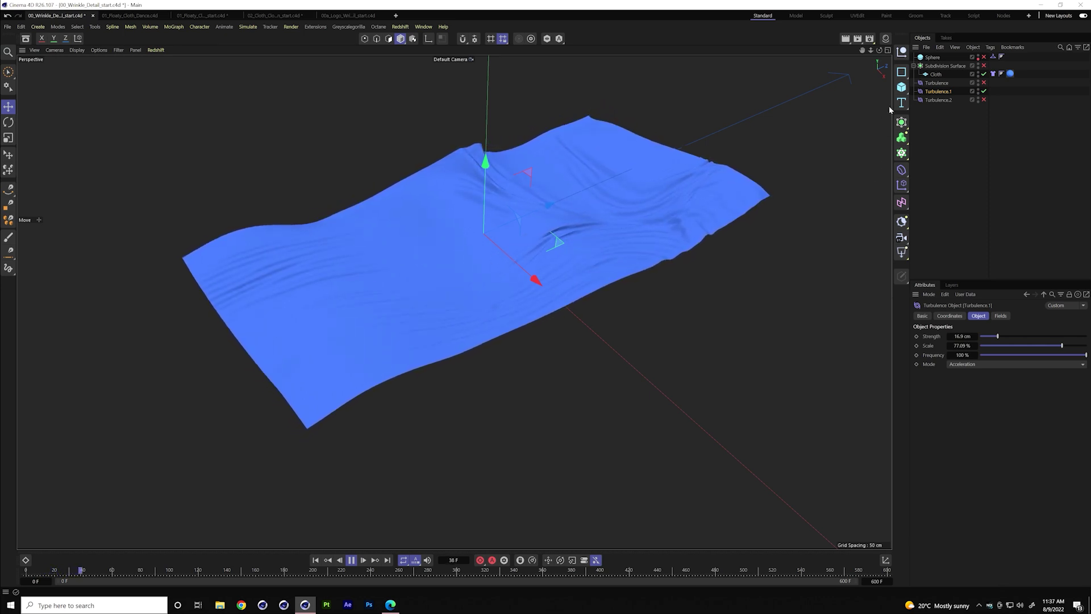
# Disable Turbulence.1 and enable the first Turbulence during playback, then stop and rewind the simulation
pyautogui.click(984, 91)
pyautogui.click(984, 83)
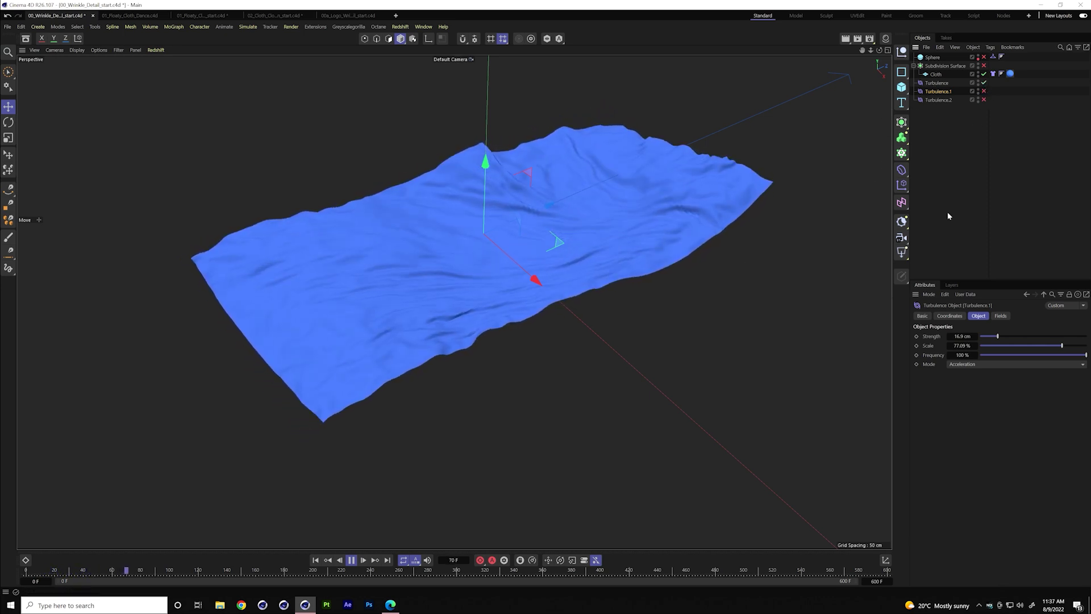
pyautogui.press('F8')
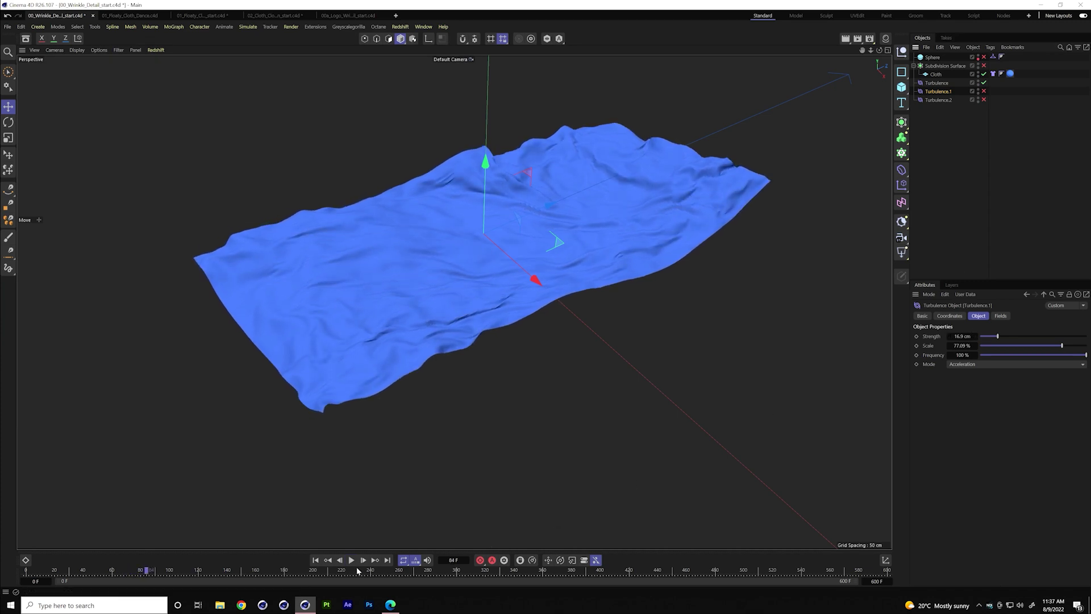
pyautogui.click(314, 560)
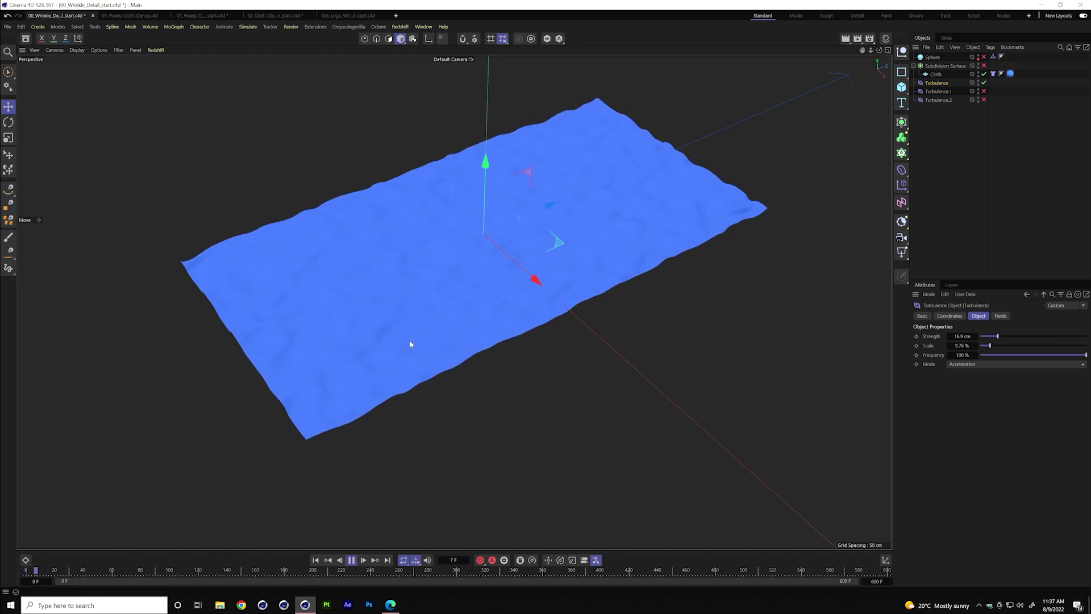
# During playback, set the first Turbulence to 50.4 cm strength and 6.18 % scale, and enable Turbulence.1 and Turbulence.2 with it
pyautogui.moveTo(990, 346); pyautogui.dragTo(987, 348)
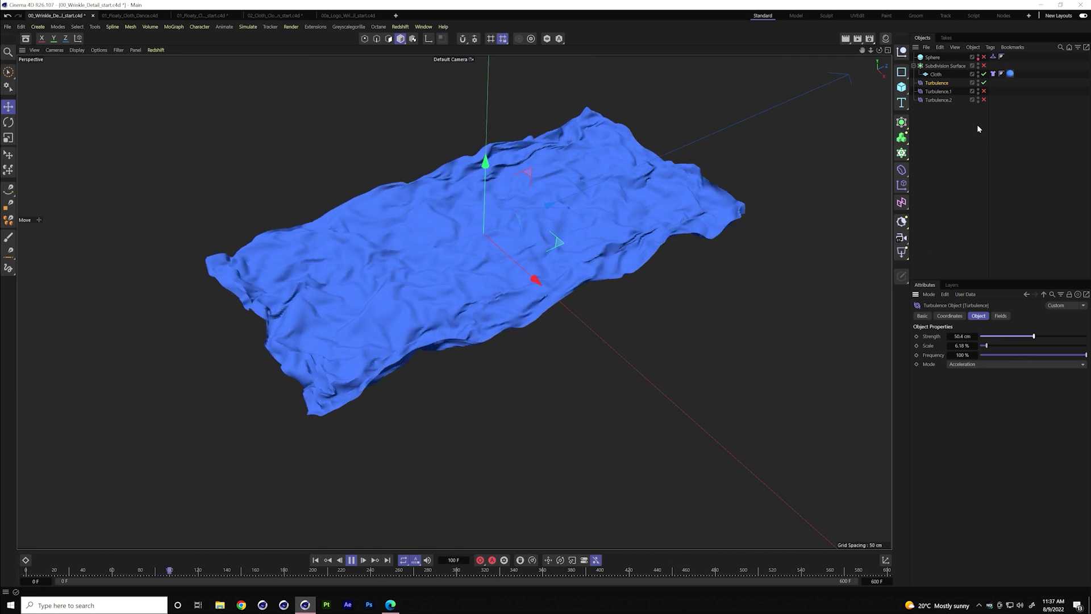
pyautogui.click(983, 91)
pyautogui.click(984, 100)
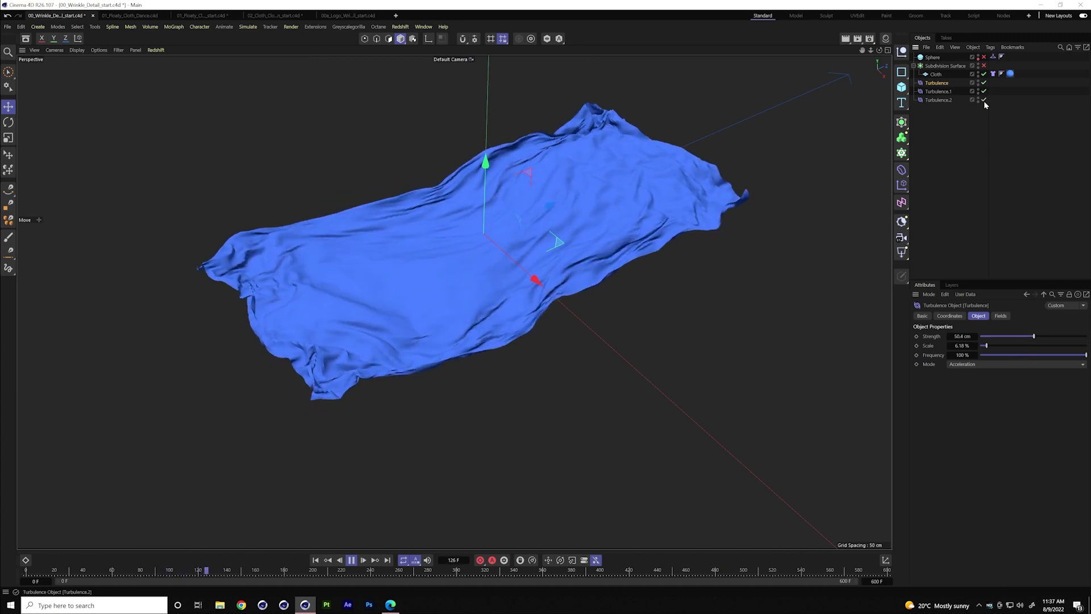
pyautogui.click(943, 92)
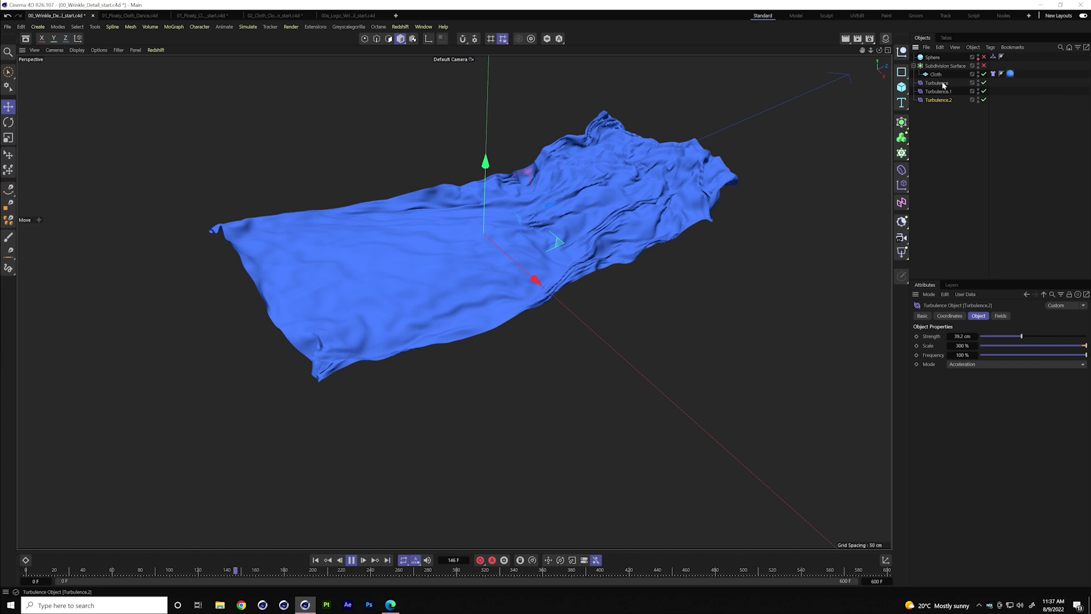
pyautogui.click(944, 100)
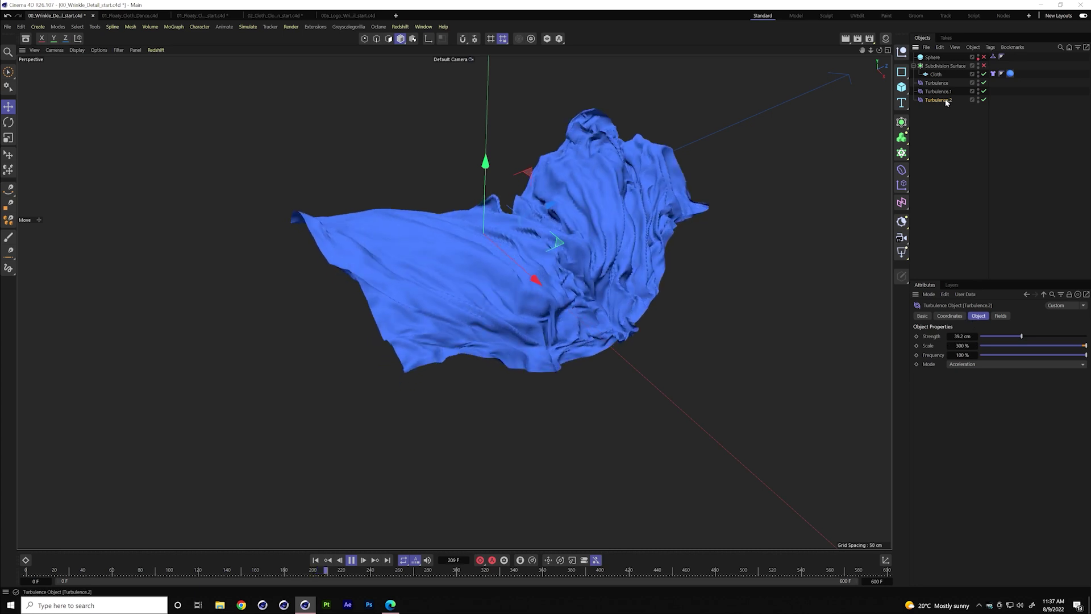
pyautogui.click(937, 83)
pyautogui.press('F8')
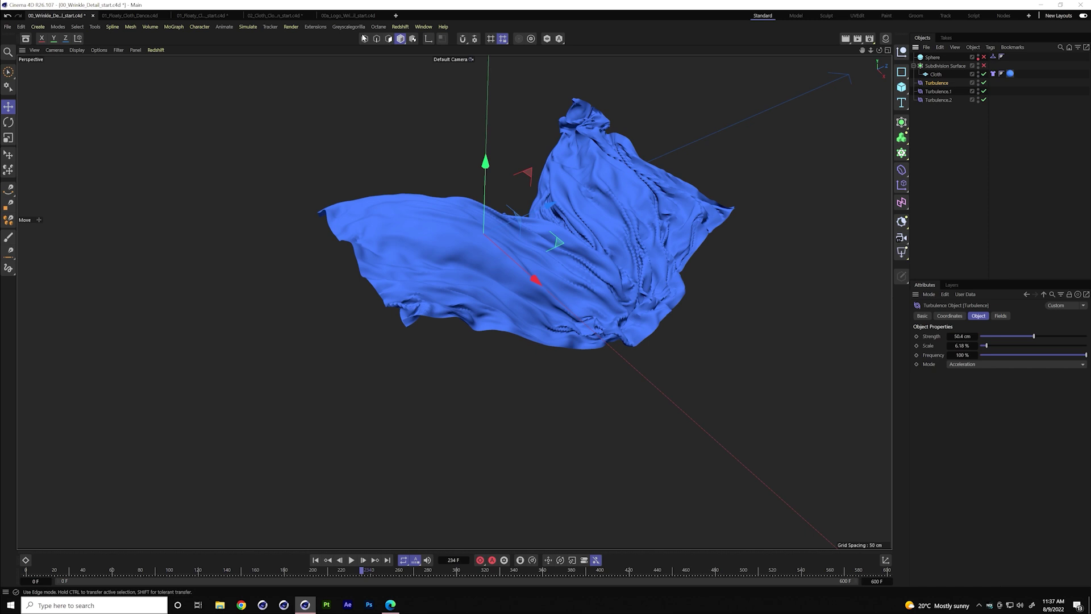
# Add a Wind force and move it along its Z axis to just outside the cloth's near end
pyautogui.click(248, 26)
pyautogui.moveTo(264, 43)
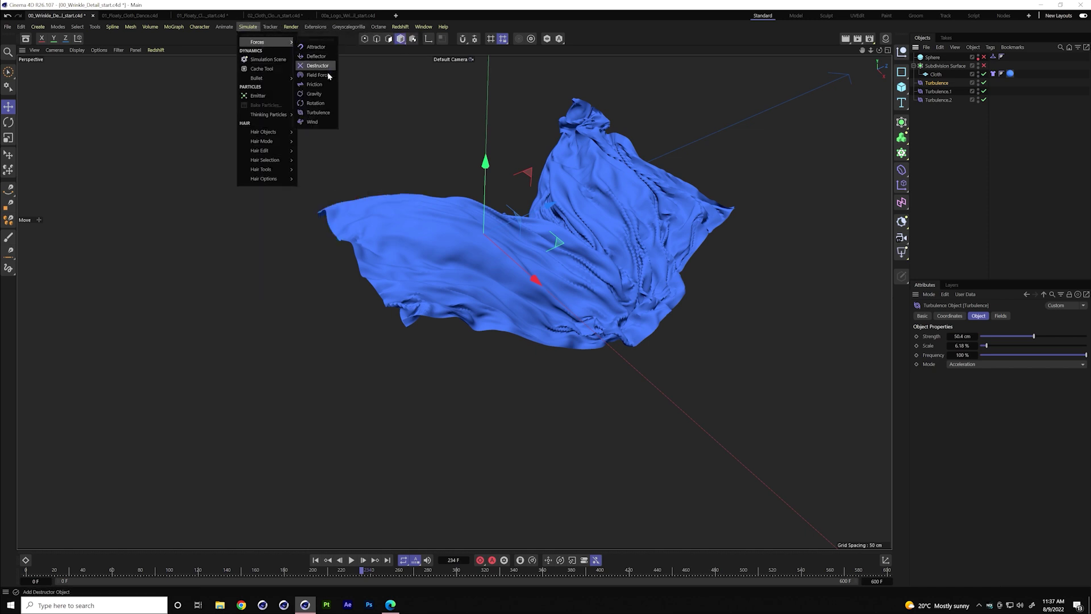
pyautogui.click(314, 122)
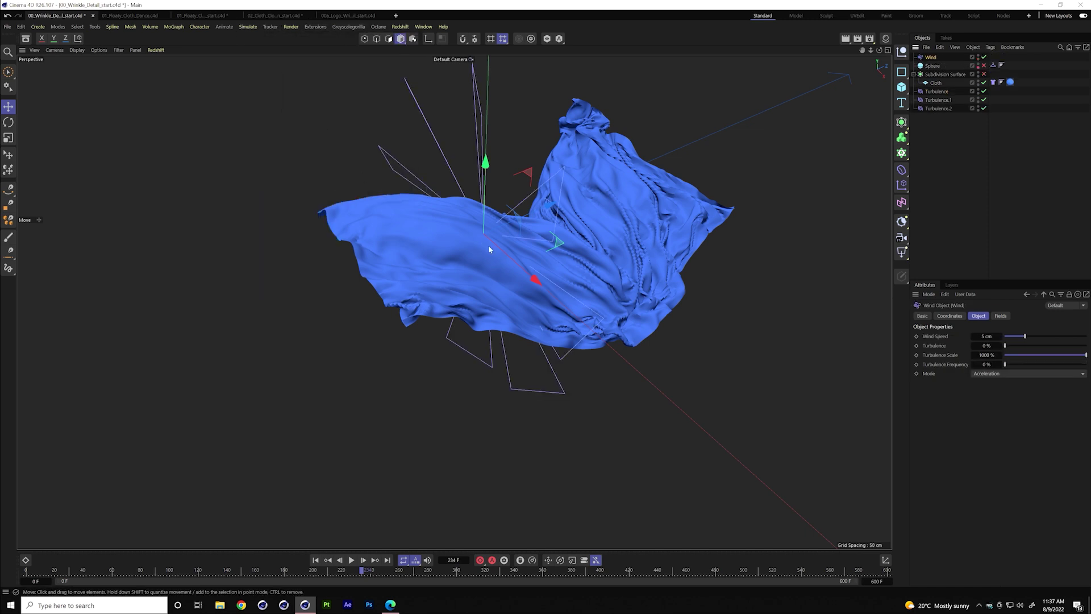
pyautogui.moveTo(532, 224); pyautogui.dragTo(425, 316)
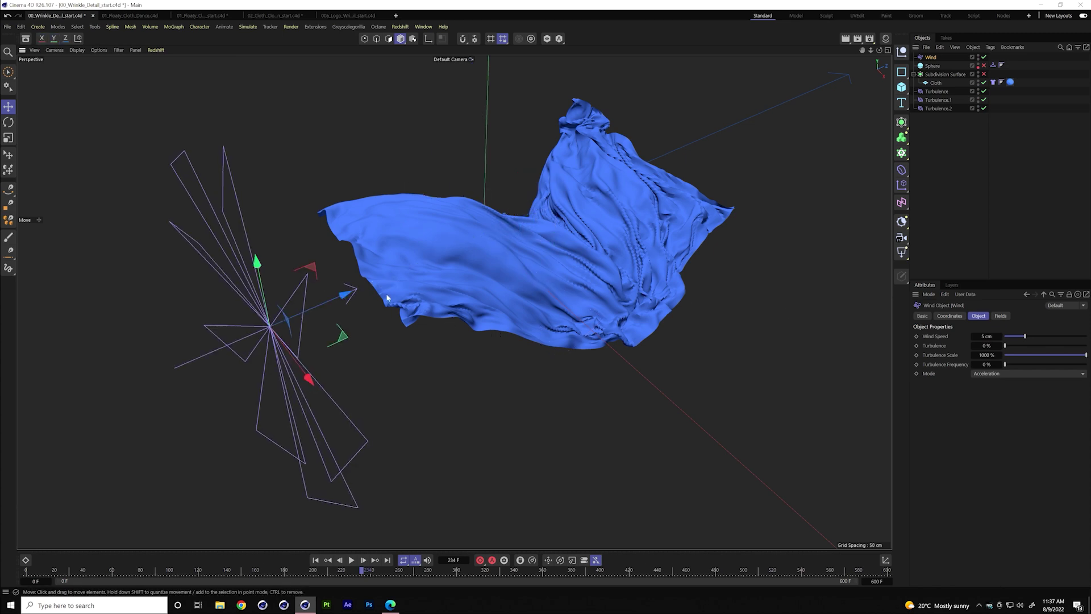
# Set the Wind's turbulence to 1.77 % and its speed to 75.2 cm while replaying the simulation from the start
pyautogui.keyDown('alt'); pyautogui.moveTo(333, 307); pyautogui.dragTo(354, 306); pyautogui.keyUp('alt')
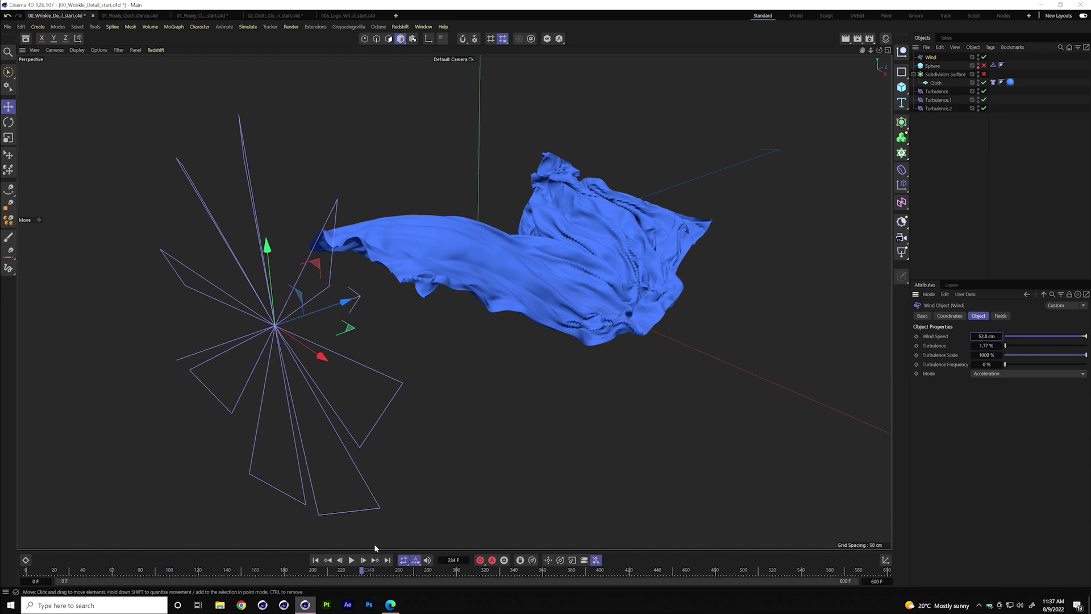
pyautogui.click(317, 560)
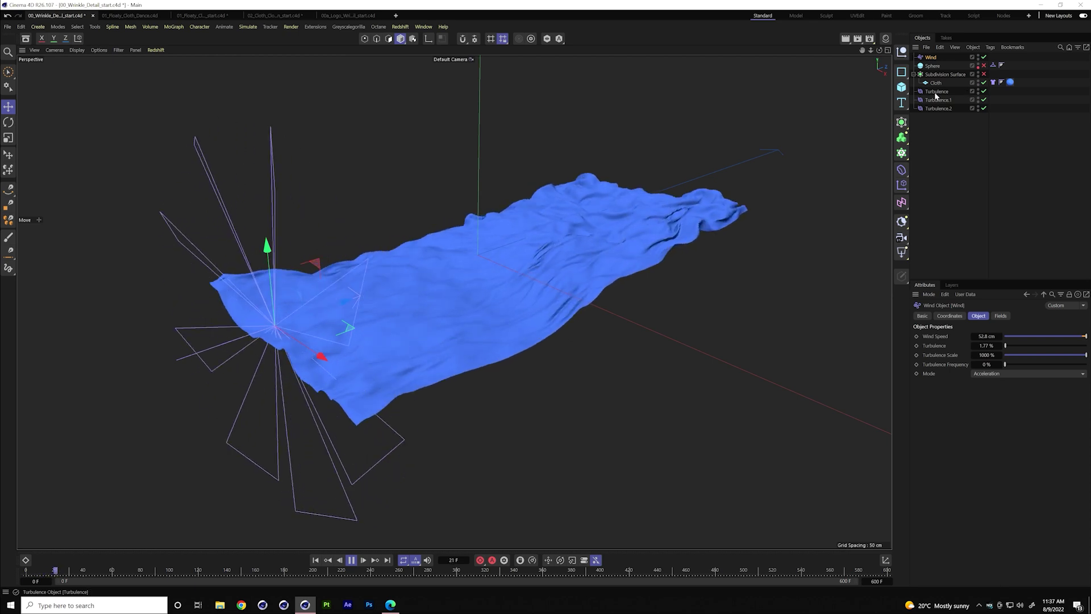
pyautogui.moveTo(1000, 336); pyautogui.dragTo(1005, 336)
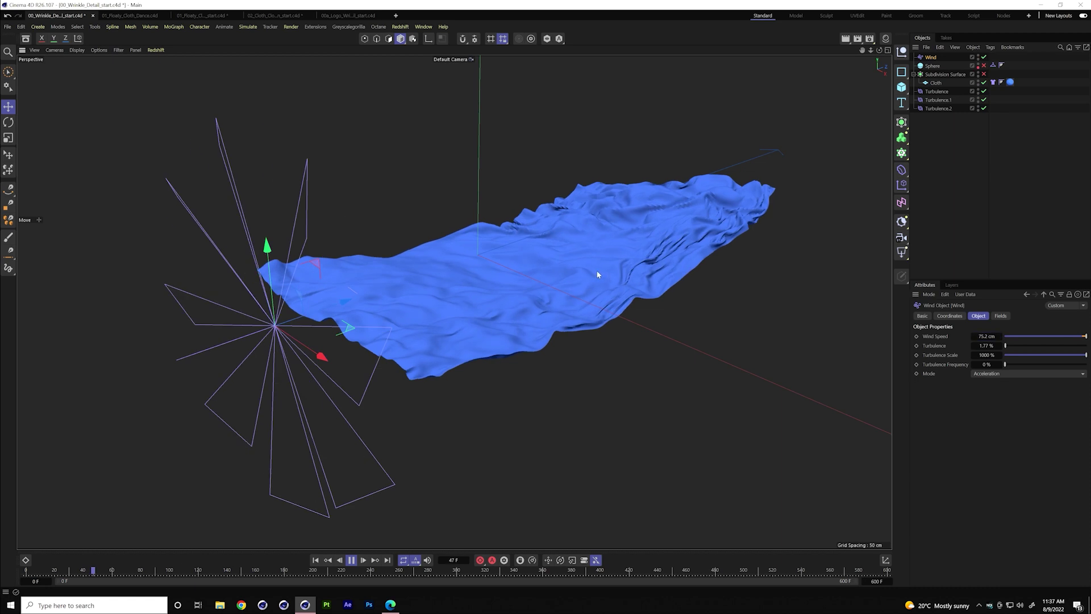
pyautogui.keyDown('alt'); pyautogui.moveTo(599, 272); pyautogui.dragTo(534, 279); pyautogui.keyUp('alt')
pyautogui.keyDown('alt'); pyautogui.moveTo(289, 247); pyautogui.dragTo(374, 275); pyautogui.keyUp('alt')
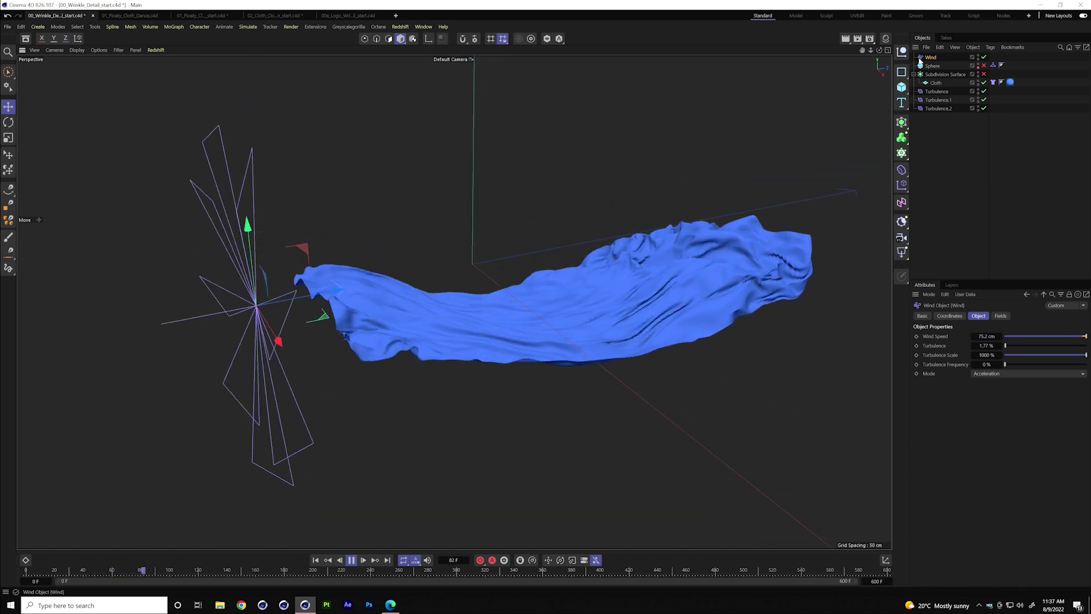
# Add a Vibrate tag to the Wind with rotation enabled, amplitudes of 229°, 354° and 214°, and a frequency of 0.2
pyautogui.rightClick(924, 66)
pyautogui.moveTo(946, 78)
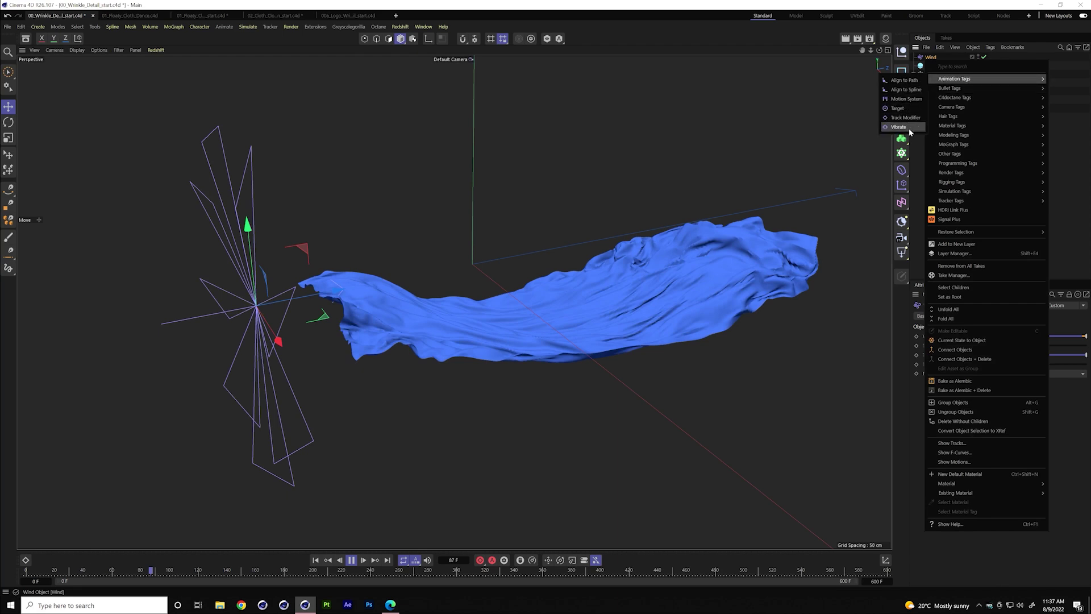
pyautogui.click(904, 127)
pyautogui.click(961, 434)
pyautogui.moveTo(972, 453); pyautogui.dragTo(1063, 444)
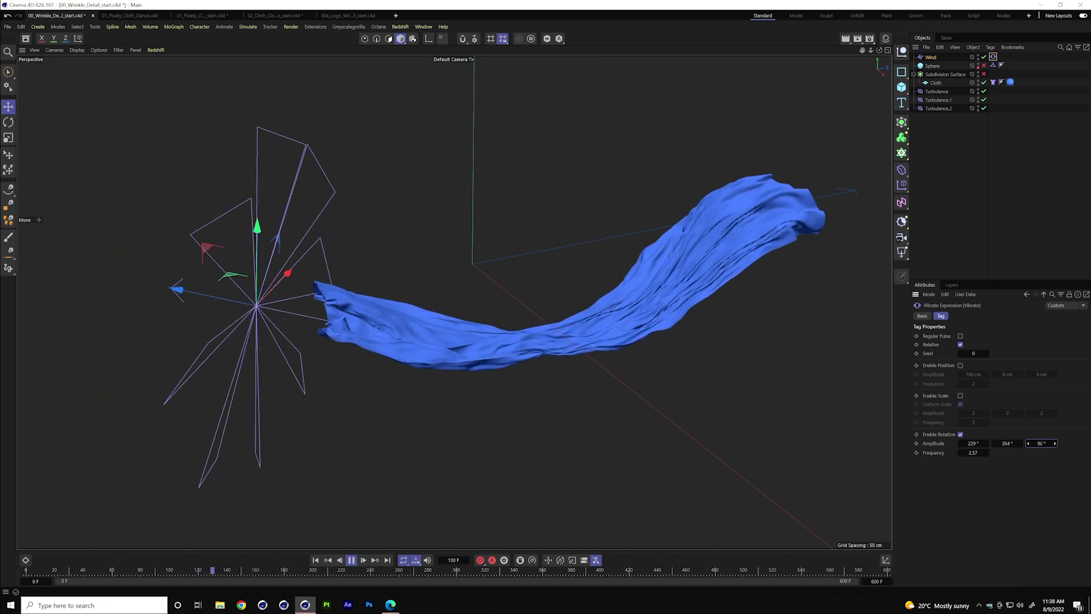
pyautogui.click(972, 453)
pyautogui.write('0.2')
pyautogui.press('Return')
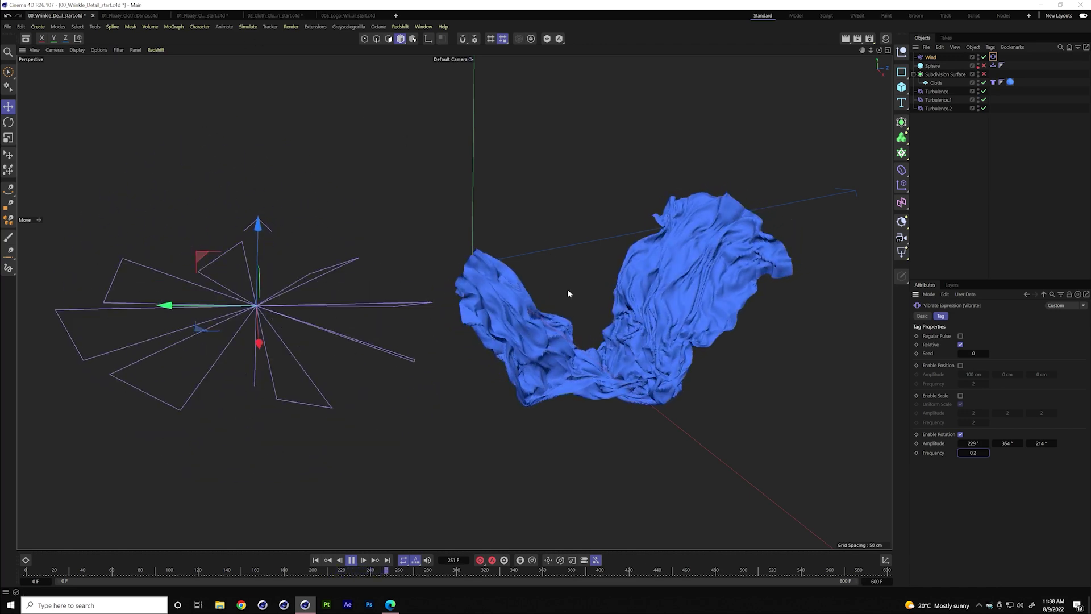
# Stop the simulation and enable the Subdivision Surface to smooth the cloth
pyautogui.keyDown('alt'); pyautogui.moveTo(630, 325); pyautogui.dragTo(641, 319); pyautogui.keyUp('alt')
pyautogui.click(984, 74)
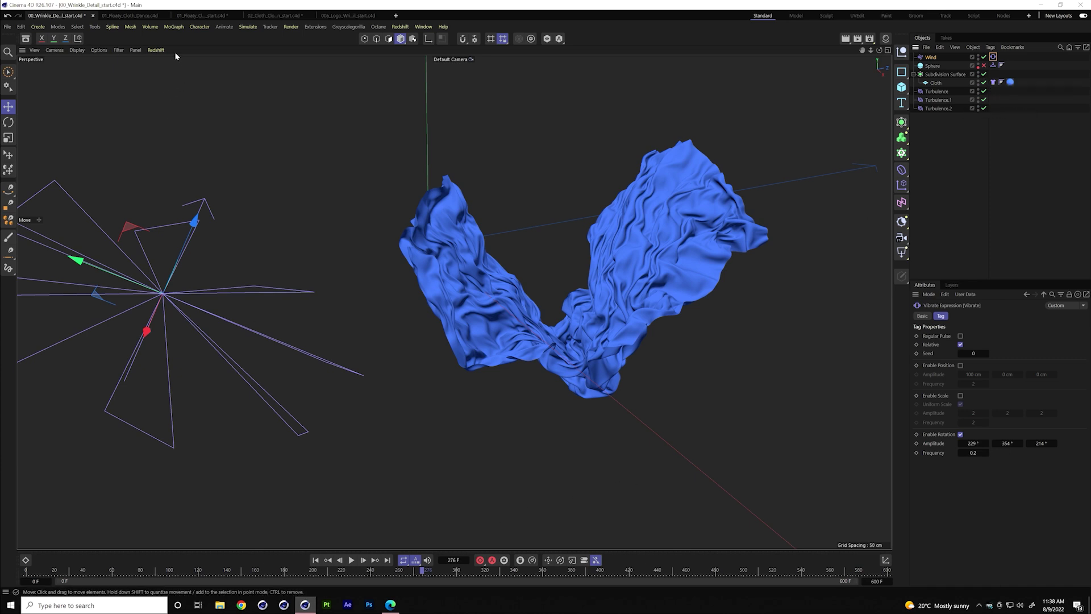
# Switch to the 01_Floaty_Cloth_Dance_start.c4d scene containing the flat cloth plane
pyautogui.click(129, 16)
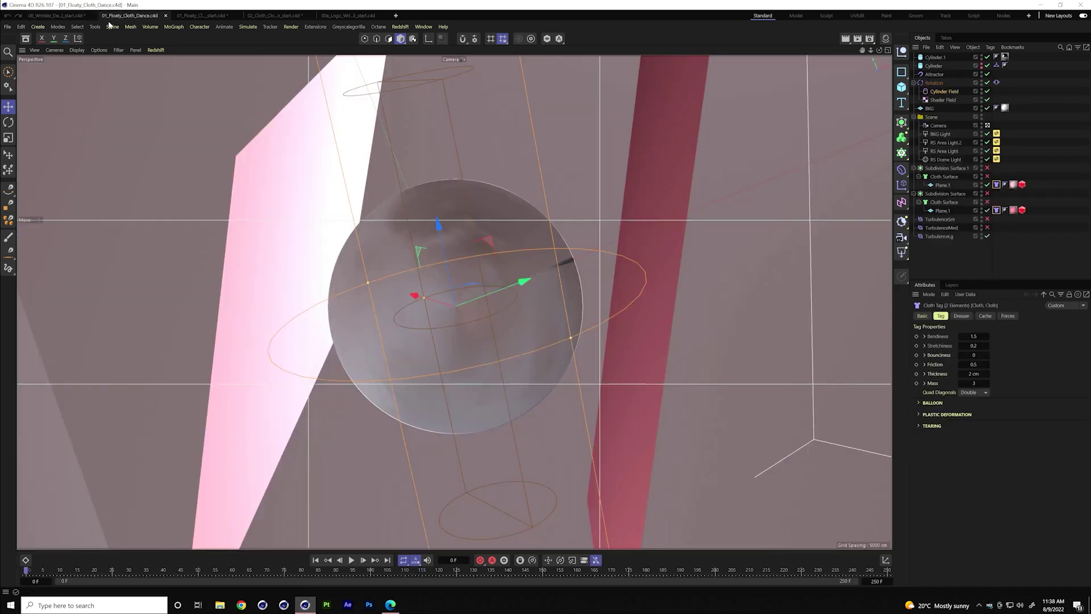
pyautogui.click(199, 17)
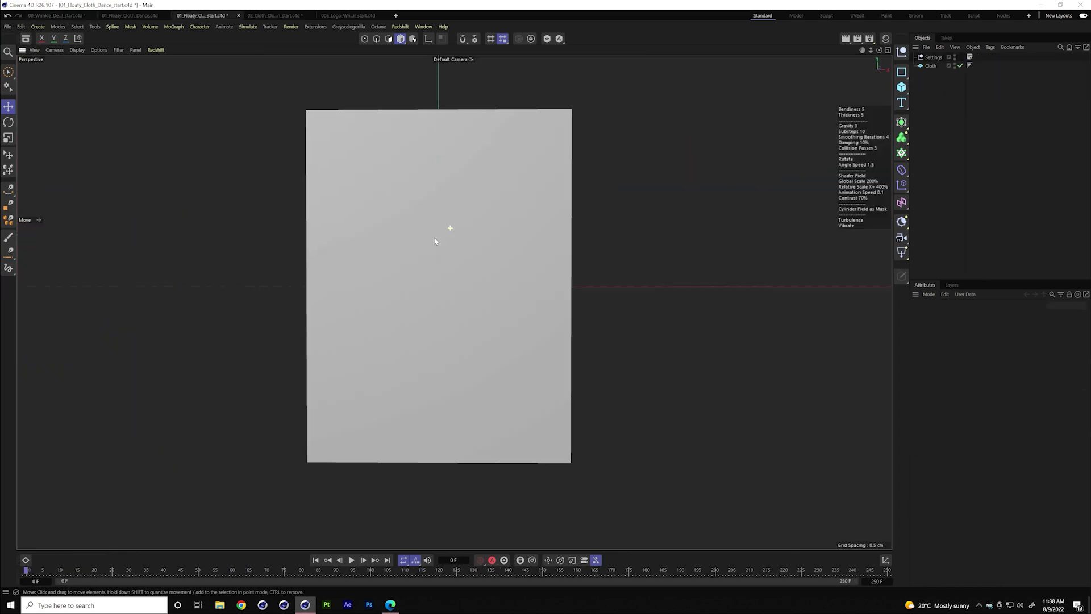
pyautogui.scroll(-2, 446, 228)
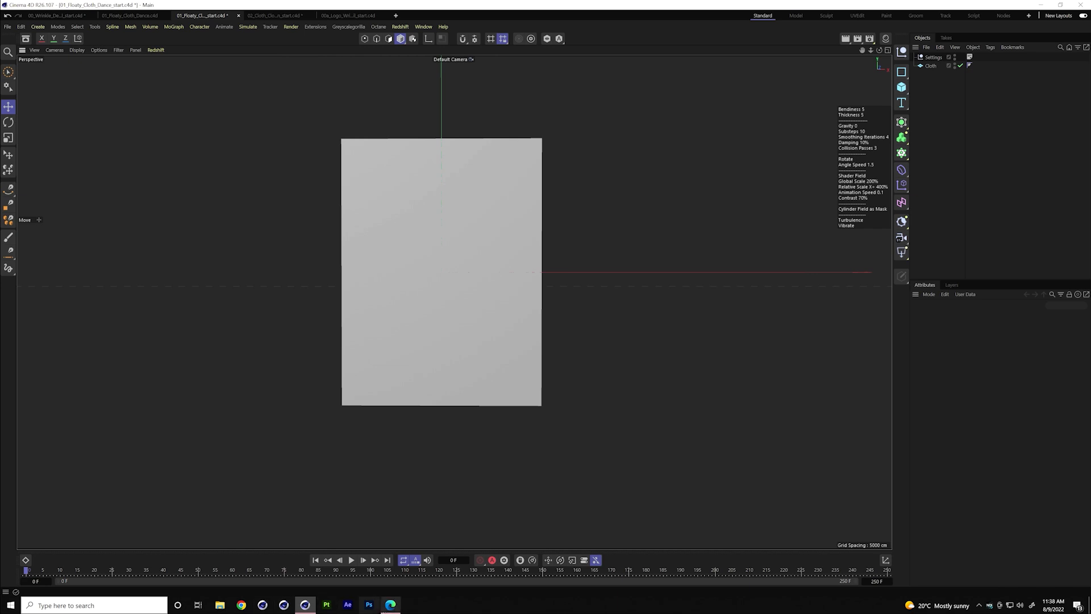
# Open the __Simgraph_2022 reference video from the recent files, scrub through its floating cloth shots, close it and return to the scene
pyautogui.click(220, 605)
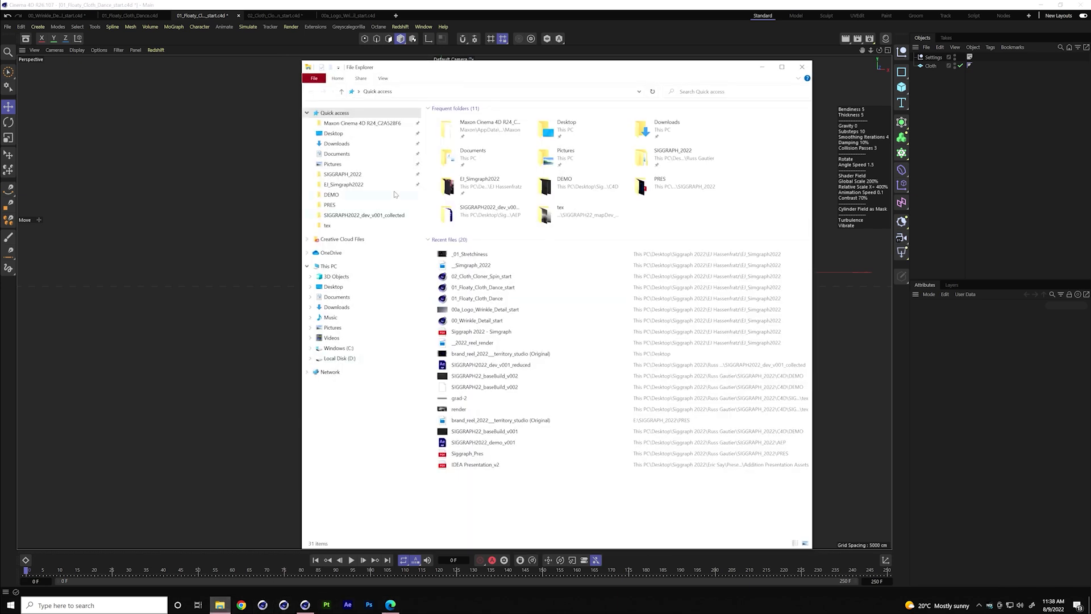
pyautogui.doubleClick(483, 266)
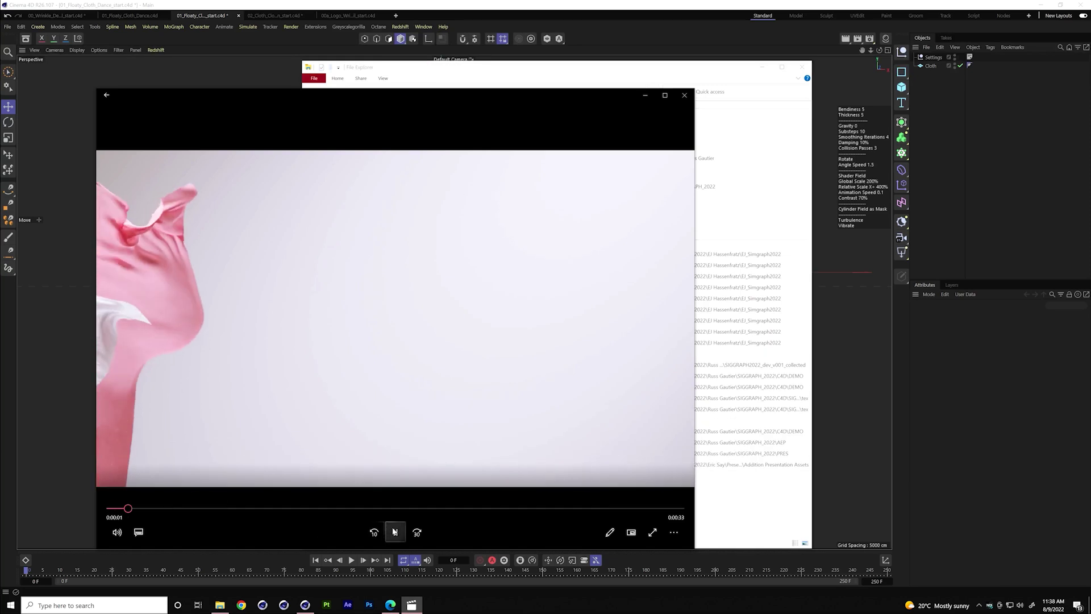
pyautogui.click(396, 532)
pyautogui.moveTo(132, 508); pyautogui.dragTo(179, 508)
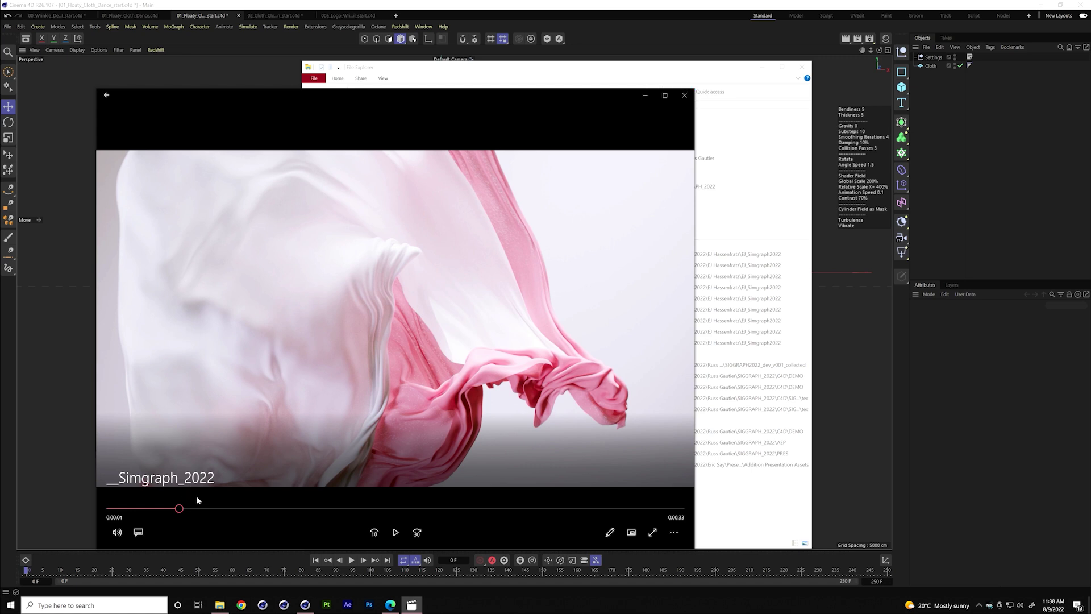
pyautogui.moveTo(203, 512); pyautogui.dragTo(383, 509)
pyautogui.click(684, 94)
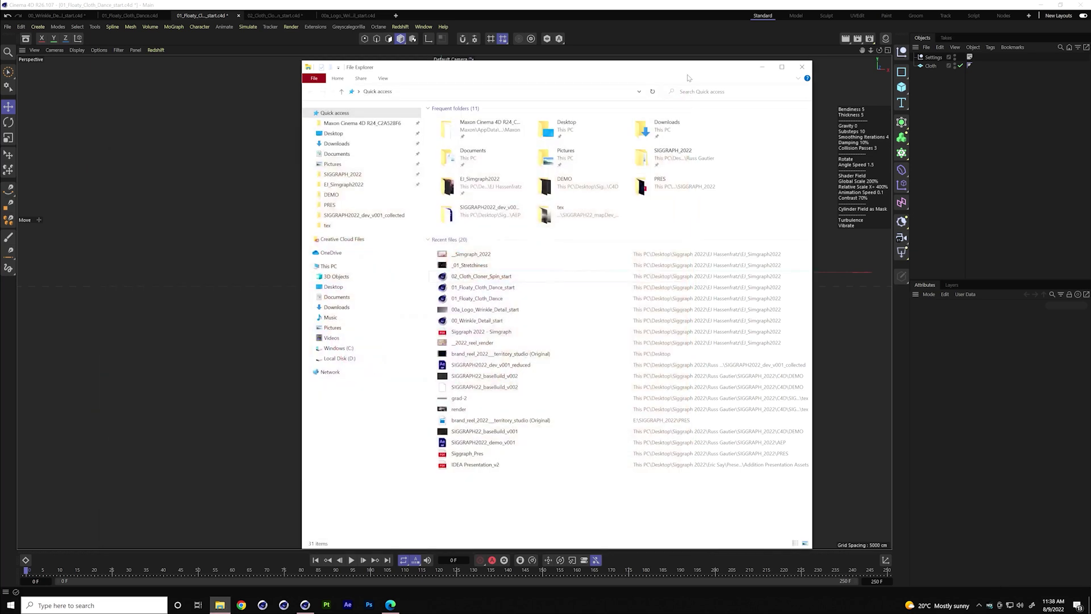
pyautogui.click(979, 113)
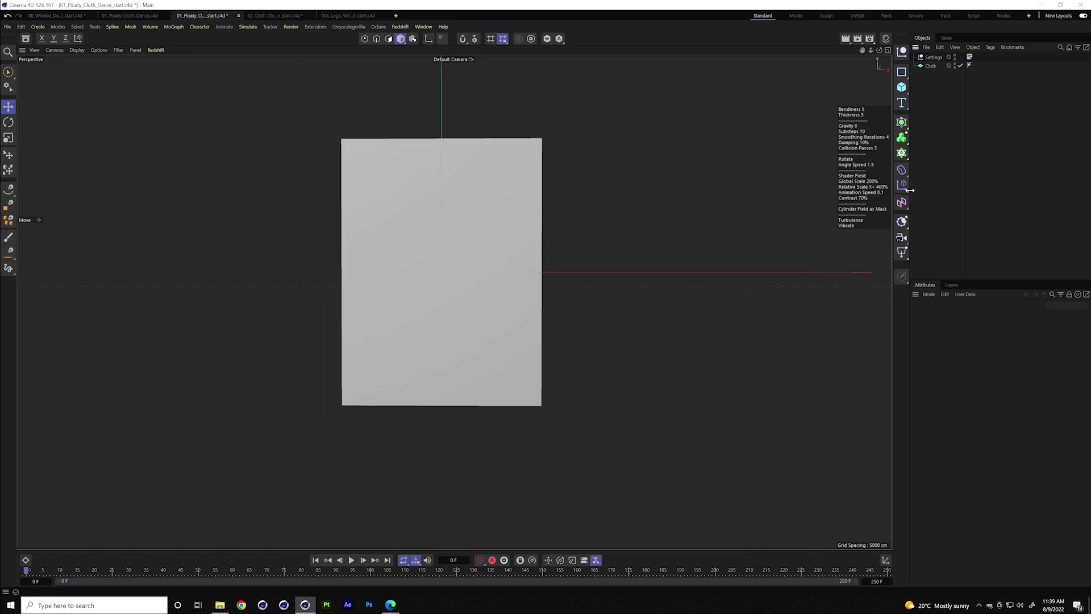
# Examine the cloth plane's mesh density with shaded lines and its segment settings, then restore plain Gouraud shading
pyautogui.click(519, 212)
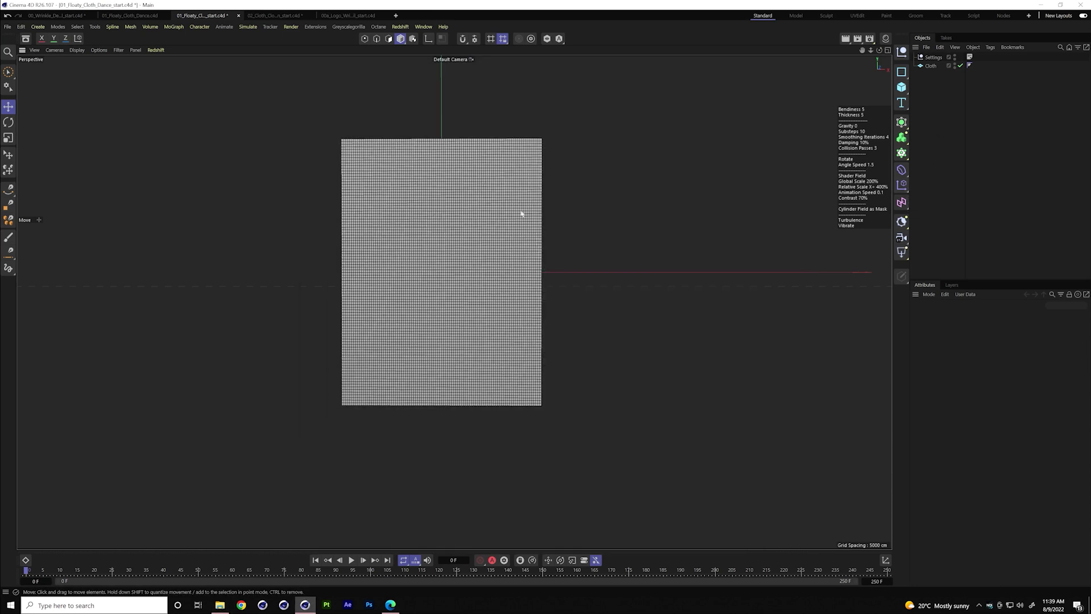
pyautogui.moveTo(978, 356); pyautogui.dragTo(975, 364)
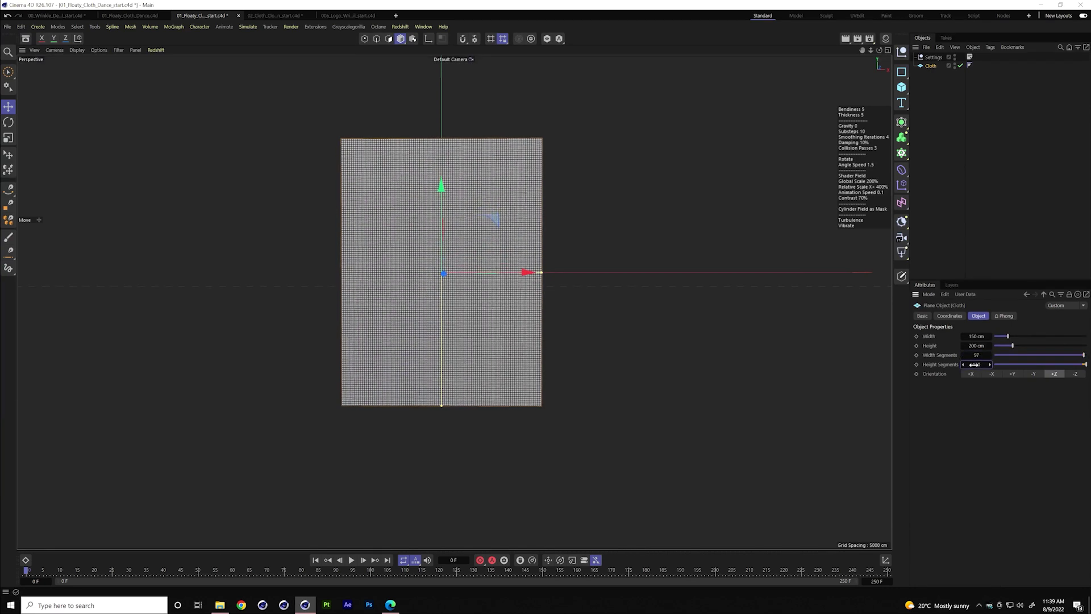
pyautogui.click(1012, 235)
pyautogui.press('n')
pyautogui.press('a')
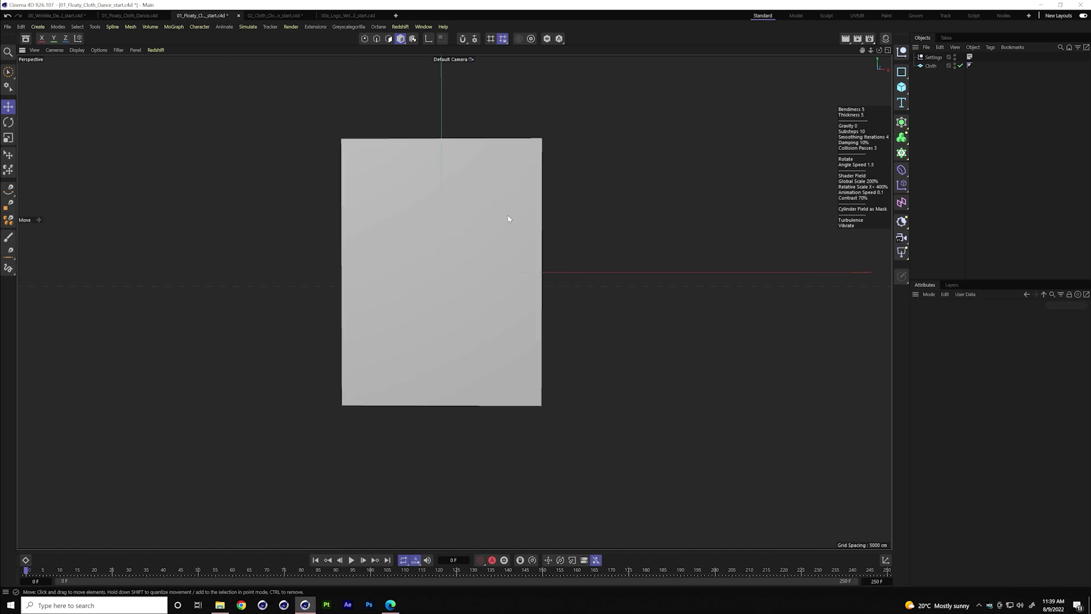
# Add a Turbulence force with a strength of 10.2 cm and a scale of 8.57 %
pyautogui.keyDown('alt'); pyautogui.moveTo(499, 237); pyautogui.dragTo(477, 256); pyautogui.keyUp('alt')
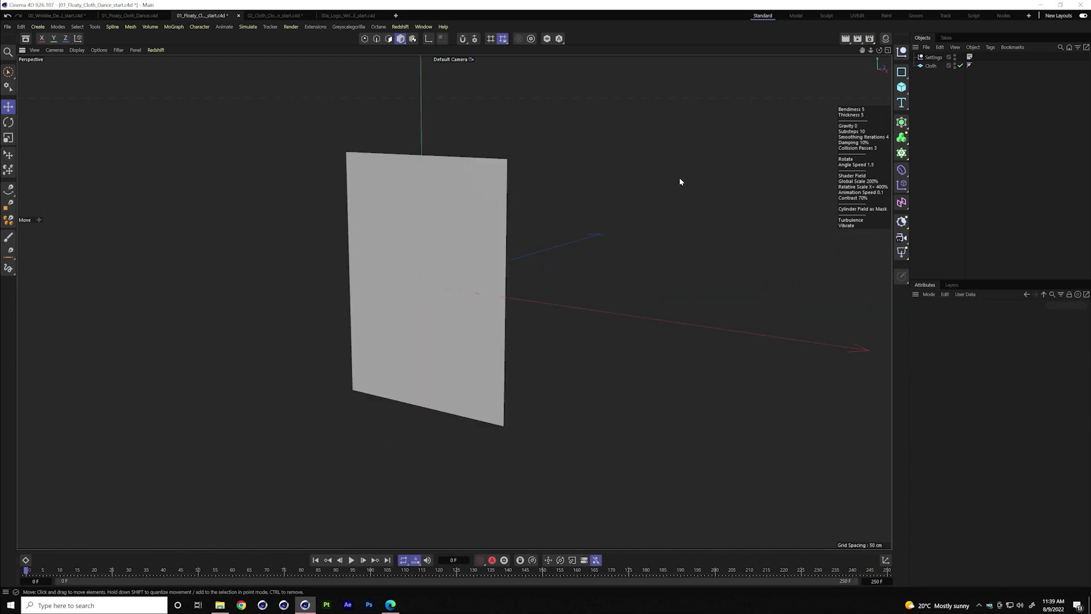
pyautogui.keyDown('alt'); pyautogui.moveTo(642, 171); pyautogui.dragTo(664, 145, button='middle'); pyautogui.keyUp('alt')
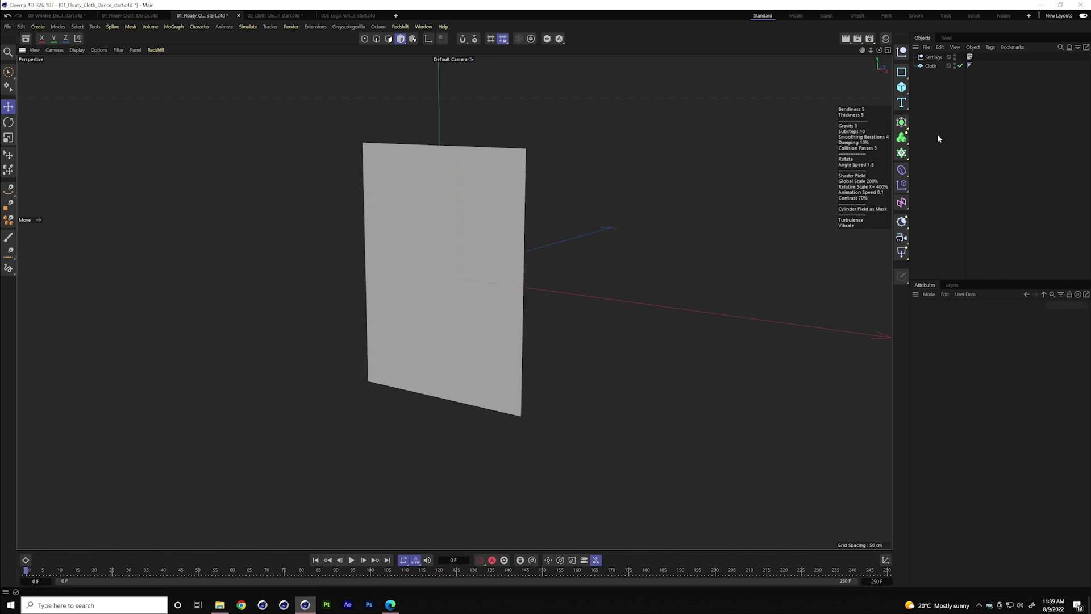
pyautogui.click(272, 27)
pyautogui.moveTo(263, 42)
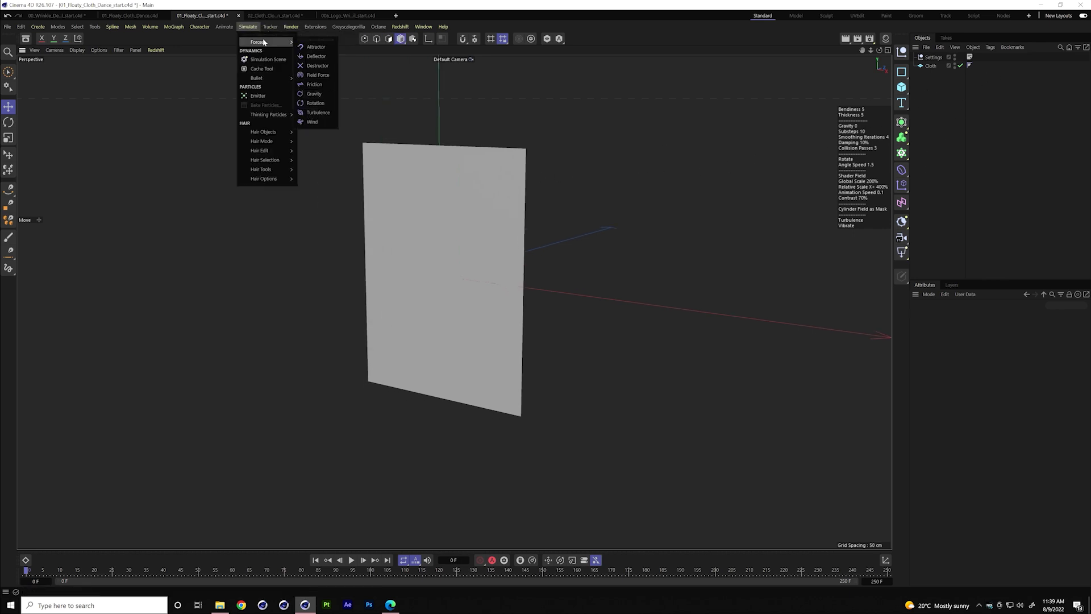
pyautogui.click(318, 113)
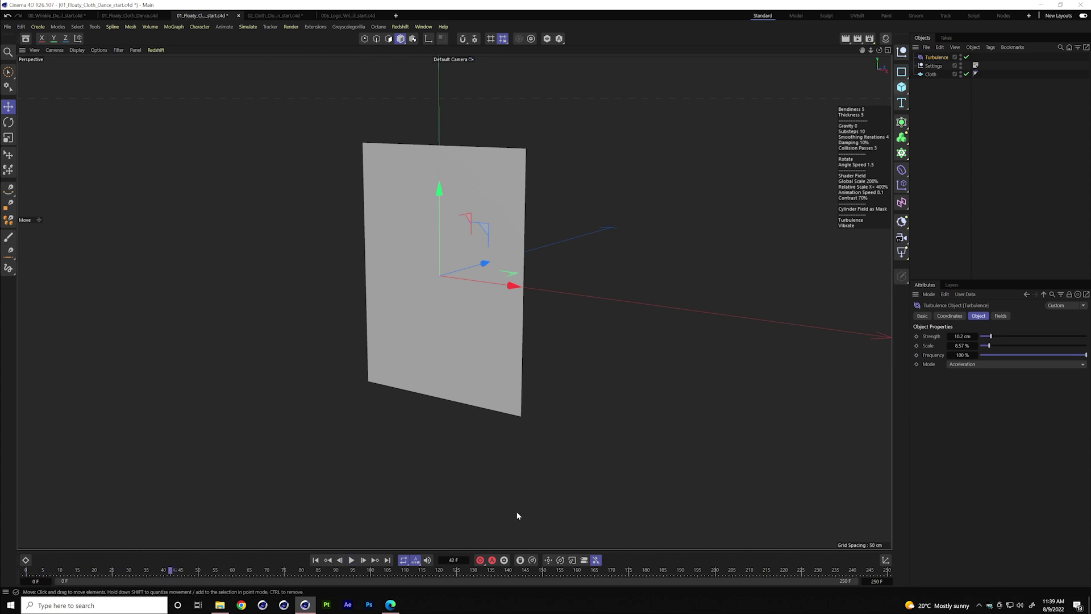
# Add a Cloth simulation tag to the Cloth plane
pyautogui.rightClick(931, 74)
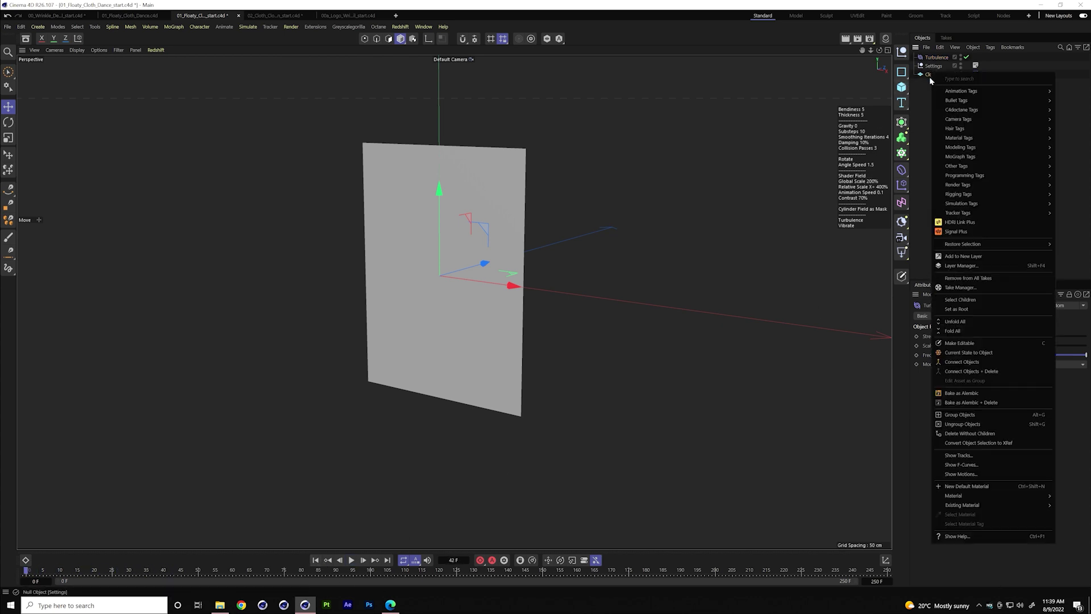
pyautogui.click(929, 207)
pyautogui.click(959, 224)
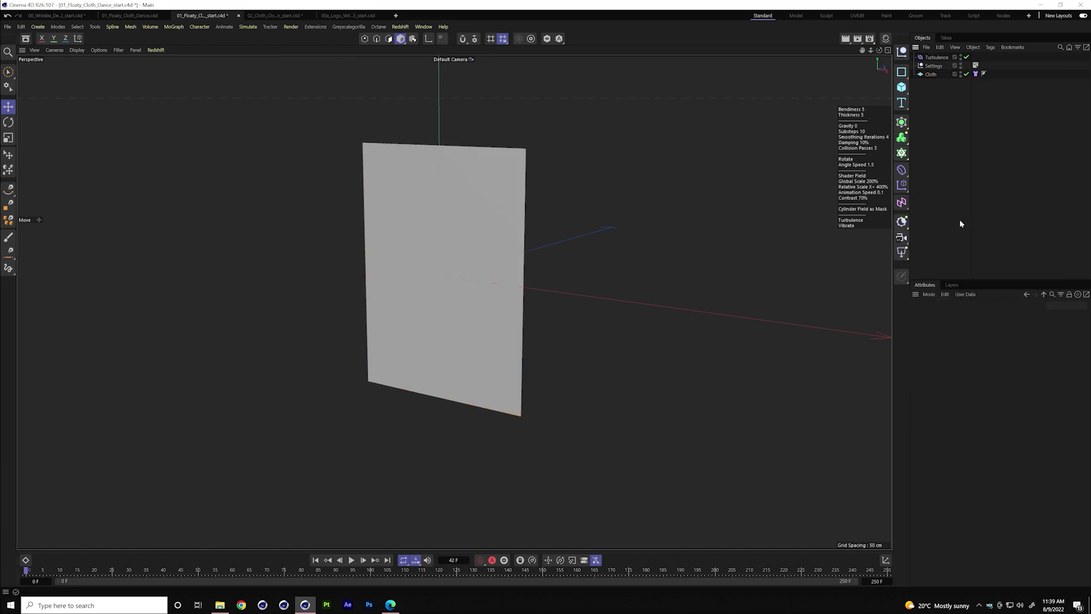
# Set the project's simulation gravity to 0 cm, preview the cloth under the Turbulence and return to the first frame
pyautogui.hotkey('ctrl', 'd')
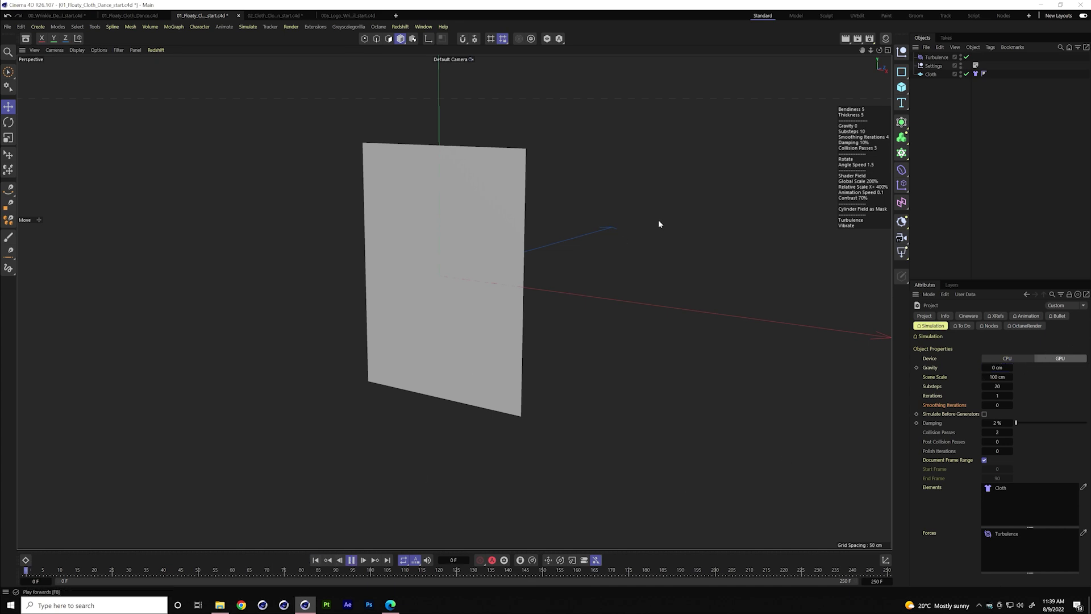
pyautogui.click(936, 57)
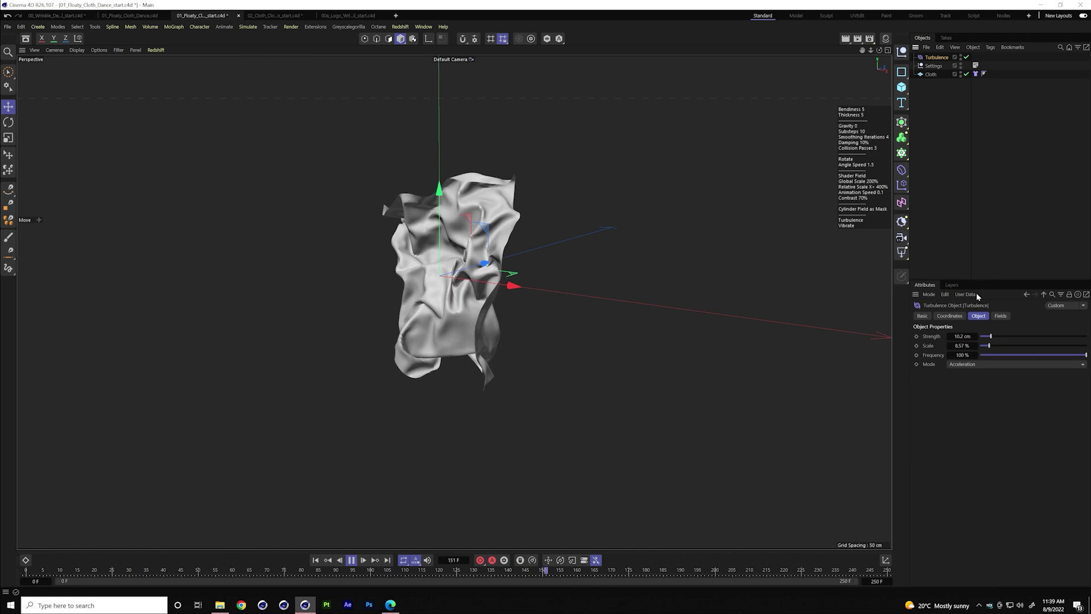
pyautogui.press('F8')
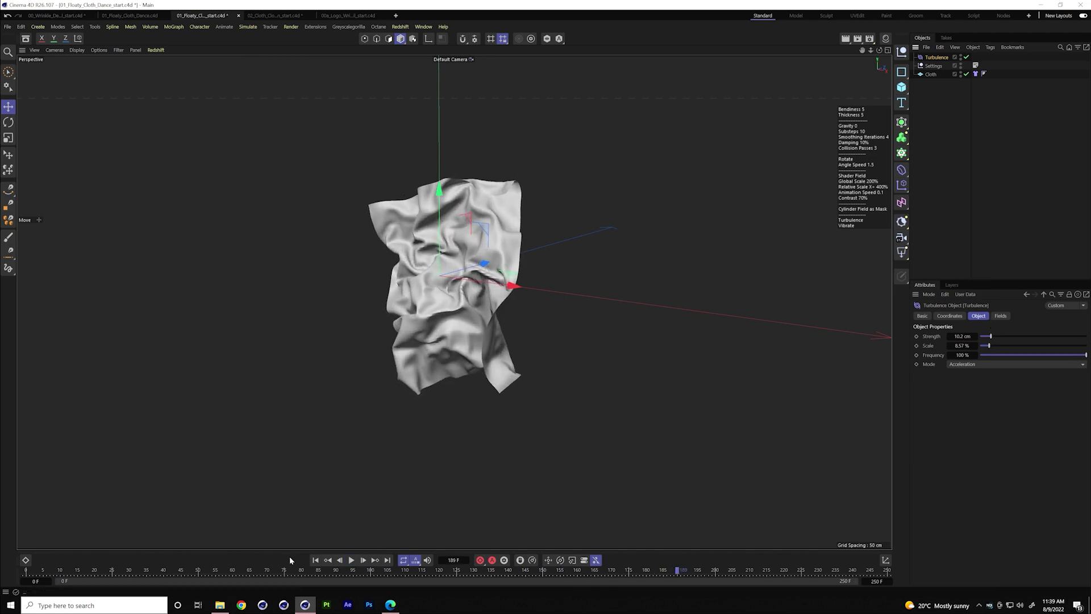
pyautogui.click(315, 561)
# Disable the Turbulence and add a Rotation force
pyautogui.click(966, 57)
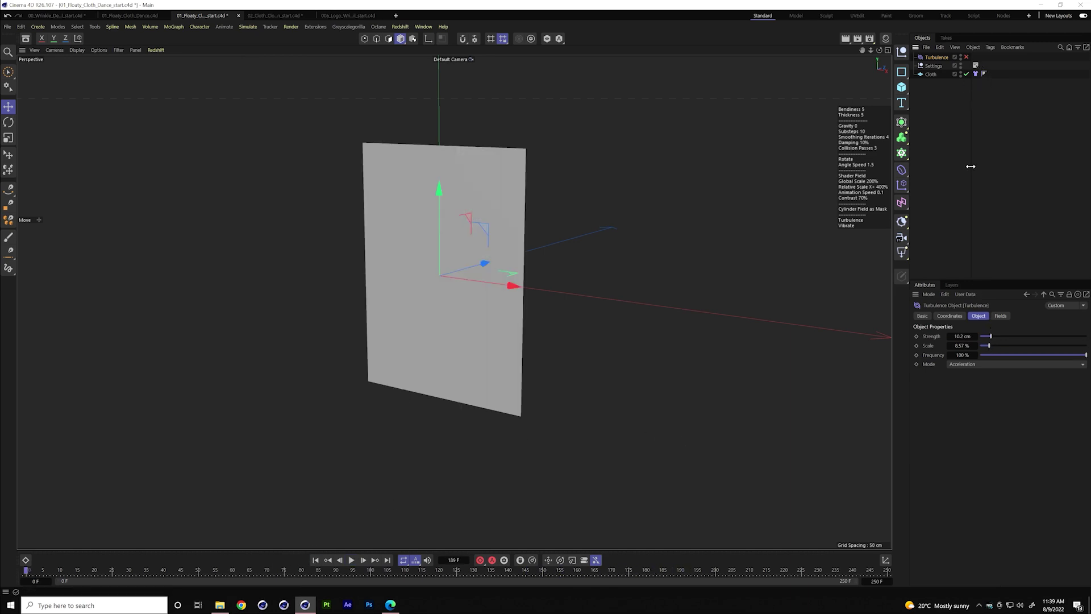
pyautogui.click(249, 27)
pyautogui.moveTo(267, 43)
pyautogui.click(321, 108)
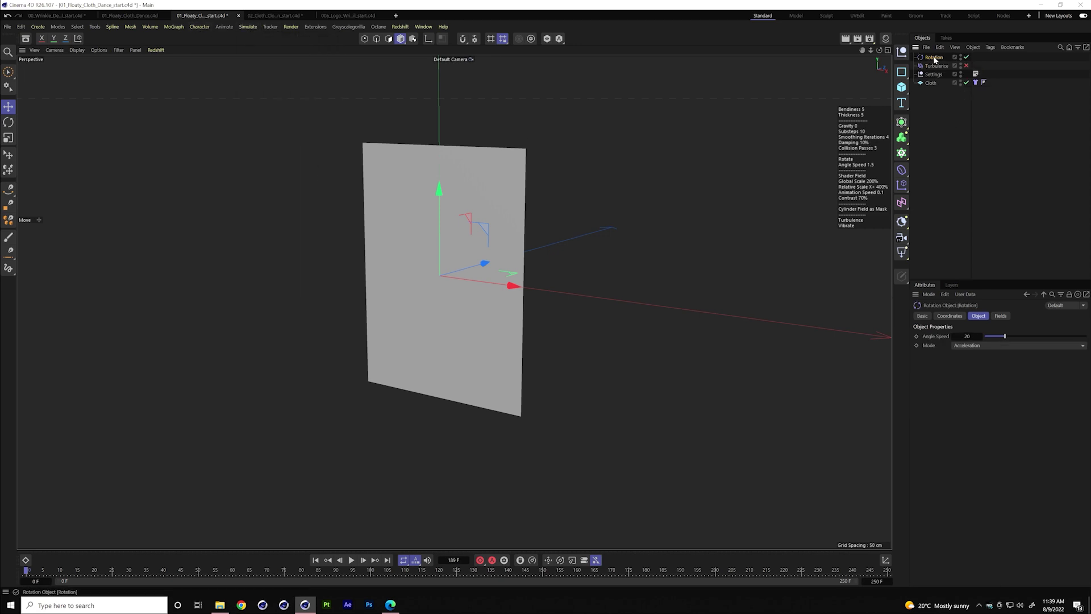
# Move the Rotation force slightly back along its Z axis and set its angle speed to 4.4 while testing the simulation
pyautogui.moveTo(442, 285)
pyautogui.keyDown('alt'); pyautogui.mouseDown()
pyautogui.moveTo(382, 278)
pyautogui.moveTo(463, 281)
pyautogui.mouseUp(); pyautogui.keyUp('alt')
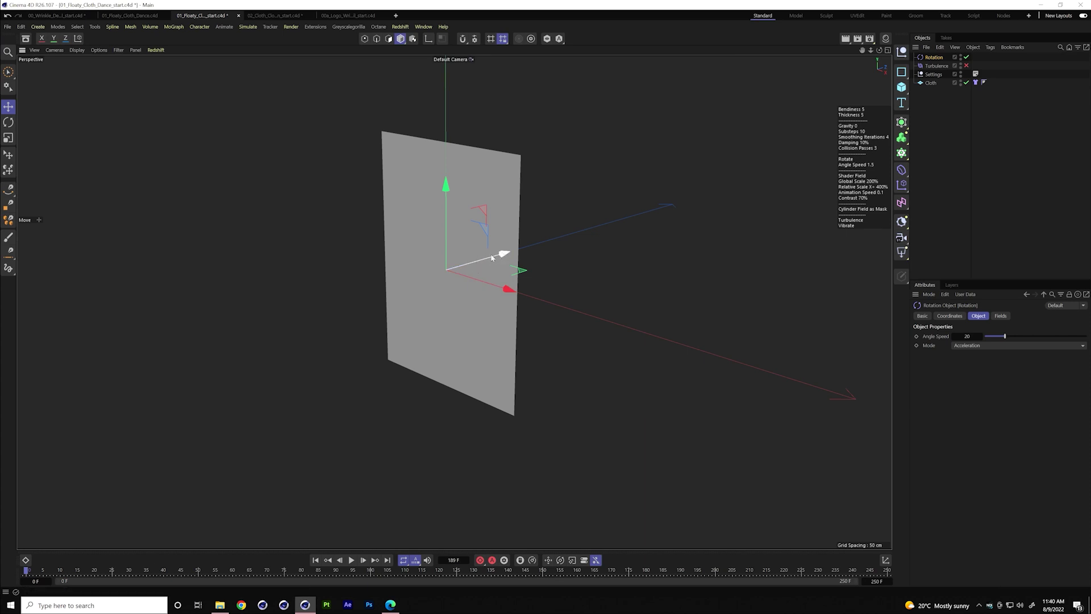
pyautogui.click(351, 560)
pyautogui.moveTo(1005, 337)
pyautogui.mouseDown()
pyautogui.moveTo(1021, 337)
pyautogui.moveTo(990, 338)
pyautogui.mouseUp()
pyautogui.click(316, 559)
pyautogui.click(316, 560)
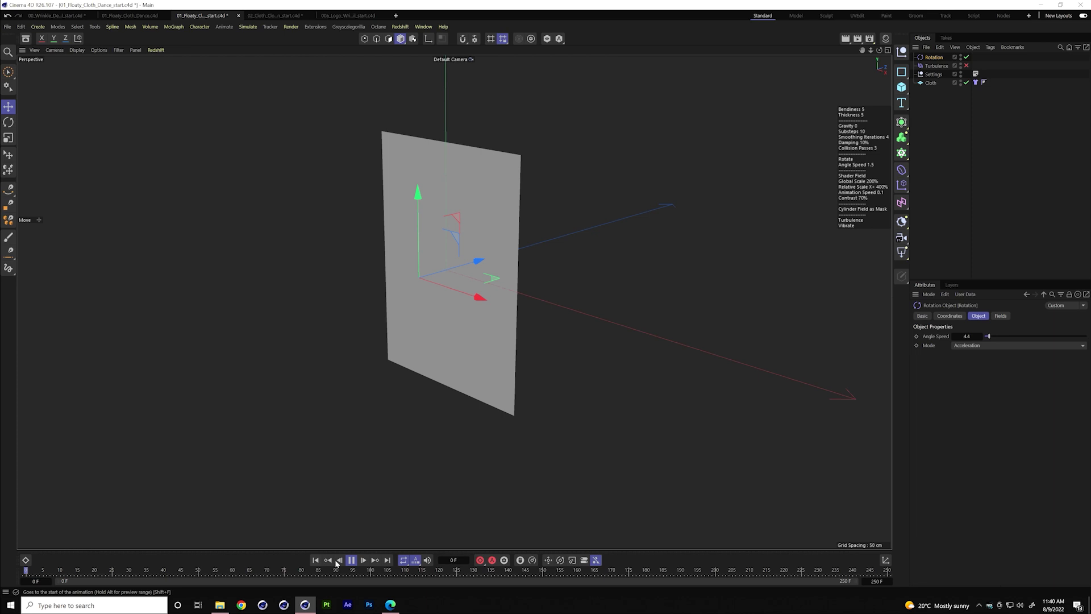
pyautogui.click(351, 560)
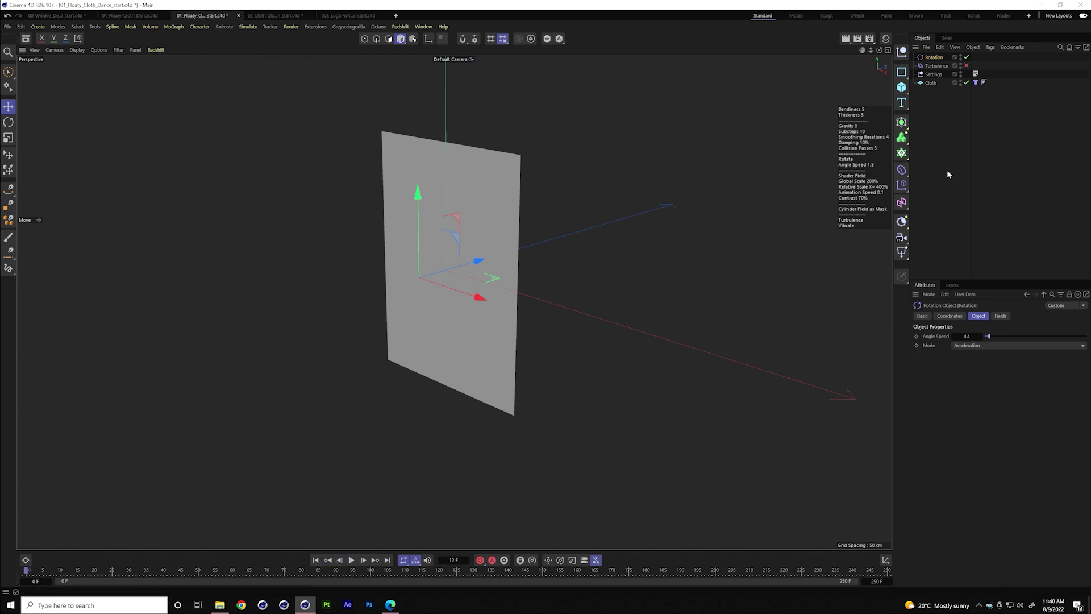
# Re-enable the Turbulence, set its strength to 1.8 cm and replay the simulation
pyautogui.click(937, 66)
pyautogui.click(966, 65)
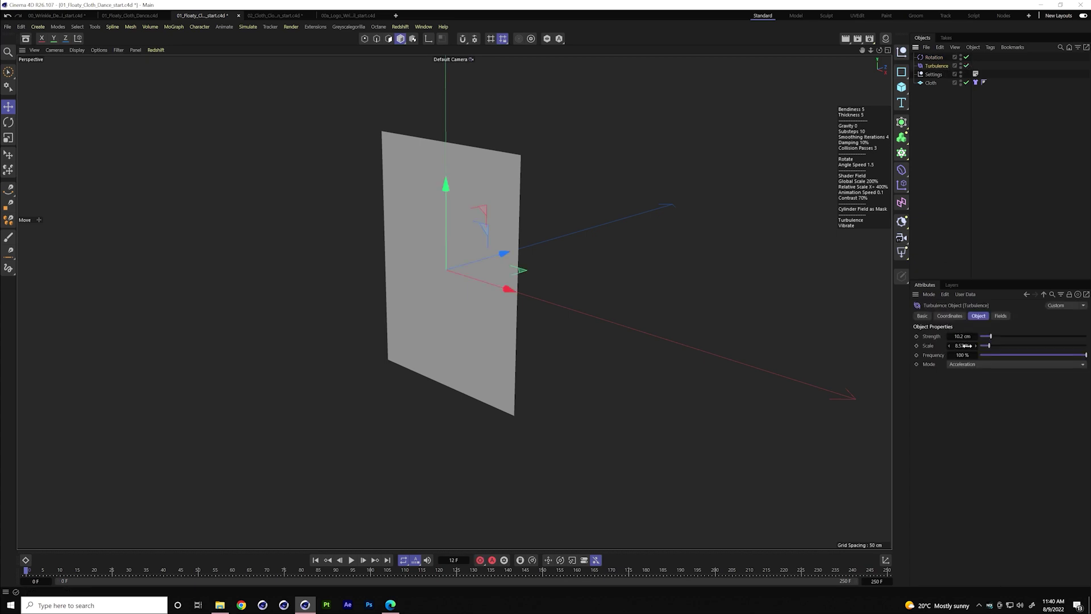
pyautogui.moveTo(988, 337); pyautogui.dragTo(982, 337)
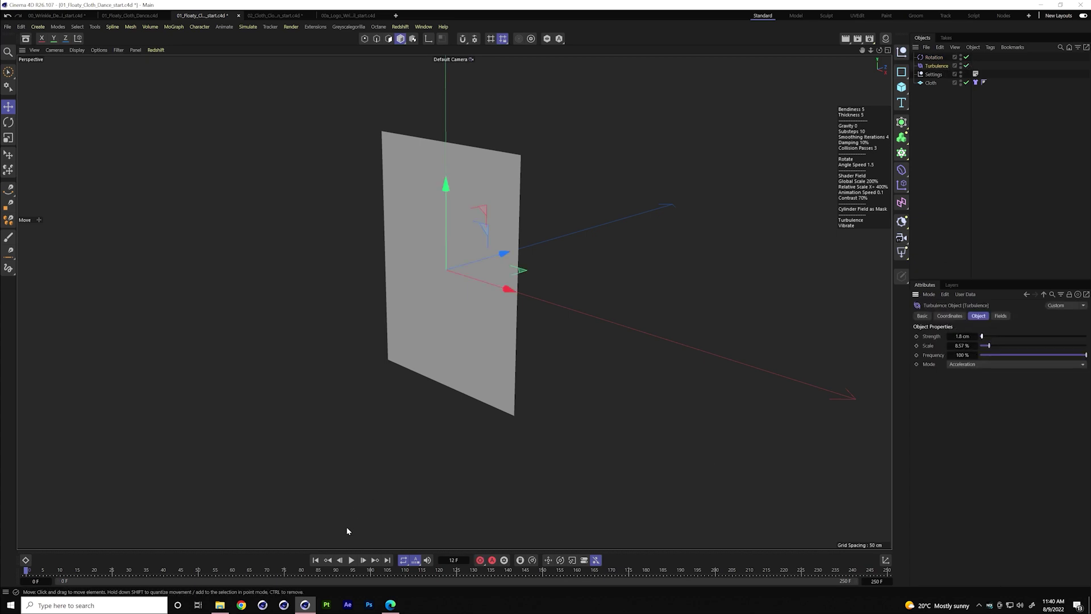
pyautogui.click(353, 561)
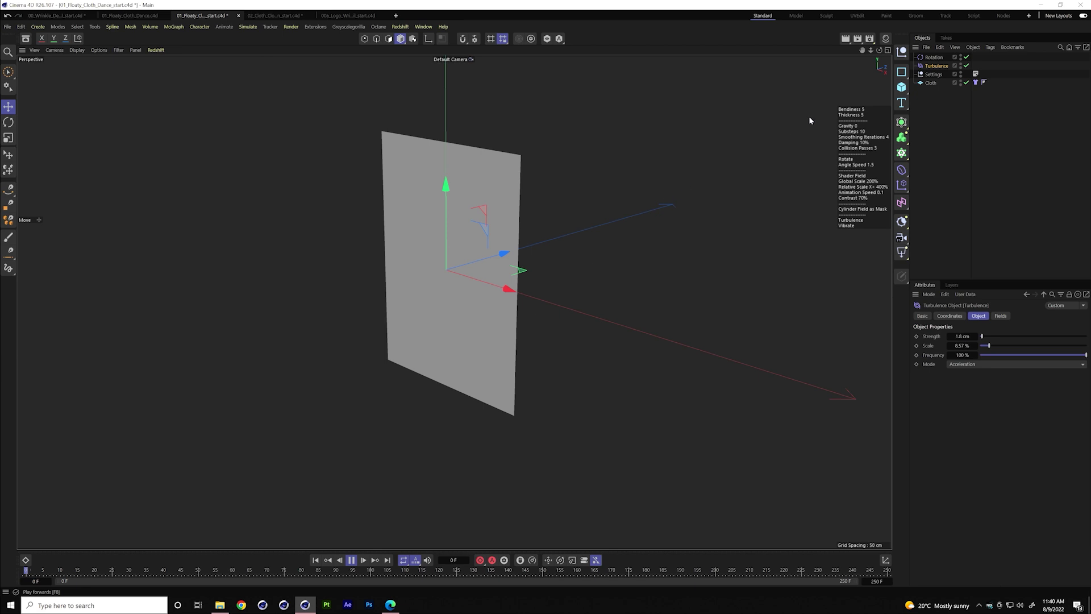
# Stop the simulation and fine-tune the Turbulence's strength
pyautogui.click(932, 57)
pyautogui.press('F8')
pyautogui.click(936, 66)
pyautogui.moveTo(987, 337); pyautogui.dragTo(984, 337)
# Set the Rotation force's mode to Force
pyautogui.click(953, 58)
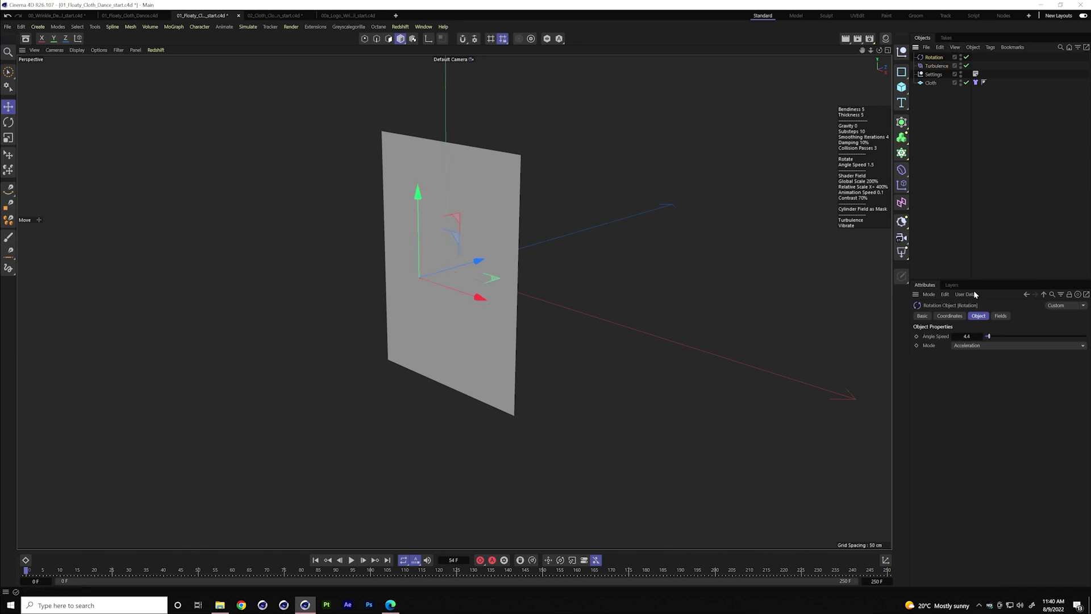
pyautogui.click(985, 345)
pyautogui.click(986, 366)
pyautogui.click(982, 345)
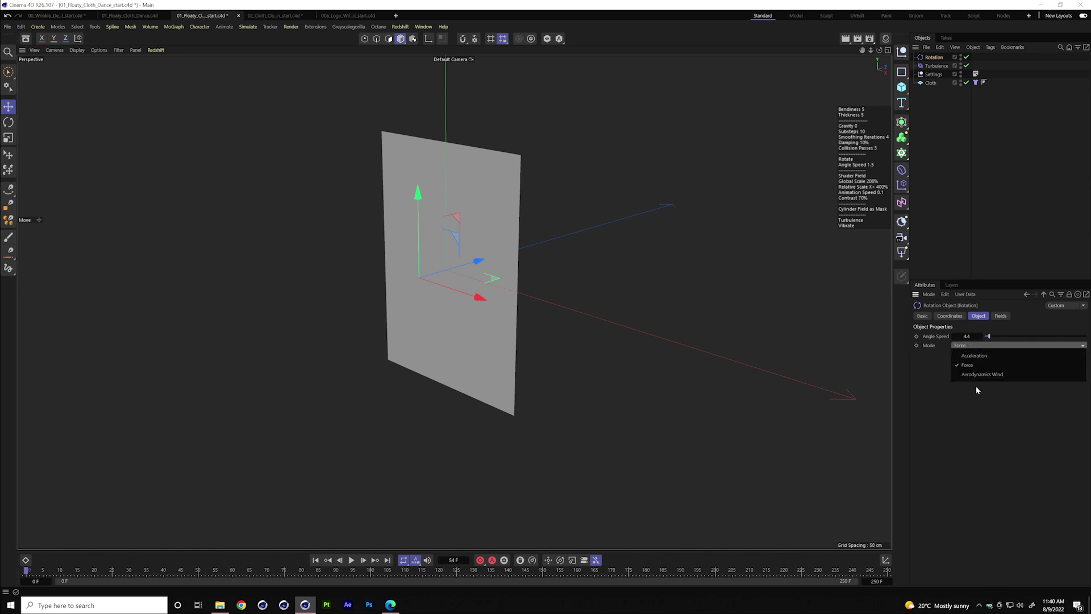
pyautogui.click(984, 365)
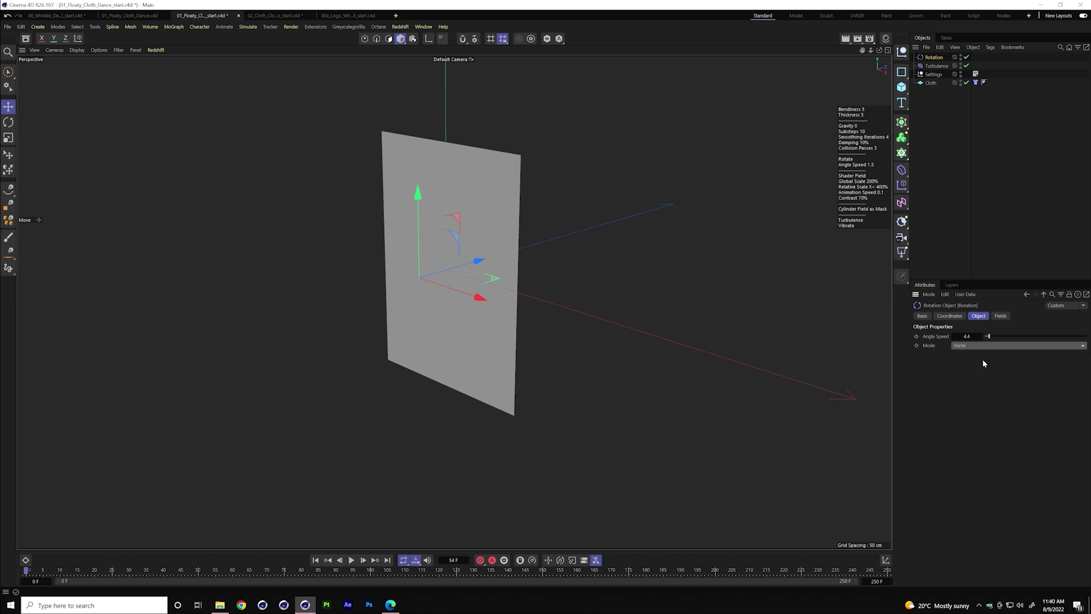
# Review the Cloth tag's settings, replay the simulation with the Rotation force in Force mode, and check the Cloth plane's properties
pyautogui.click(984, 83)
pyautogui.click(976, 83)
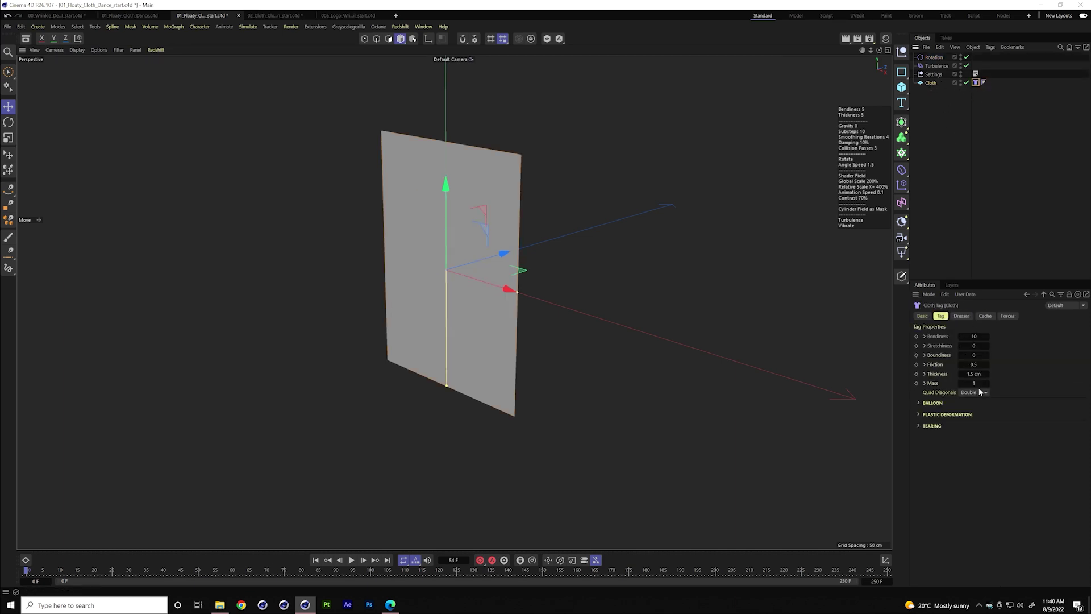
pyautogui.click(352, 560)
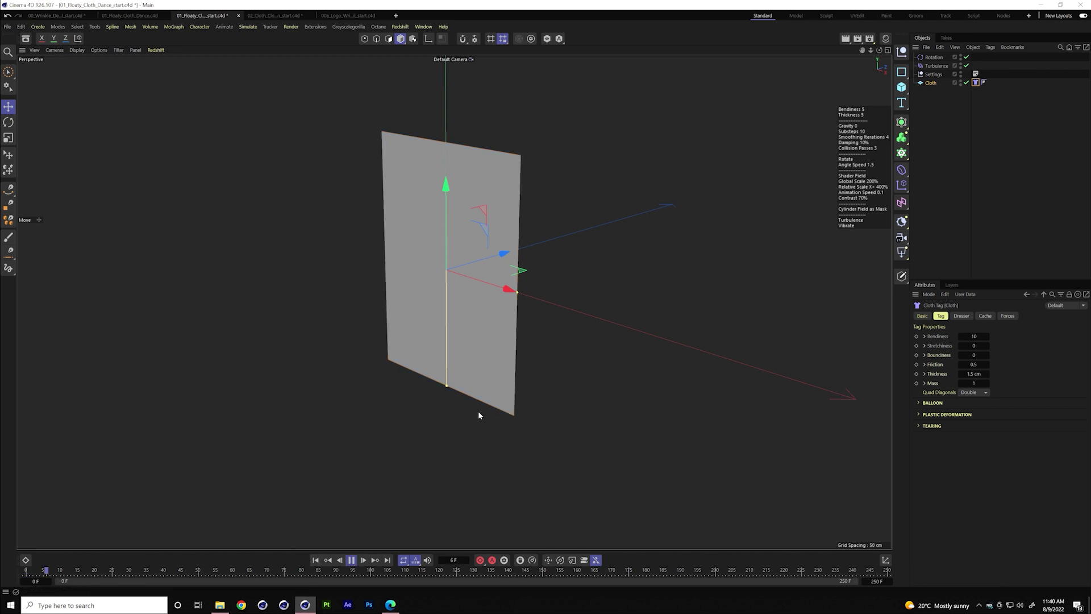
pyautogui.click(351, 560)
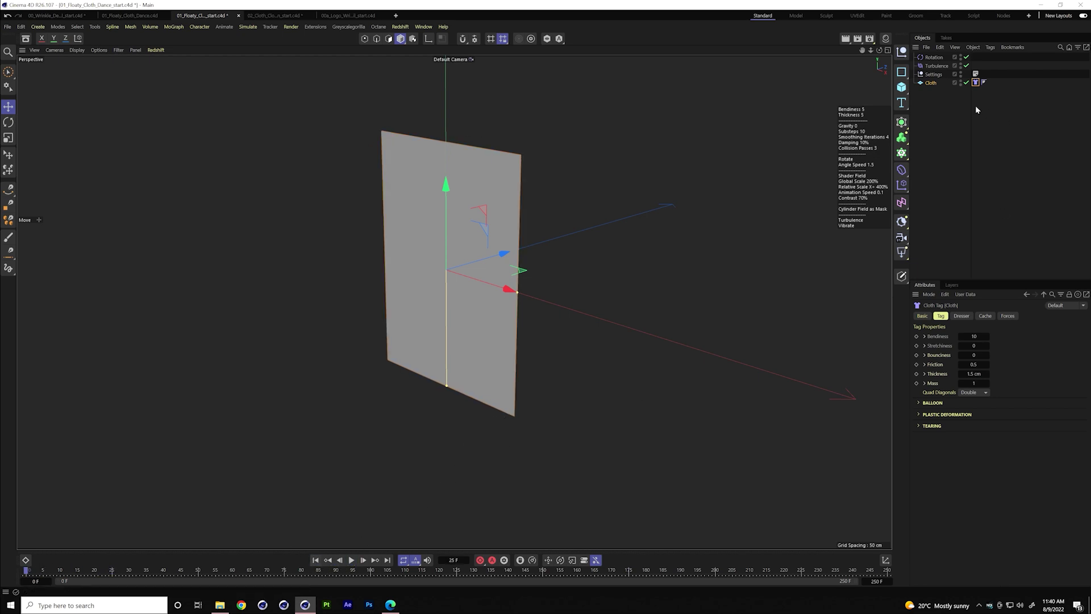
pyautogui.click(933, 84)
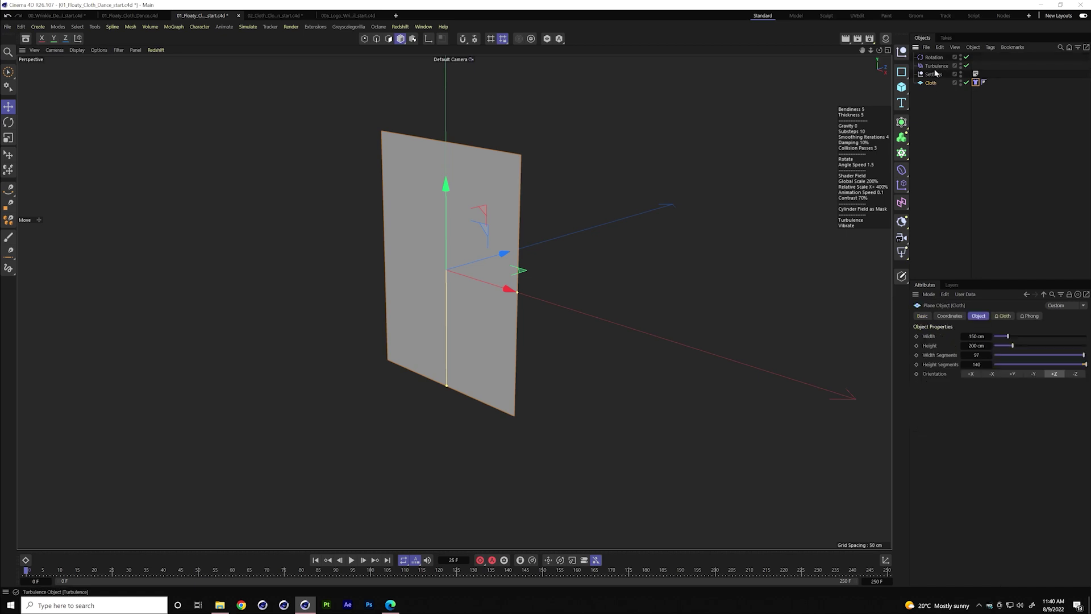
# Disable the Turbulence force and add a Cylinder Field to its fields
pyautogui.click(938, 65)
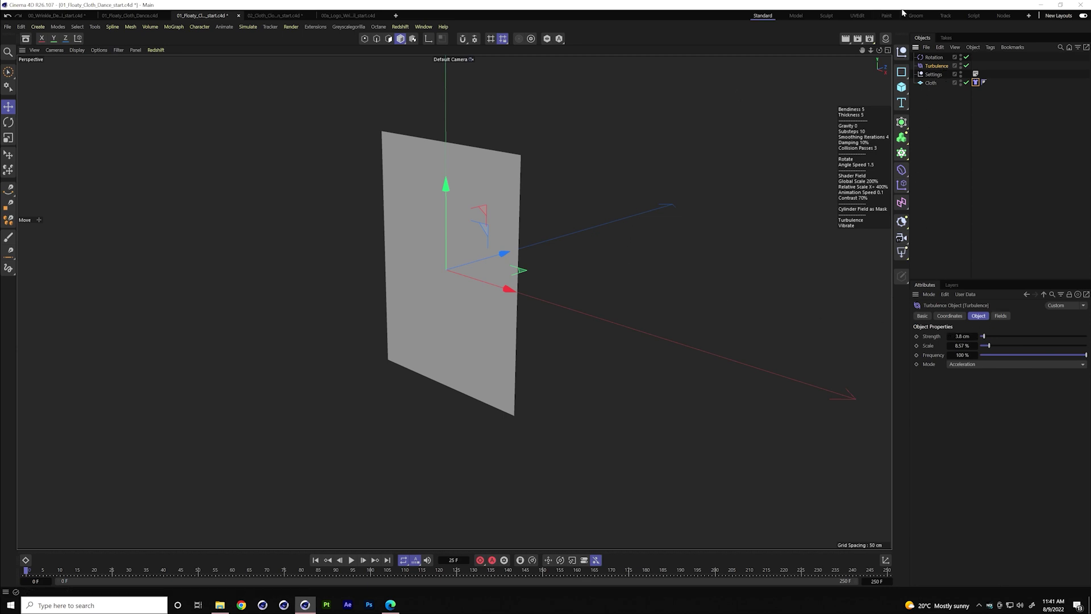
pyautogui.click(966, 65)
pyautogui.click(1000, 316)
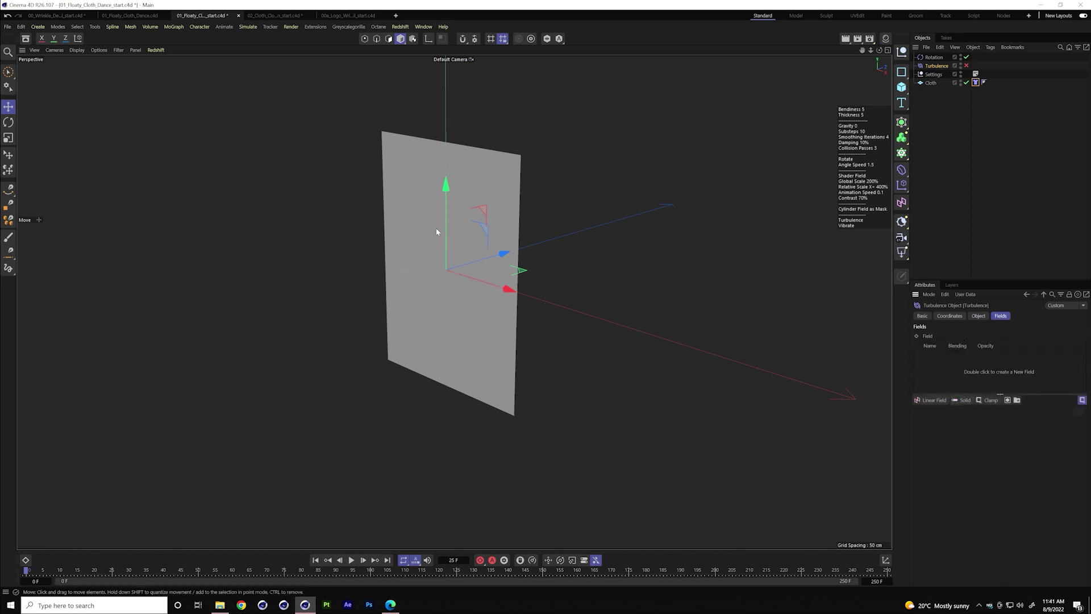
pyautogui.click(946, 400)
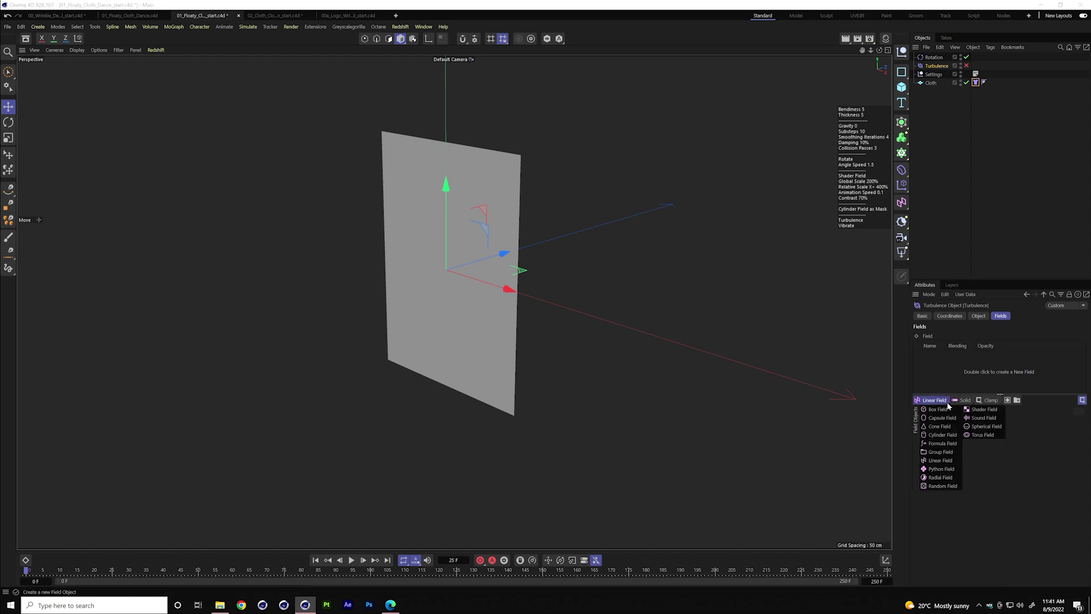
pyautogui.click(943, 435)
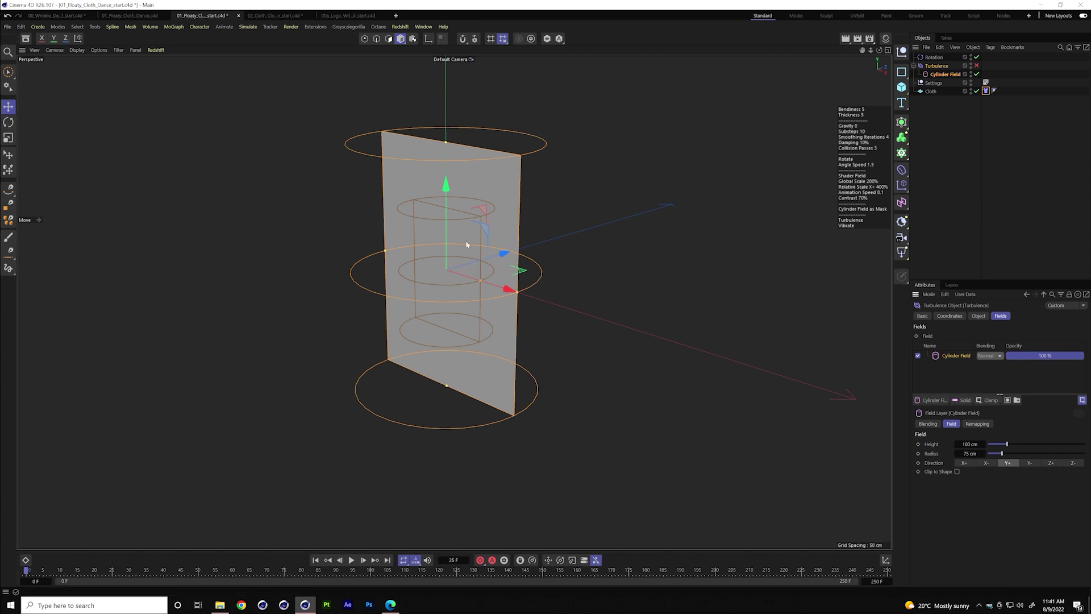
# Tilt the Cylinder Field across the cloth, set its direction to Z+ and replay the simulation
pyautogui.press('r')
pyautogui.moveTo(426, 233); pyautogui.dragTo(411, 301)
pyautogui.click(942, 74)
pyautogui.click(1051, 367)
pyautogui.keyDown('alt'); pyautogui.moveTo(471, 253); pyautogui.dragTo(376, 242); pyautogui.keyUp('alt')
pyautogui.press('e')
pyautogui.click(936, 65)
pyautogui.moveTo(520, 210)
pyautogui.keyDown('alt'); pyautogui.mouseDown()
pyautogui.moveTo(489, 220)
pyautogui.moveTo(510, 197)
pyautogui.mouseUp(); pyautogui.keyUp('alt')
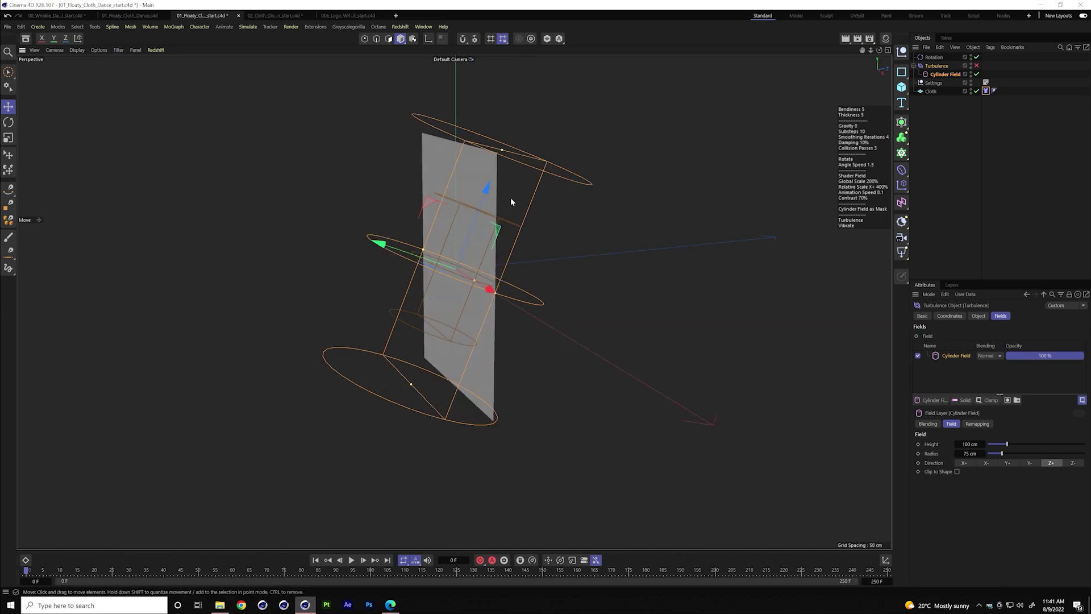
pyautogui.click(555, 173)
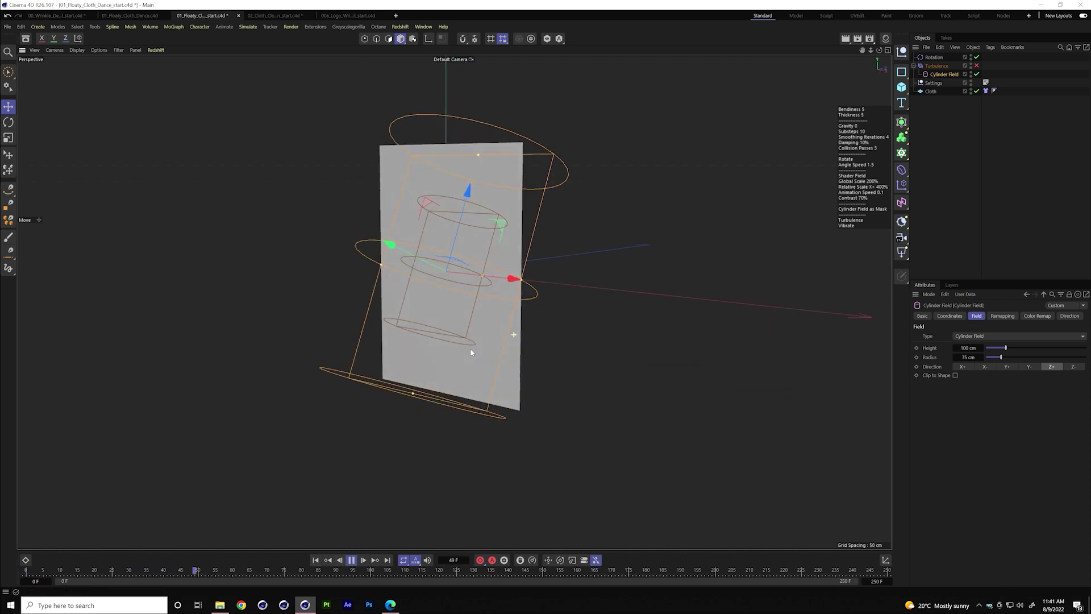
# Review the project's simulation settings, stop the playback and check the Cloth plane's properties
pyautogui.hotkey('ctrl', 'd')
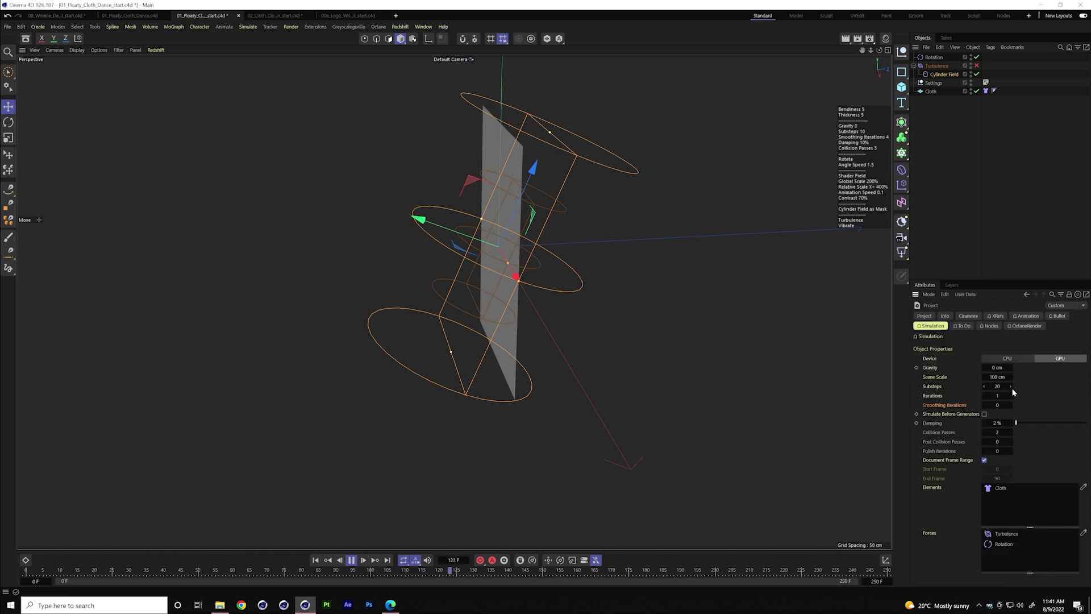
pyautogui.rightClick(1015, 384)
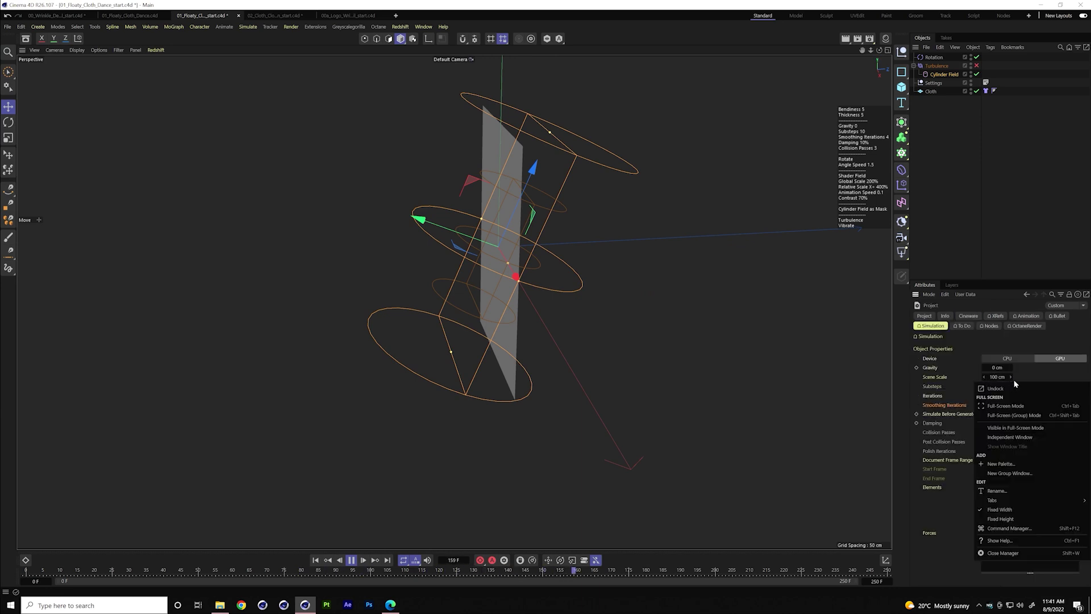
pyautogui.click(1040, 225)
pyautogui.press('F8')
pyautogui.click(932, 92)
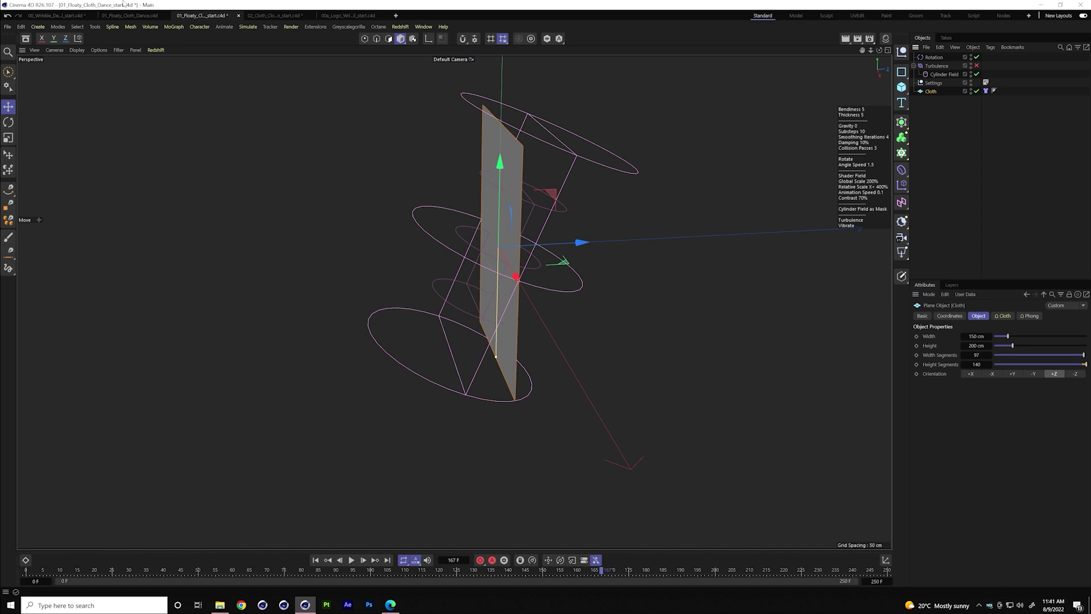
# Create a new project and add a plane with 233 width segments and 236 height segments
pyautogui.click(396, 16)
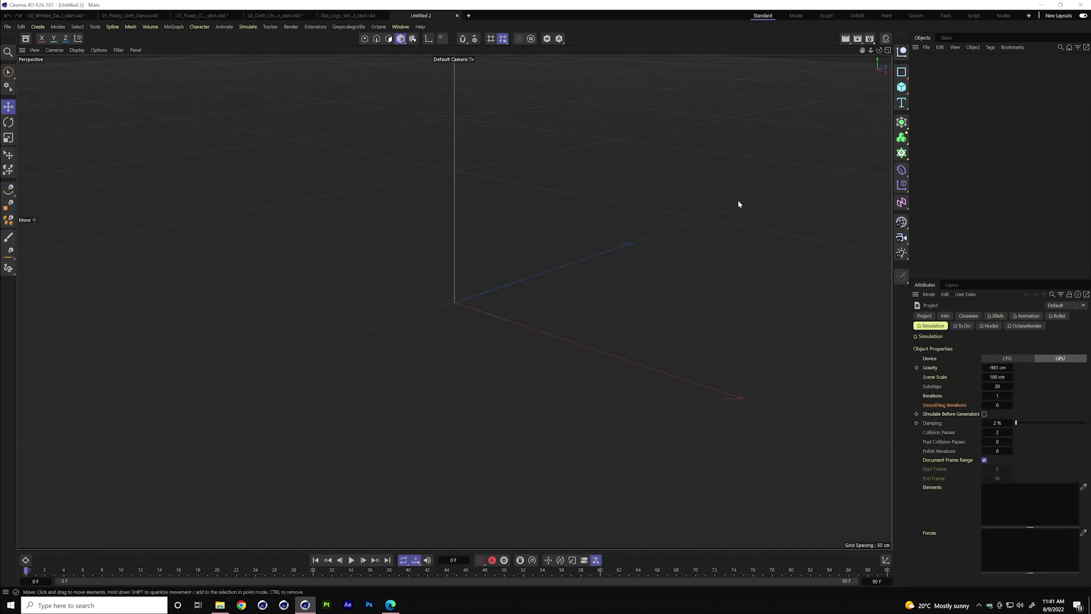
pyautogui.click(901, 87)
pyautogui.click(938, 170)
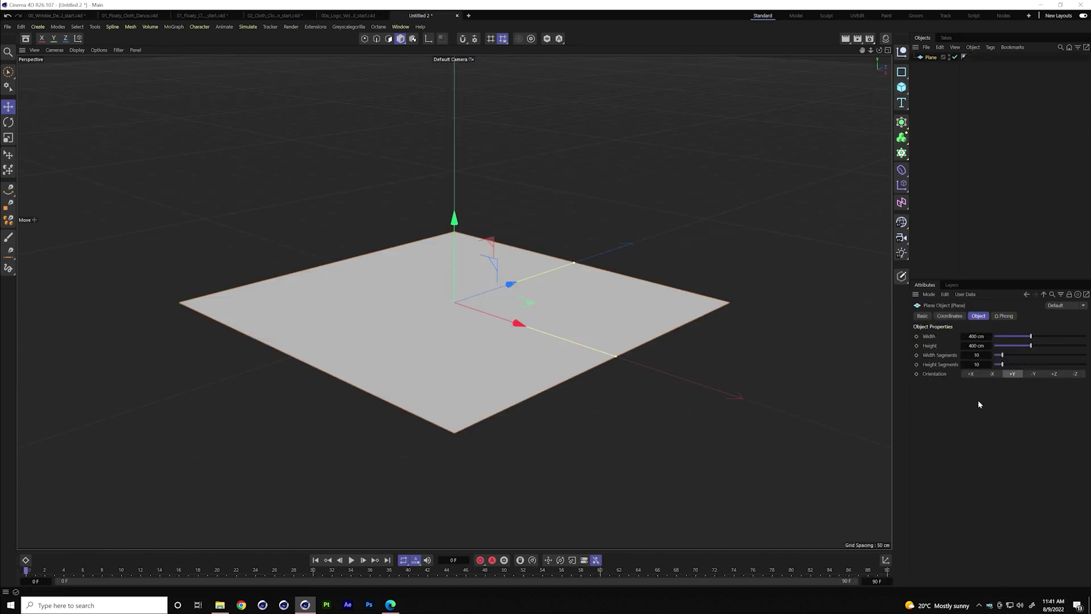
pyautogui.write('204')
pyautogui.press('Tab')
pyautogui.write('101')
pyautogui.press('Return')
pyautogui.moveTo(973, 359); pyautogui.dragTo(980, 359)
# Set the plane's orientation to +Z and resize it to 261 cm wide and 339 cm high
pyautogui.click(970, 374)
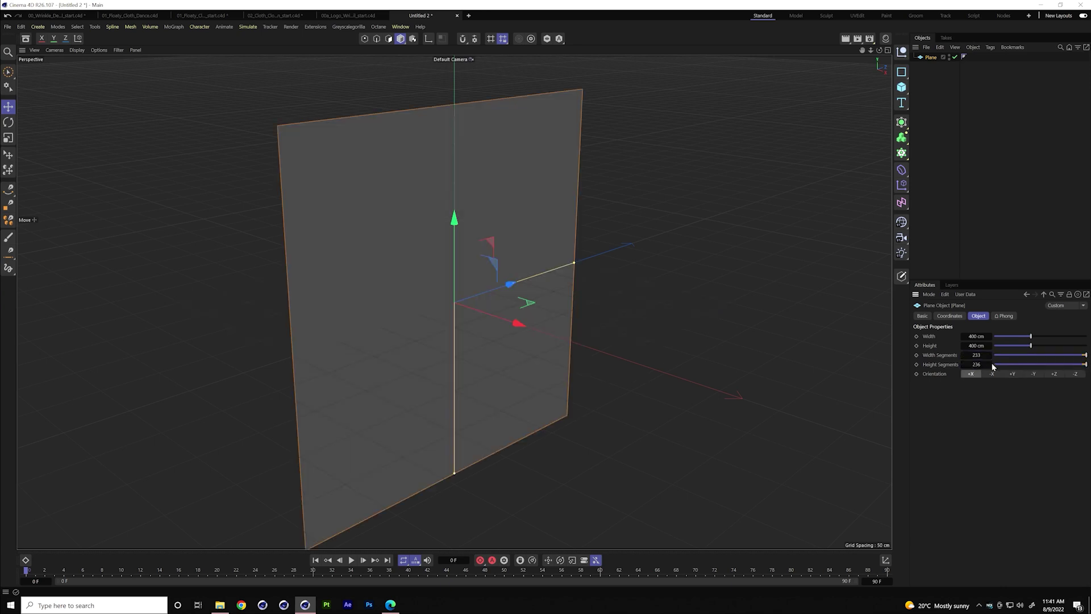
pyautogui.click(1054, 373)
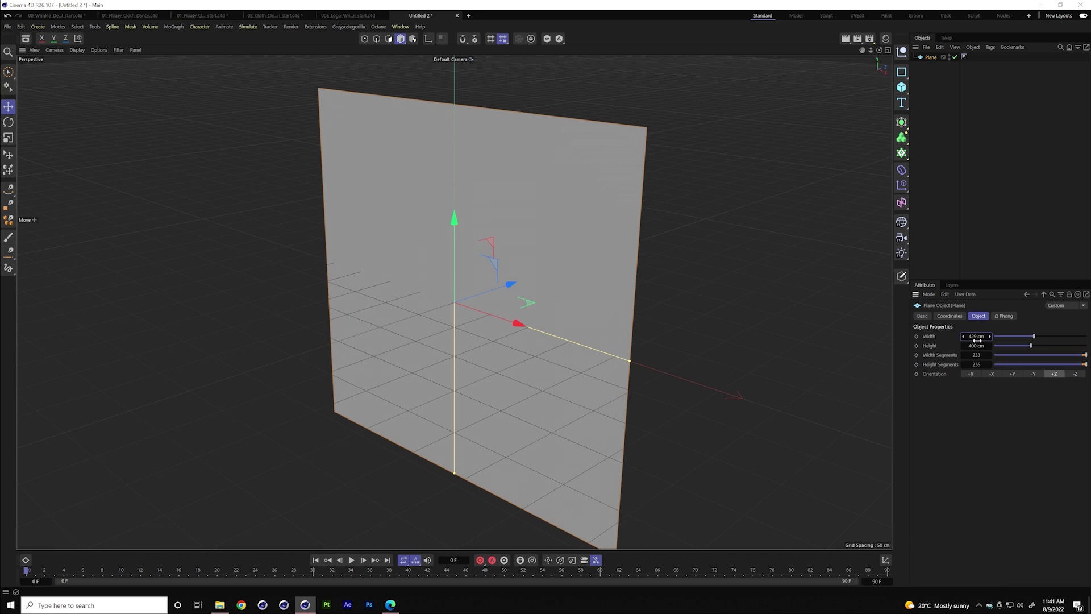
pyautogui.moveTo(980, 336); pyautogui.dragTo(960, 336)
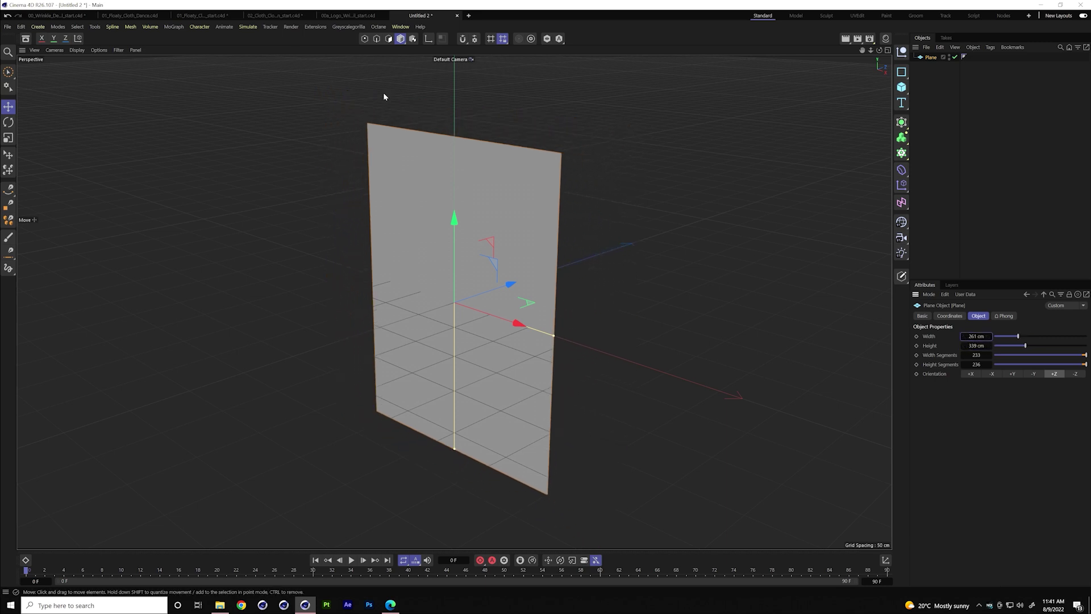
# Add a Rotation force to the scene and apply a Cloth tag to the plane
pyautogui.click(258, 28)
pyautogui.moveTo(259, 41)
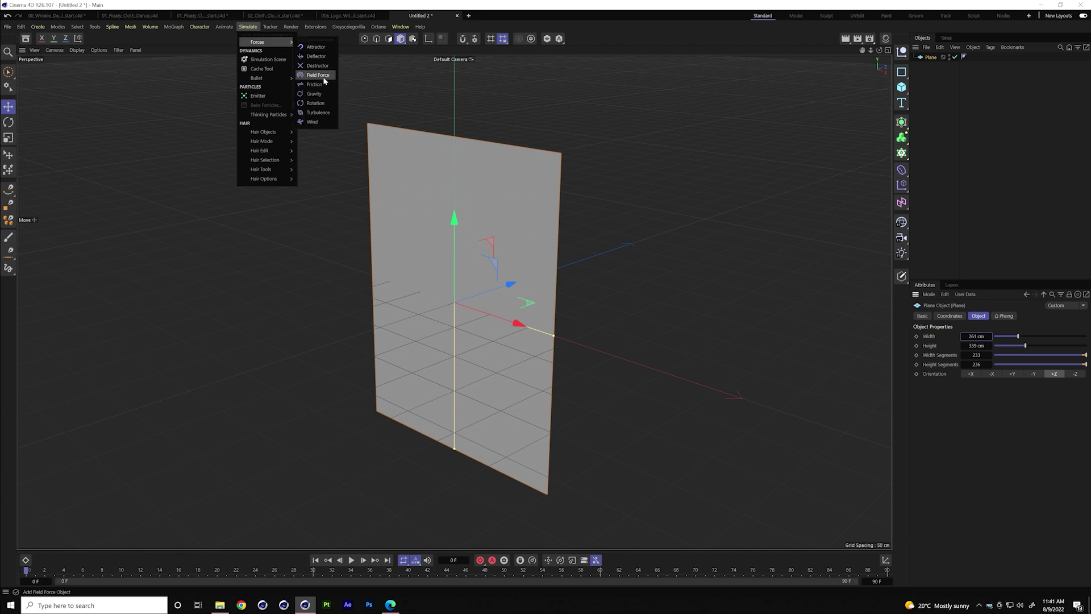
pyautogui.click(322, 105)
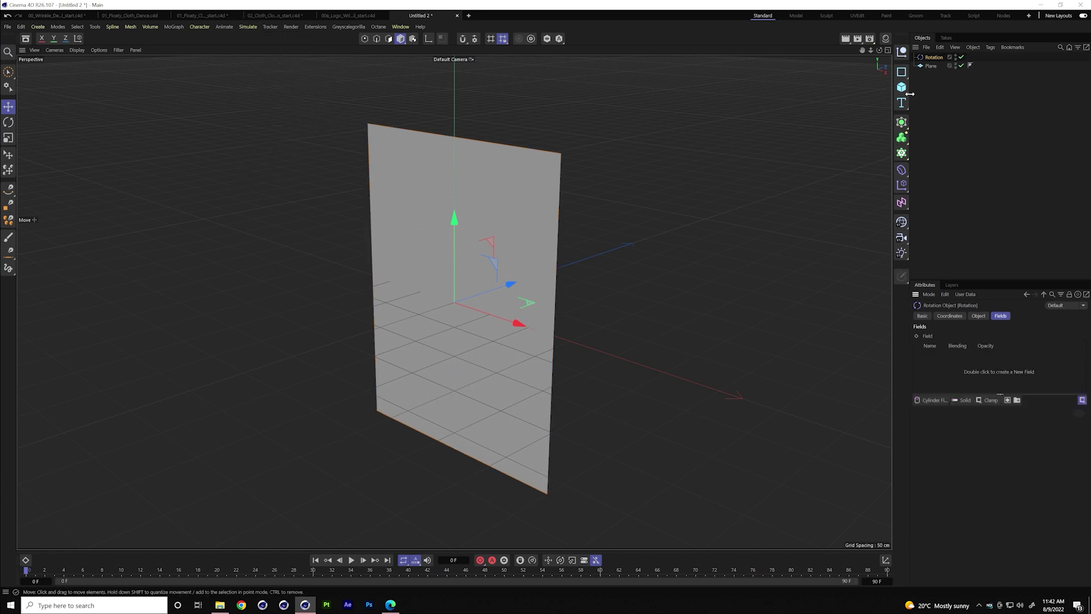
pyautogui.rightClick(934, 57)
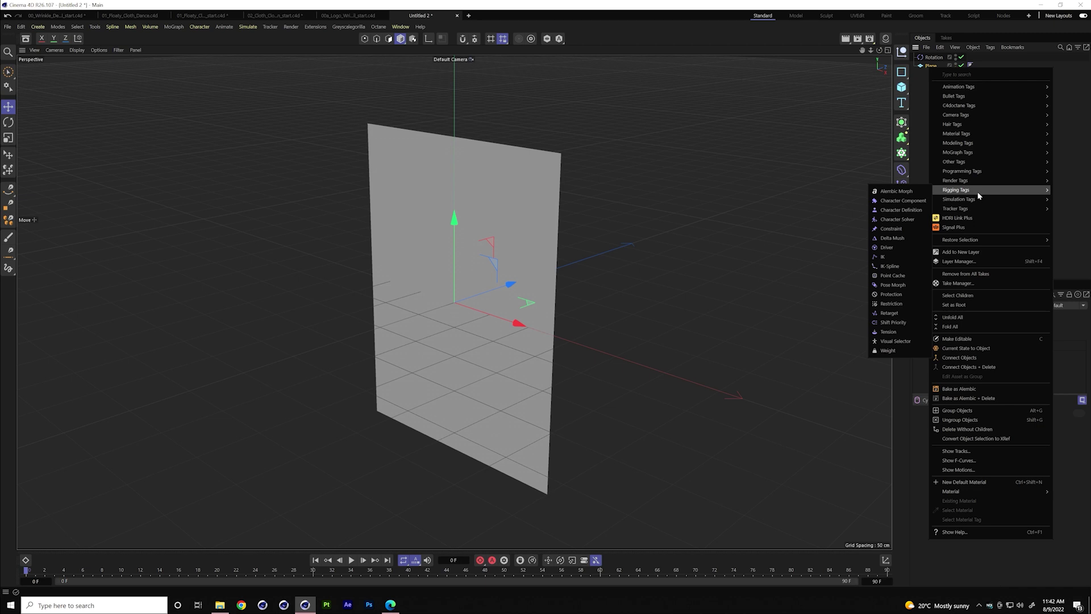
pyautogui.moveTo(978, 199)
pyautogui.click(911, 204)
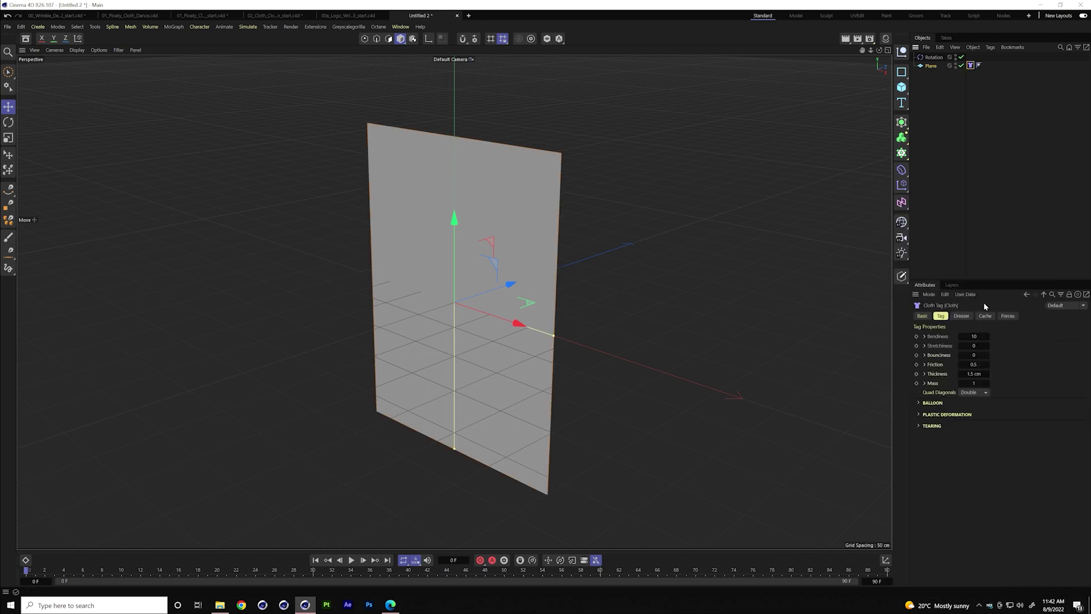
# Set the project's simulation gravity to 0 cm and test the playback
pyautogui.click(987, 319)
pyautogui.click(999, 278)
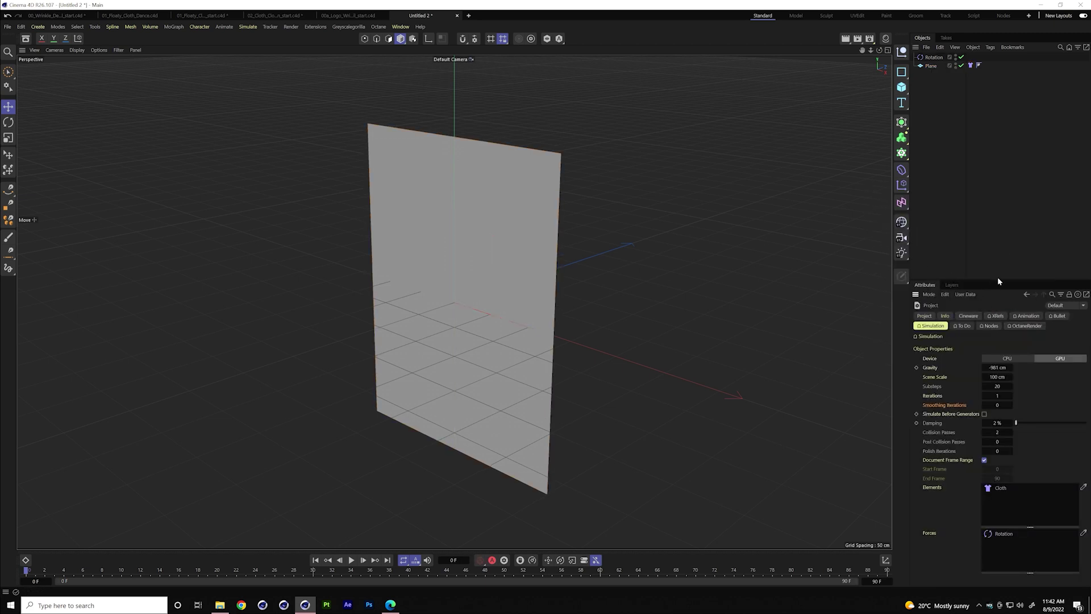
pyautogui.click(988, 367)
pyautogui.press('BackSpace')
pyautogui.press('Return')
pyautogui.click(353, 560)
pyautogui.click(352, 559)
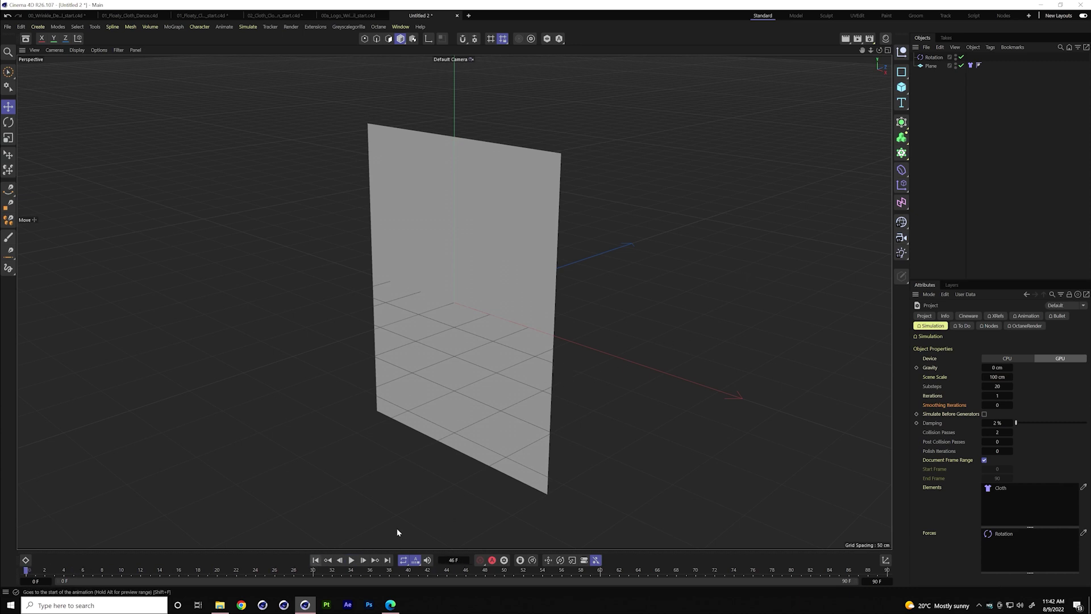
# Shift the Rotation force slightly off the plane's centre and add a Turbulence force
pyautogui.click(934, 57)
pyautogui.keyDown('alt'); pyautogui.moveTo(574, 241); pyautogui.dragTo(502, 299); pyautogui.keyUp('alt')
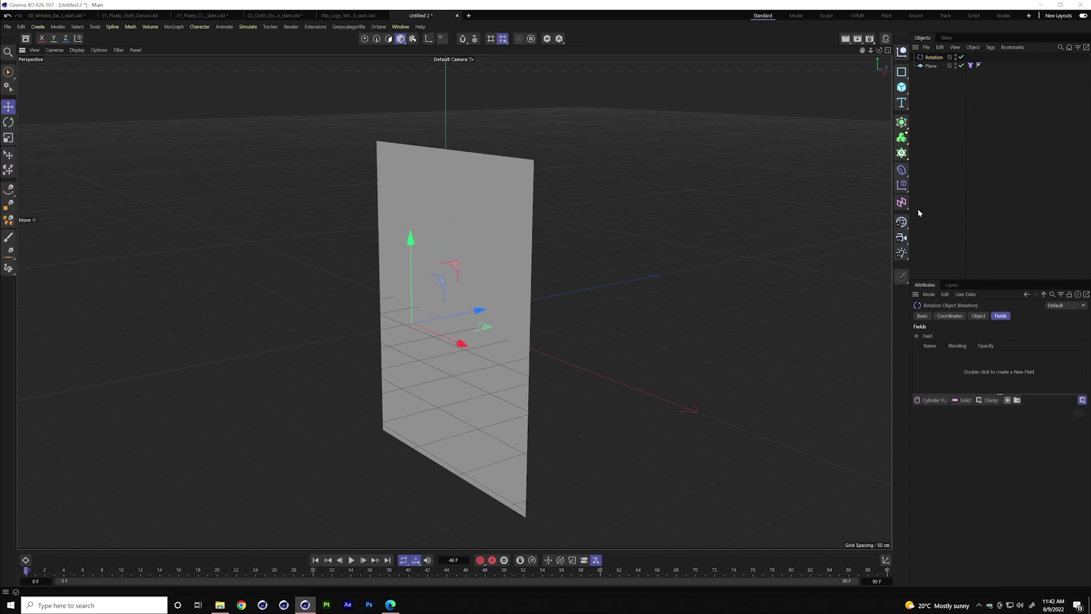
pyautogui.click(248, 27)
pyautogui.moveTo(287, 42)
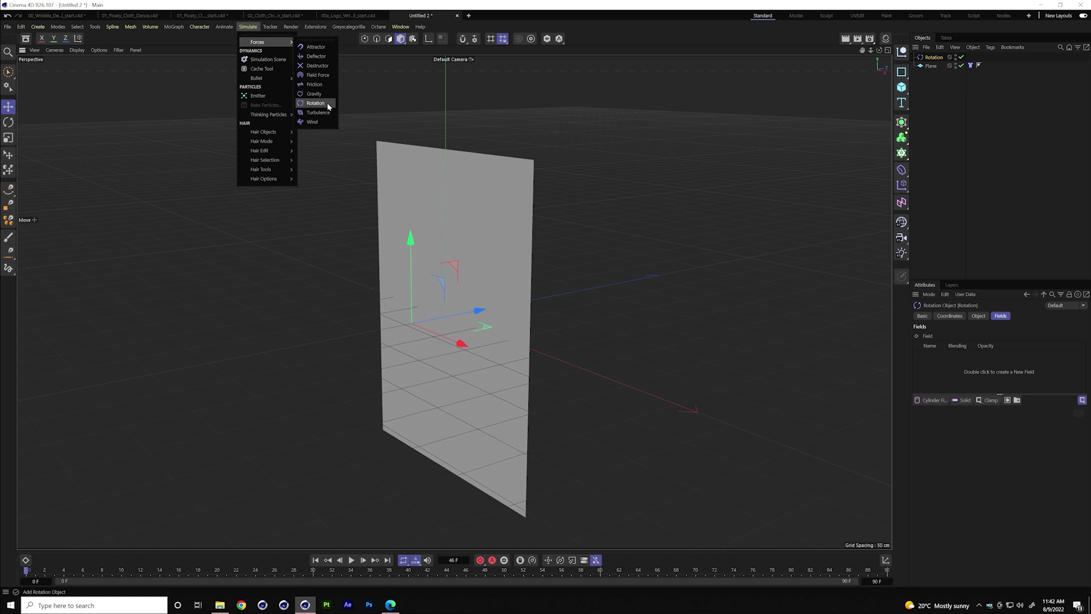
pyautogui.click(319, 113)
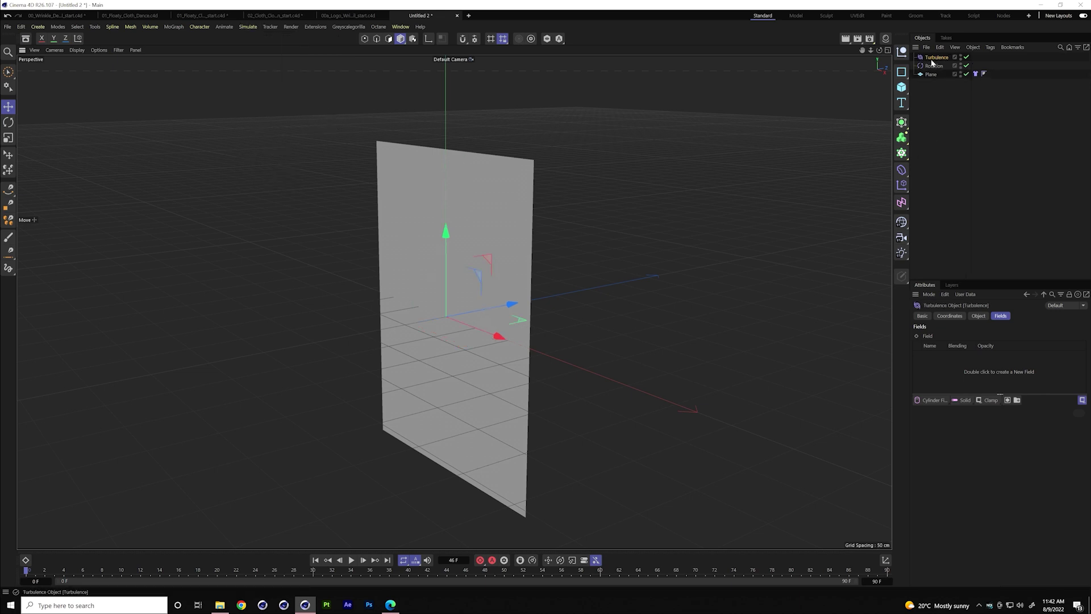
# Set the Turbulence strength to 15.3 cm and scale to 16.95 %, and replay the simulation with the Rotation force disabled
pyautogui.click(974, 318)
pyautogui.moveTo(994, 339); pyautogui.dragTo(996, 337)
pyautogui.click(351, 560)
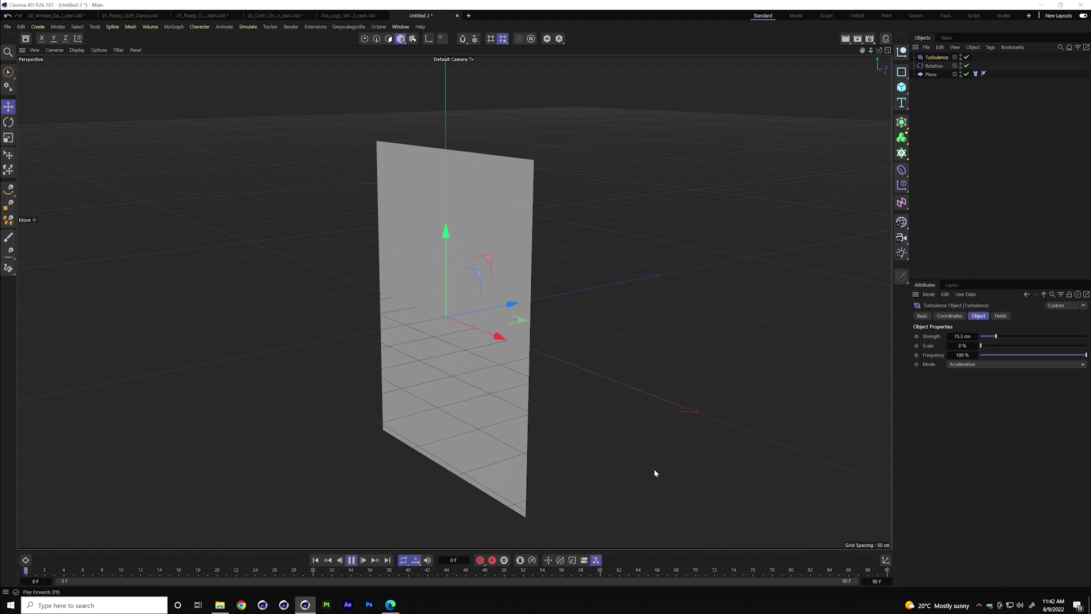
pyautogui.moveTo(983, 346); pyautogui.dragTo(997, 346)
pyautogui.click(966, 66)
pyautogui.click(316, 561)
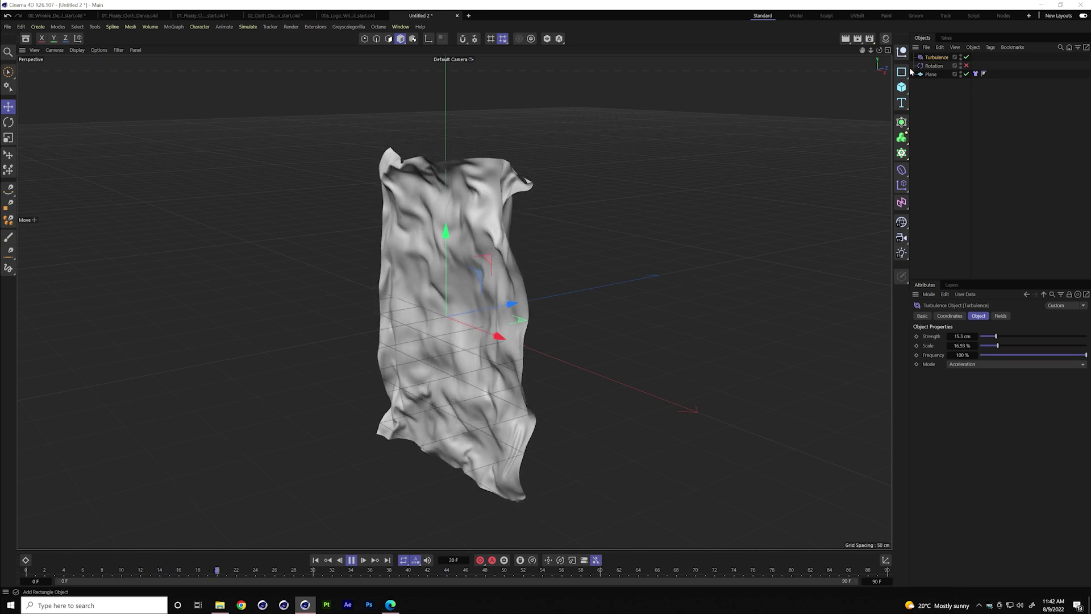
# Re-enable the Rotation force, set its mode to Force and its angle speed to 1.5
pyautogui.click(934, 65)
pyautogui.click(966, 65)
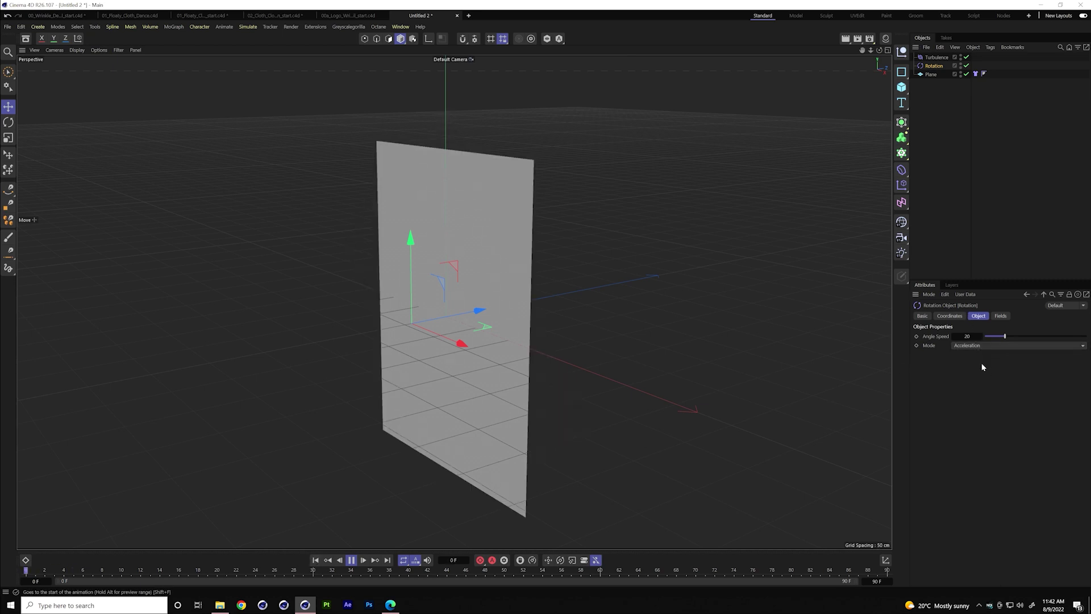
pyautogui.click(351, 560)
pyautogui.click(978, 345)
pyautogui.click(966, 358)
pyautogui.moveTo(1005, 336); pyautogui.dragTo(974, 339)
pyautogui.doubleClick(966, 336)
pyautogui.write('1.5')
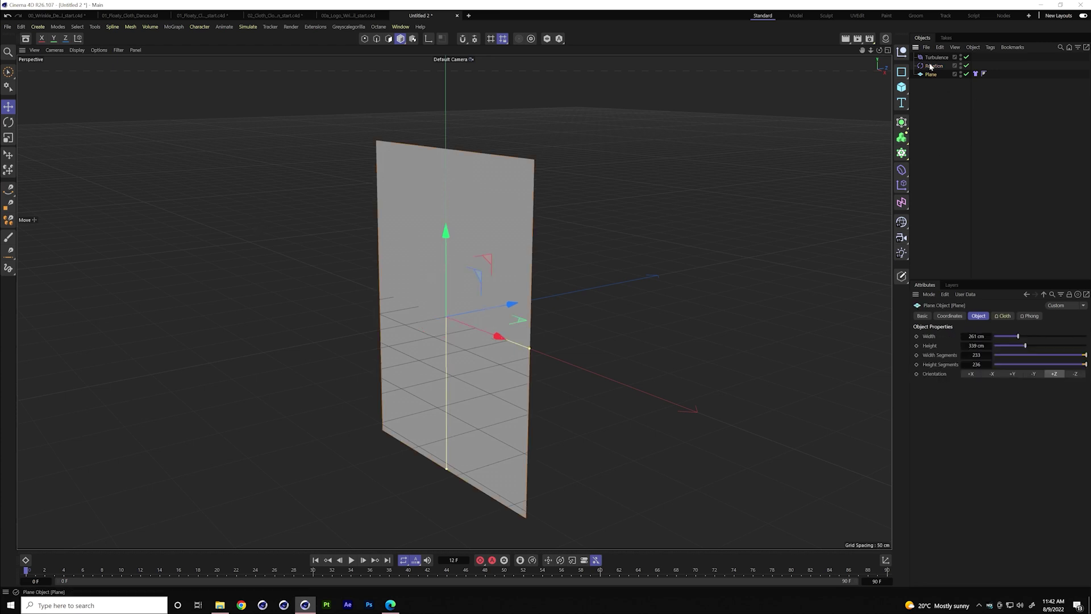
# Tilt the Rotation force's axis, replay the simulation and return to the first frame
pyautogui.write('re')
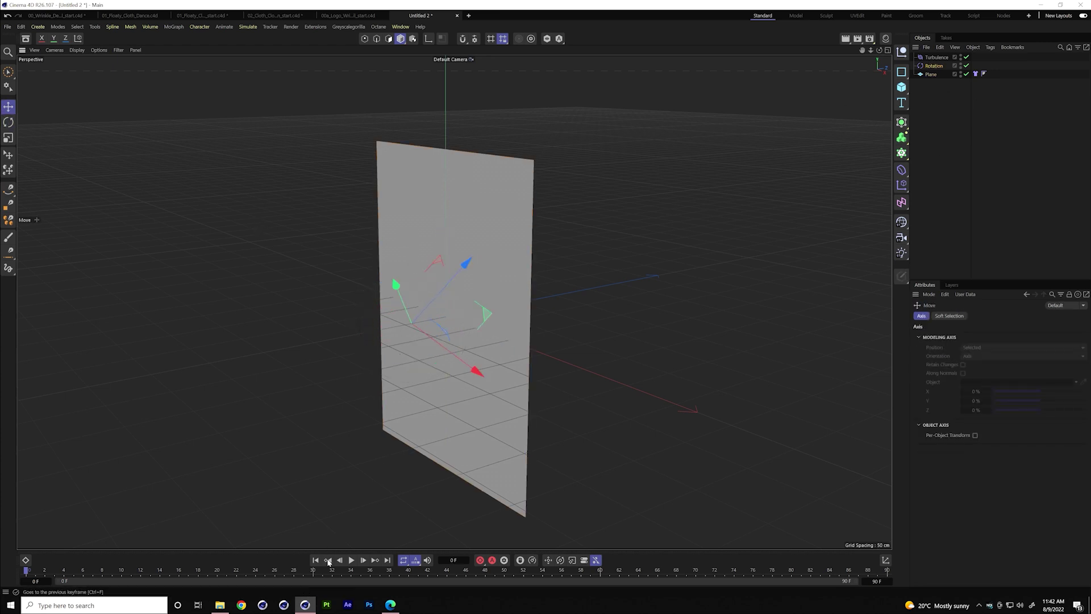
pyautogui.press('F8')
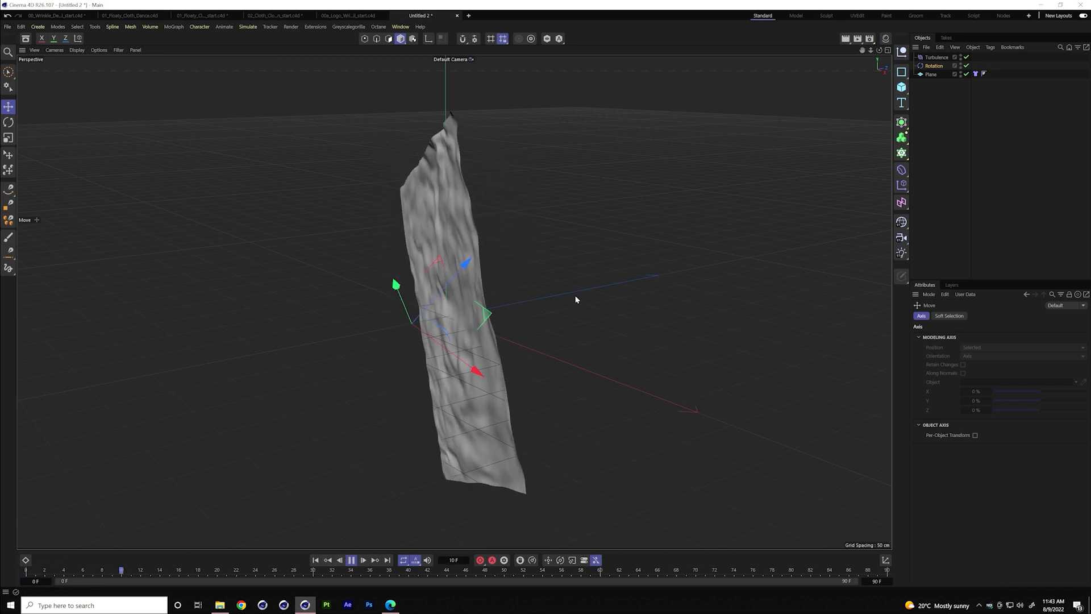
pyautogui.click(351, 560)
pyautogui.click(315, 560)
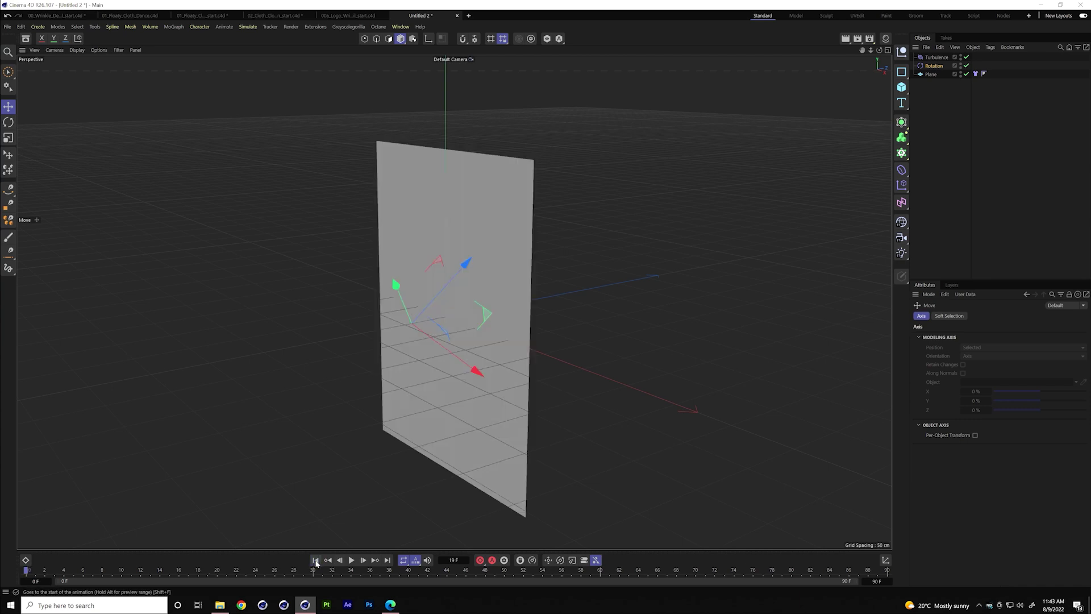
# Replay the simulation from a side view to examine how the tilted Rotation force turns the cloth
pyautogui.click(934, 65)
pyautogui.keyDown('alt'); pyautogui.moveTo(557, 239); pyautogui.dragTo(534, 283); pyautogui.keyUp('alt')
pyautogui.moveTo(538, 285); pyautogui.dragTo(533, 284)
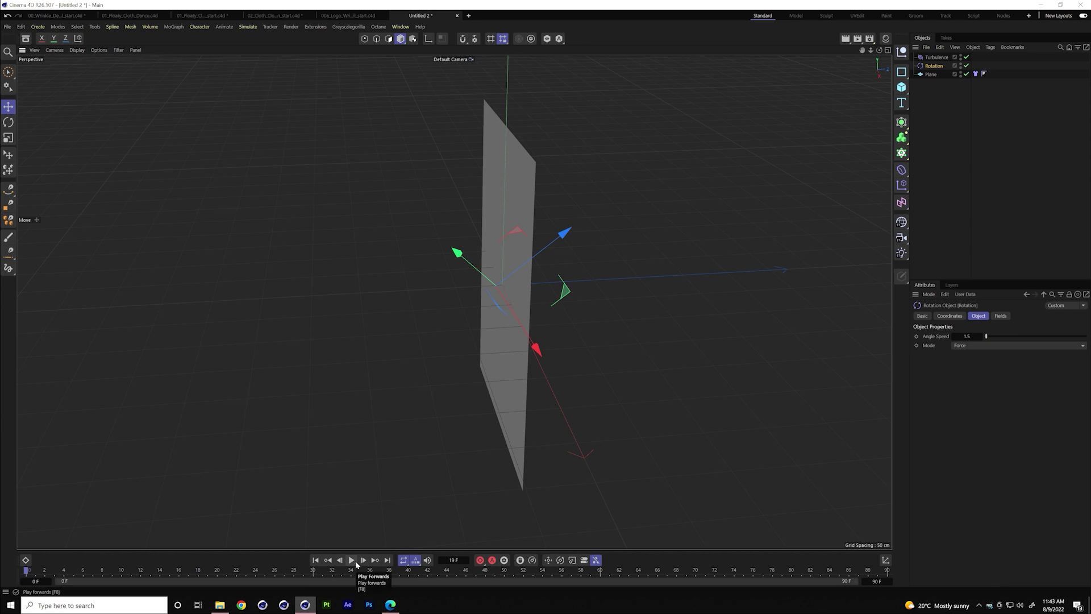
pyautogui.moveTo(580, 320); pyautogui.dragTo(589, 313)
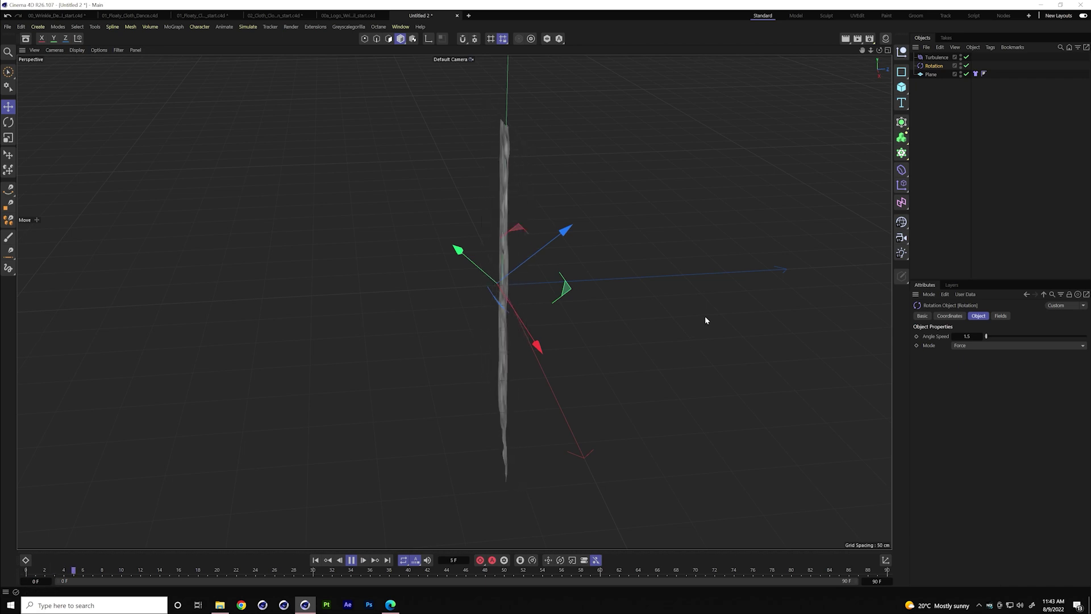
pyautogui.keyDown('alt'); pyautogui.moveTo(654, 325); pyautogui.dragTo(671, 319); pyautogui.keyUp('alt')
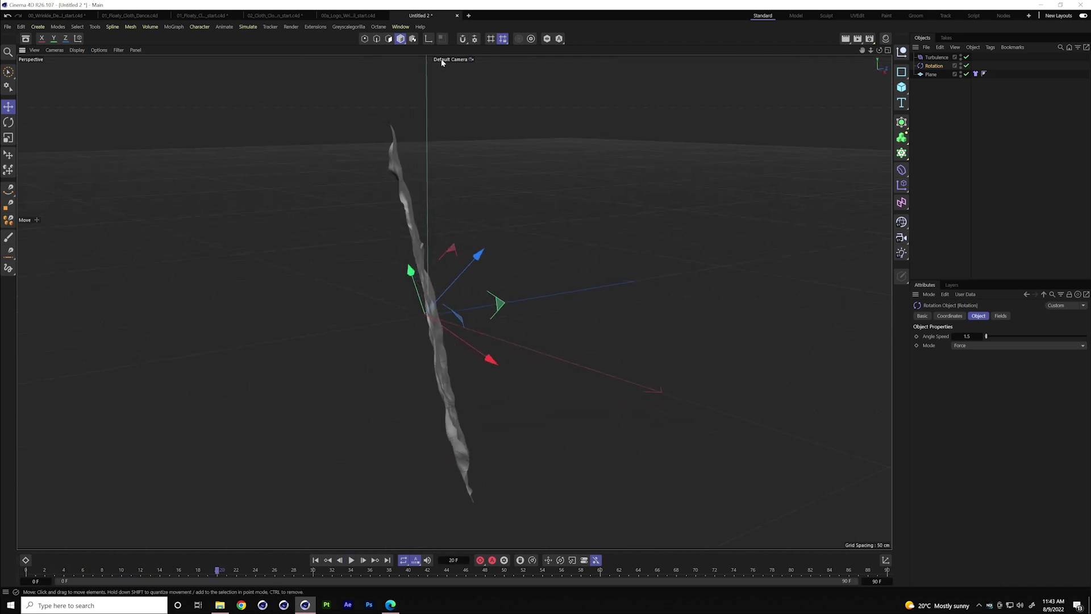
# Switch to the 01_Floaty_Cloth_Dance_start scene and examine its Rotation and Turbulence force settings
pyautogui.click(81, 17)
pyautogui.click(202, 16)
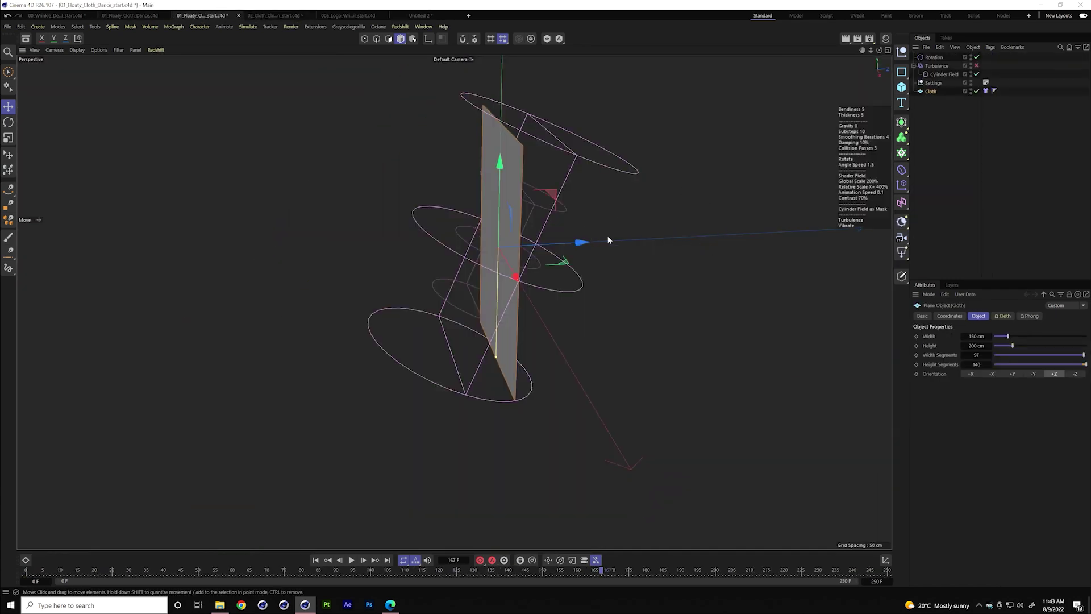
pyautogui.click(933, 59)
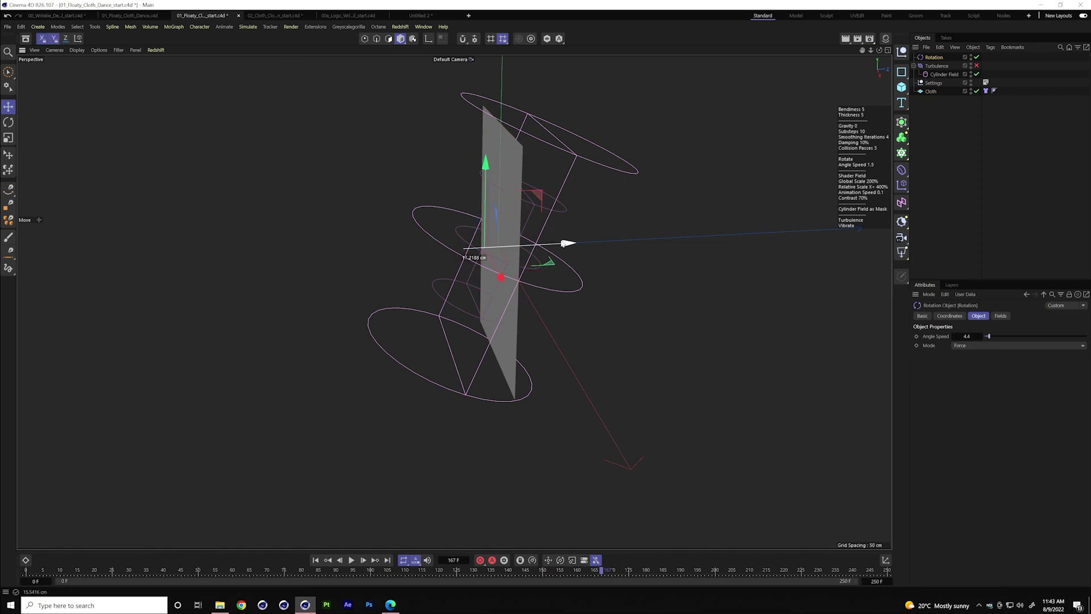
pyautogui.click(937, 66)
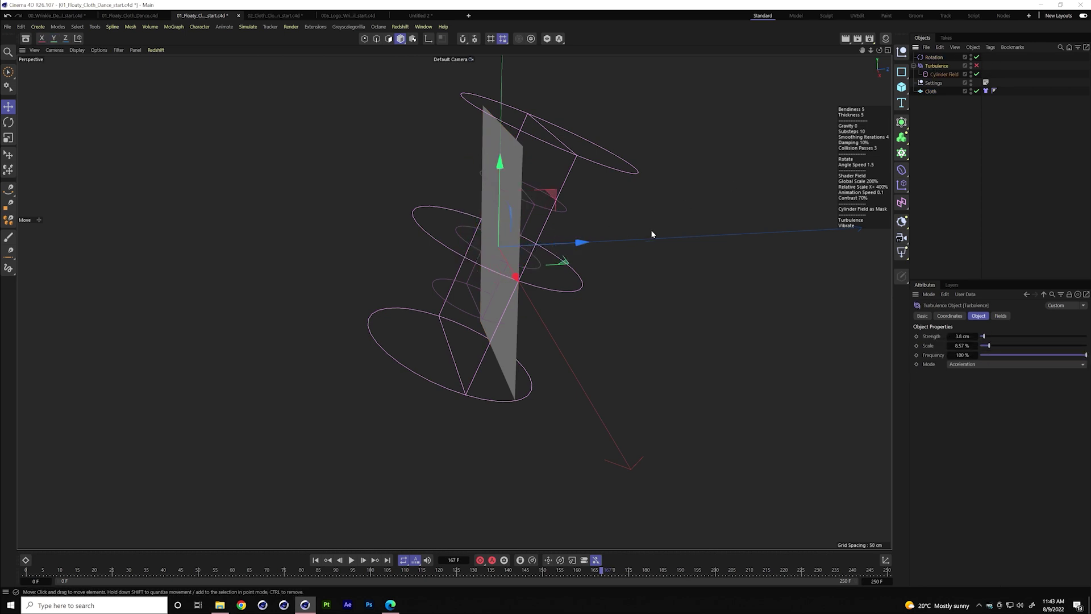
# Delete the Turbulence force's Cylinder Field, offset the Rotation force slightly from the cloth and replay from the first frame
pyautogui.moveTo(540, 244); pyautogui.dragTo(552, 244)
pyautogui.click(946, 75)
pyautogui.press('Delete')
pyautogui.click(937, 58)
pyautogui.click(560, 233)
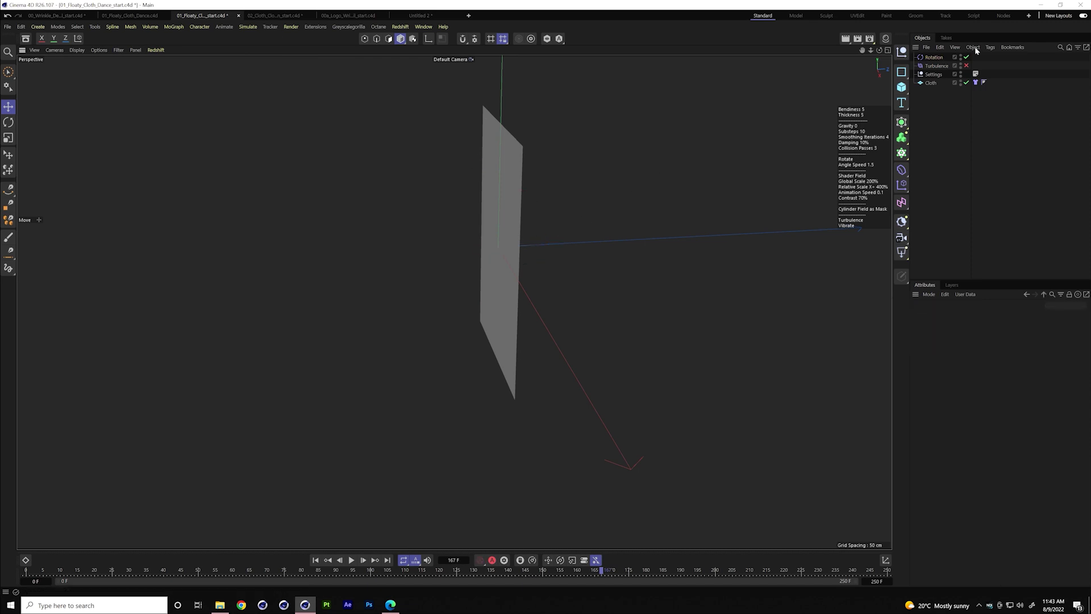
pyautogui.hotkey('ctrl', 'z')
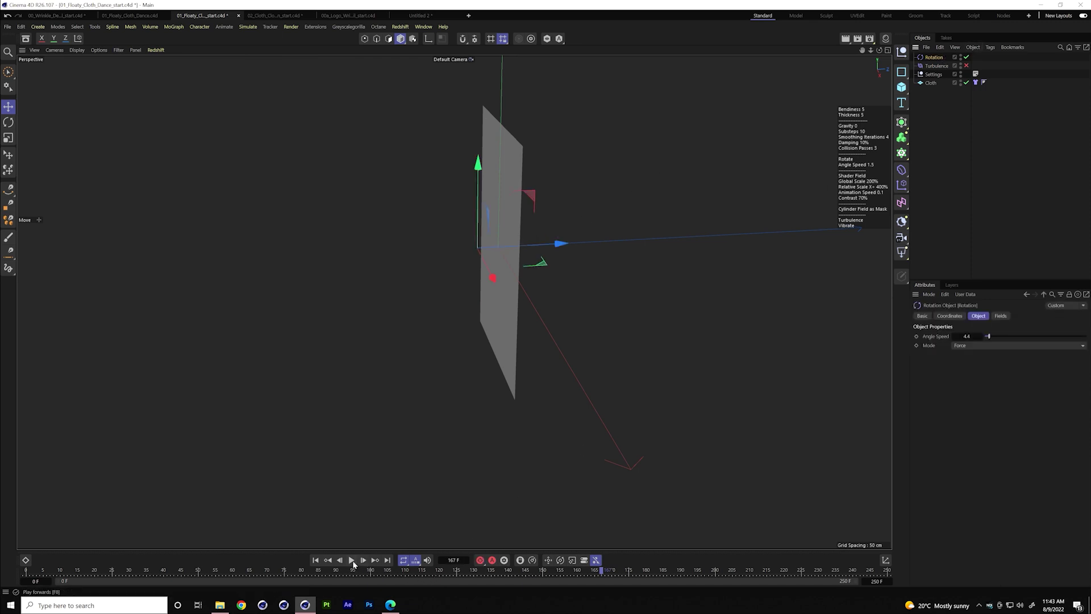
pyautogui.click(316, 560)
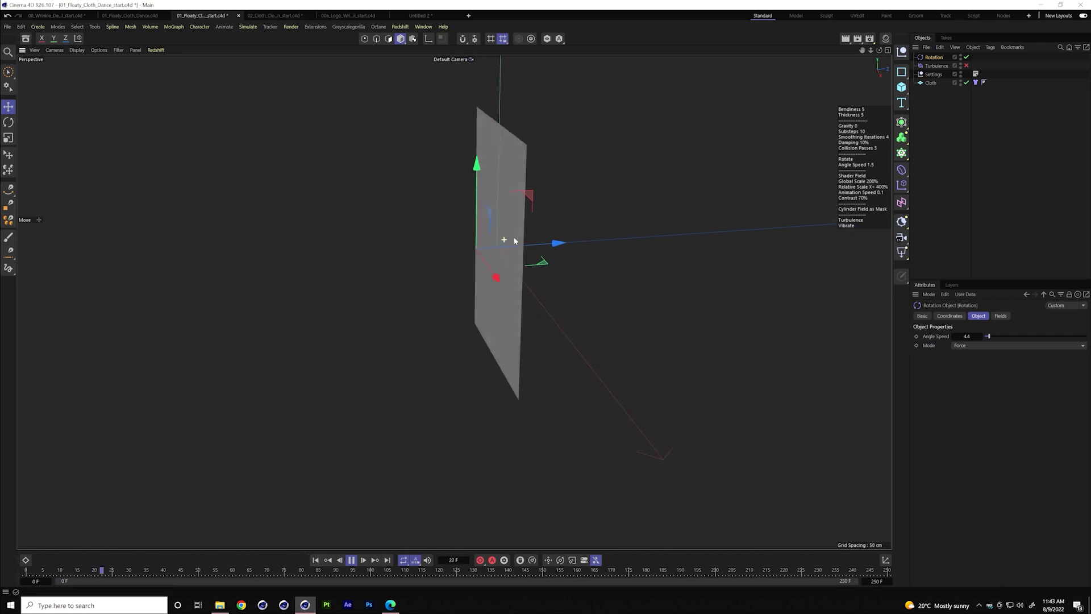
# Return to the Untitled 2 scene, set the Rotation force's angle speed to 3 and replay the simulation from the first frame
pyautogui.click(423, 15)
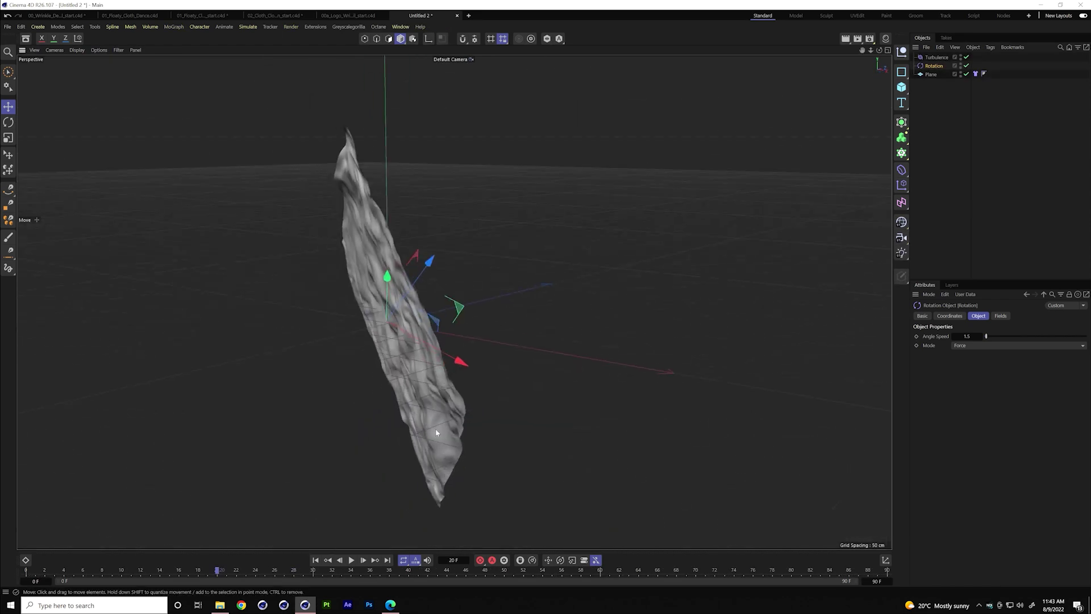
pyautogui.click(316, 562)
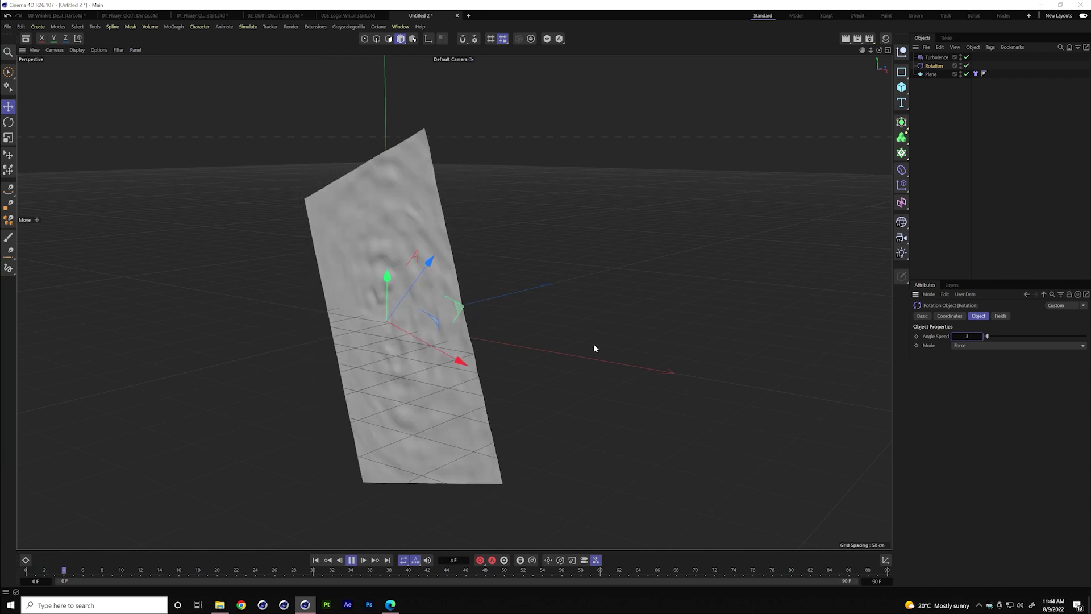
pyautogui.press('F8')
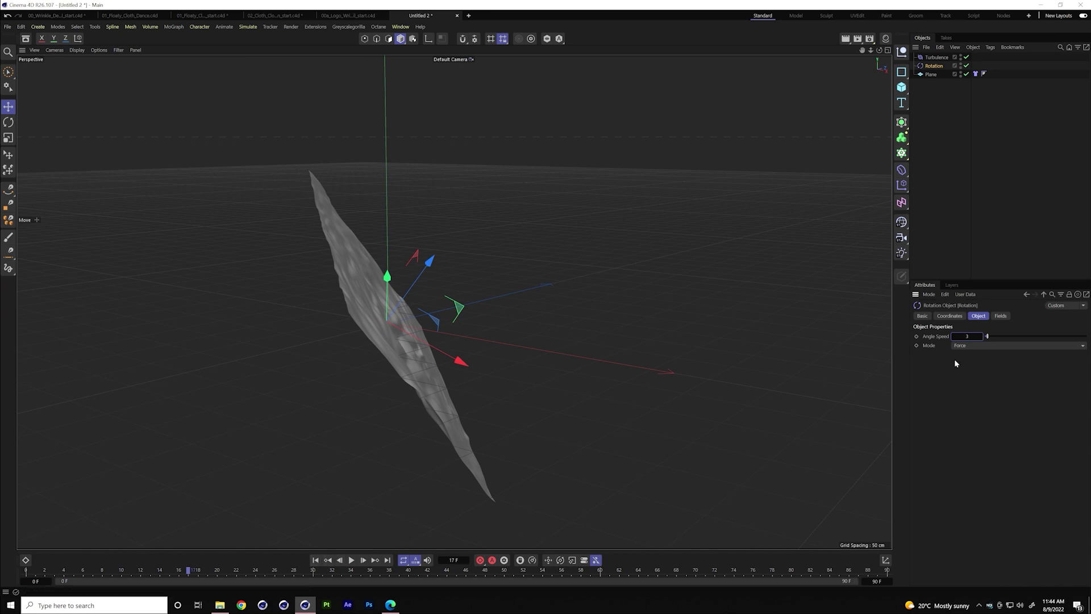
# Add a Capsule Field to the Rotation force to limit its area of effect
pyautogui.click(1001, 315)
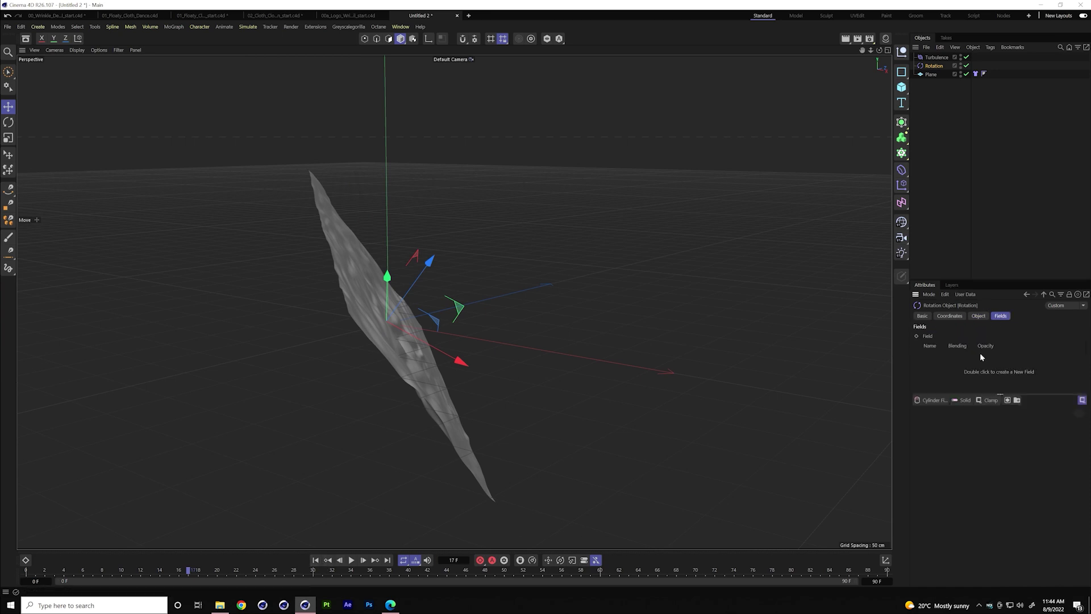
pyautogui.click(945, 402)
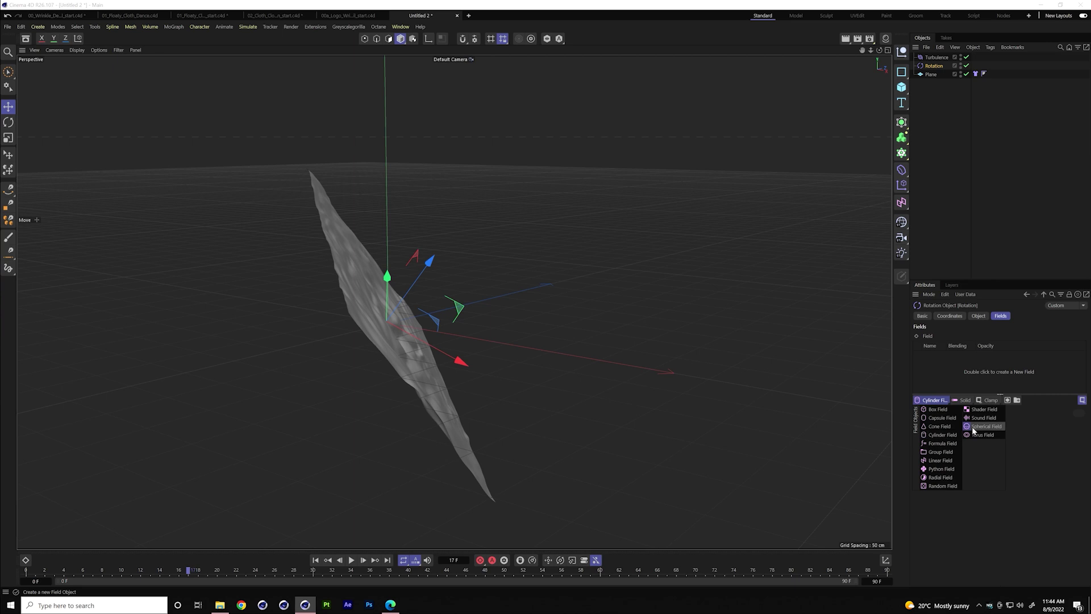
pyautogui.click(942, 418)
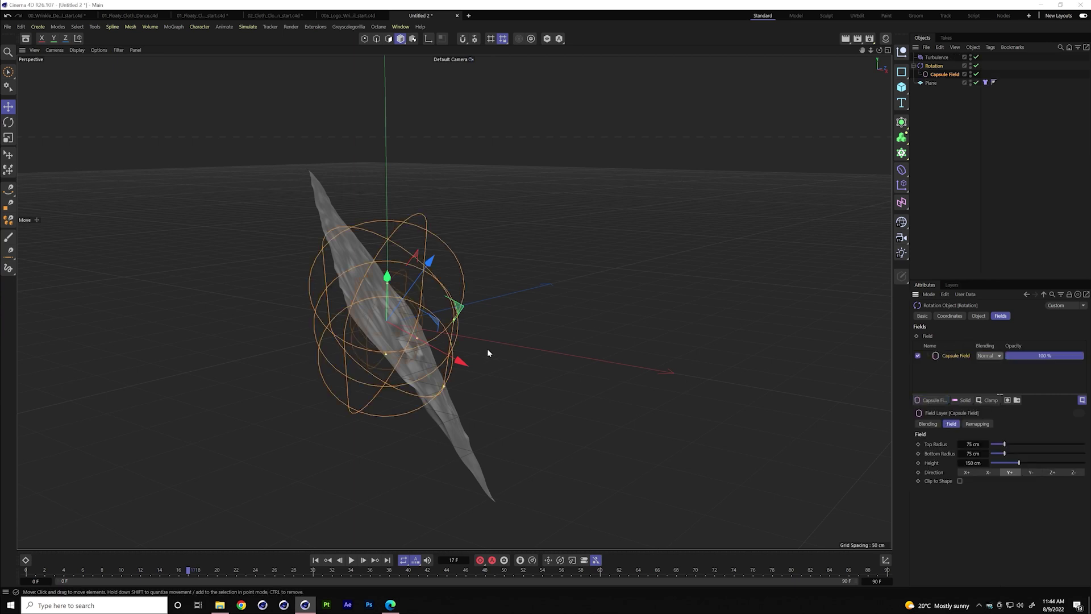
# Replay the simulation from another viewpoint to examine how the Capsule Field shapes the Rotation force's effect on the cloth
pyautogui.keyDown('alt'); pyautogui.moveTo(463, 296); pyautogui.dragTo(366, 318); pyautogui.keyUp('alt')
pyautogui.keyDown('alt'); pyautogui.moveTo(506, 294); pyautogui.dragTo(477, 291, button='middle'); pyautogui.keyUp('alt')
pyautogui.keyDown('alt'); pyautogui.moveTo(478, 291); pyautogui.dragTo(542, 258); pyautogui.keyUp('alt')
pyautogui.keyDown('alt'); pyautogui.moveTo(542, 257); pyautogui.dragTo(565, 256, button='right'); pyautogui.keyUp('alt')
pyautogui.keyDown('alt'); pyautogui.moveTo(565, 256); pyautogui.dragTo(489, 226, button='middle'); pyautogui.keyUp('alt')
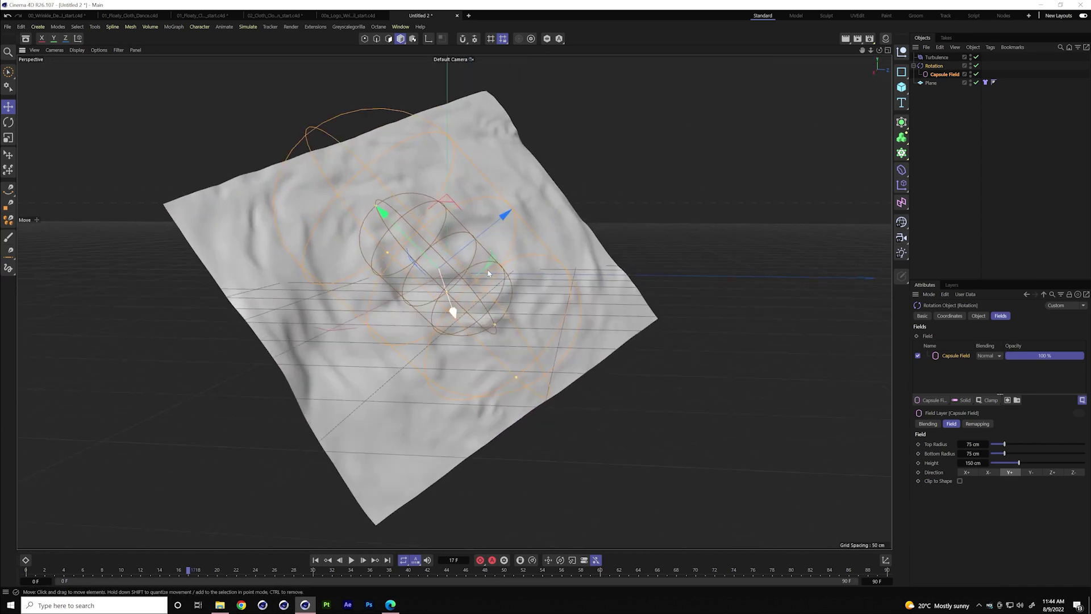
pyautogui.click(934, 65)
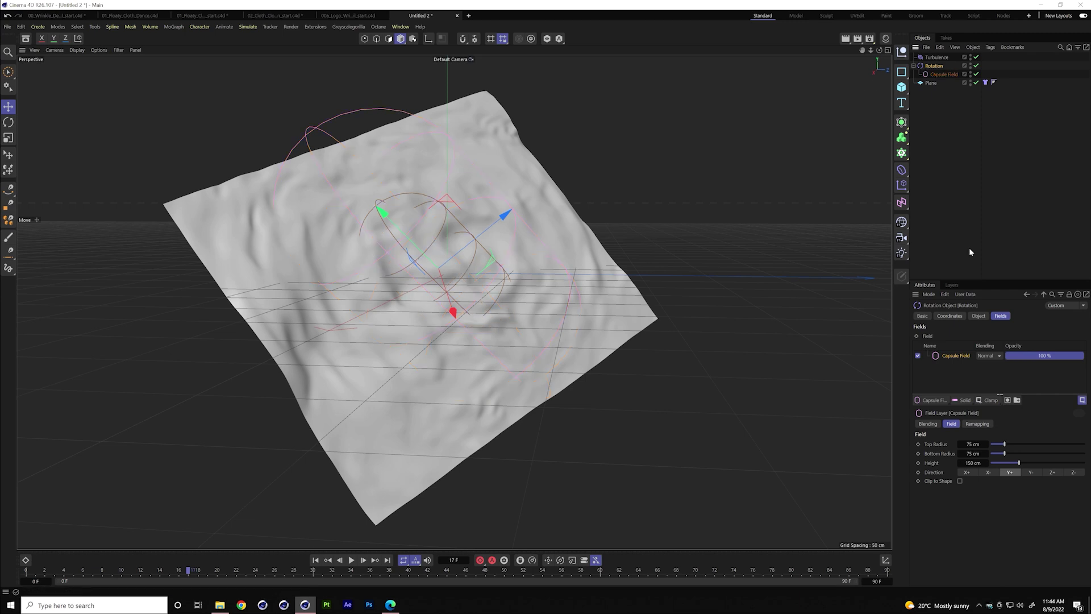
pyautogui.click(978, 316)
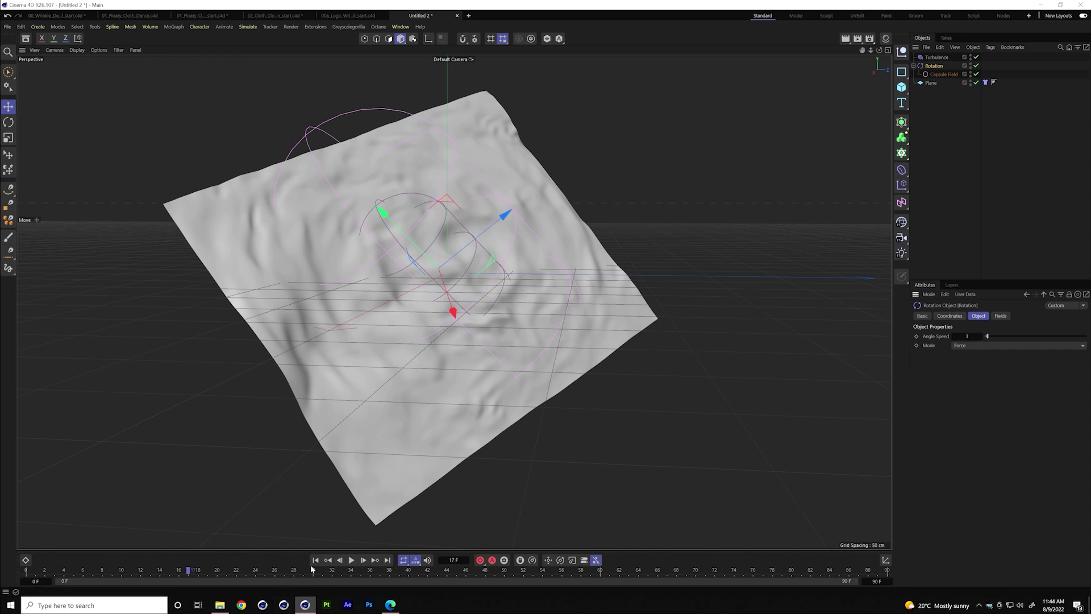
pyautogui.hotkey('shift', 'f')
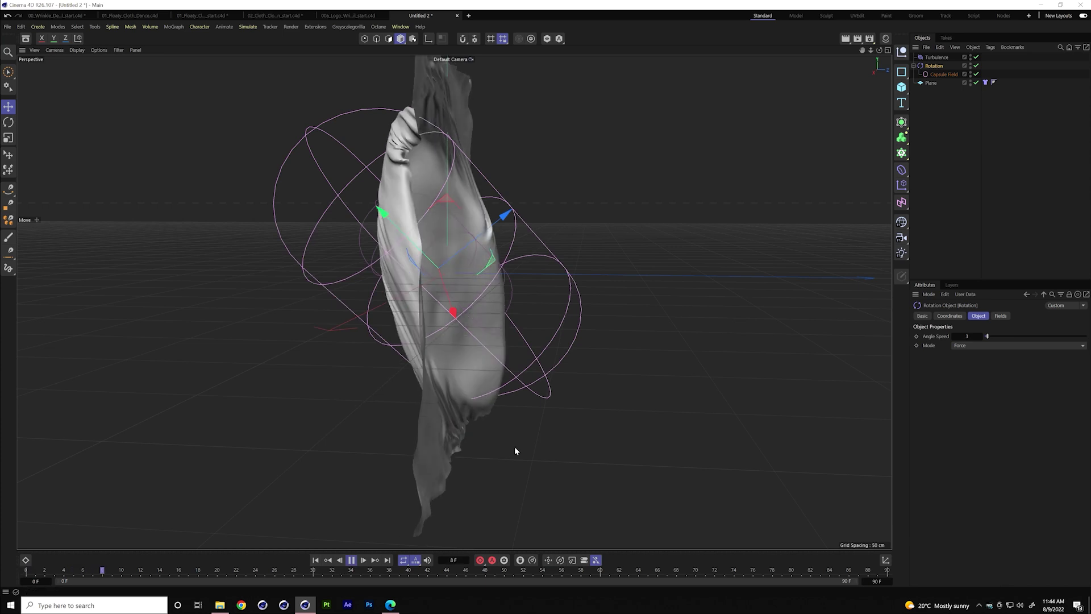
pyautogui.keyDown('alt'); pyautogui.moveTo(422, 334); pyautogui.dragTo(517, 290); pyautogui.keyUp('alt')
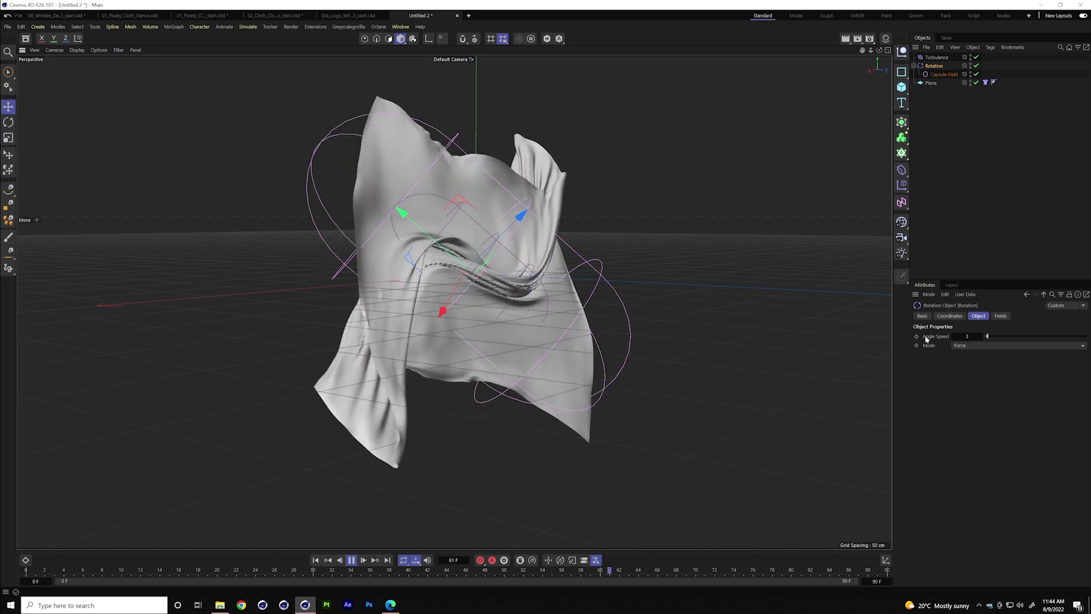
# Set the Rotation force's angle speed to 1, rotate its Capsule Field while the simulation plays, and stop playback
pyautogui.click(972, 335)
pyautogui.write('1')
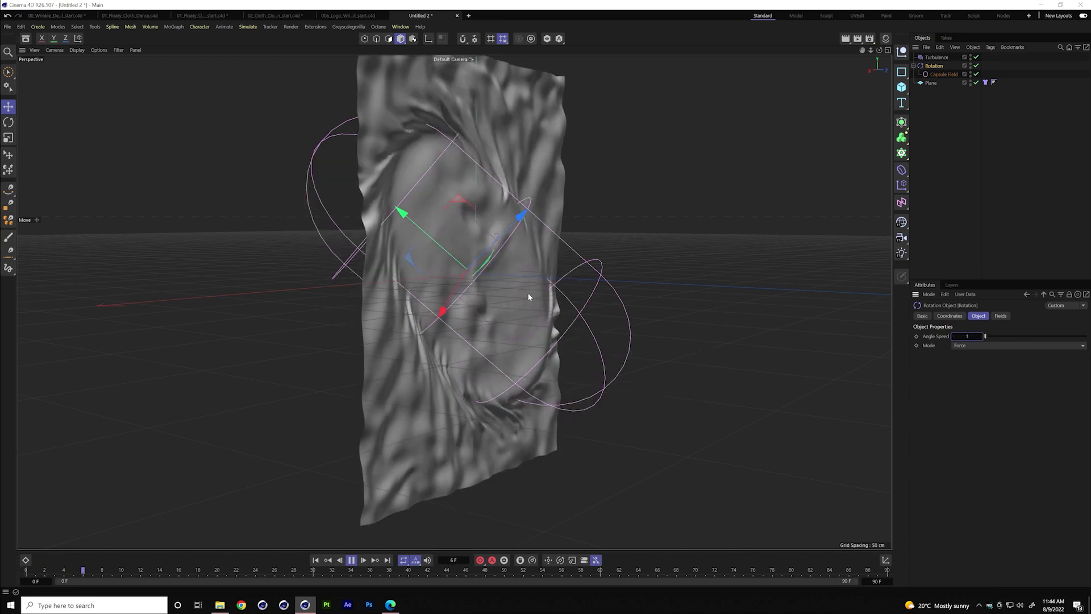
pyautogui.write('r')
pyautogui.click(943, 74)
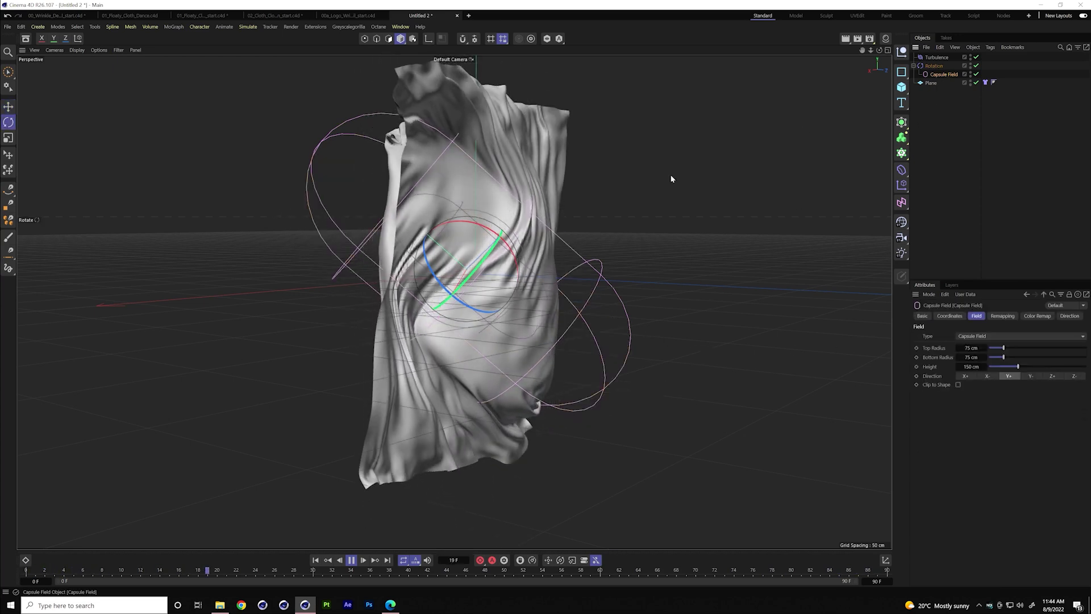
pyautogui.moveTo(494, 273); pyautogui.dragTo(470, 261)
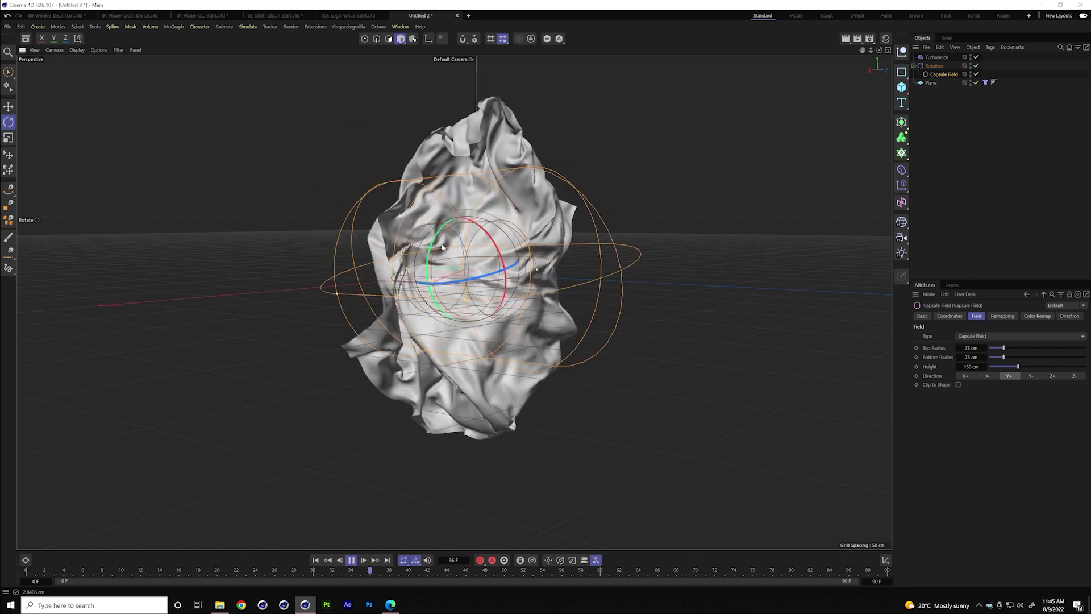
pyautogui.click(934, 66)
pyautogui.press('e')
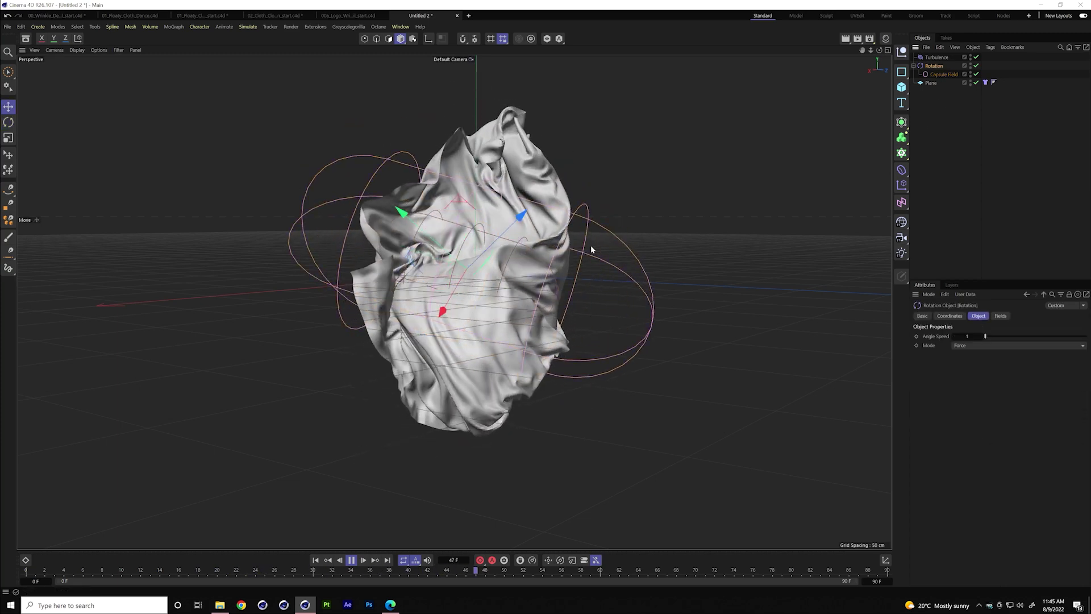
pyautogui.press('F8')
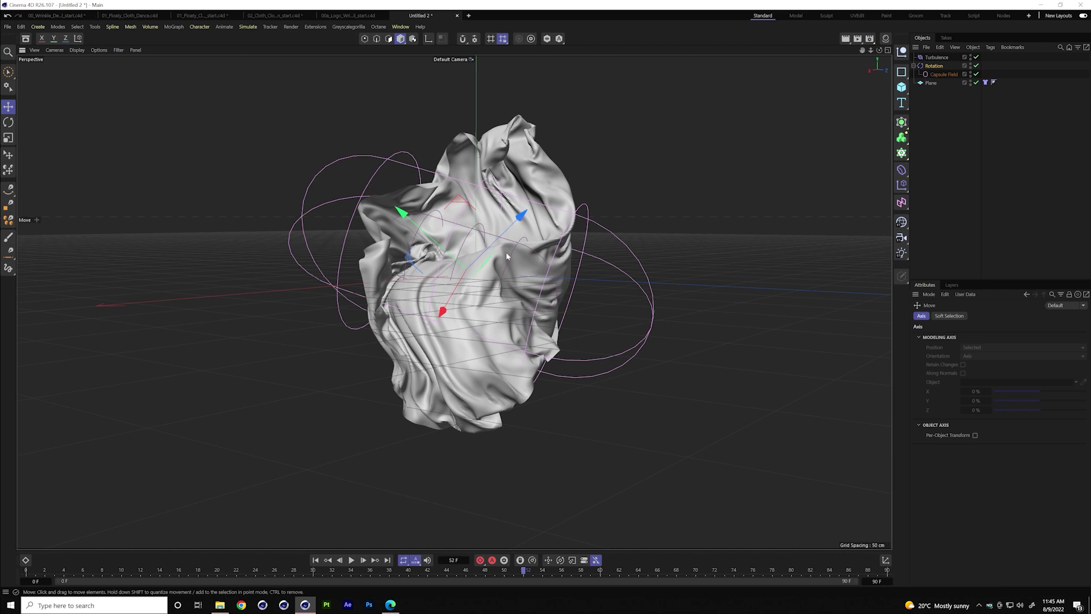
# Return to the first frame and add a Vibrate tag to the Rotation force
pyautogui.keyDown('alt'); pyautogui.moveTo(497, 263); pyautogui.dragTo(525, 261); pyautogui.keyUp('alt')
pyautogui.keyDown('alt'); pyautogui.moveTo(386, 240); pyautogui.dragTo(292, 294); pyautogui.keyUp('alt')
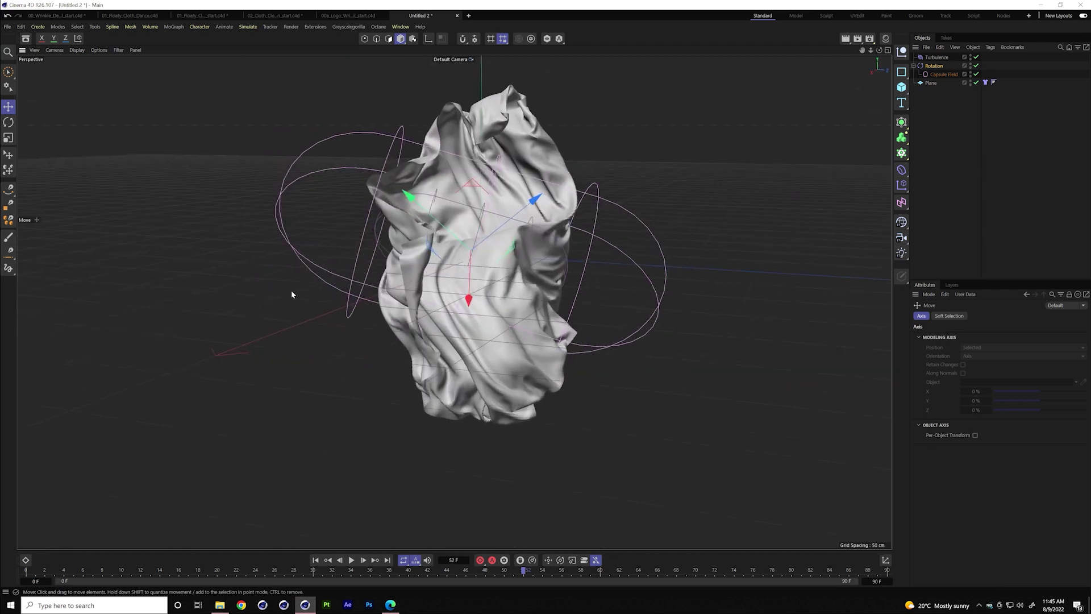
pyautogui.click(315, 560)
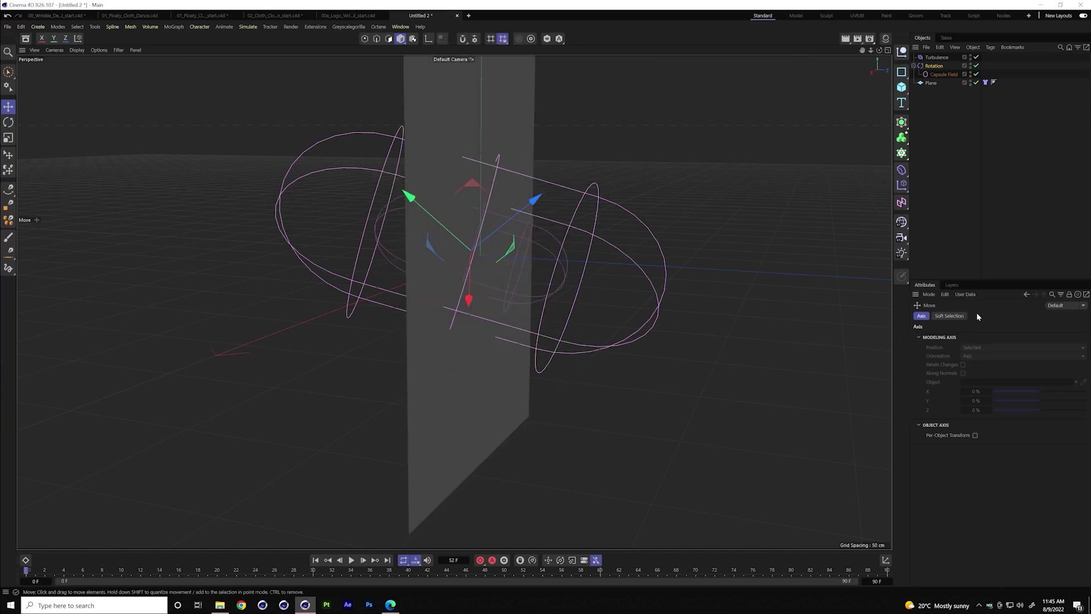
pyautogui.rightClick(944, 76)
pyautogui.moveTo(952, 89)
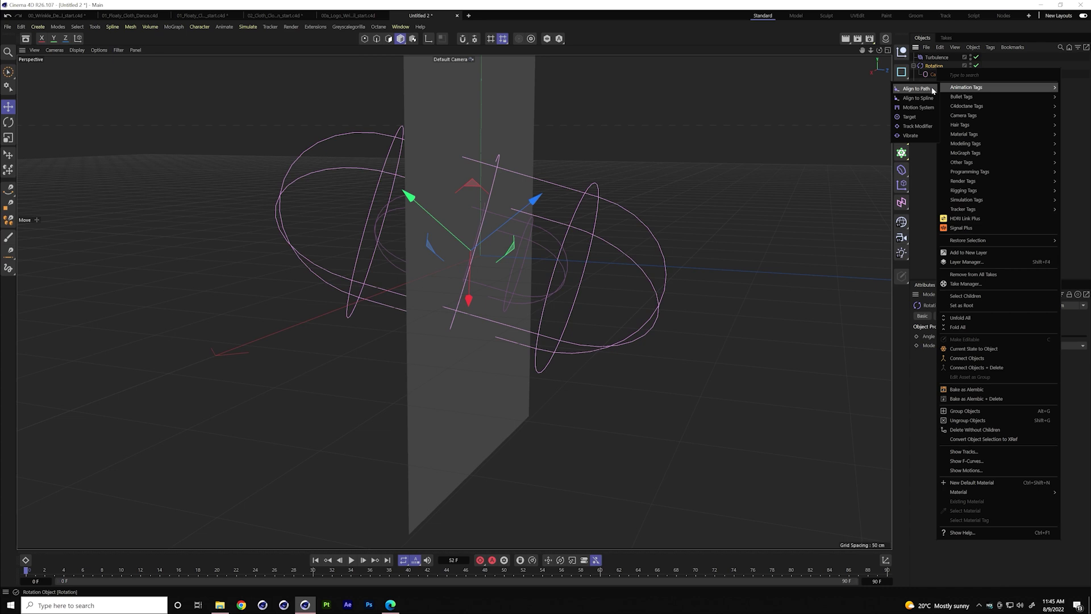
pyautogui.click(911, 135)
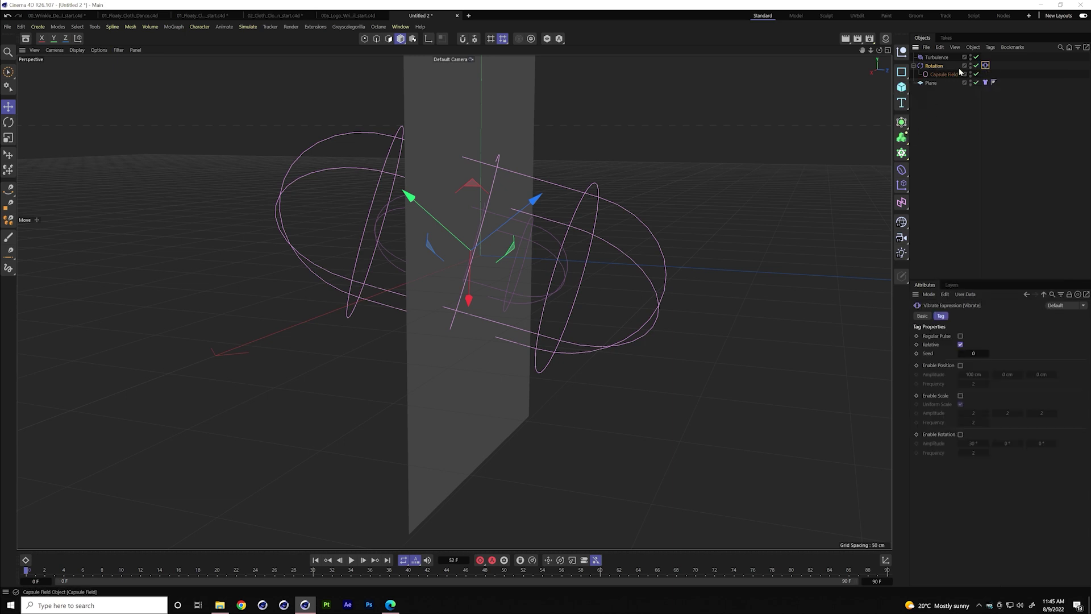
# Enable rotation on the Vibrate tag with amplitudes of 90°, 160° and 155° and a frequency of 0.3, and start playback
pyautogui.click(961, 435)
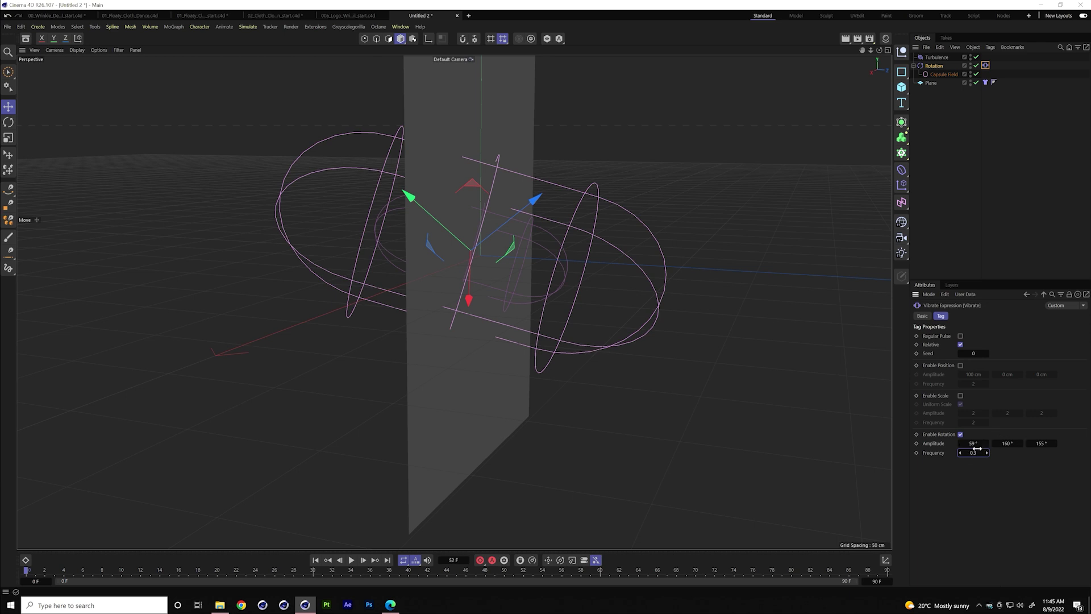
pyautogui.click(351, 560)
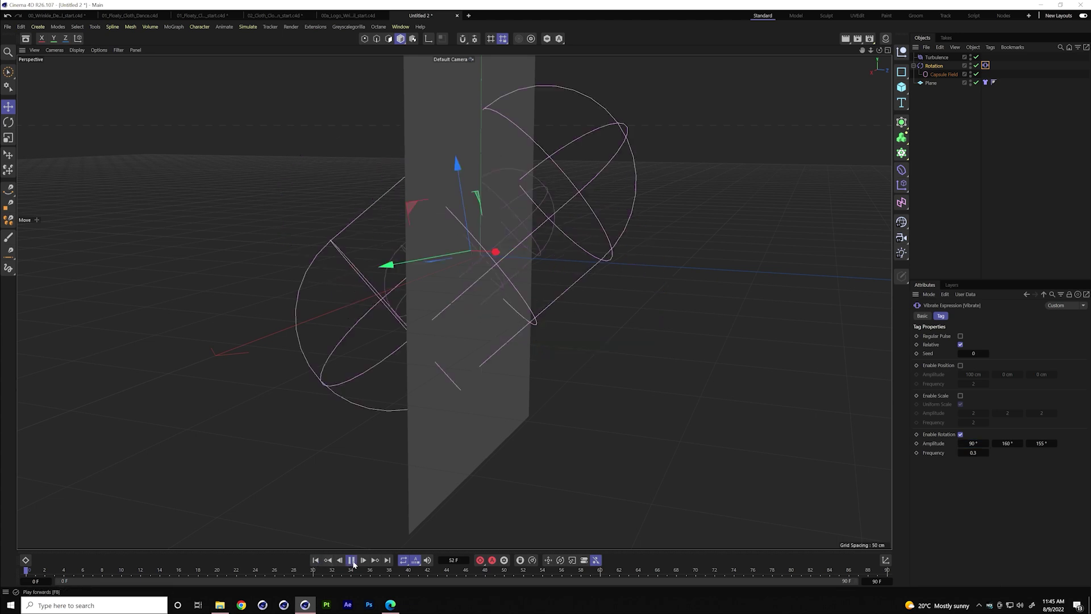
# Replay the simulation from the first frame and extend the timeline's preview range to 300 frames
pyautogui.click(933, 66)
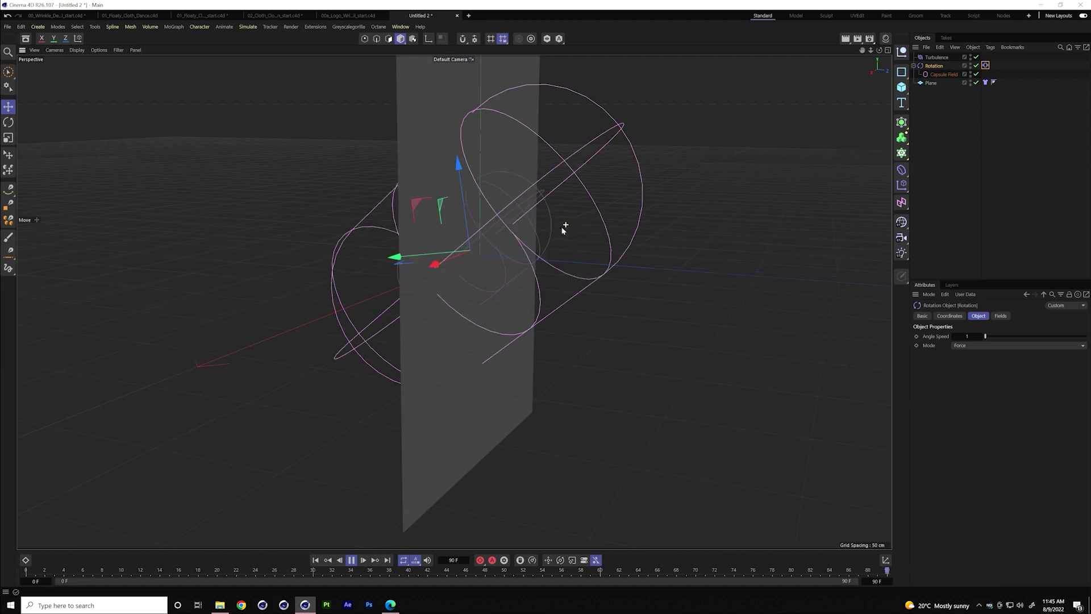
pyautogui.click(316, 560)
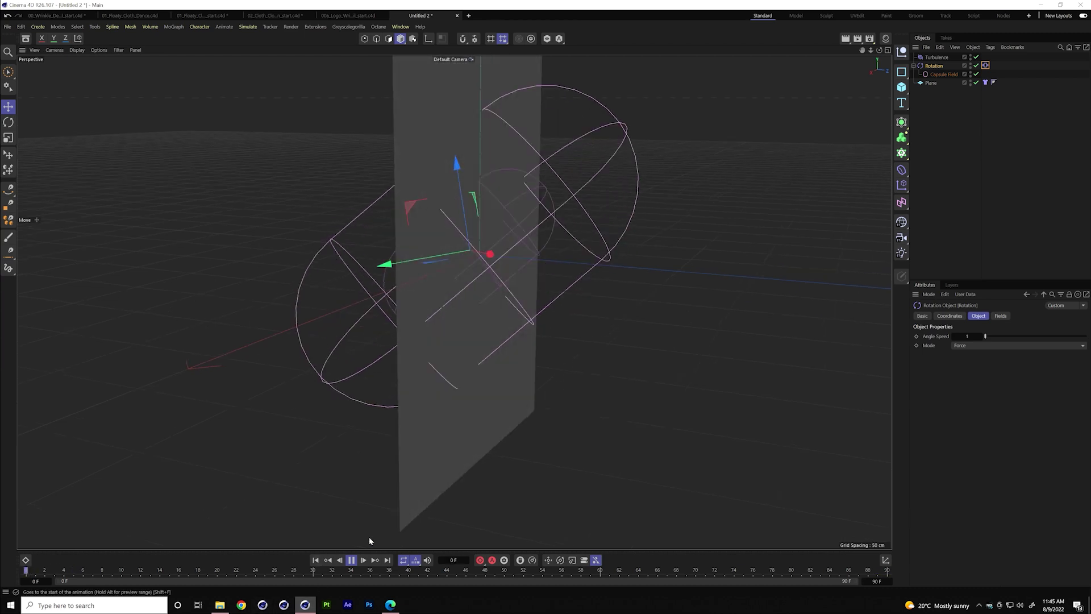
pyautogui.moveTo(864, 582); pyautogui.dragTo(880, 581)
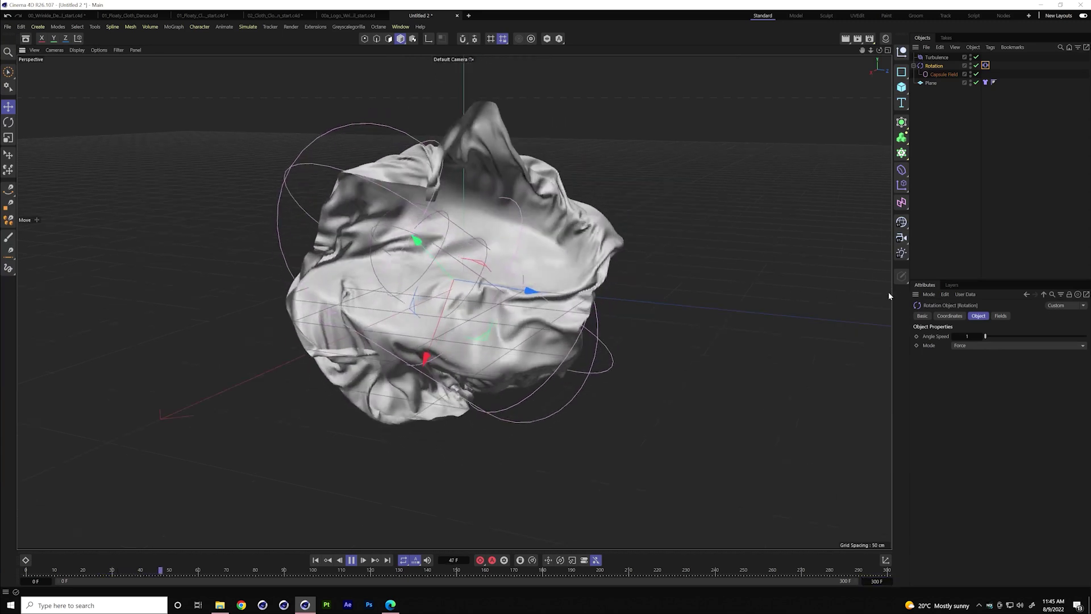
# Check the plane's Cloth tag mass and set the project's simulation substeps to 5
pyautogui.click(986, 83)
pyautogui.click(941, 316)
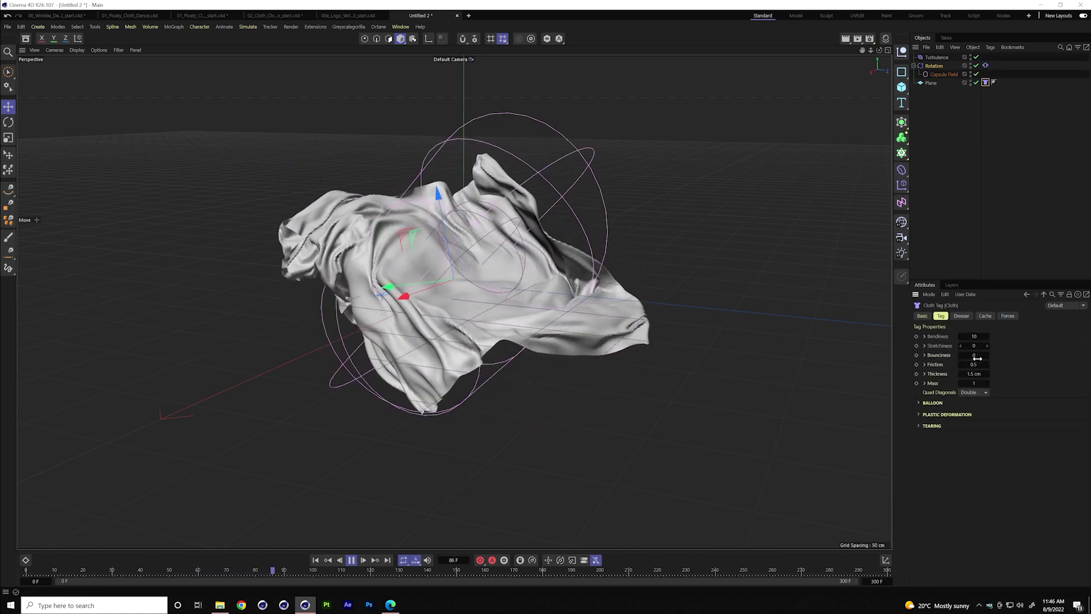
pyautogui.click(978, 384)
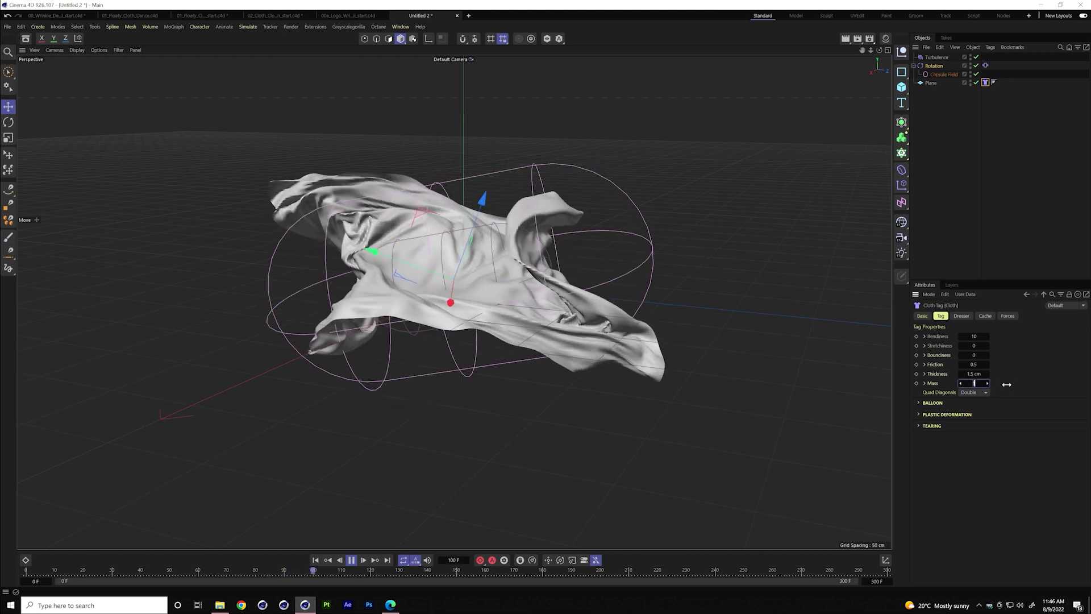
pyautogui.click(1015, 162)
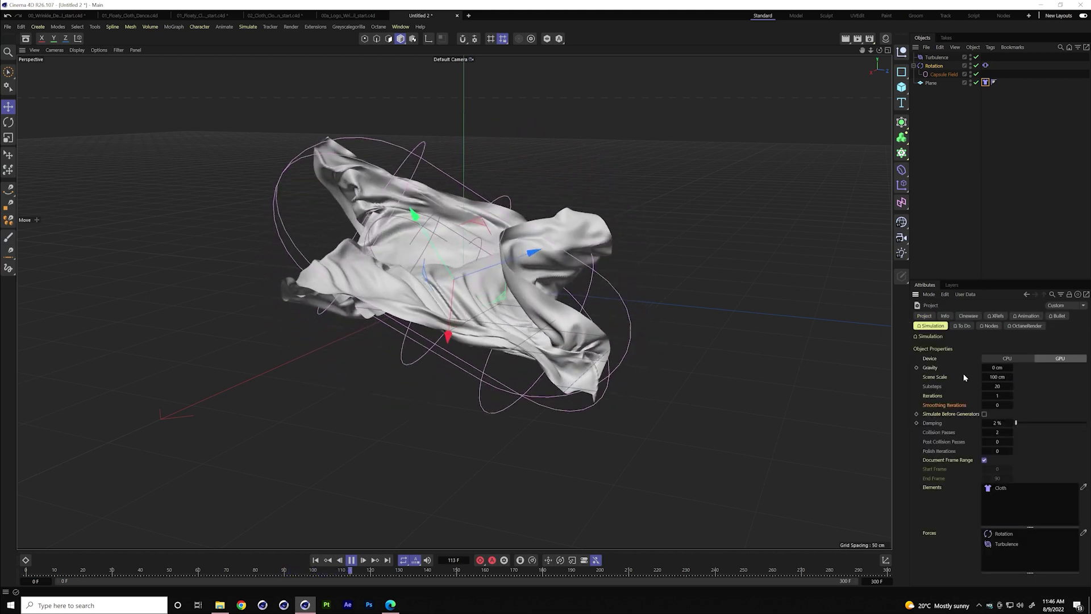
pyautogui.doubleClick(997, 386)
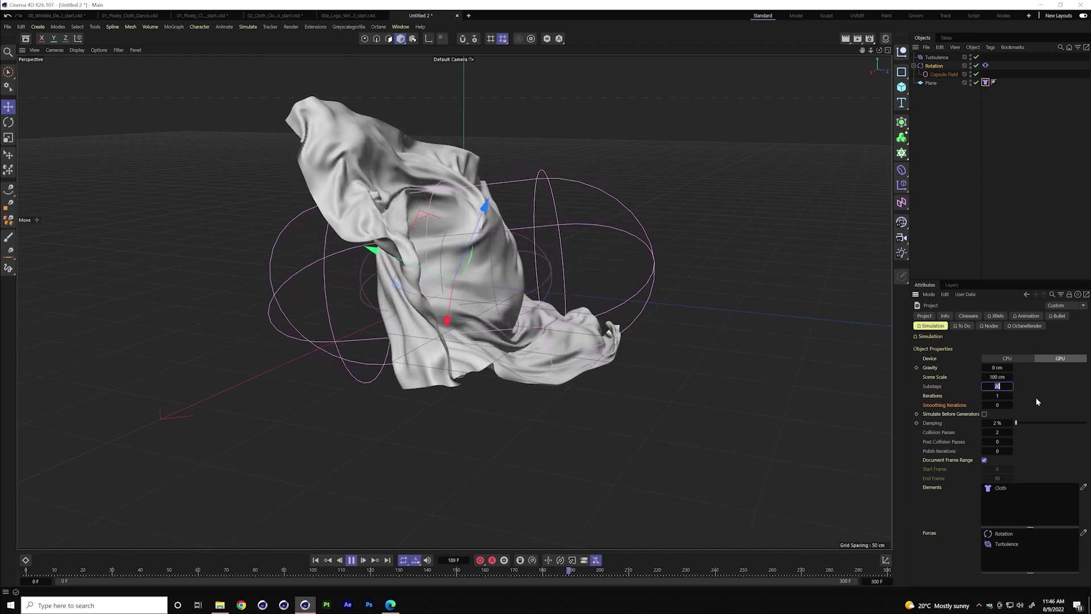
pyautogui.write('5')
pyautogui.press('Return')
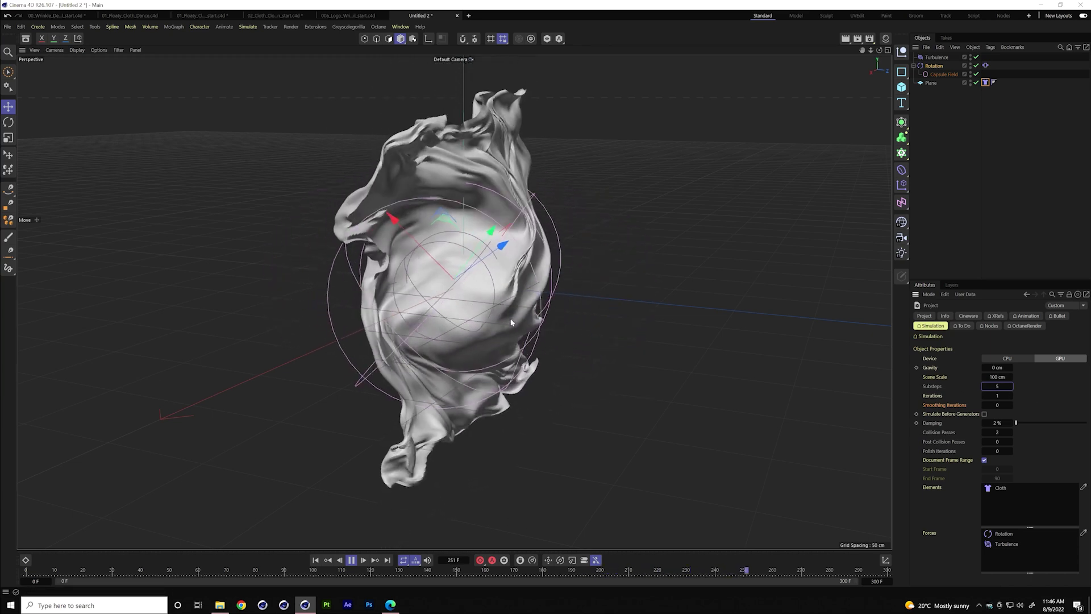
# Set the cloth's bendiness to 50 and replay the simulation from the first frame
pyautogui.click(986, 82)
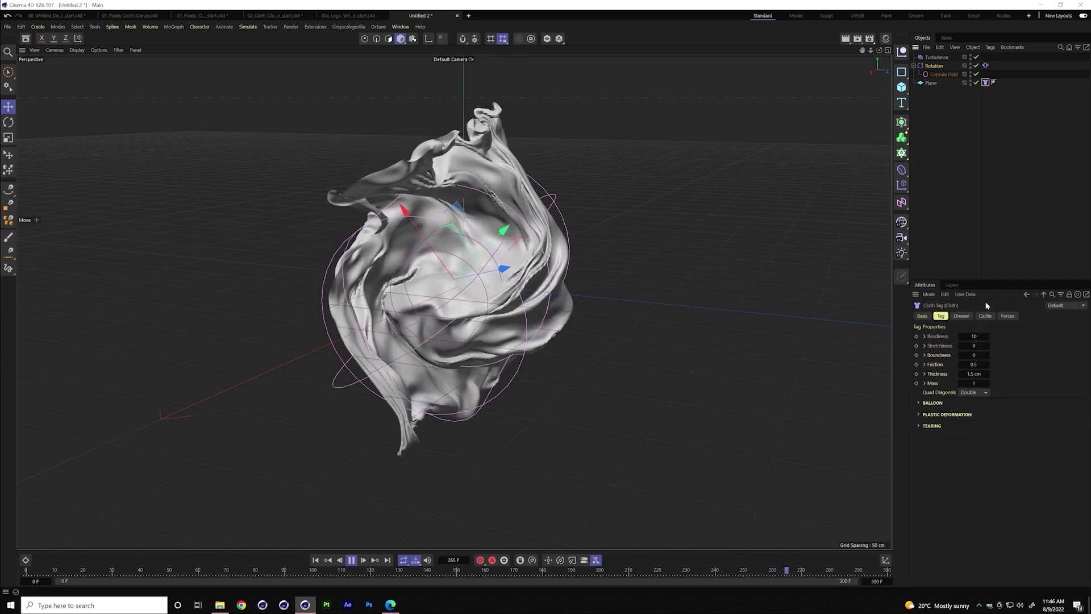
pyautogui.click(975, 336)
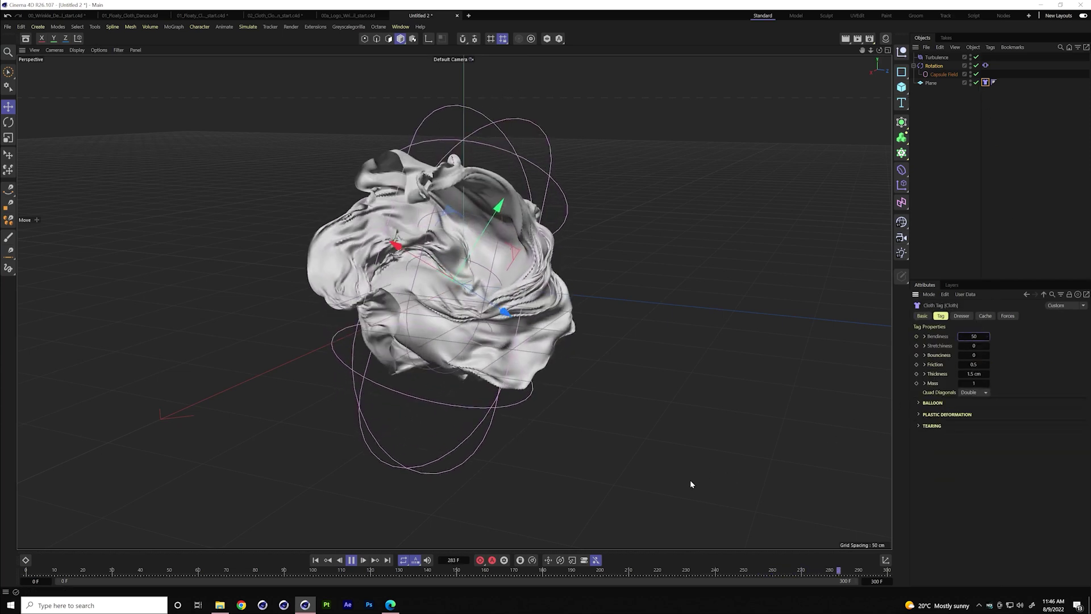
pyautogui.click(315, 561)
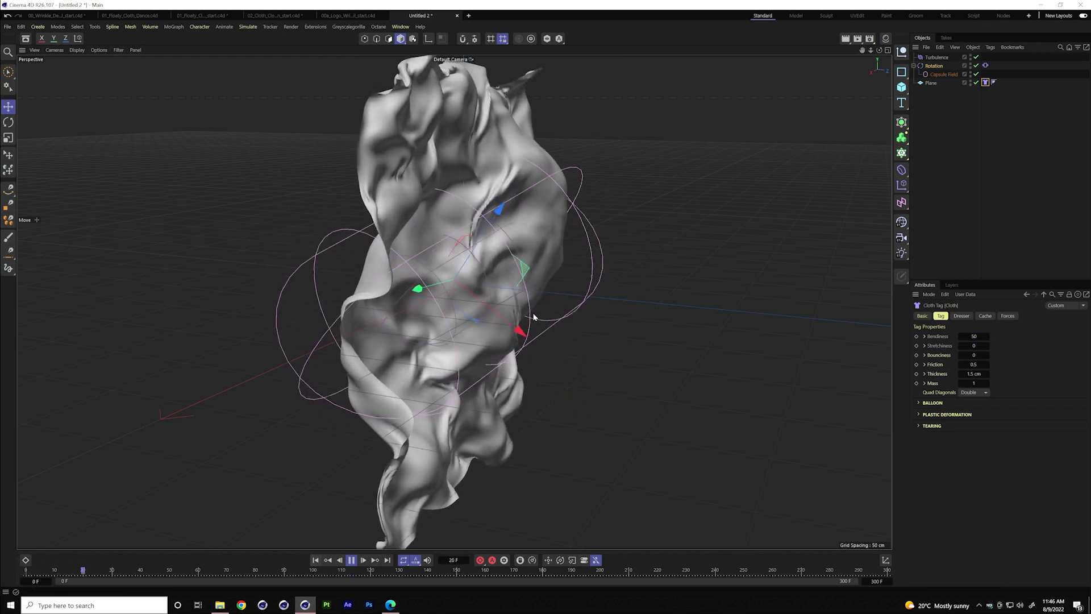
# Lower the Turbulence strength to 2.6 cm and change its mode to Force
pyautogui.click(936, 58)
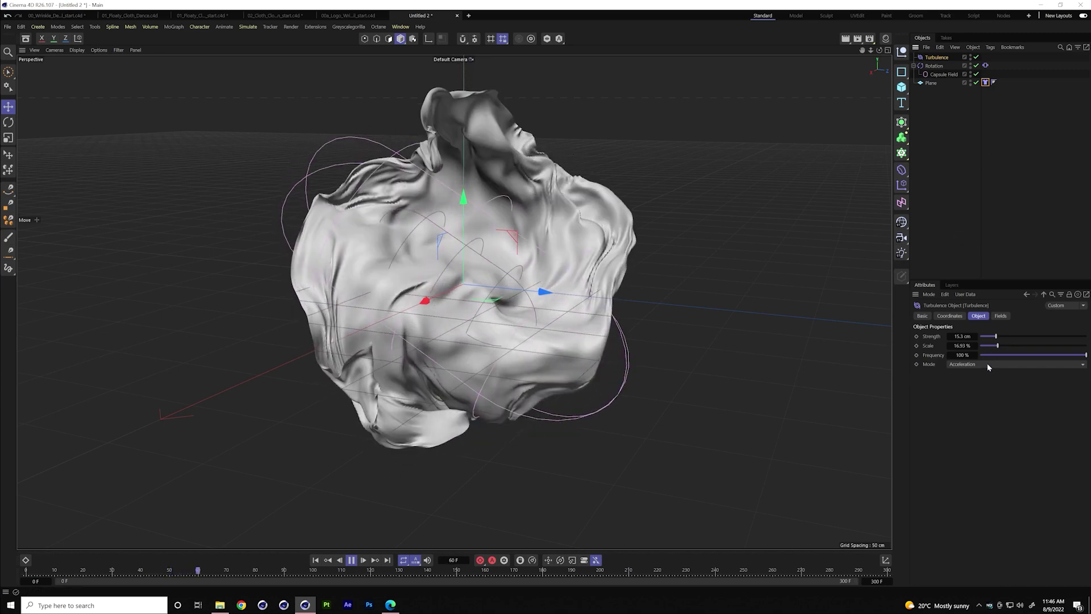
pyautogui.moveTo(995, 336); pyautogui.dragTo(985, 337)
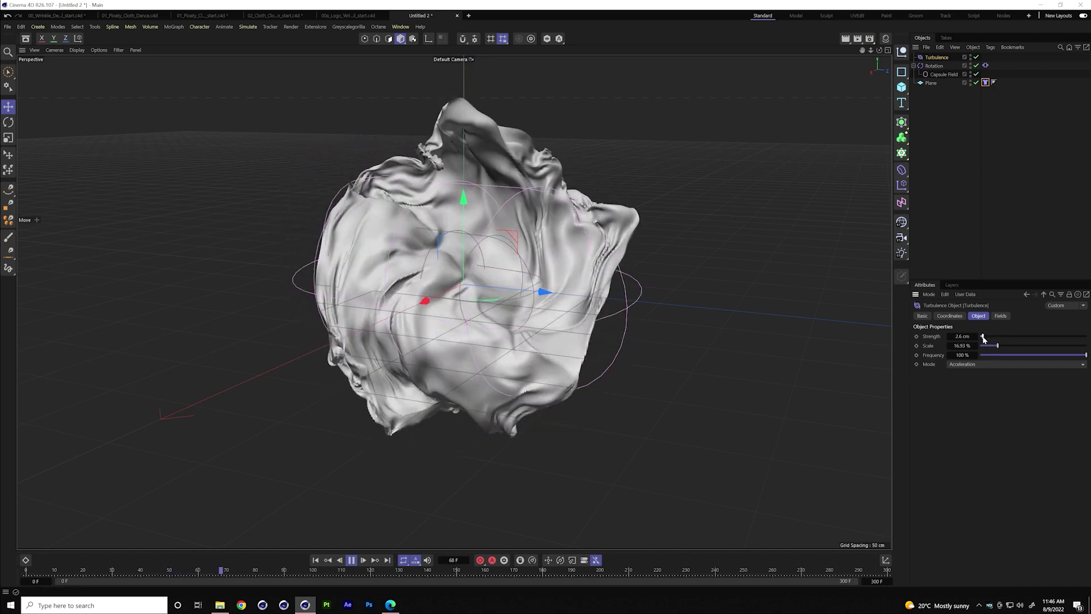
pyautogui.click(978, 364)
pyautogui.click(978, 382)
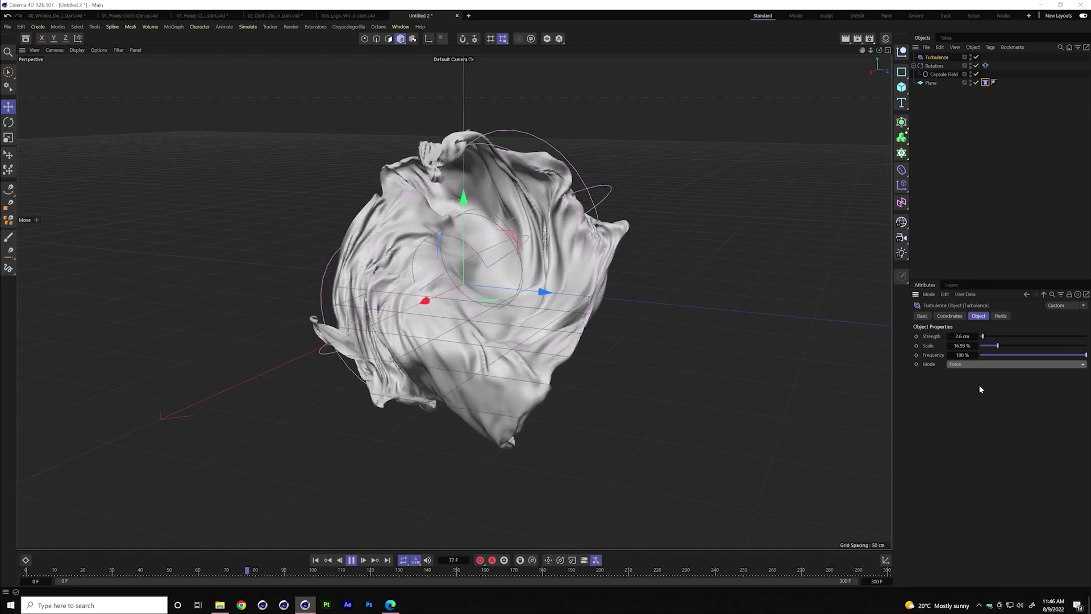
# Open the plane's Cloth tag settings, stop the simulation and return to the first frame
pyautogui.click(986, 82)
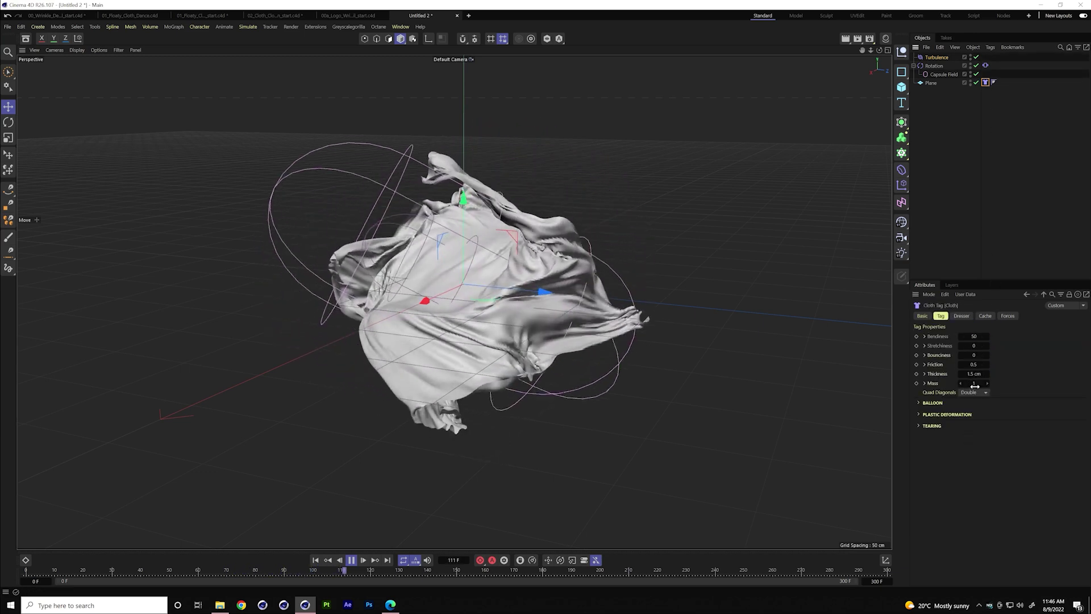
pyautogui.keyDown('alt'); pyautogui.moveTo(398, 327); pyautogui.dragTo(500, 418); pyautogui.keyUp('alt')
pyautogui.click(351, 559)
pyautogui.click(315, 559)
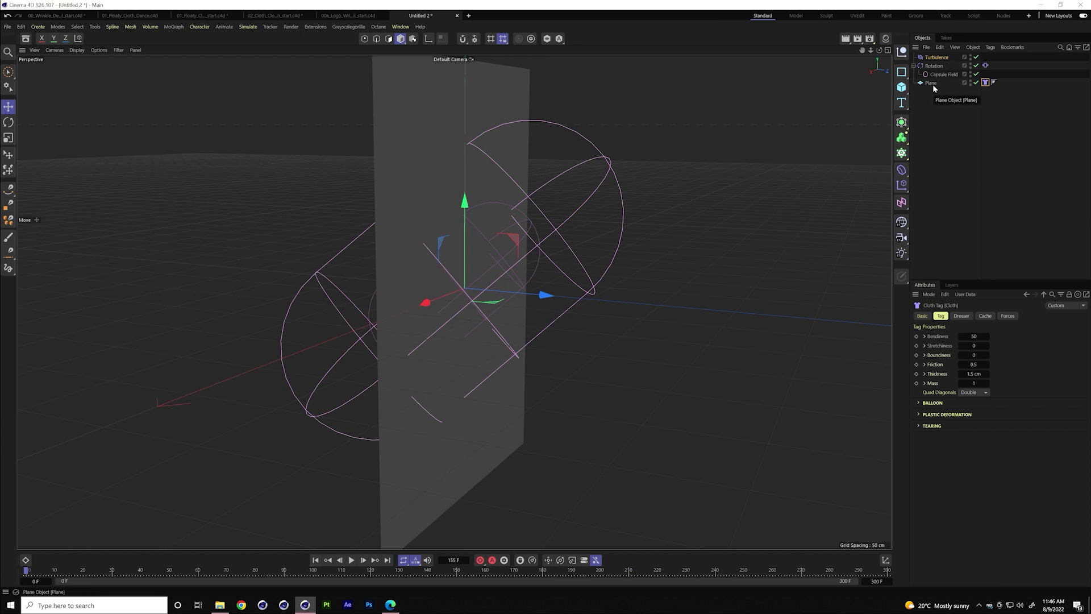
# Duplicate the cloth plane without keeping a second Turbulence, and offset the copy slightly from the original
pyautogui.keyDown('ctrl'); pyautogui.moveTo(935, 100); pyautogui.dragTo(935, 105); pyautogui.keyUp('ctrl')
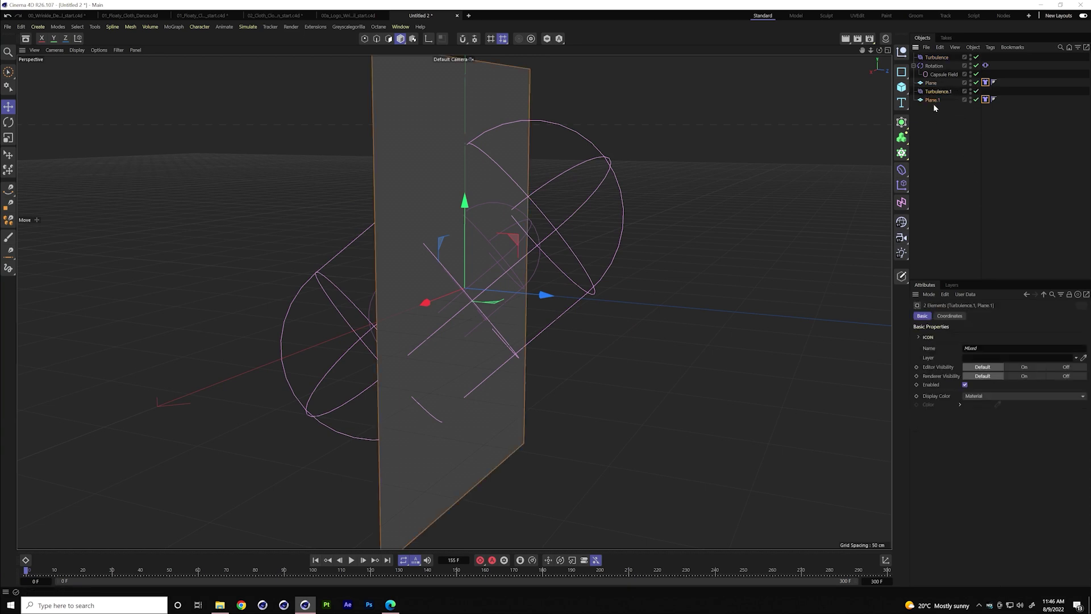
pyautogui.click(937, 91)
pyautogui.press('Delete')
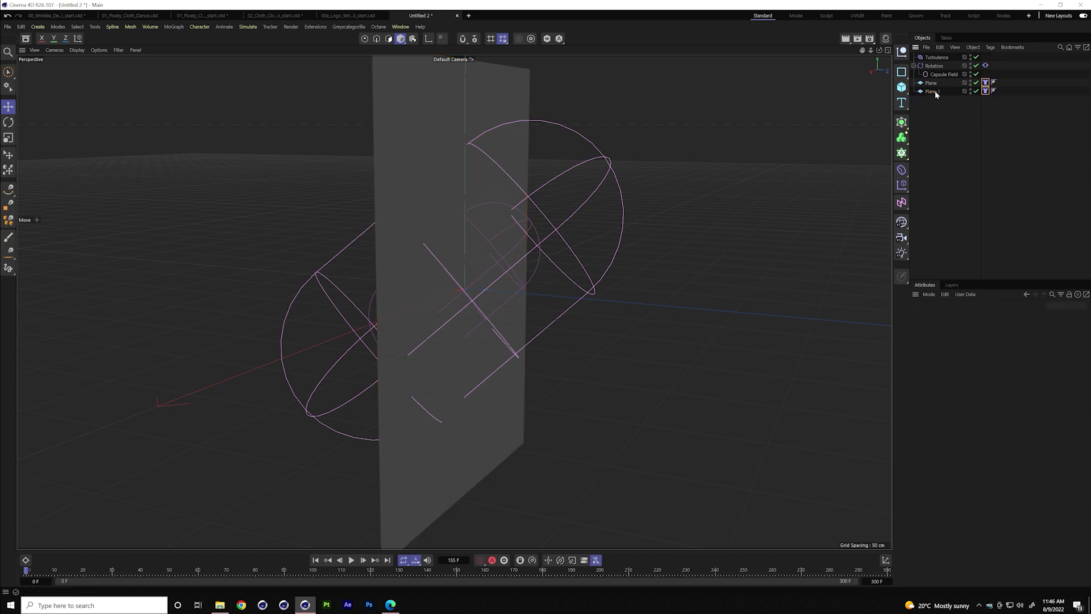
pyautogui.keyDown('alt'); pyautogui.moveTo(541, 281); pyautogui.dragTo(523, 326); pyautogui.keyUp('alt')
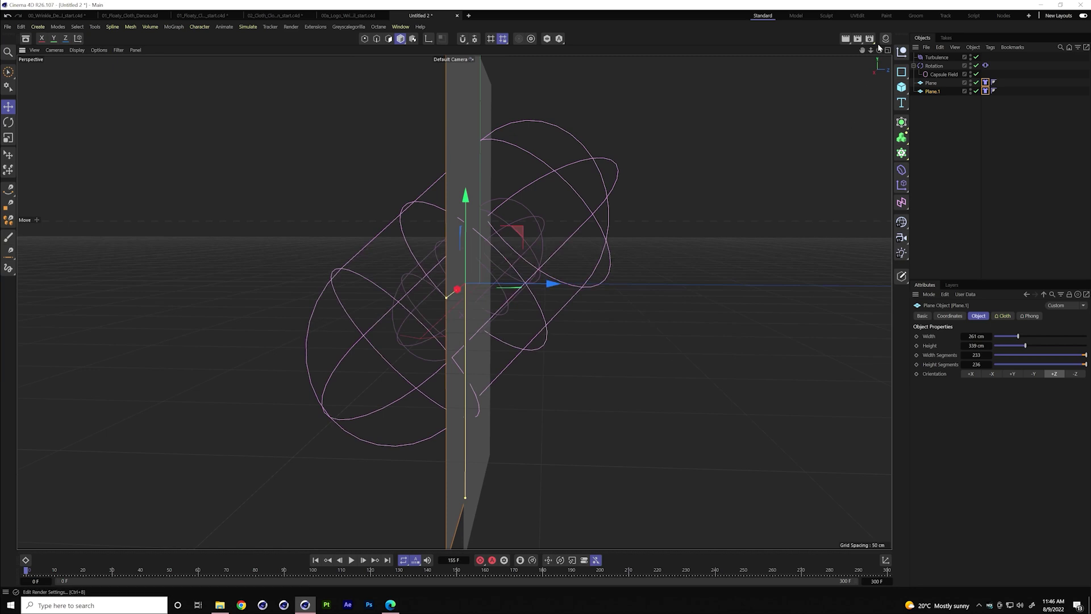
# Create a default material on the duplicated plane and color it blue with hue 213° and saturation 100%
pyautogui.click(885, 38)
pyautogui.rightClick(783, 78)
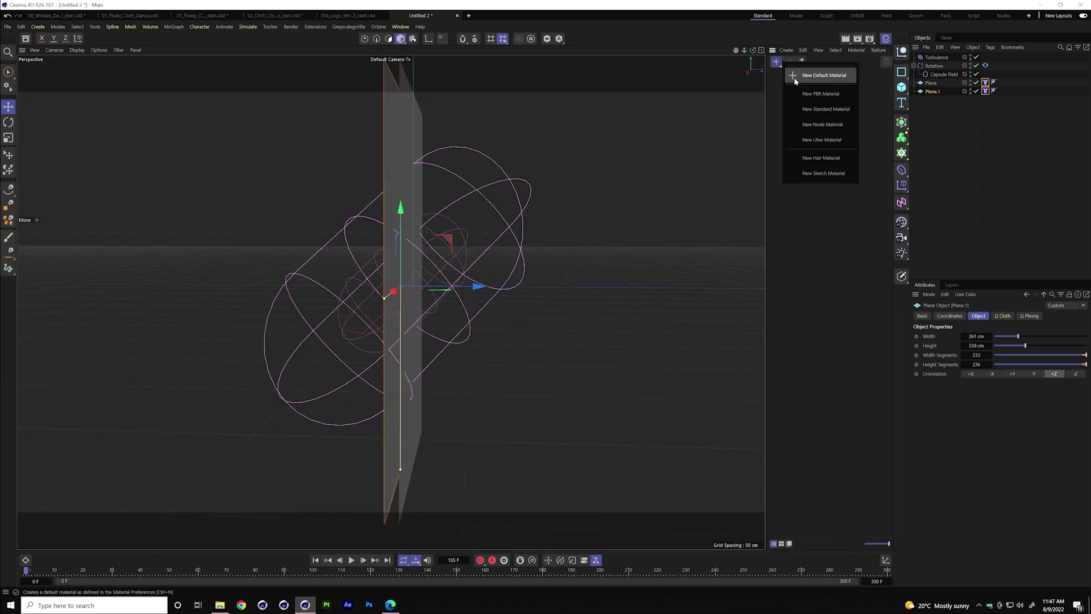
pyautogui.click(793, 78)
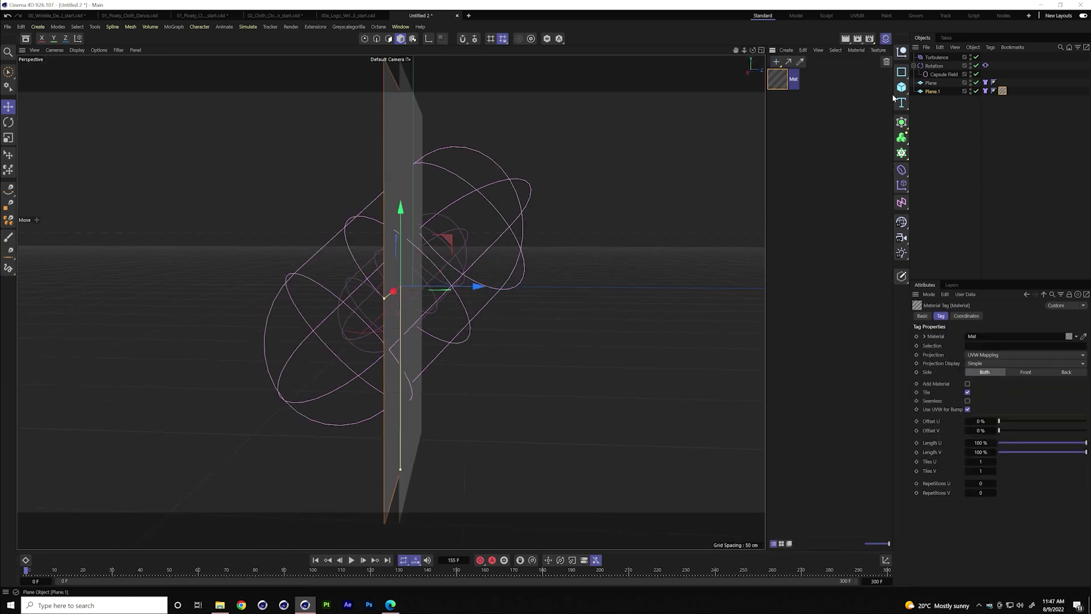
pyautogui.doubleClick(779, 78)
pyautogui.moveTo(931, 142); pyautogui.dragTo(1063, 140)
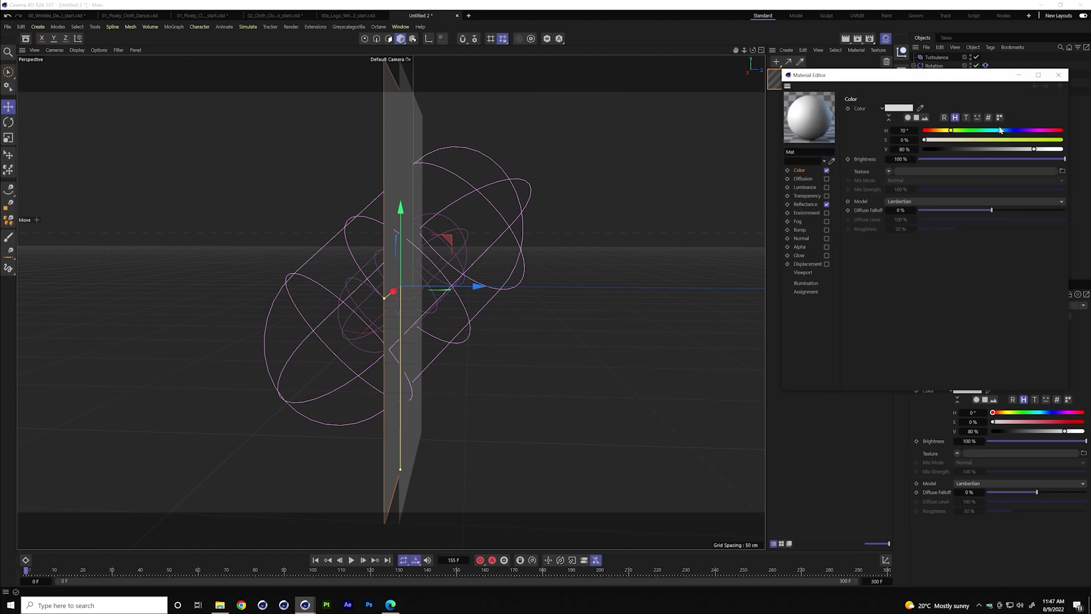
pyautogui.click(1004, 130)
pyautogui.click(1058, 74)
# Play the simulation and examine from several sides how the two cloth layers interact
pyautogui.click(351, 559)
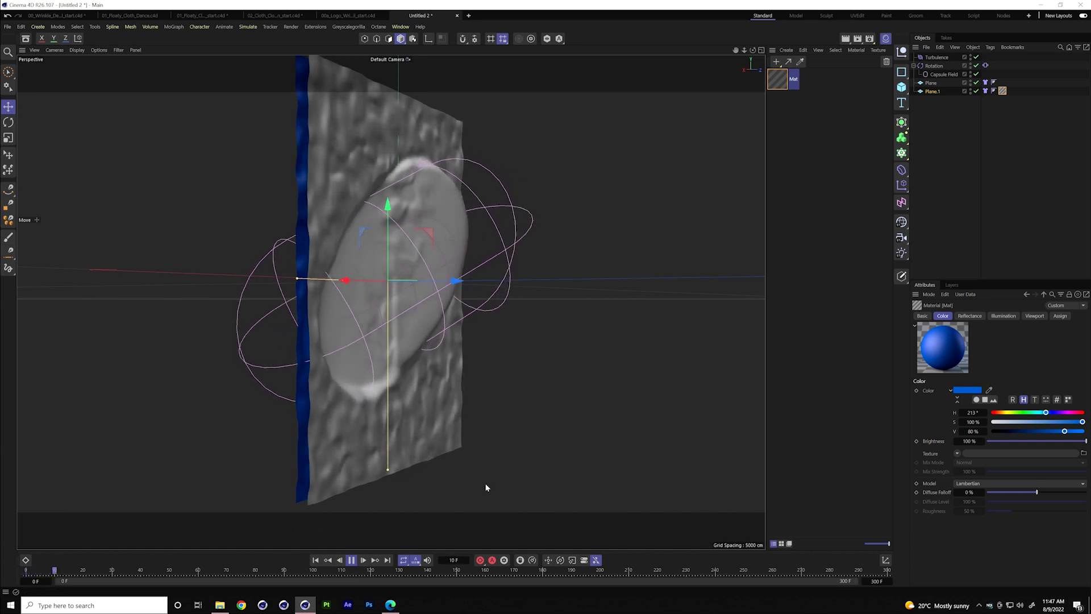
pyautogui.keyDown('alt'); pyautogui.moveTo(500, 269); pyautogui.dragTo(584, 281); pyautogui.keyUp('alt')
pyautogui.keyDown('alt'); pyautogui.moveTo(500, 297); pyautogui.dragTo(653, 273); pyautogui.keyUp('alt')
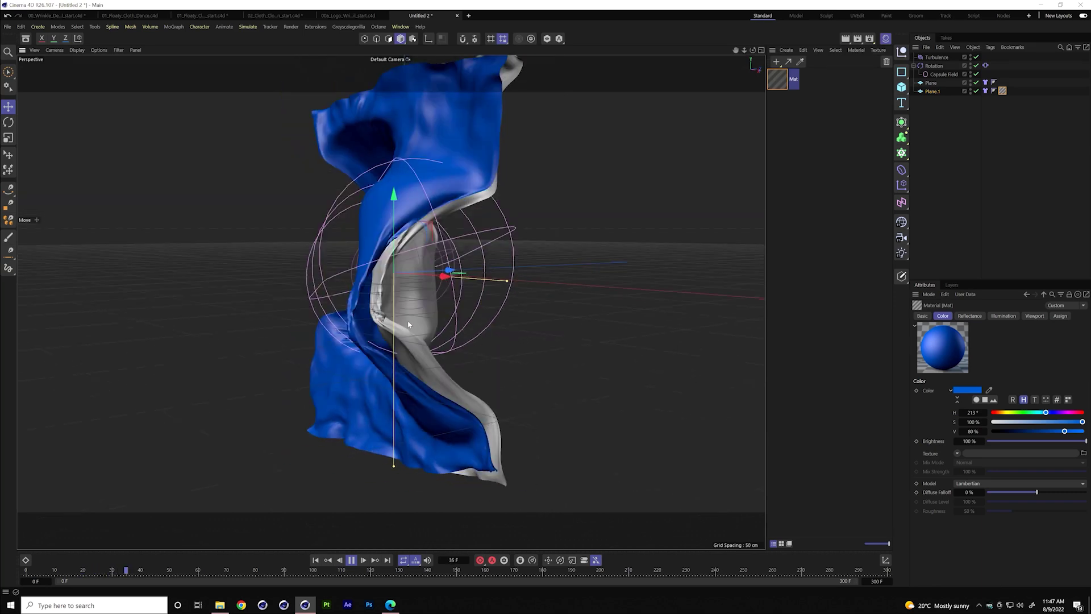
pyautogui.keyDown('alt'); pyautogui.moveTo(563, 278); pyautogui.dragTo(553, 285); pyautogui.keyUp('alt')
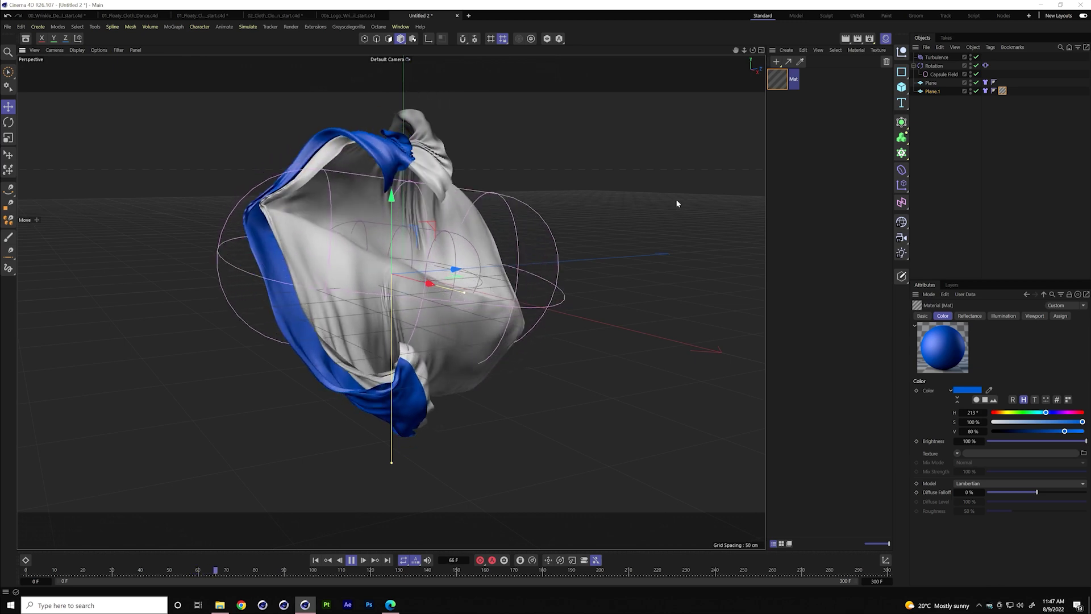
# Shorten the Rotation force's Capsule Field to a height of about 83 cm while the simulation plays
pyautogui.click(942, 76)
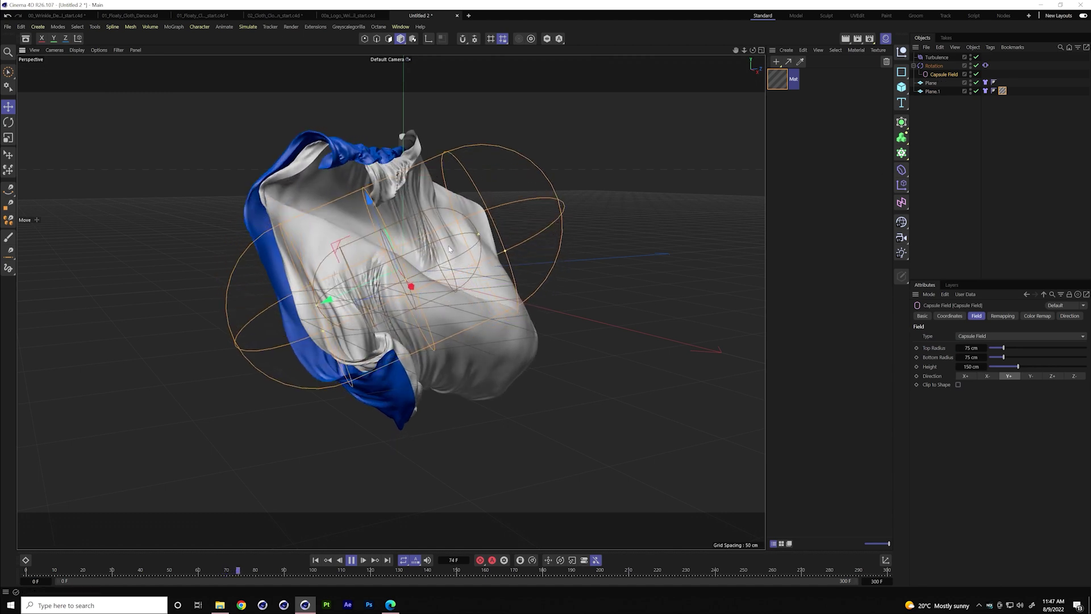
pyautogui.moveTo(449, 249); pyautogui.dragTo(400, 370)
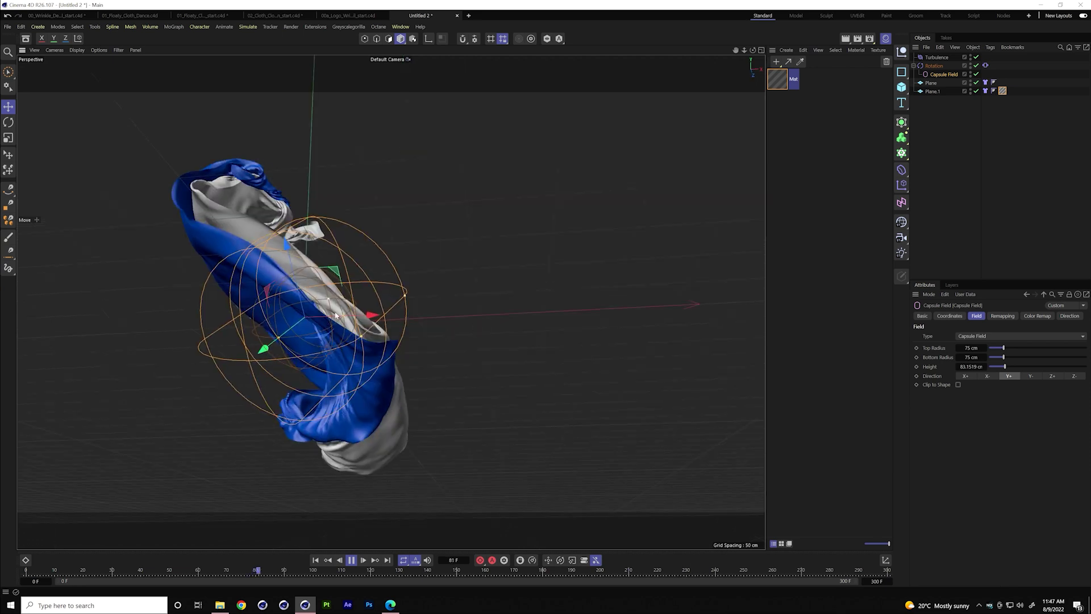
pyautogui.keyDown('alt'); pyautogui.moveTo(300, 336); pyautogui.dragTo(636, 418); pyautogui.keyUp('alt')
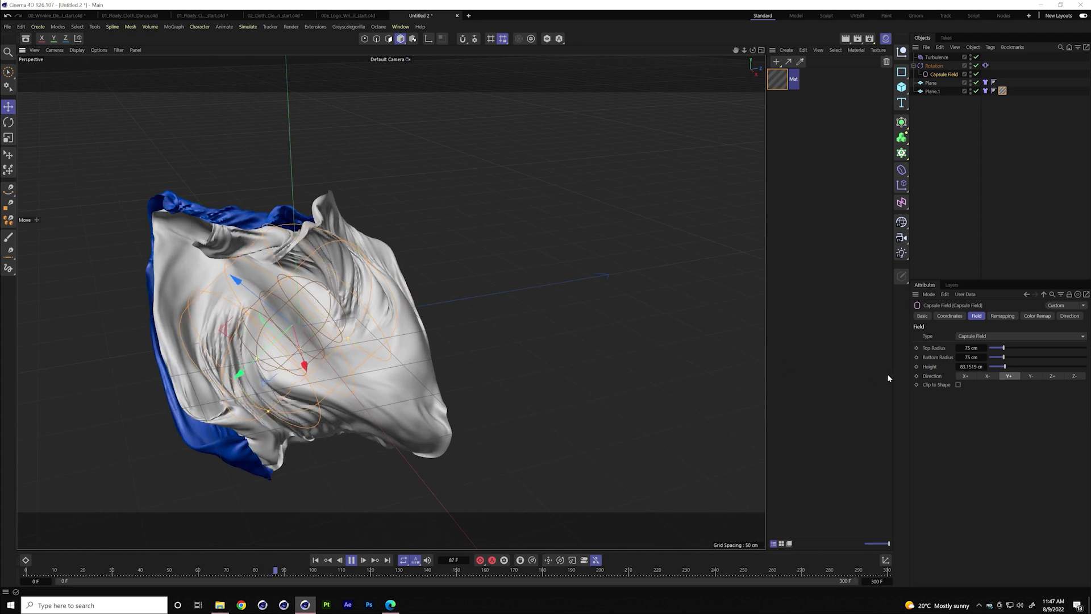
# Raise the project's simulation damping to 17% and replay the simulation from the first frame
pyautogui.hotkey('ctrl', 'd')
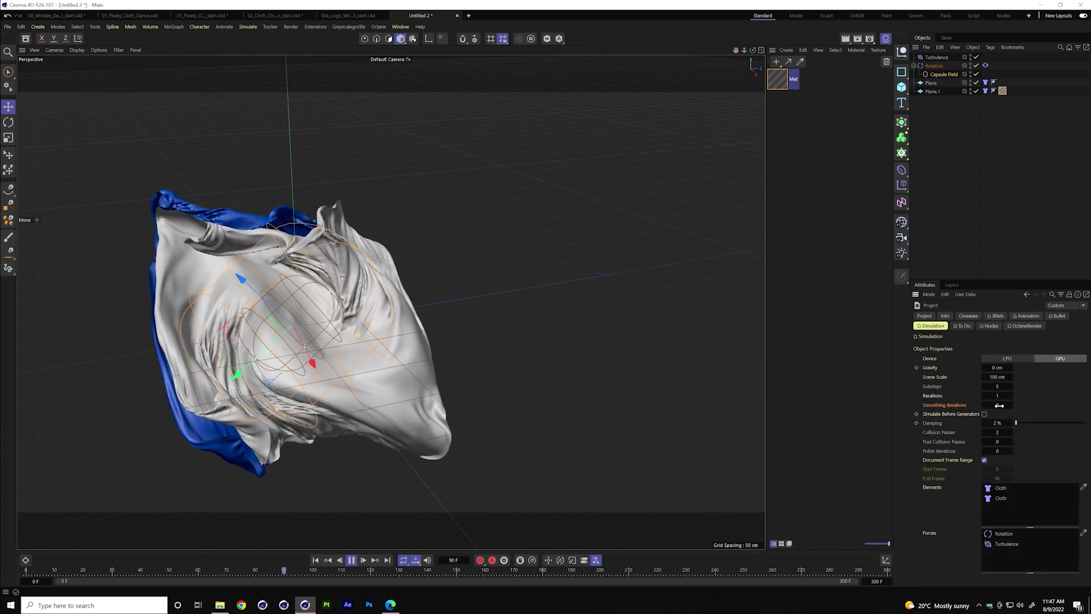
pyautogui.click(999, 405)
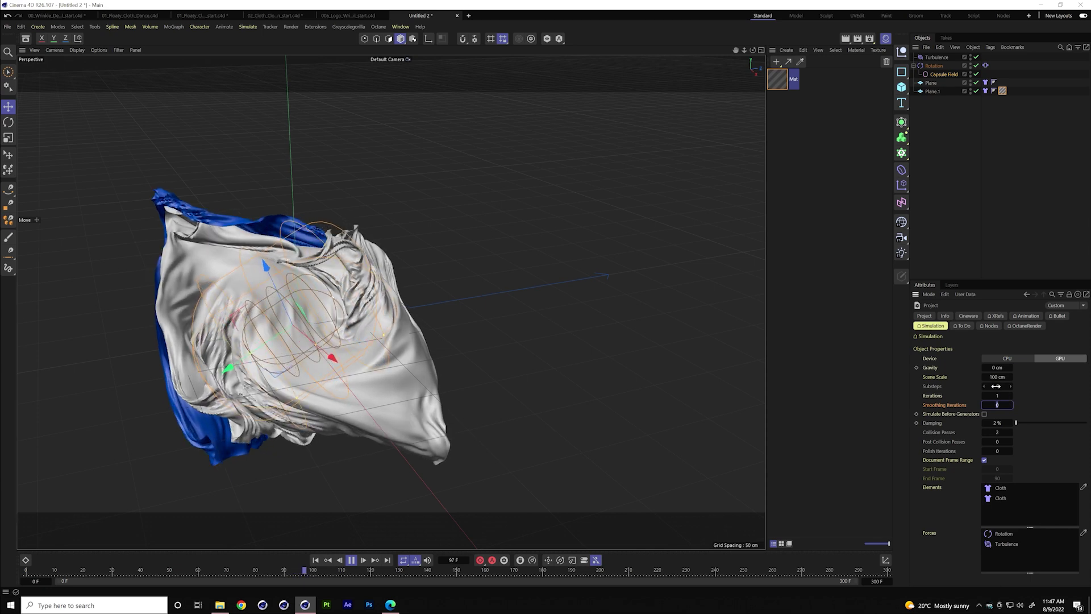
pyautogui.moveTo(1016, 423); pyautogui.dragTo(1028, 425)
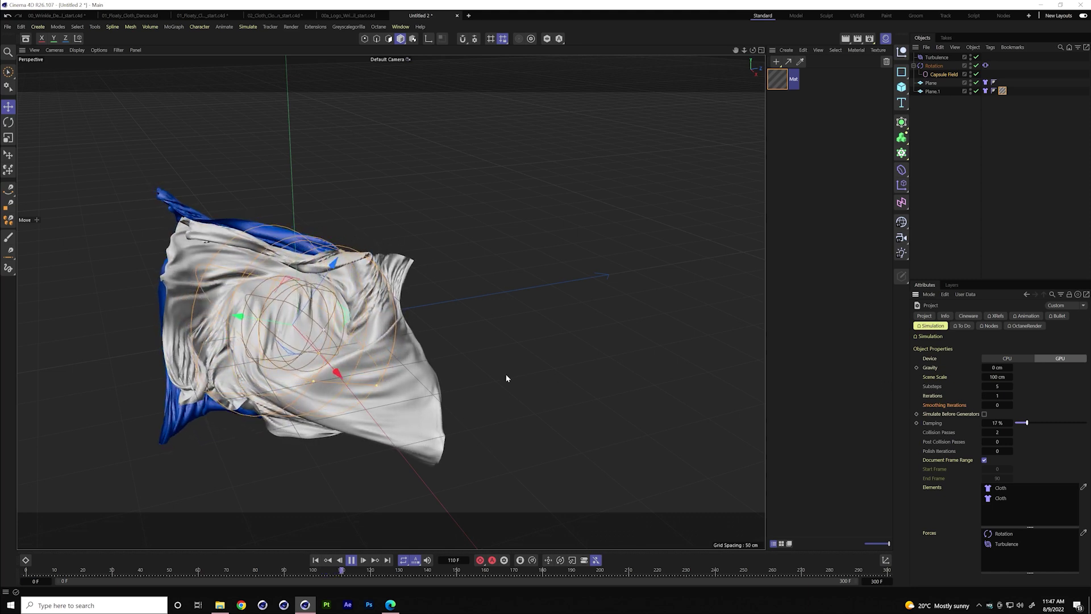
pyautogui.press('F8')
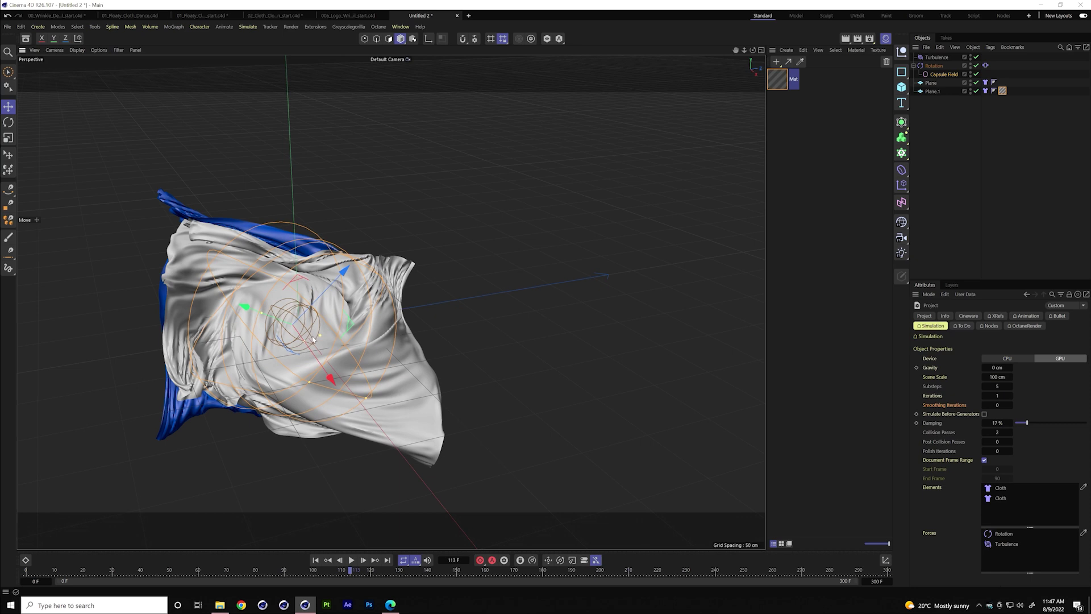
pyautogui.click(339, 560)
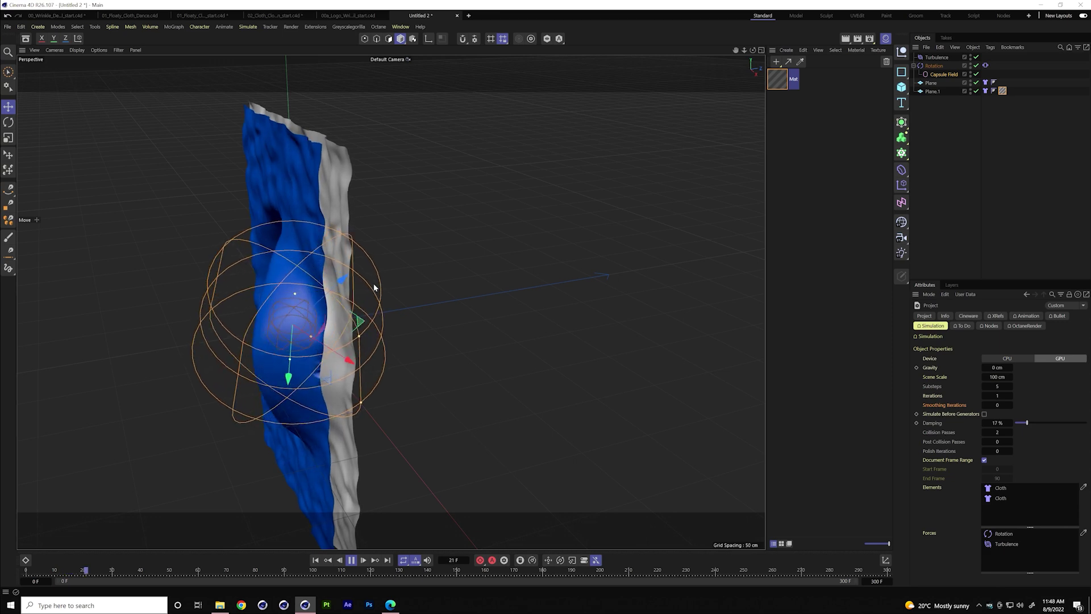
# Stop the simulation at frame 50, examine the twisted cloth up close and open the Capsule Field's settings
pyautogui.keyDown('alt'); pyautogui.moveTo(397, 280); pyautogui.dragTo(468, 258); pyautogui.keyUp('alt')
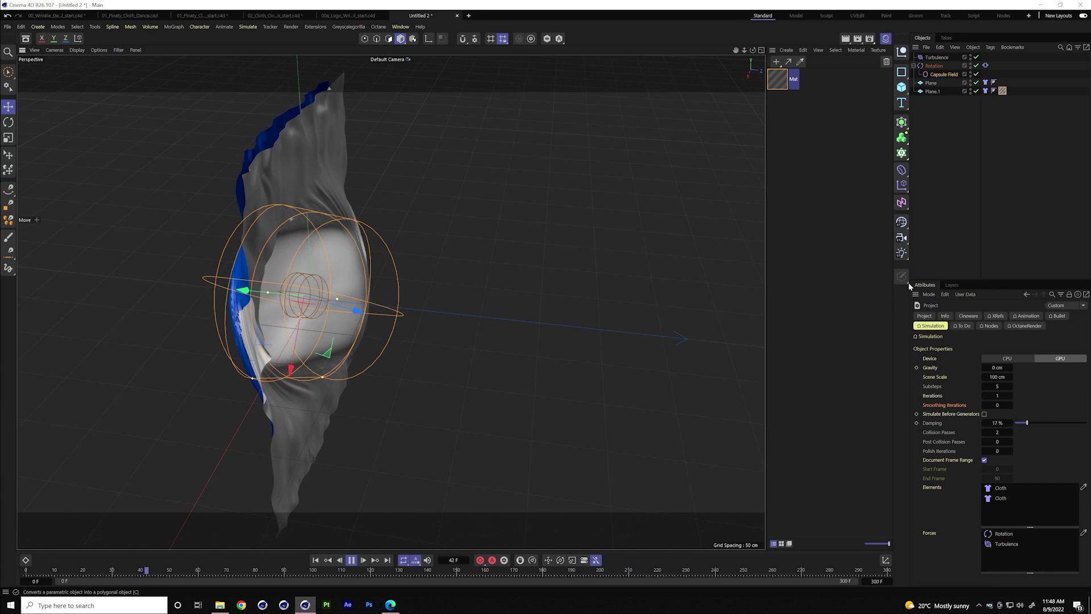
pyautogui.press('F8')
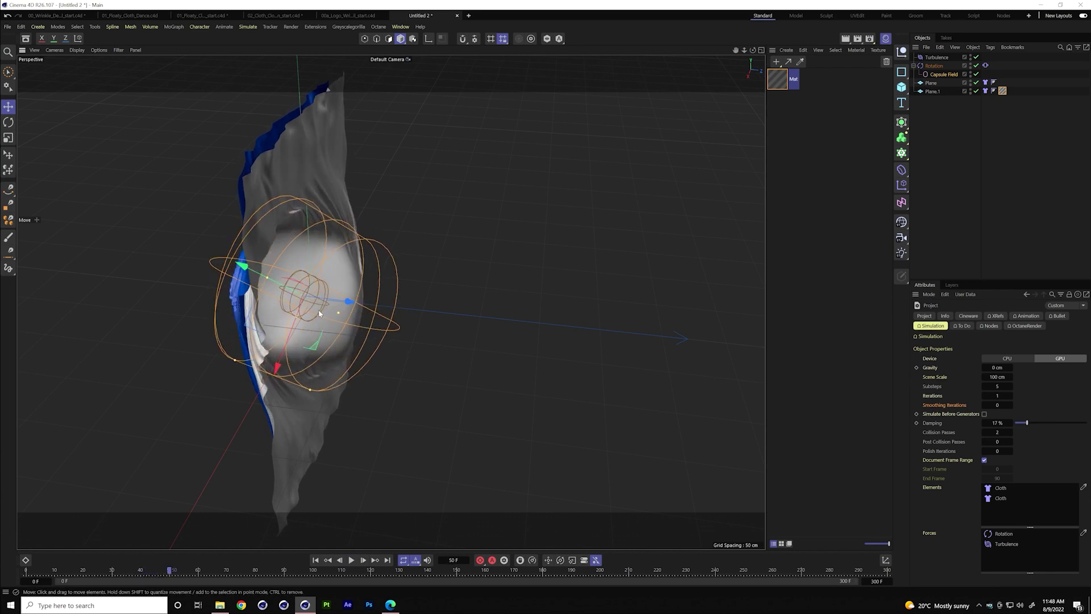
pyautogui.keyDown('alt'); pyautogui.moveTo(295, 320); pyautogui.dragTo(434, 273); pyautogui.keyUp('alt')
pyautogui.scroll(3, 435, 273)
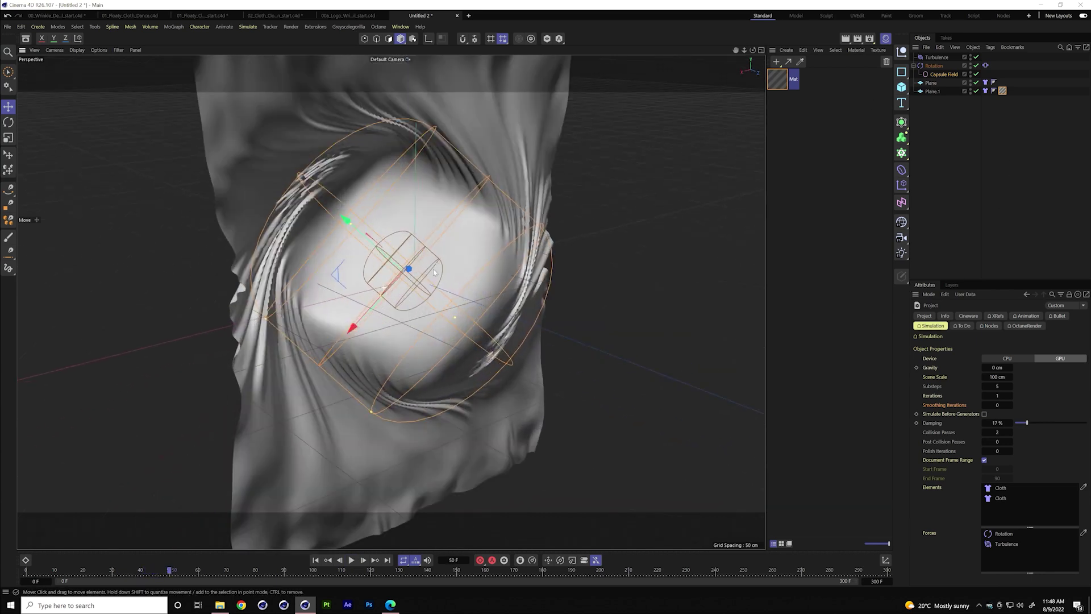
pyautogui.keyDown('alt'); pyautogui.moveTo(440, 217); pyautogui.dragTo(494, 295); pyautogui.keyUp('alt')
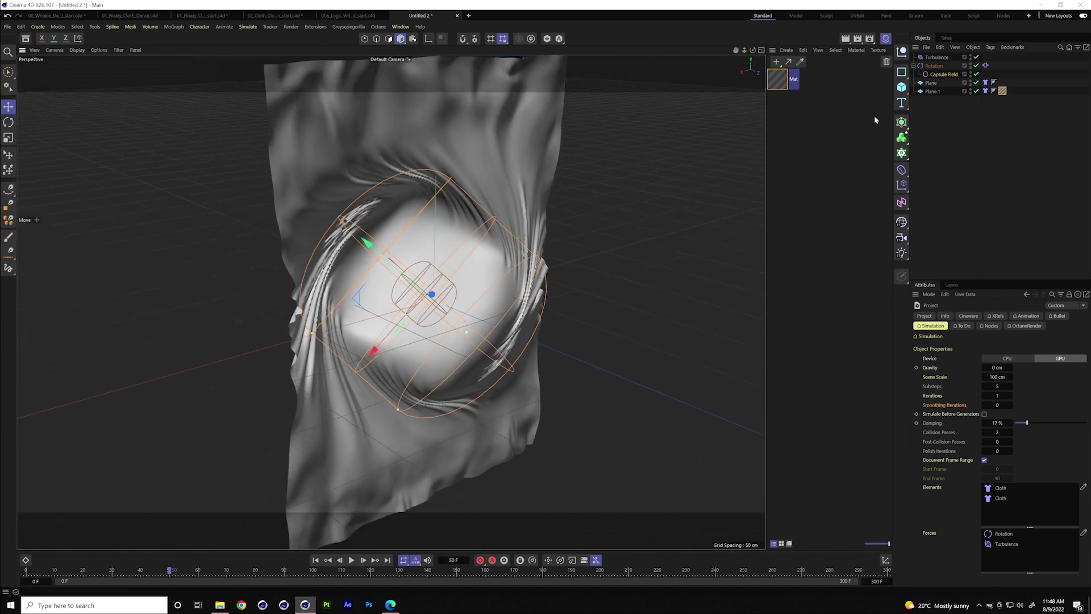
pyautogui.click(930, 73)
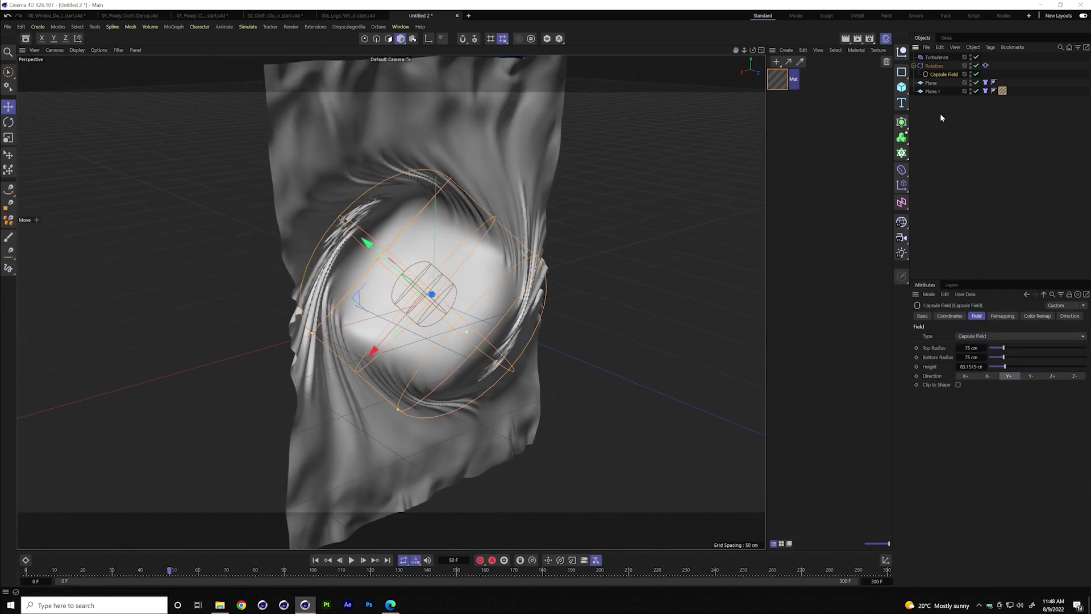
# Add a Shader Field above the Capsule Field in the Rotation force's fields and set its blending to Multiply
pyautogui.click(934, 65)
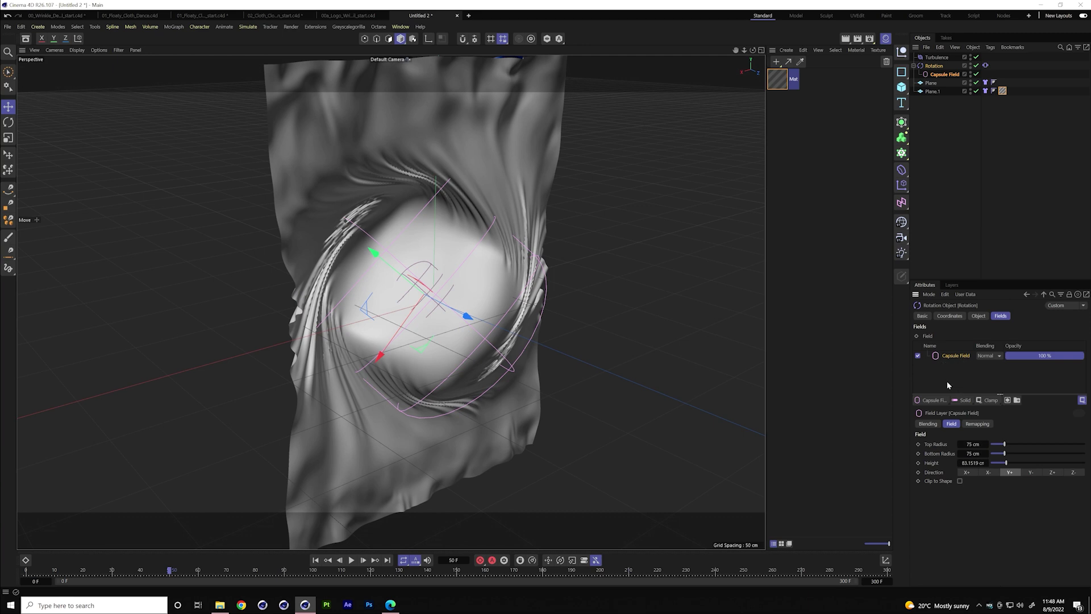
pyautogui.click(932, 400)
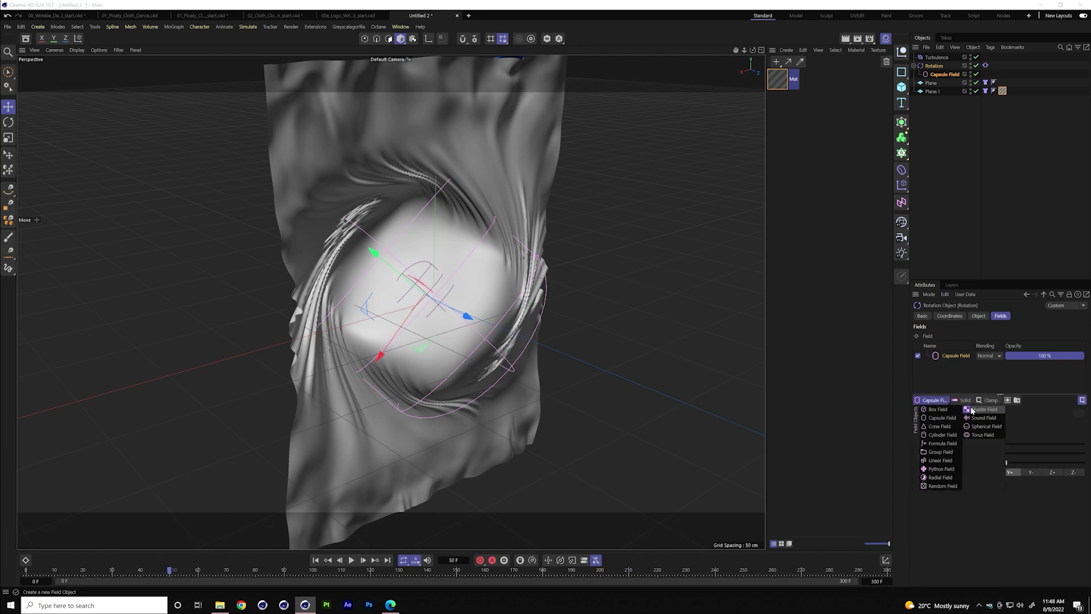
pyautogui.click(972, 409)
pyautogui.click(985, 357)
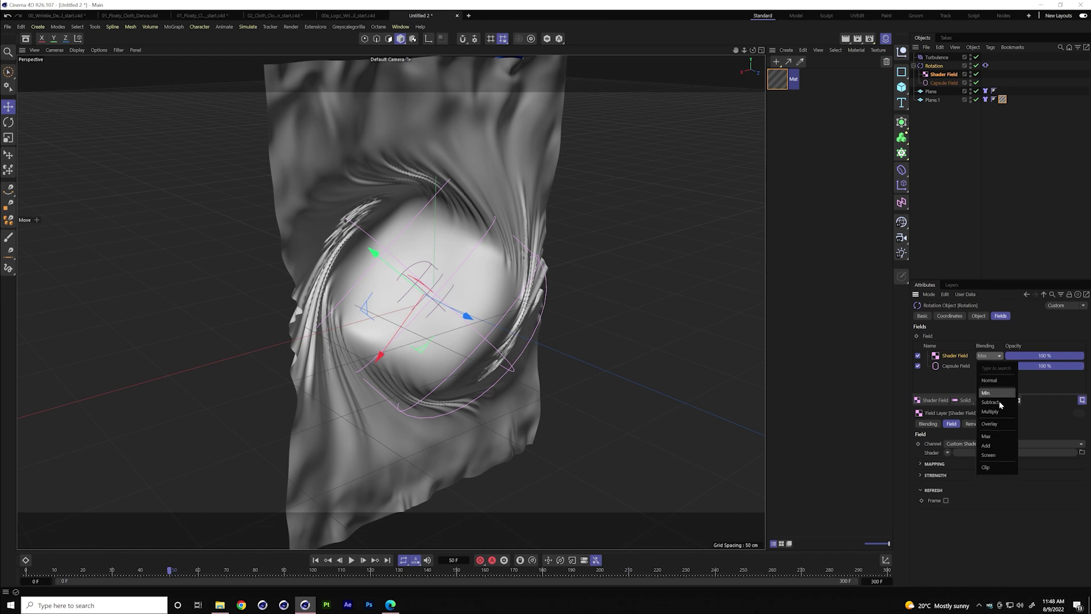
pyautogui.click(1010, 424)
pyautogui.click(989, 356)
pyautogui.click(1001, 411)
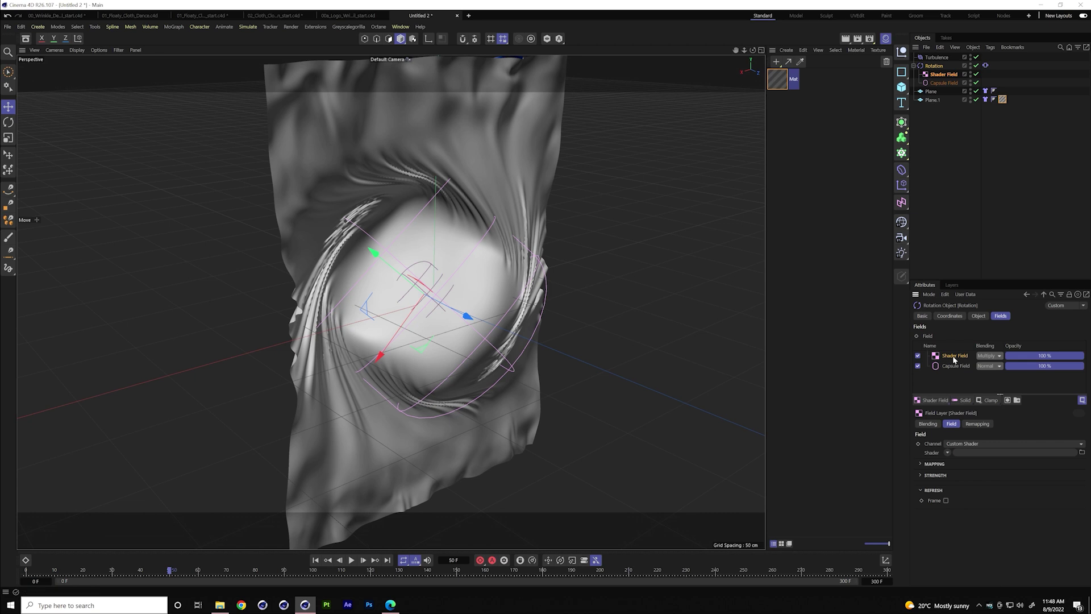
# Load a Noise shader into the Rotation force's Shader Field
pyautogui.click(946, 452)
pyautogui.click(952, 316)
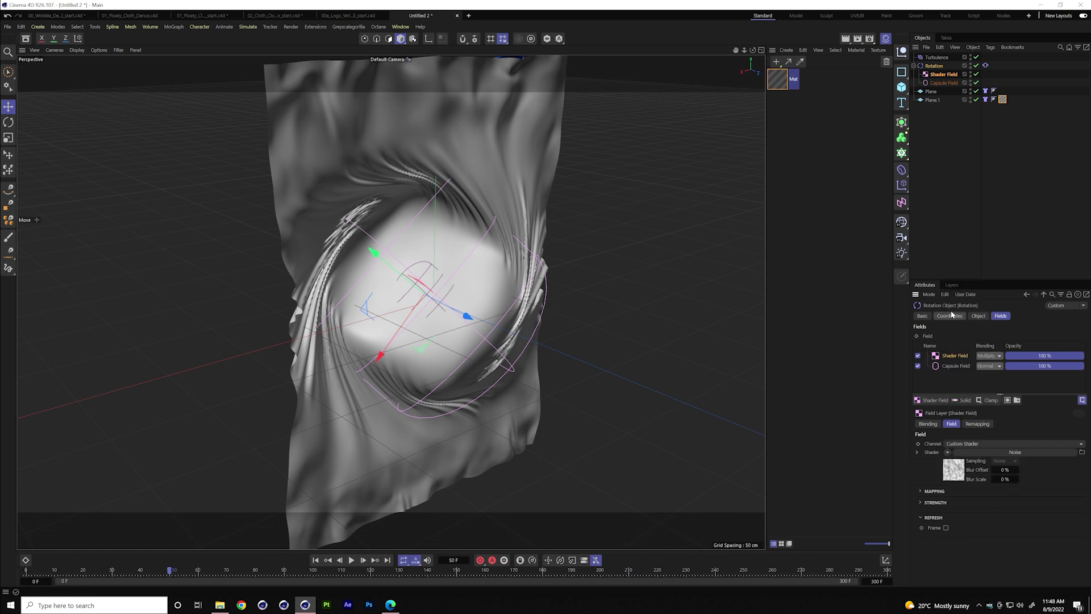
pyautogui.click(948, 453)
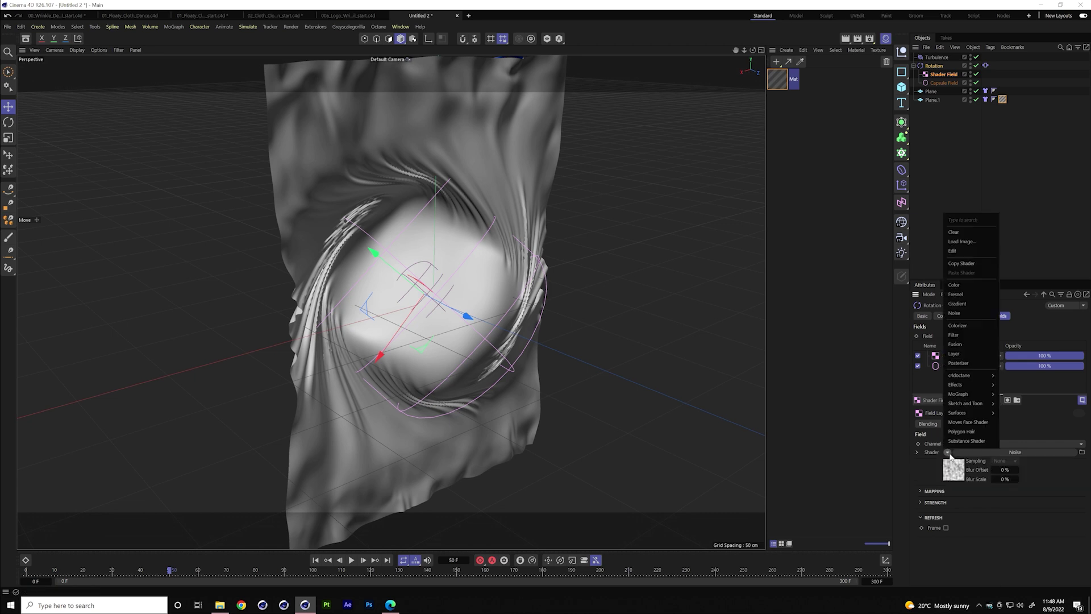
pyautogui.click(806, 381)
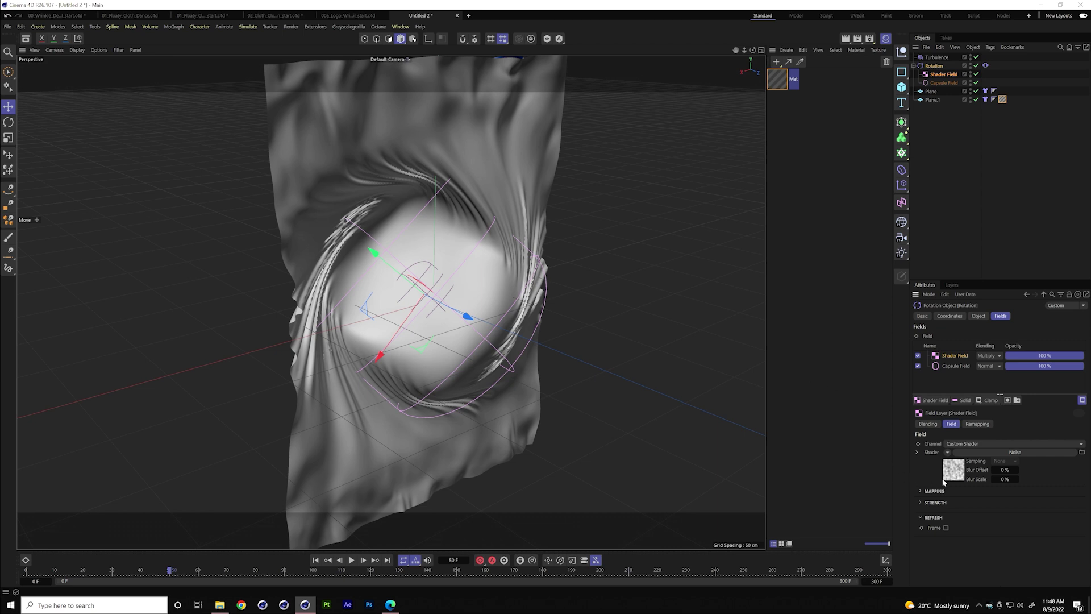
# Expand the Shader Field's noise properties and set Global Scale to 581% and Contrast to 62%
pyautogui.click(917, 452)
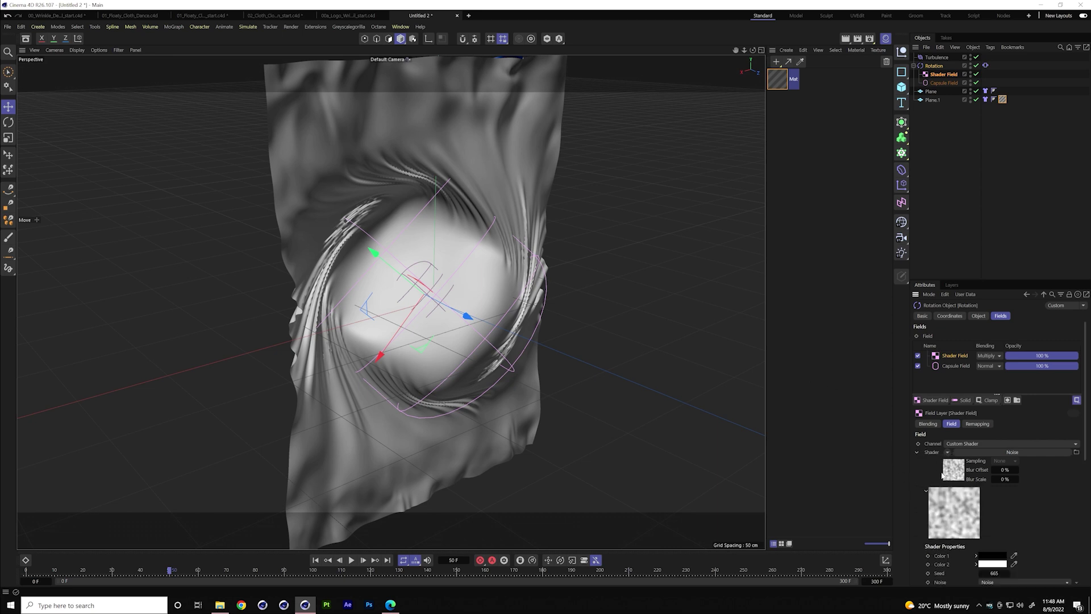
pyautogui.scroll(-3, 1086, 439)
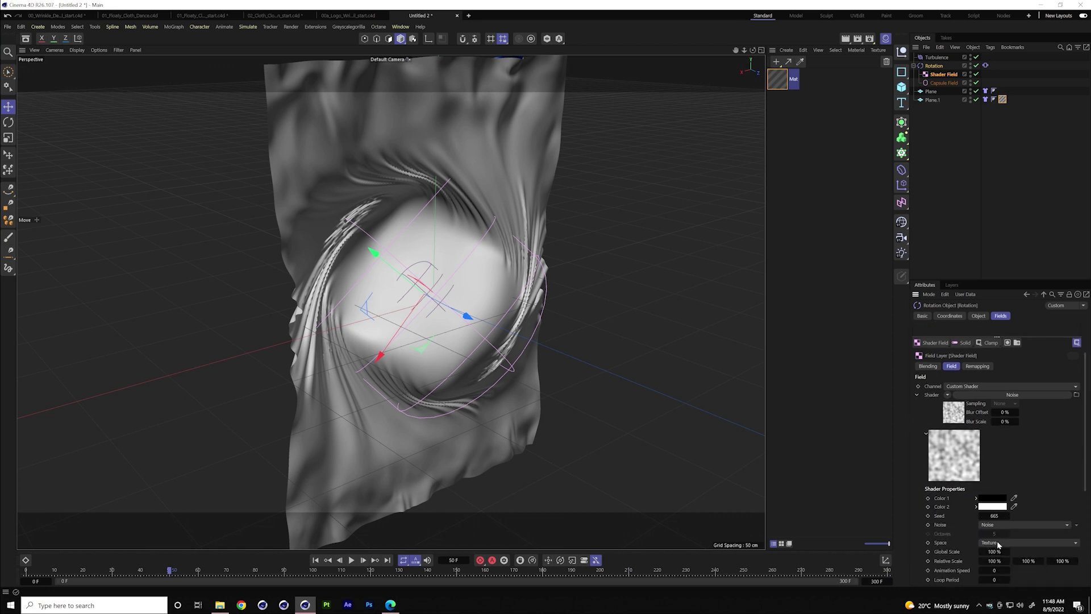
pyautogui.moveTo(1007, 551)
pyautogui.mouseDown()
pyautogui.moveTo(970, 543)
pyautogui.moveTo(990, 545)
pyautogui.mouseUp()
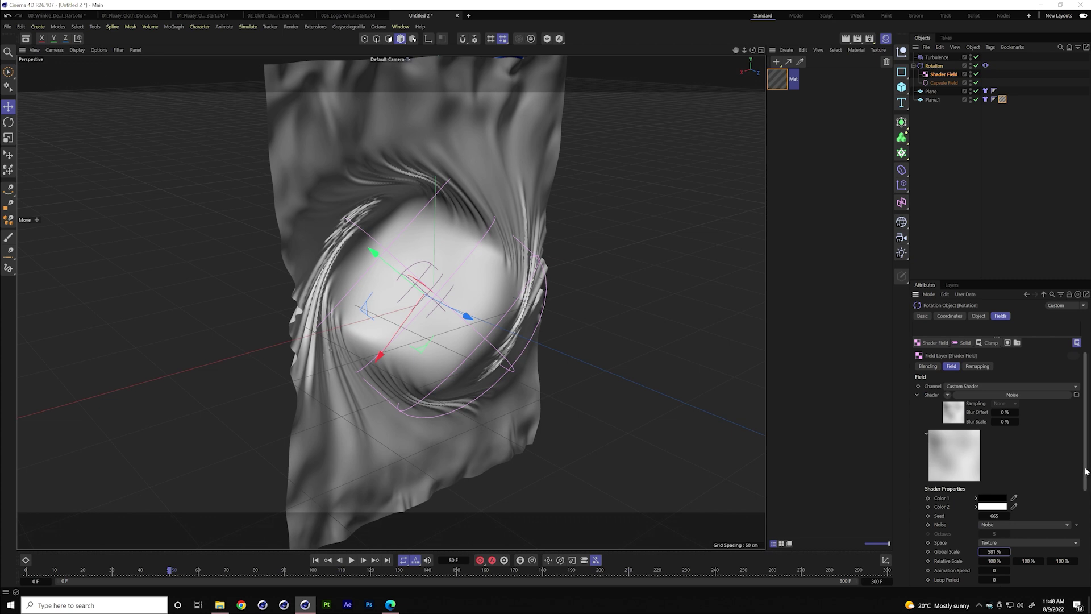
pyautogui.moveTo(1086, 471); pyautogui.dragTo(1045, 541)
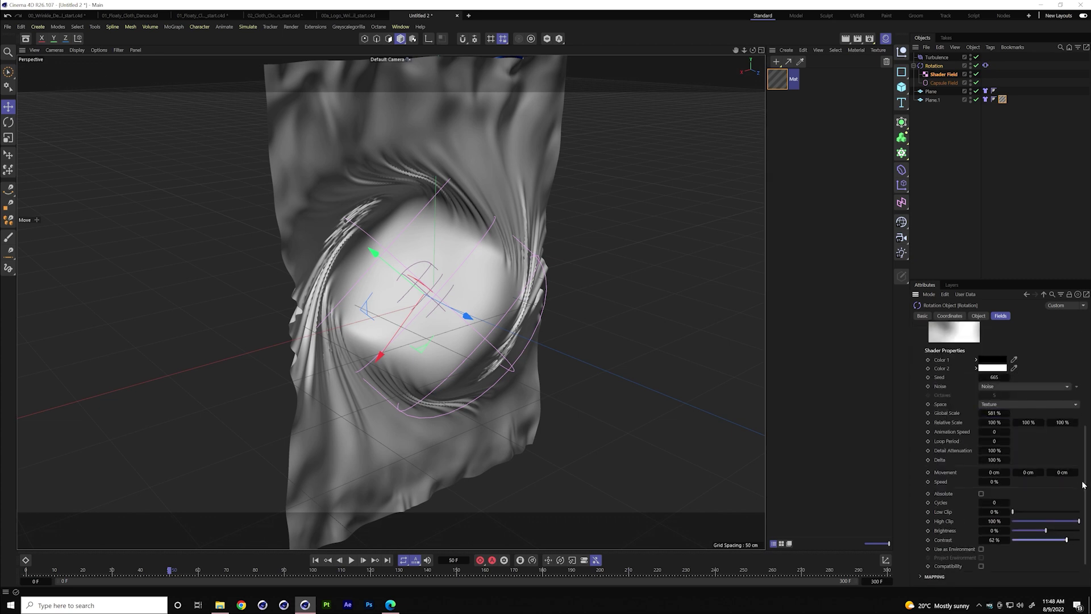
pyautogui.scroll(2, 1052, 441)
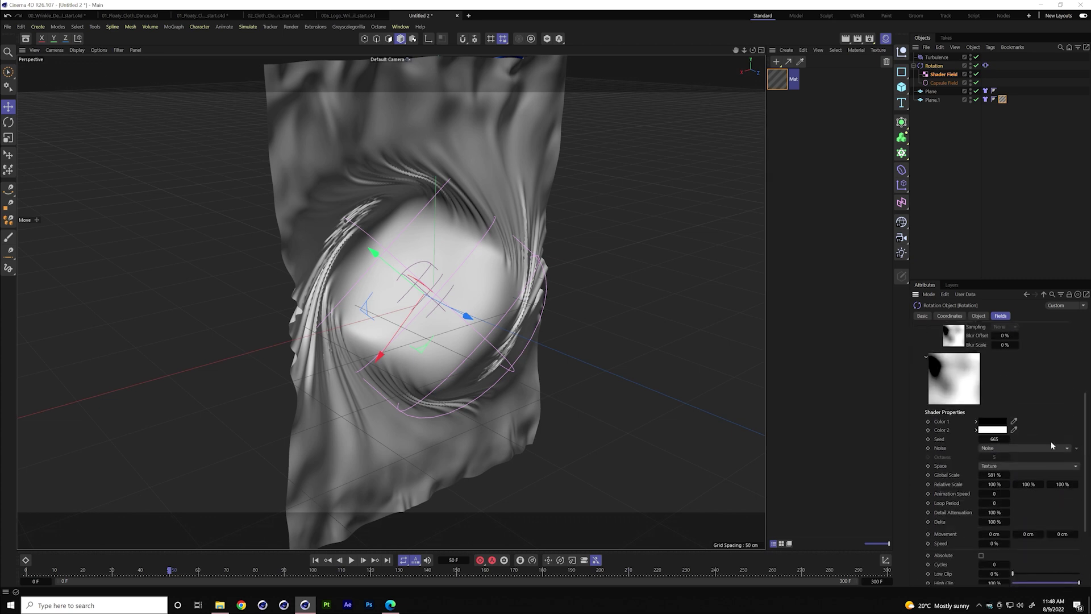
# Return to the first frame and look through the Shader Field's Color Remap and Direction settings
pyautogui.click(316, 559)
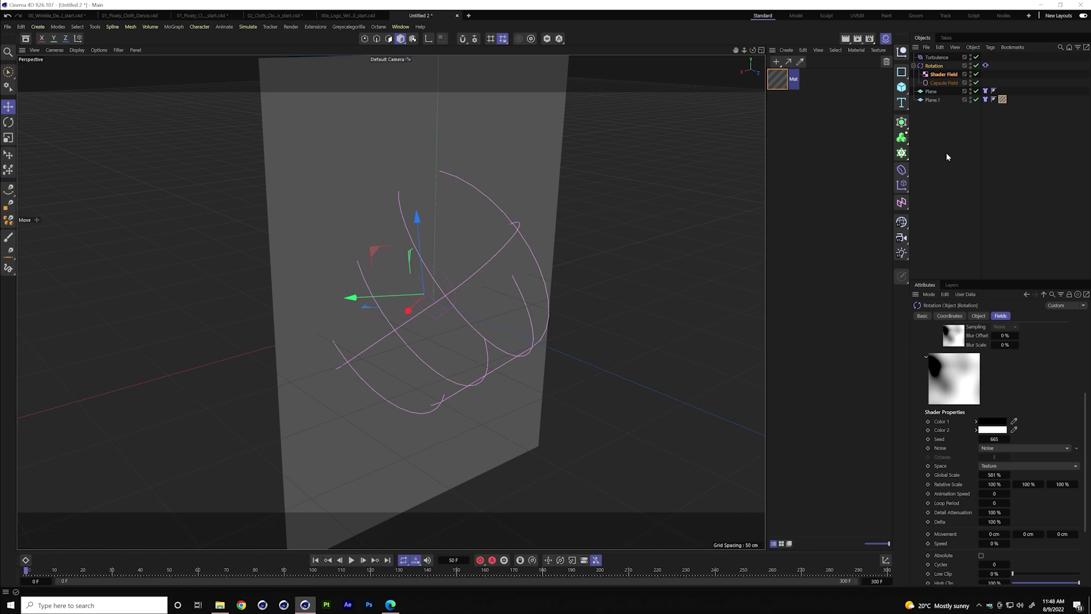
pyautogui.click(942, 75)
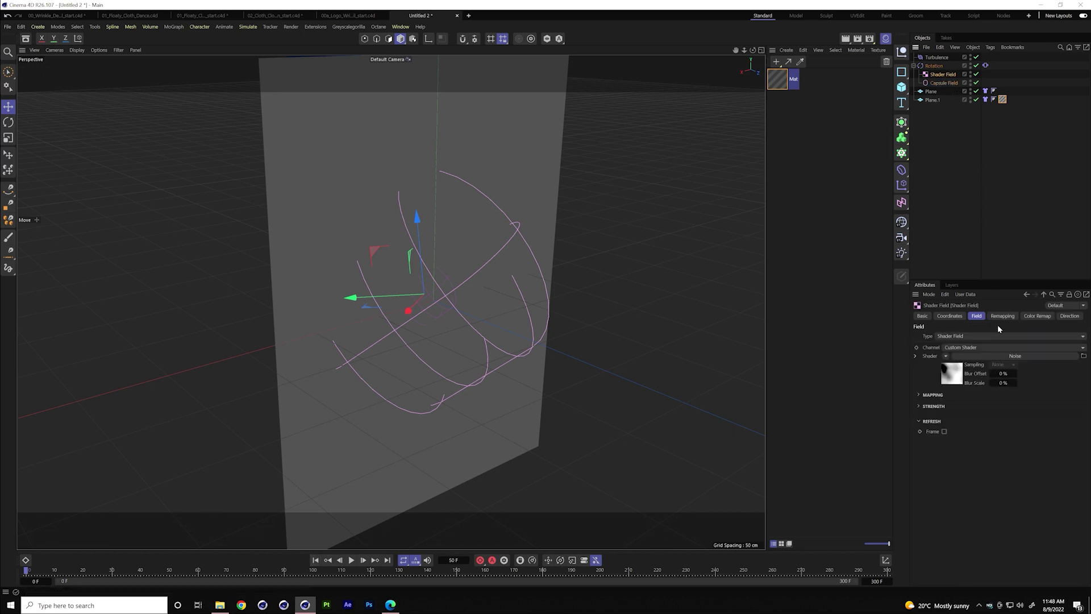
pyautogui.click(1037, 316)
pyautogui.click(1069, 316)
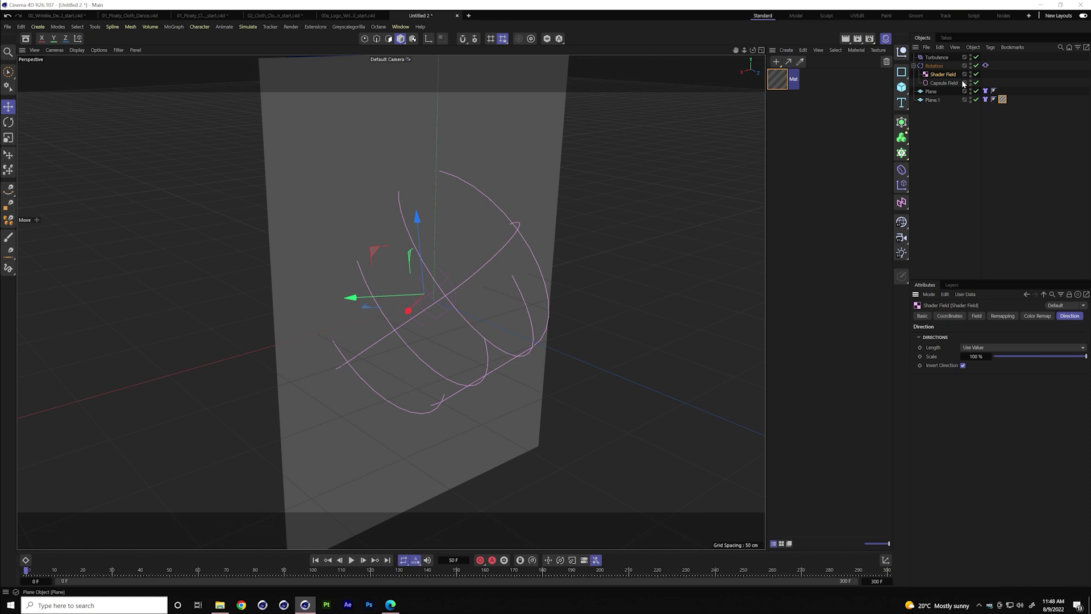
# Stretch the Rotation force's noise to a first Relative Scale value of 617% with Global Scale 217%, and briefly replay the simulation from the start
pyautogui.click(934, 66)
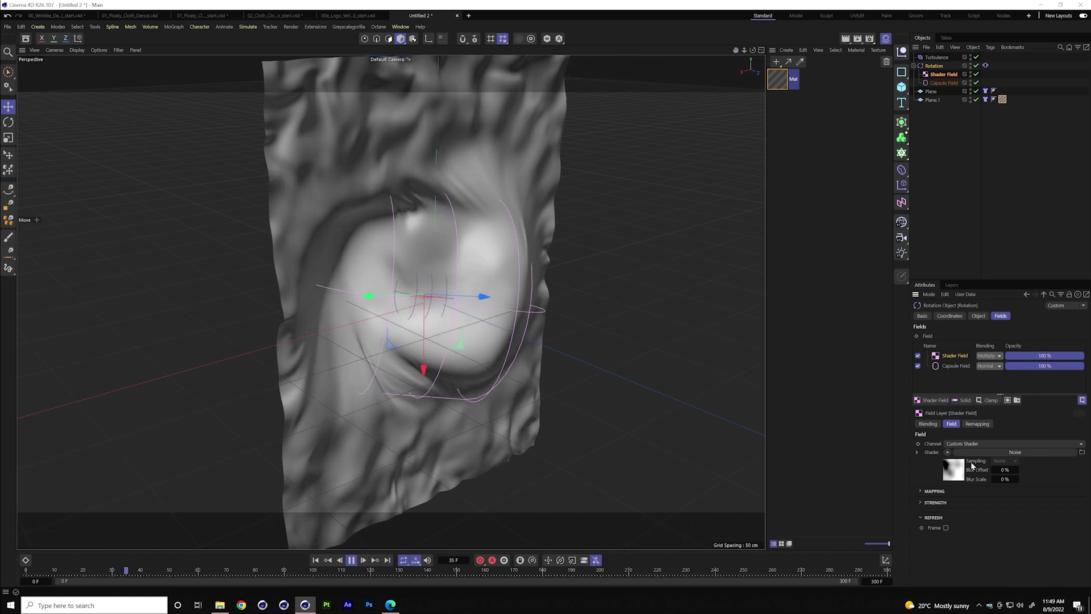
pyautogui.click(1023, 452)
pyautogui.scroll(-1, 1045, 494)
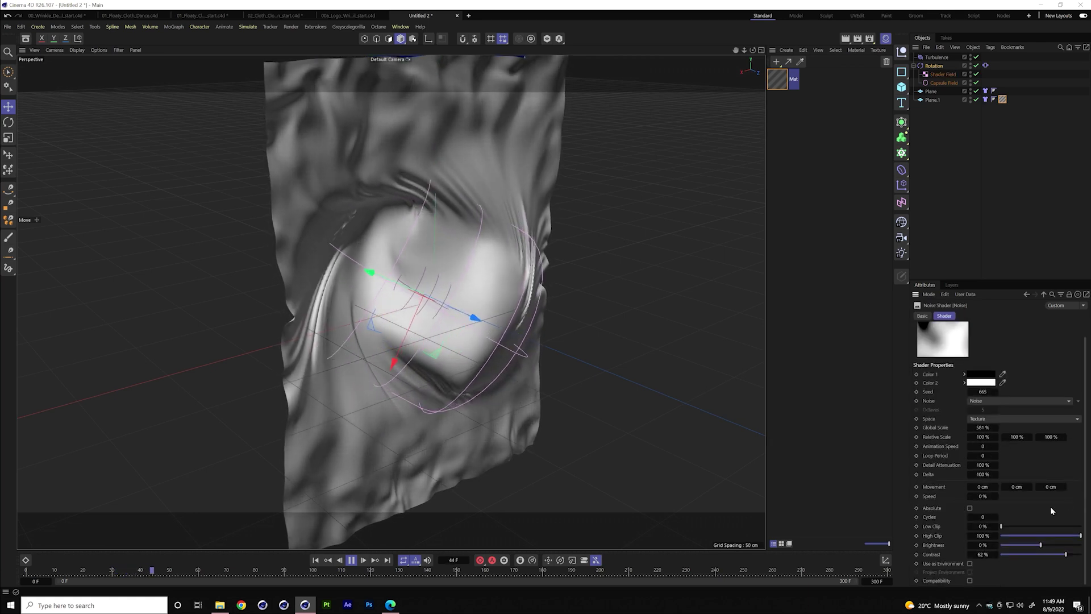
pyautogui.moveTo(996, 435); pyautogui.dragTo(1081, 386)
pyautogui.scroll(1, 999, 356)
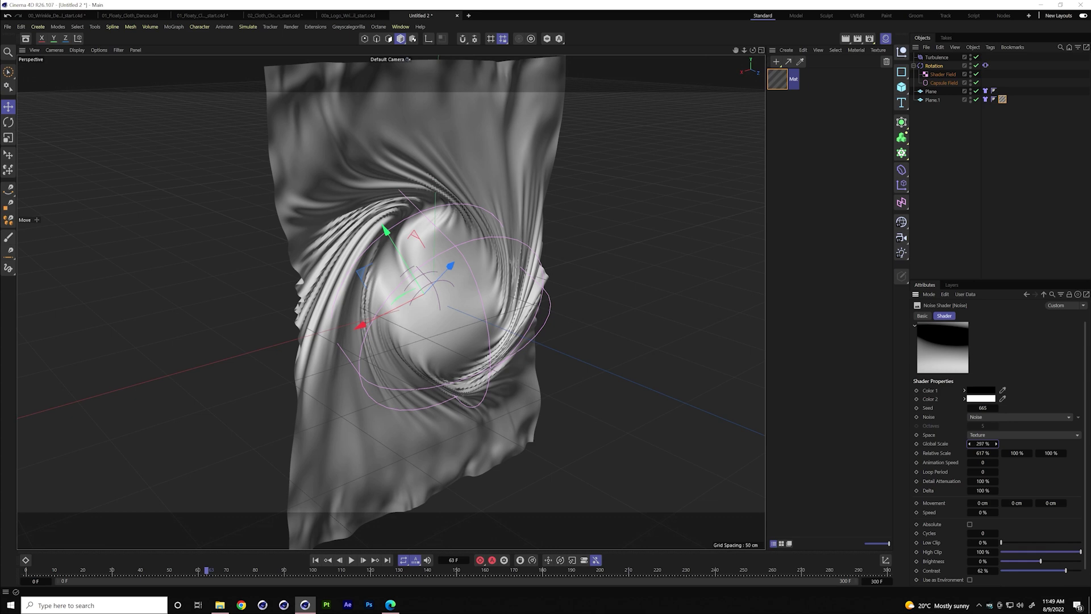
pyautogui.moveTo(983, 443); pyautogui.dragTo(713, 360)
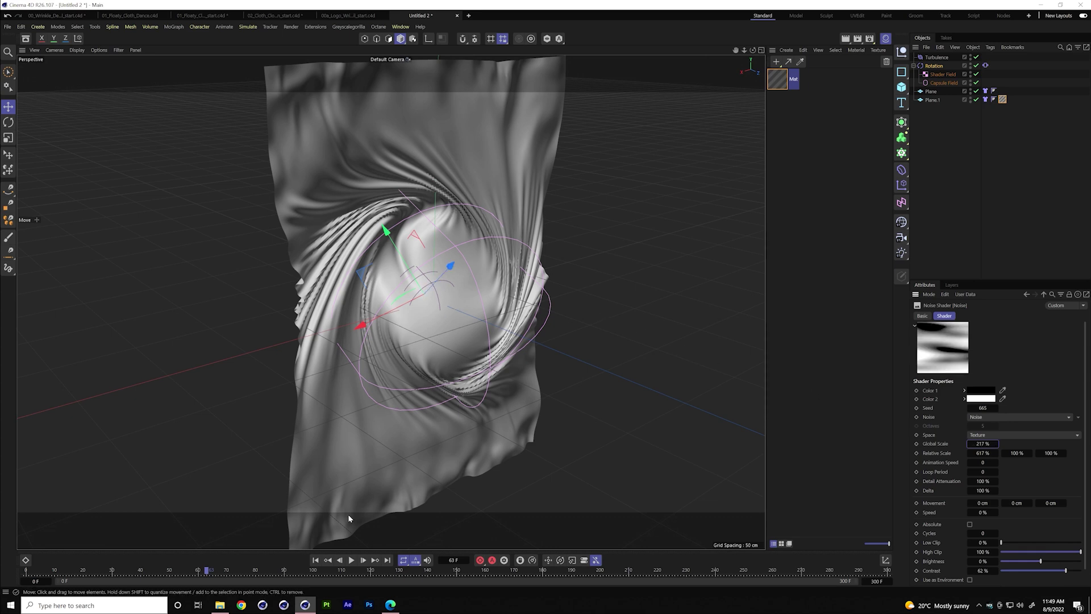
pyautogui.click(316, 560)
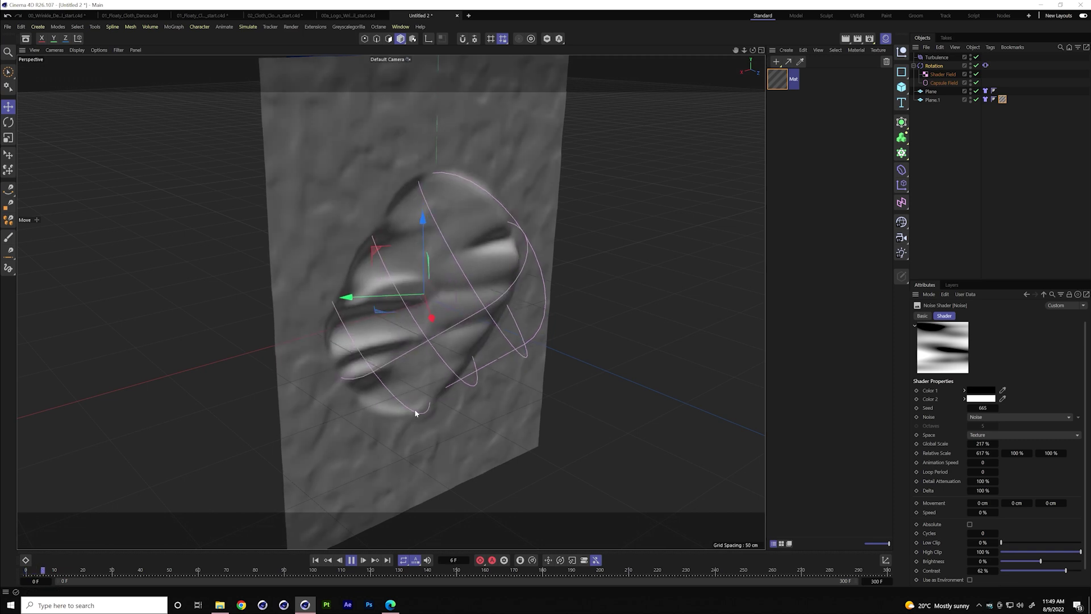
pyautogui.press('F8')
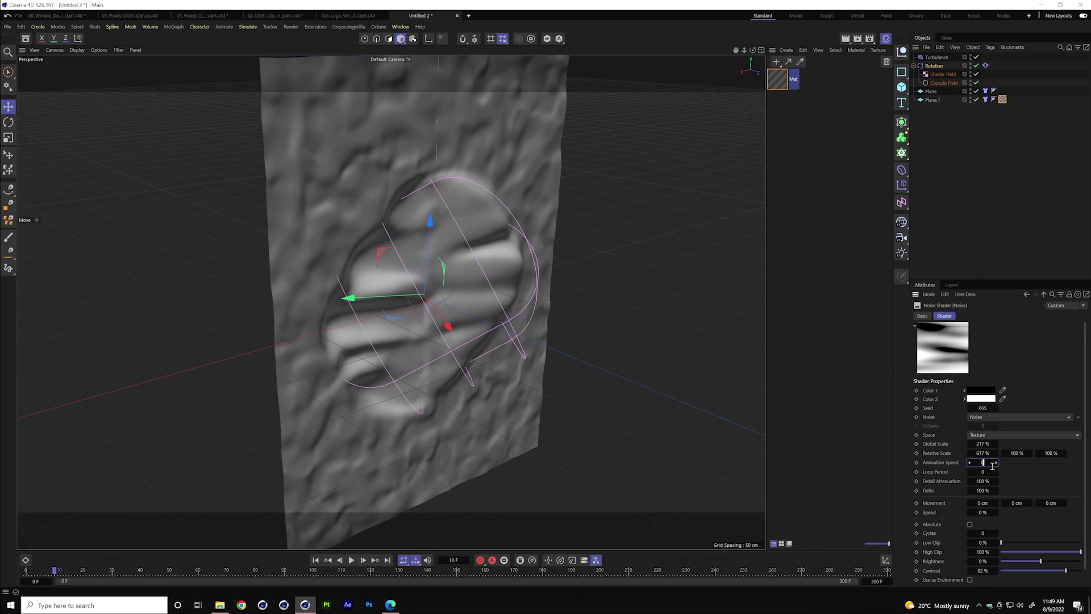
# Set the noise's Animation Speed to 0.2, animate its shader preview and play the simulation again
pyautogui.rightClick(950, 346)
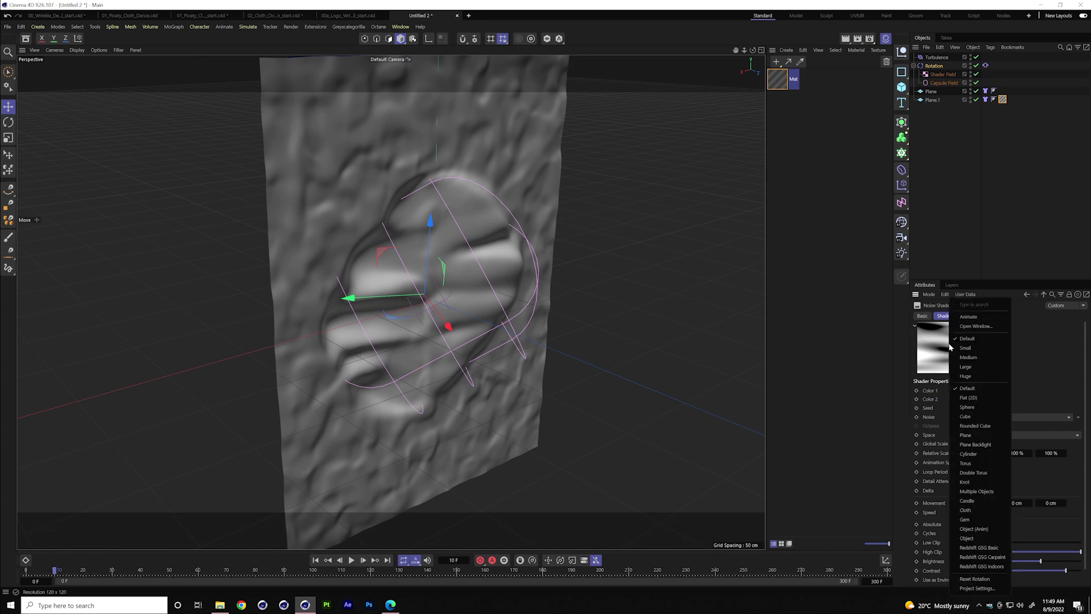
pyautogui.click(966, 318)
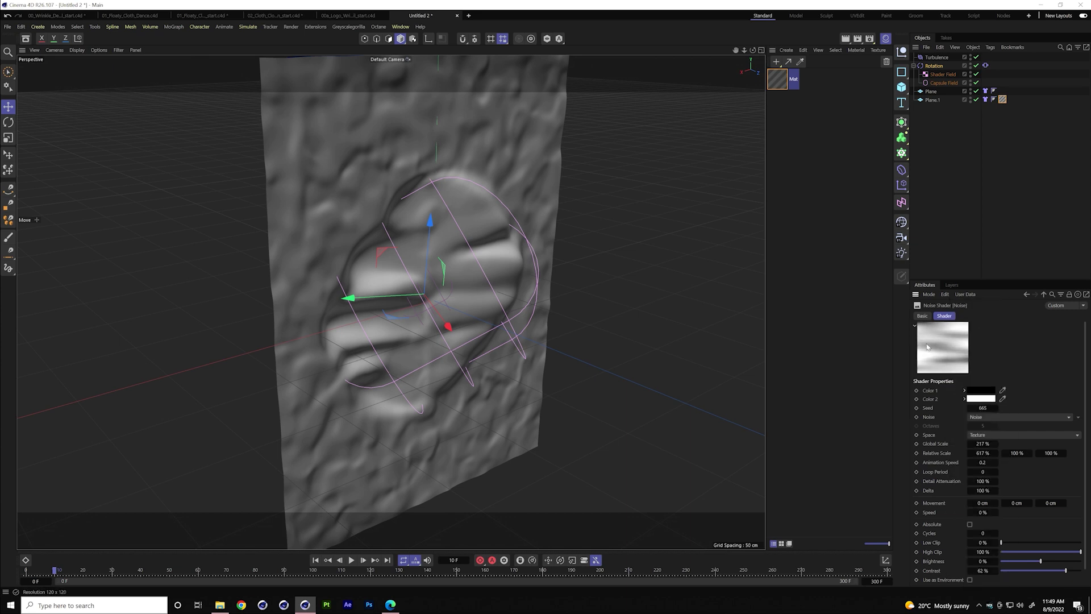
pyautogui.click(351, 560)
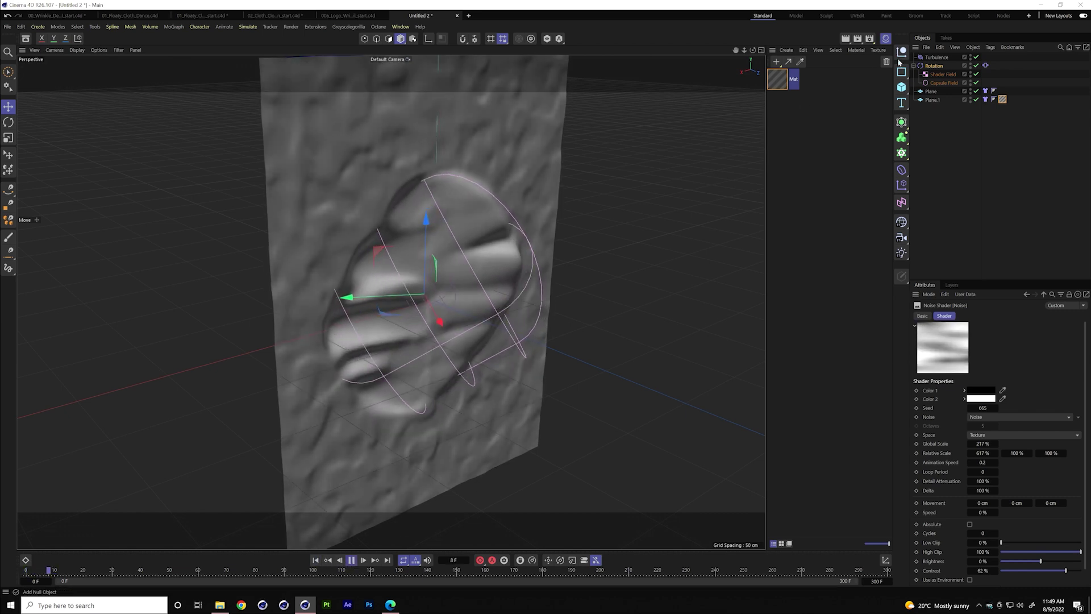
# Resize the Rotation force's Capsule Field while the simulation plays and view the cloth layers from the blue side
pyautogui.click(944, 82)
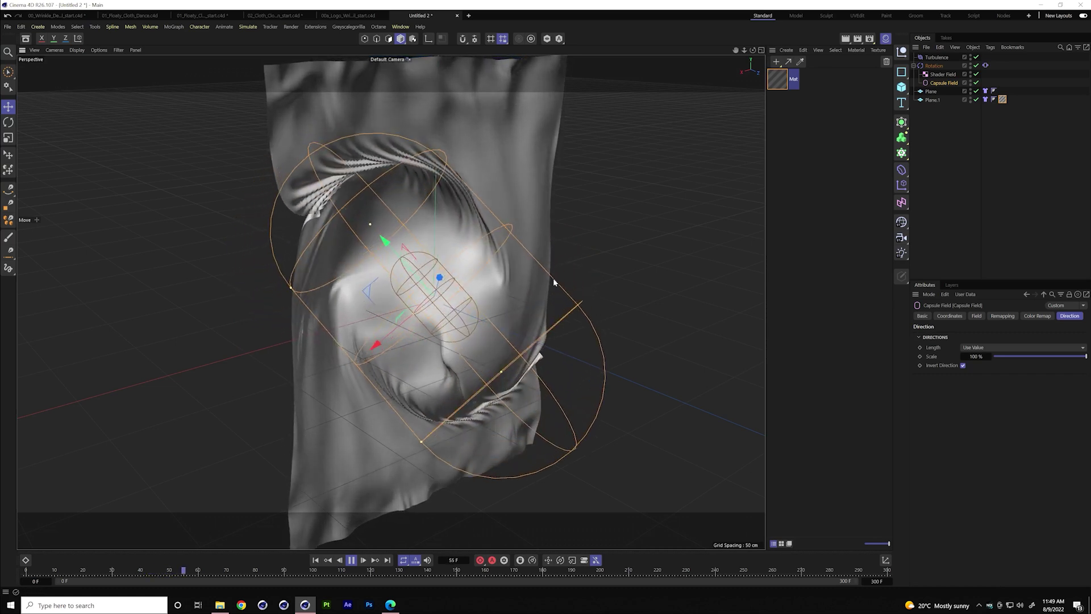
pyautogui.press('t')
pyautogui.keyDown('alt'); pyautogui.moveTo(489, 363); pyautogui.dragTo(400, 358); pyautogui.keyUp('alt')
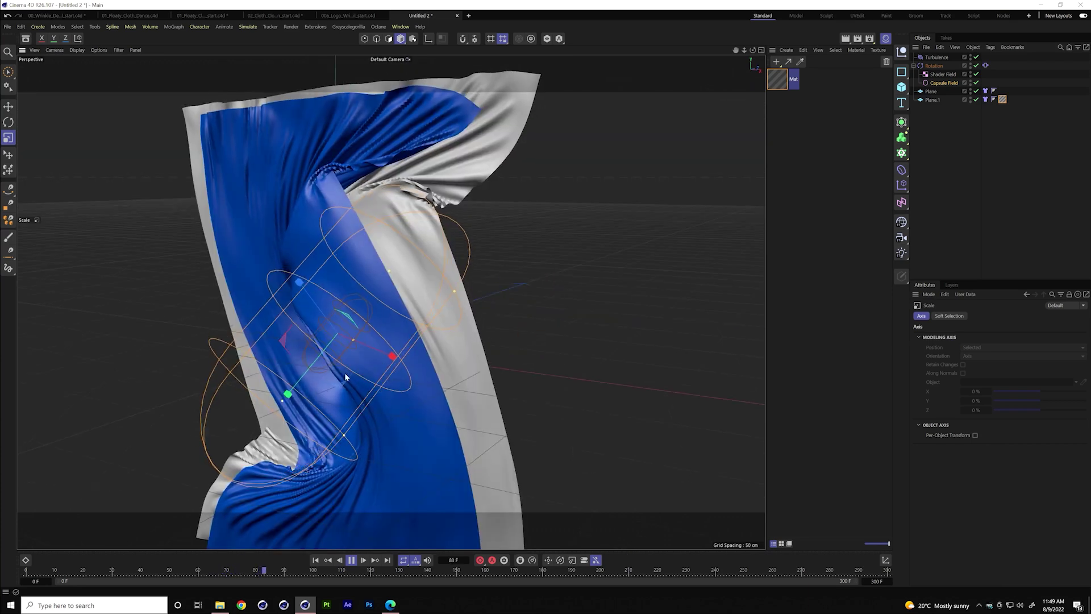
pyautogui.scroll(3, 421, 341)
pyautogui.scroll(-3, 537, 332)
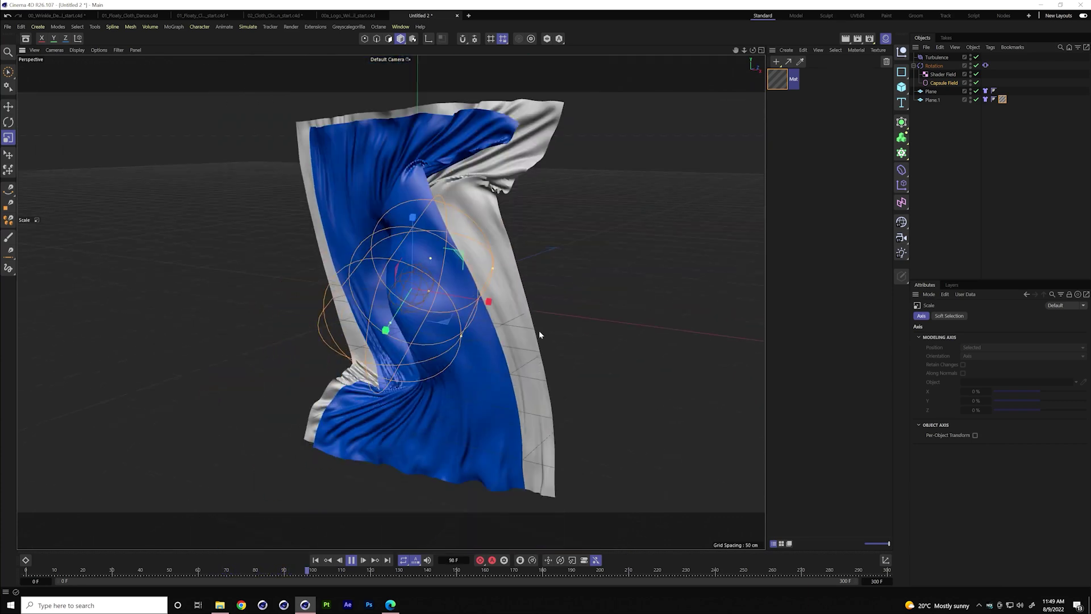
# Lower the project's simulation damping to 4% during playback and stop the simulation at frame 143
pyautogui.hotkey('ctrl', 'd')
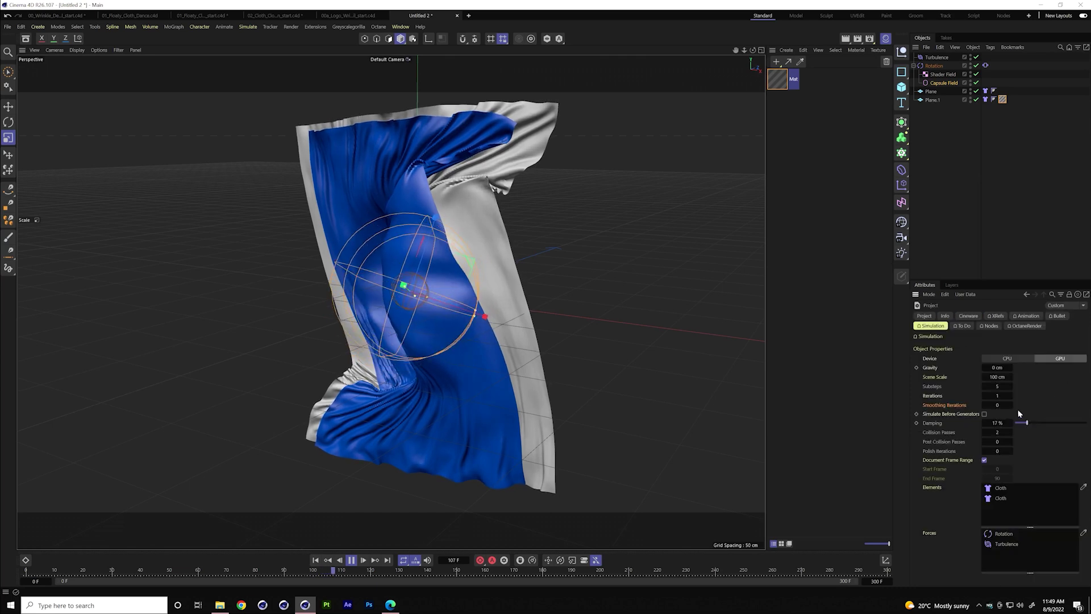
pyautogui.moveTo(1027, 422); pyautogui.dragTo(1017, 424)
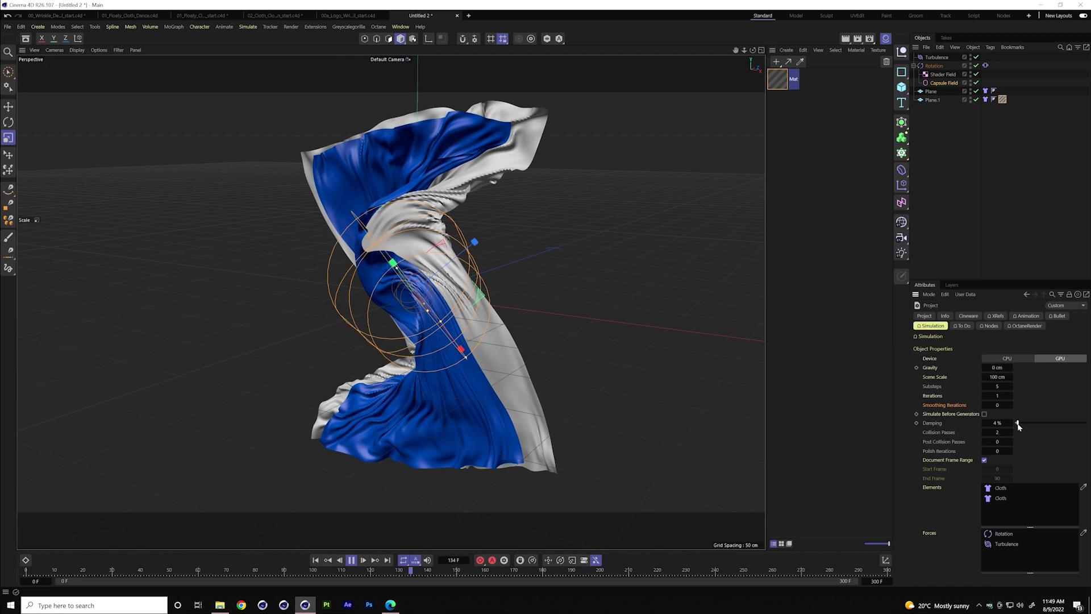
pyautogui.press('space')
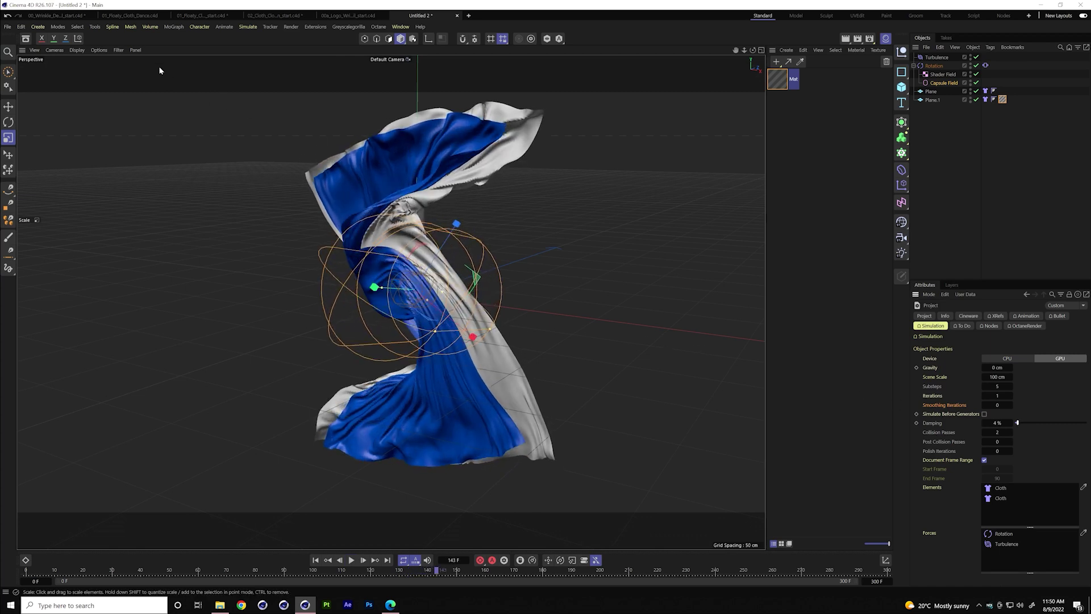
# Switch to the 01_Floaty_Cloth_Dance scene, play it and examine the cylinder's Collider tag, the Rotation force's fields and the Attractor
pyautogui.click(135, 16)
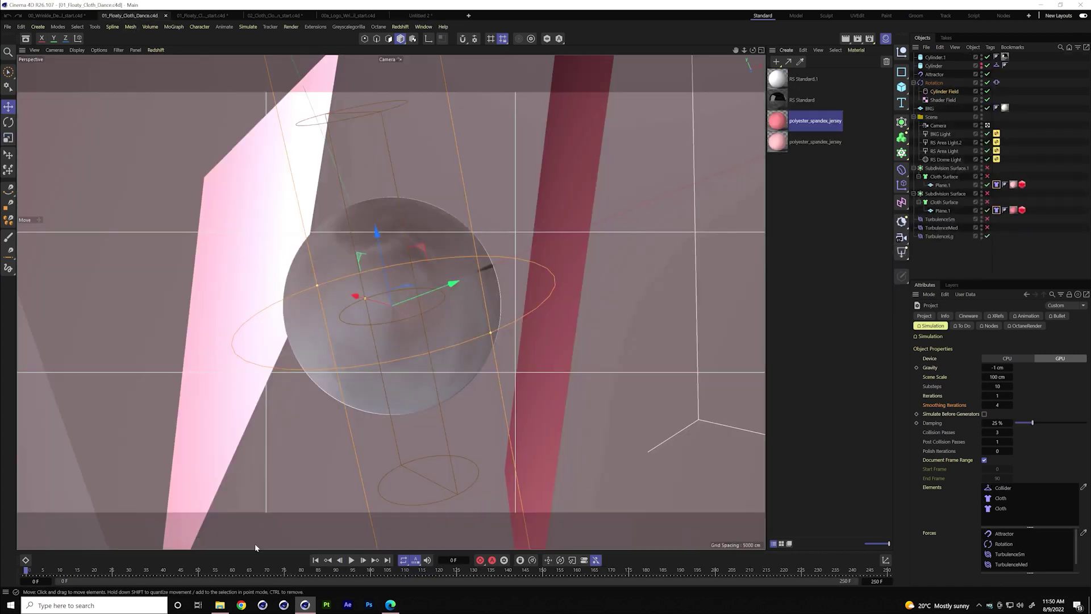
pyautogui.click(455, 309)
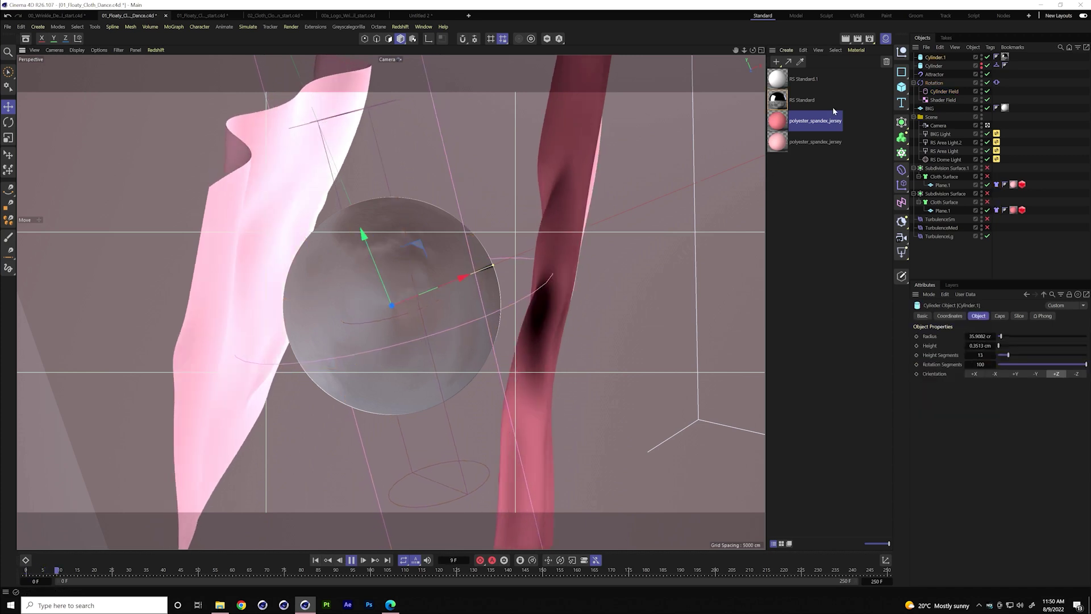
pyautogui.click(996, 65)
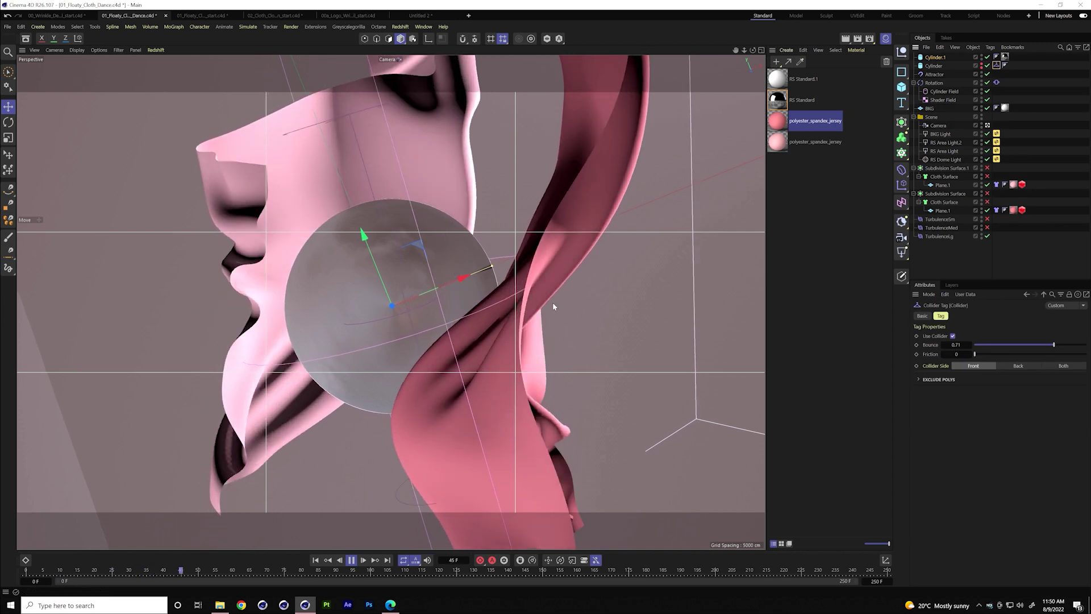
pyautogui.click(934, 83)
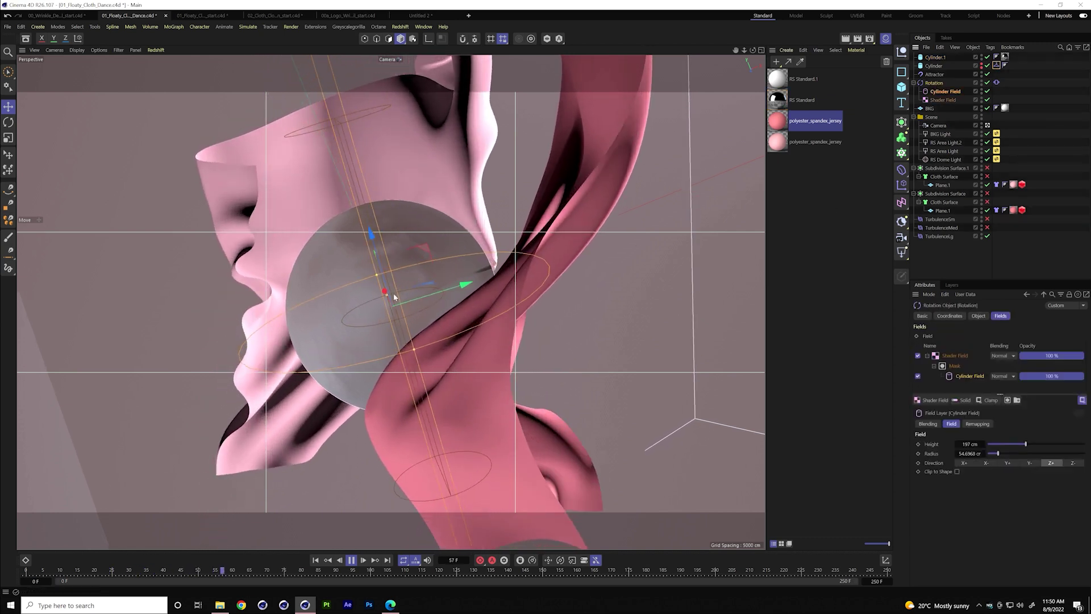
pyautogui.click(934, 74)
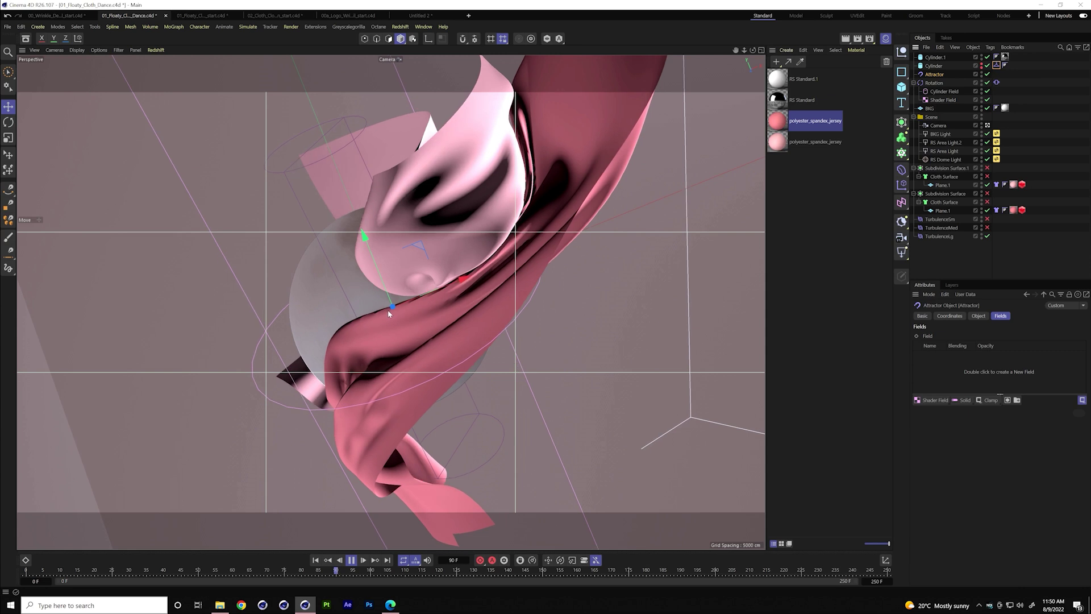
# Examine the Attractor's object properties, inspect the cloth mesh with its lines shown, restore plain shading and stop playback
pyautogui.click(979, 316)
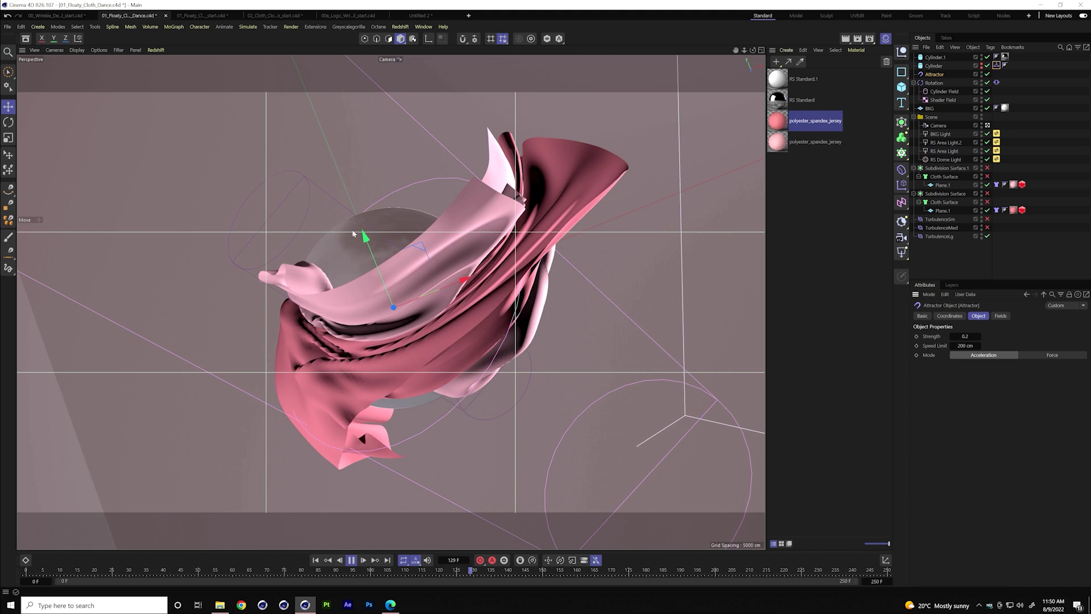
pyautogui.press('n')
pyautogui.press('b')
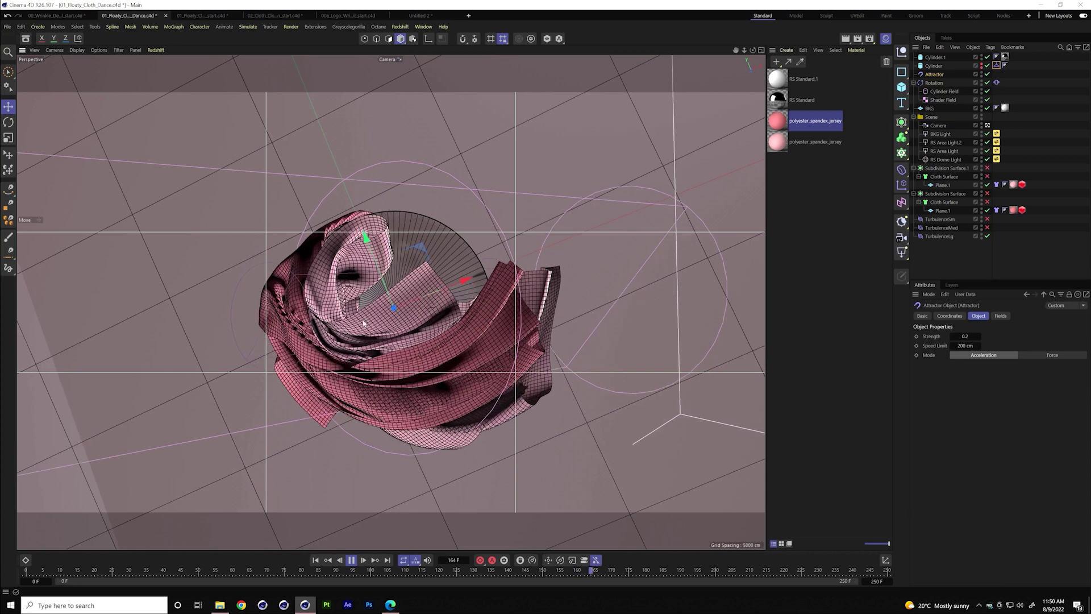
pyautogui.press('n')
pyautogui.press('a')
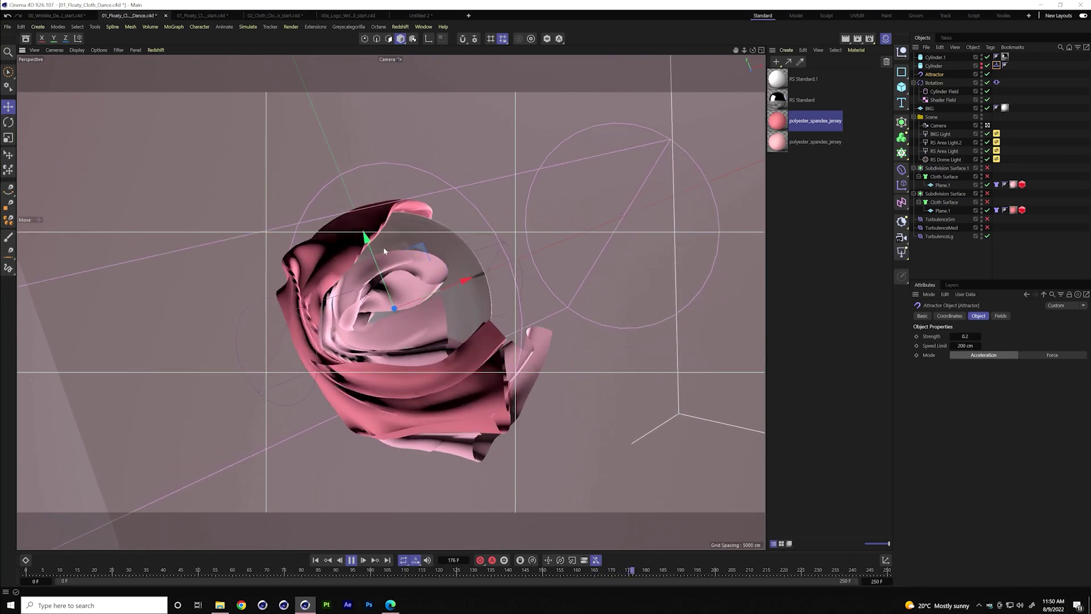
pyautogui.press('F8')
# Open the 01b_Floaty_Rope_Dance scene from the EJ_Simgraph2022 folder, hide the materials and frame the ropes around the stone
pyautogui.click(220, 605)
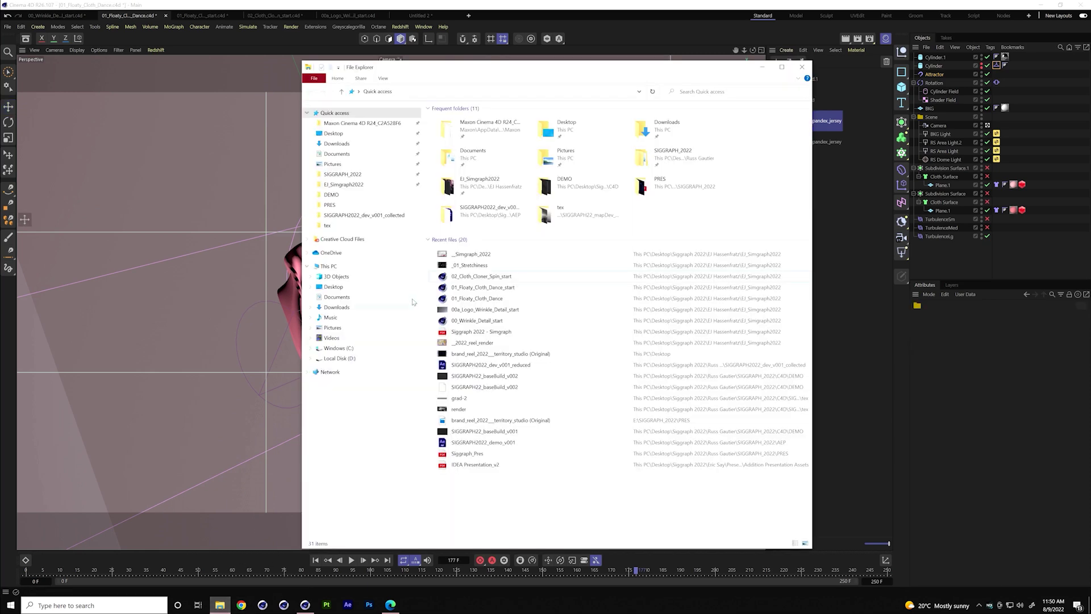
pyautogui.click(374, 185)
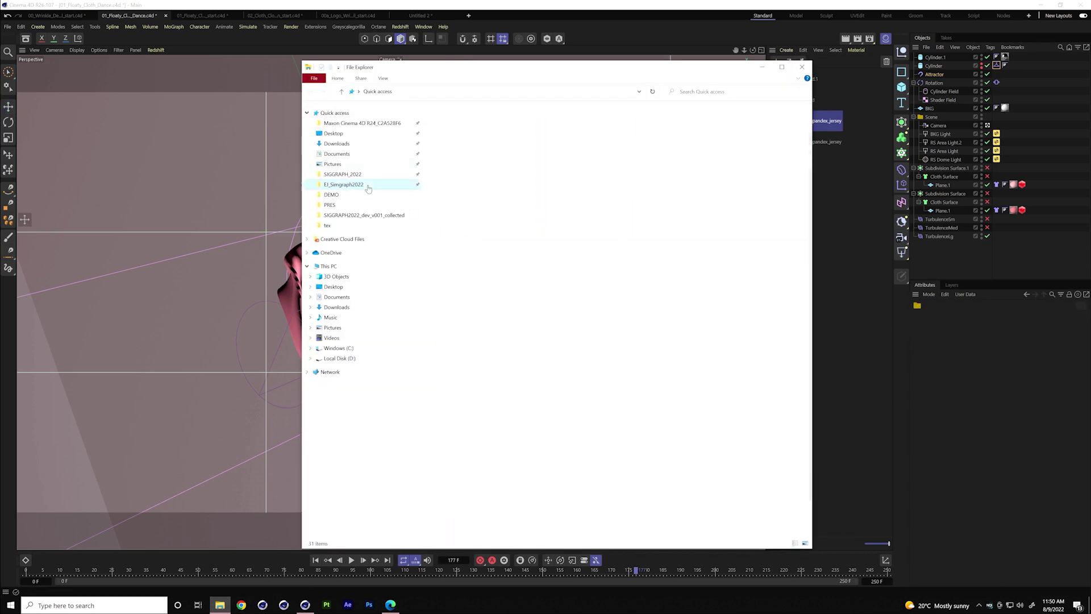
pyautogui.scroll(-1, 478, 284)
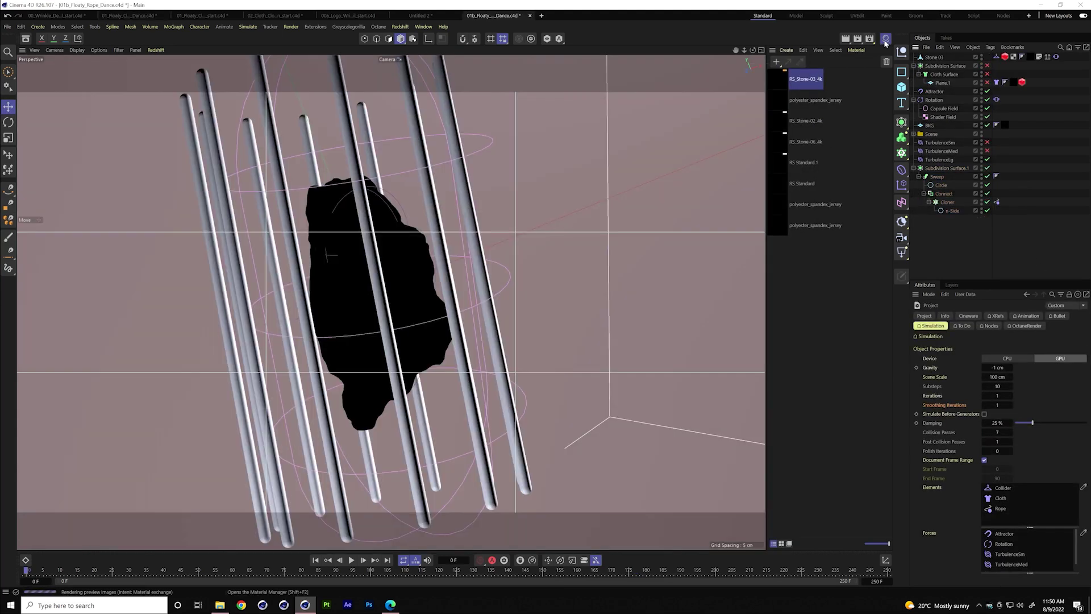
pyautogui.click(885, 39)
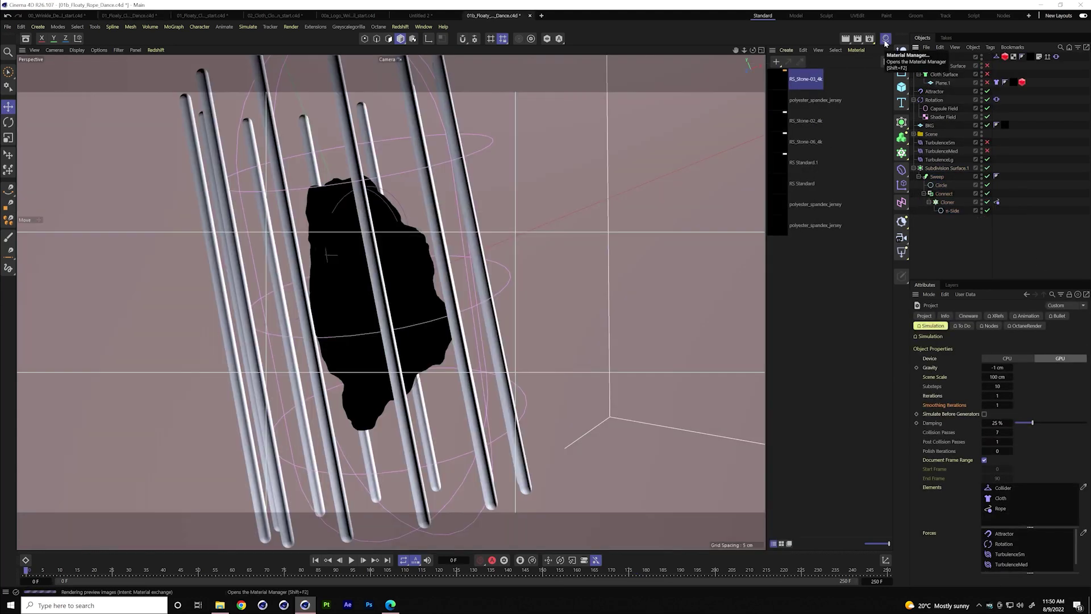
pyautogui.keyDown('alt'); pyautogui.moveTo(757, 178); pyautogui.dragTo(699, 160, button='middle'); pyautogui.keyUp('alt')
pyautogui.keyDown('alt'); pyautogui.moveTo(648, 195); pyautogui.dragTo(608, 210, button='right'); pyautogui.keyUp('alt')
pyautogui.keyDown('alt'); pyautogui.moveTo(586, 214); pyautogui.dragTo(546, 257, button='middle'); pyautogui.keyUp('alt')
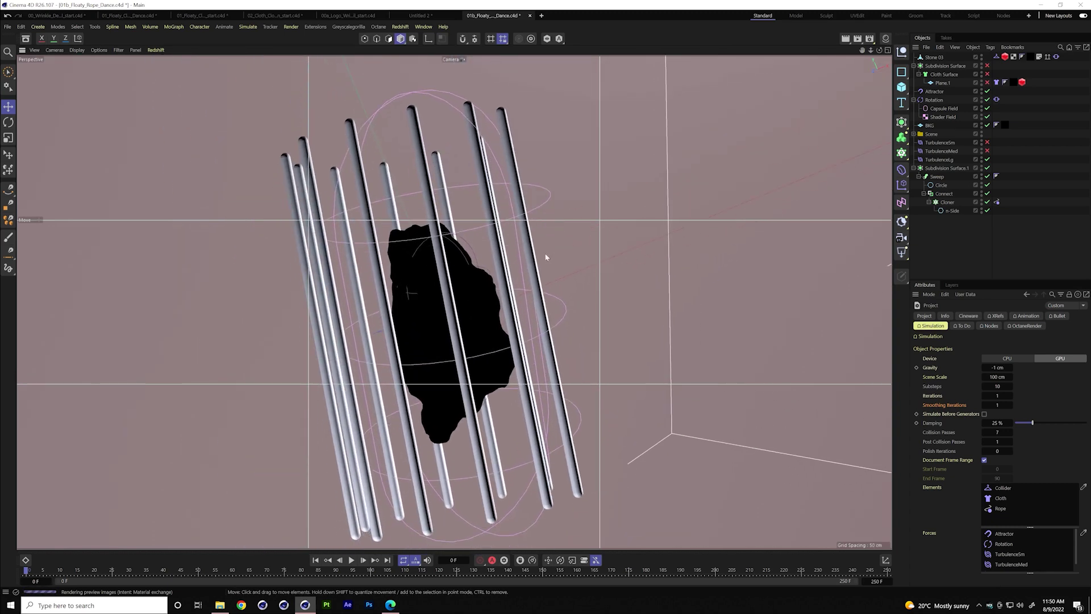
# Examine the Cloner's Rope tag, the Attractor, Rotation and Turbulence forces and the n-Side spline while playing the rope simulation
pyautogui.click(996, 202)
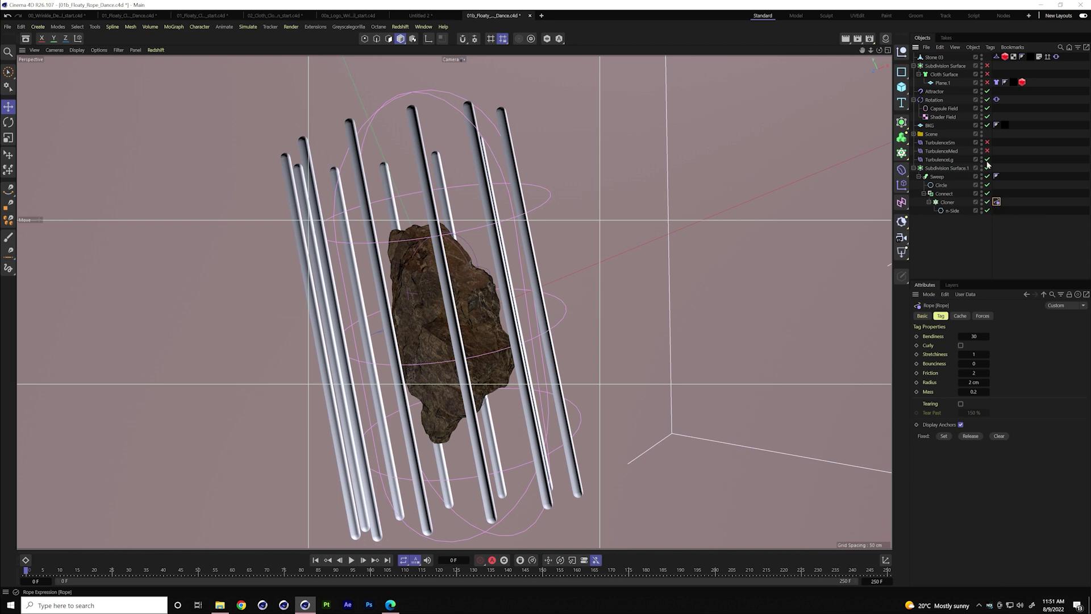
pyautogui.click(937, 92)
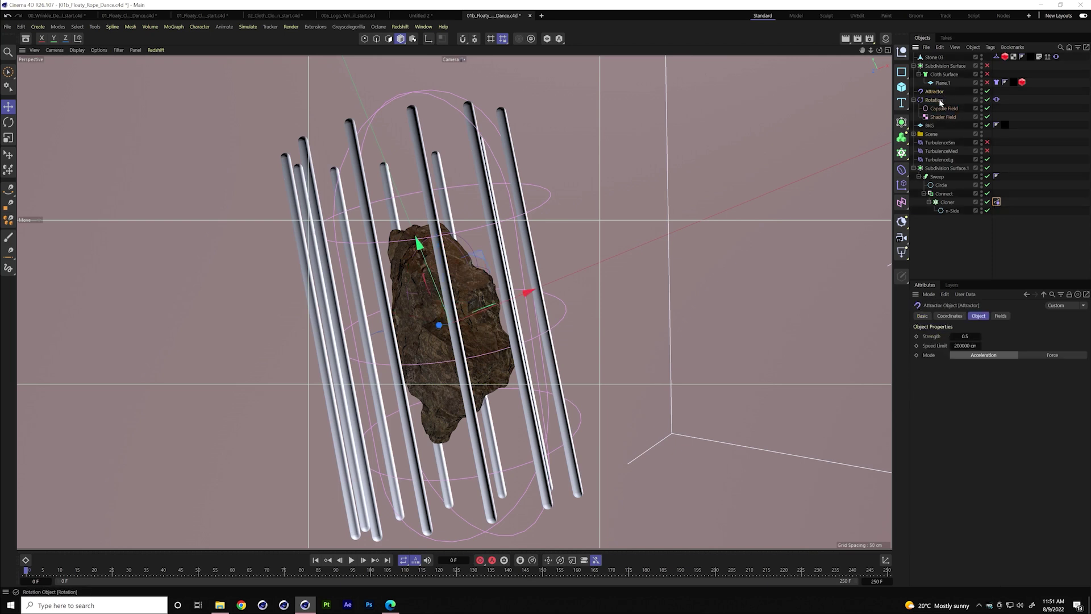
pyautogui.click(938, 100)
pyautogui.click(943, 159)
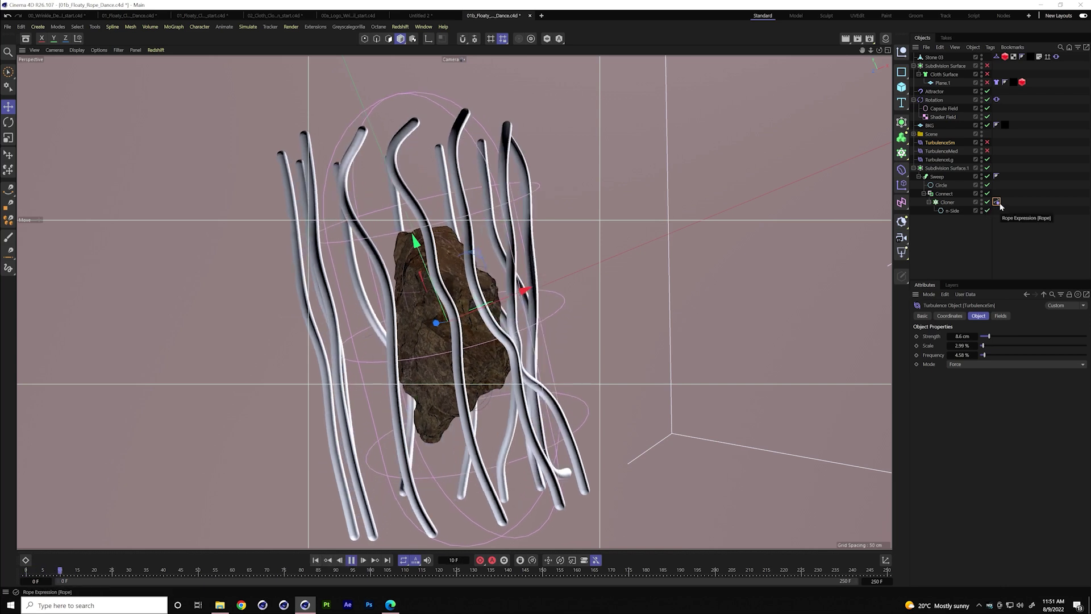
pyautogui.click(961, 203)
pyautogui.click(950, 211)
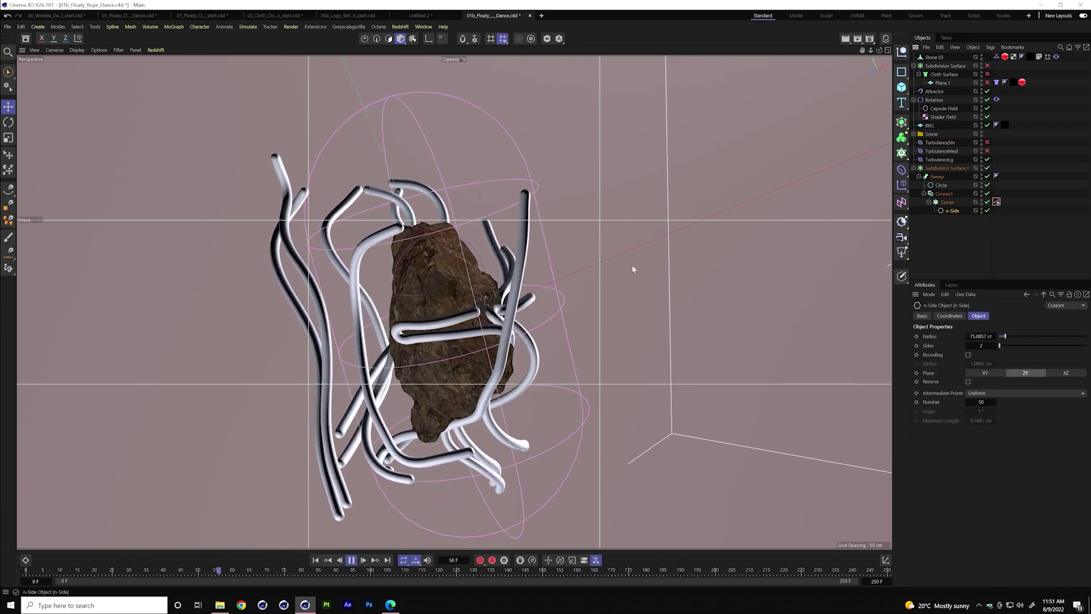
# Search the asset library for rock models, check the stone's Vibrate tag and stop the simulation
pyautogui.click(446, 290)
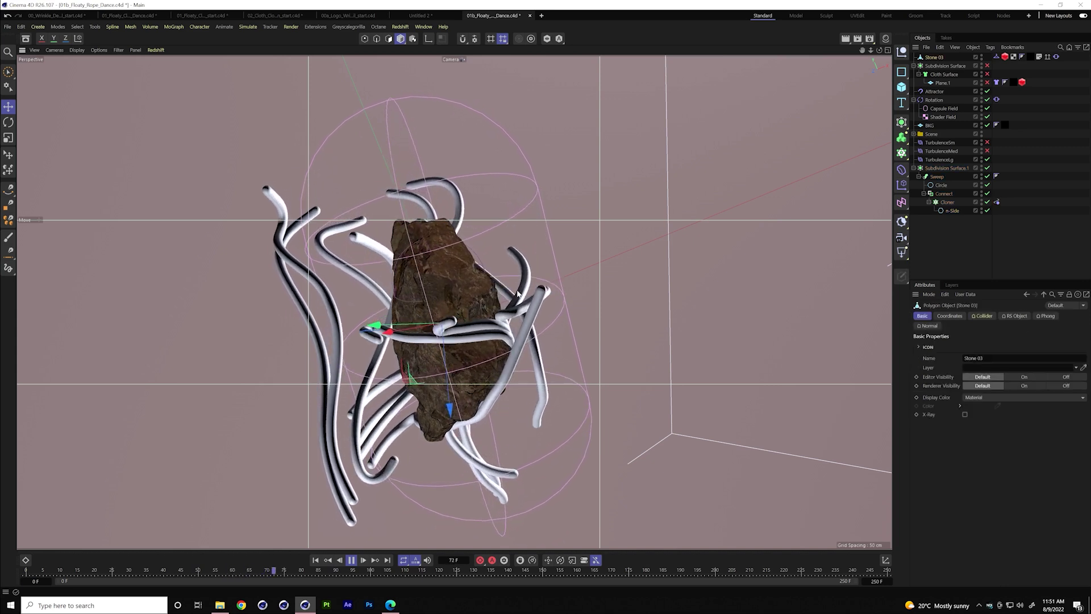
pyautogui.hotkey('shift', 'F8')
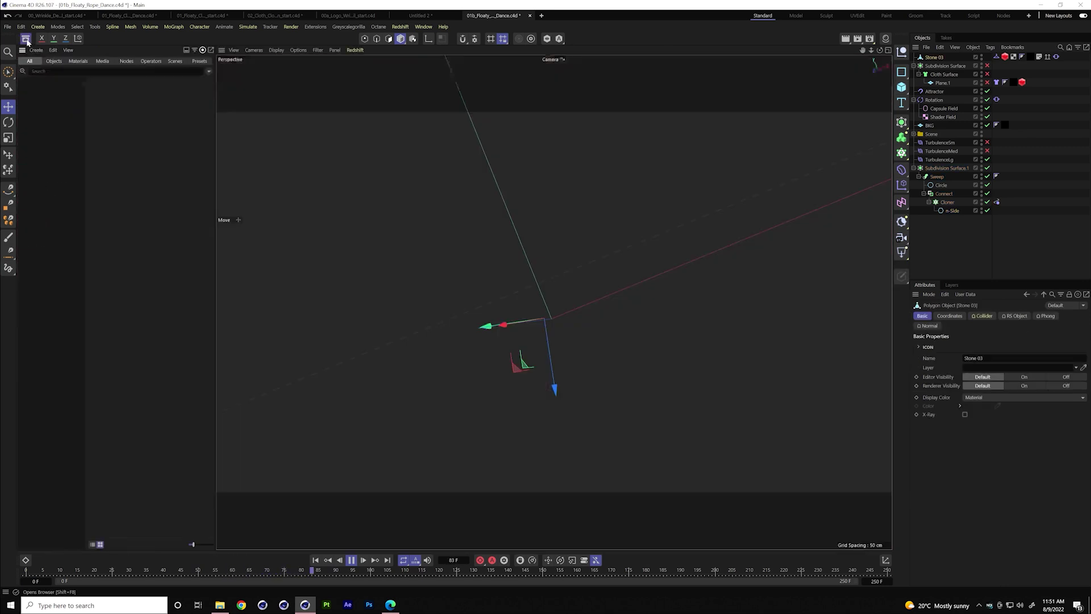
pyautogui.click(73, 72)
pyautogui.write('roc')
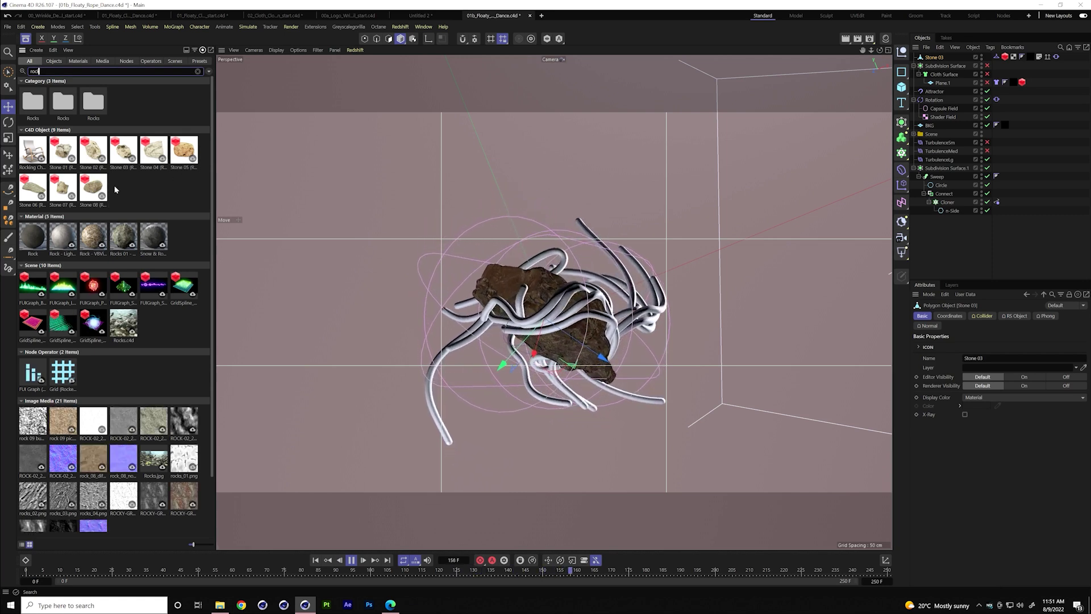
pyautogui.click(198, 71)
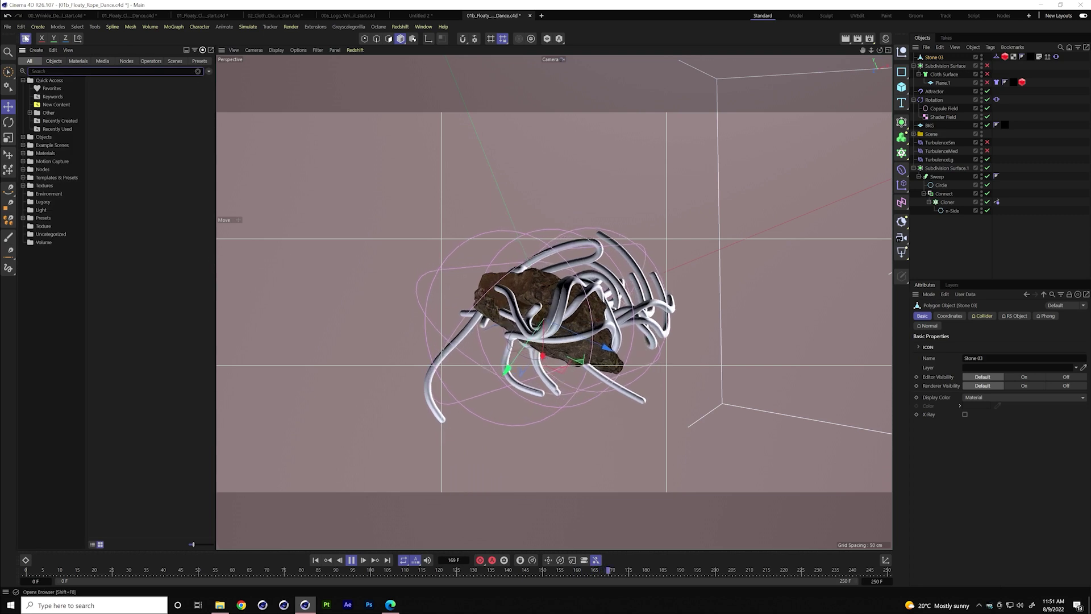
pyautogui.click(26, 38)
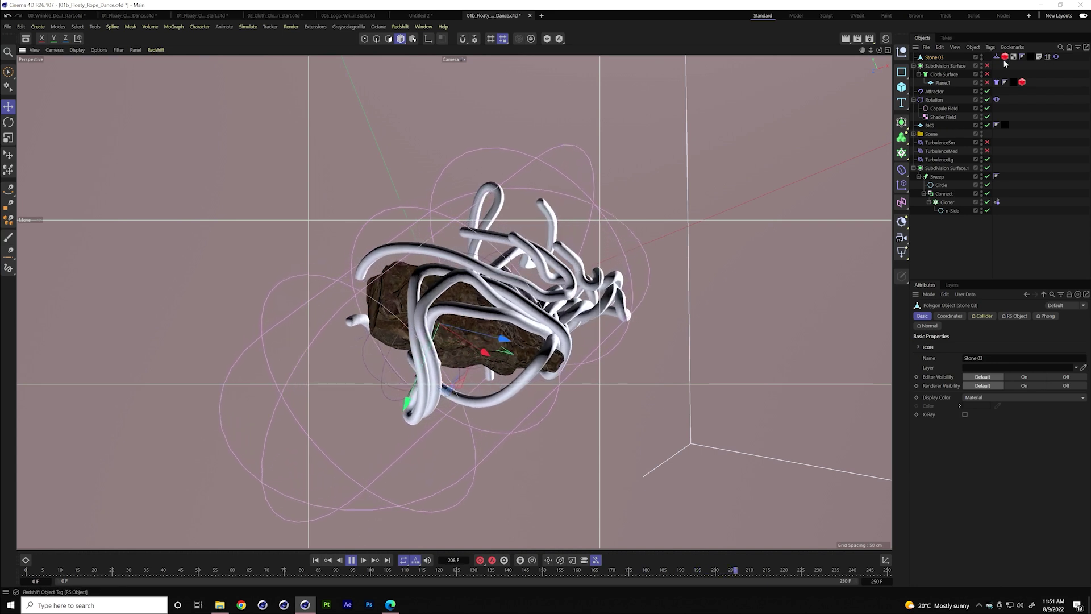
pyautogui.click(1056, 56)
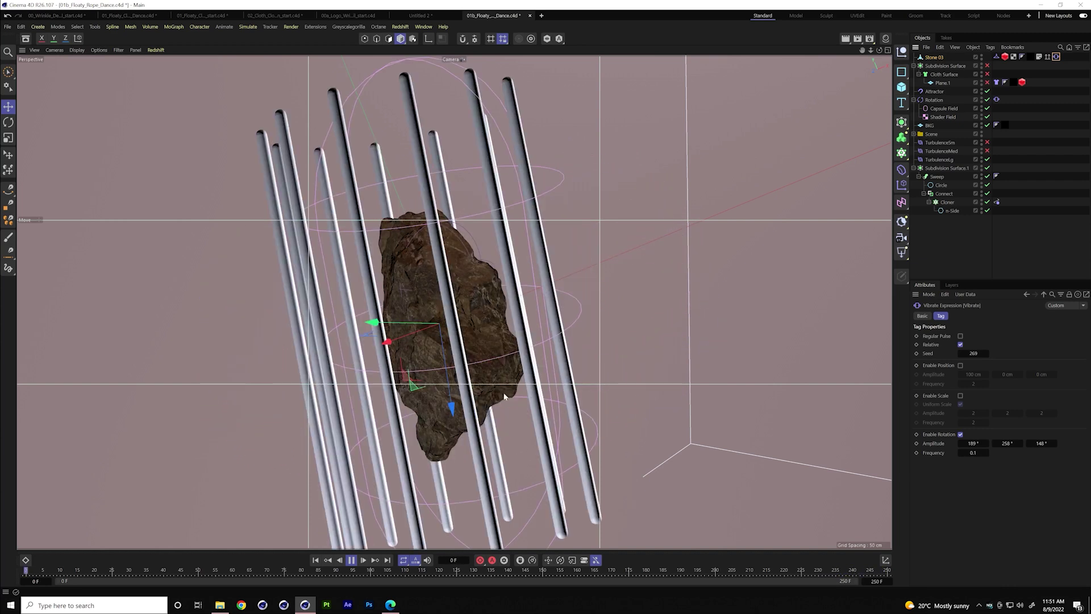
pyautogui.press('F8')
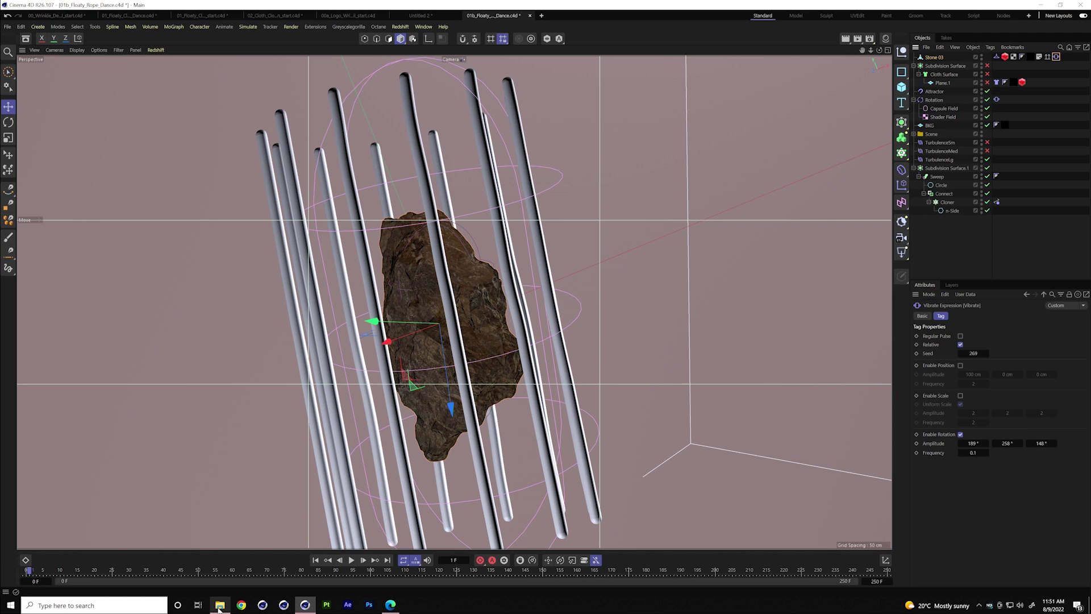
# Open the 02_Cloth_Cloner_Spin scene and enlarge its camera view to fill the viewport
pyautogui.click(220, 605)
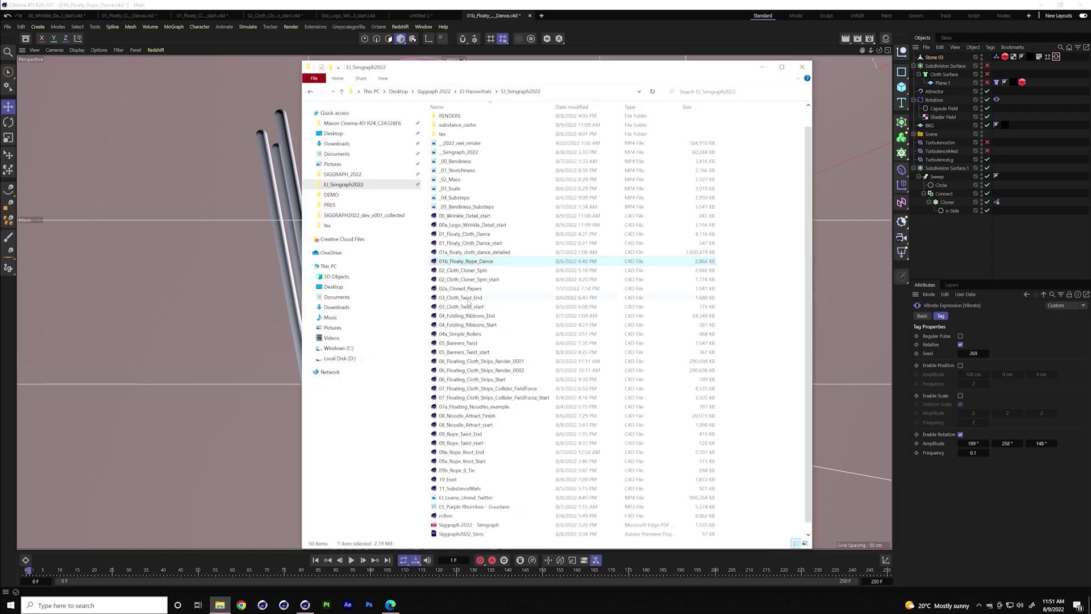
pyautogui.click(488, 272)
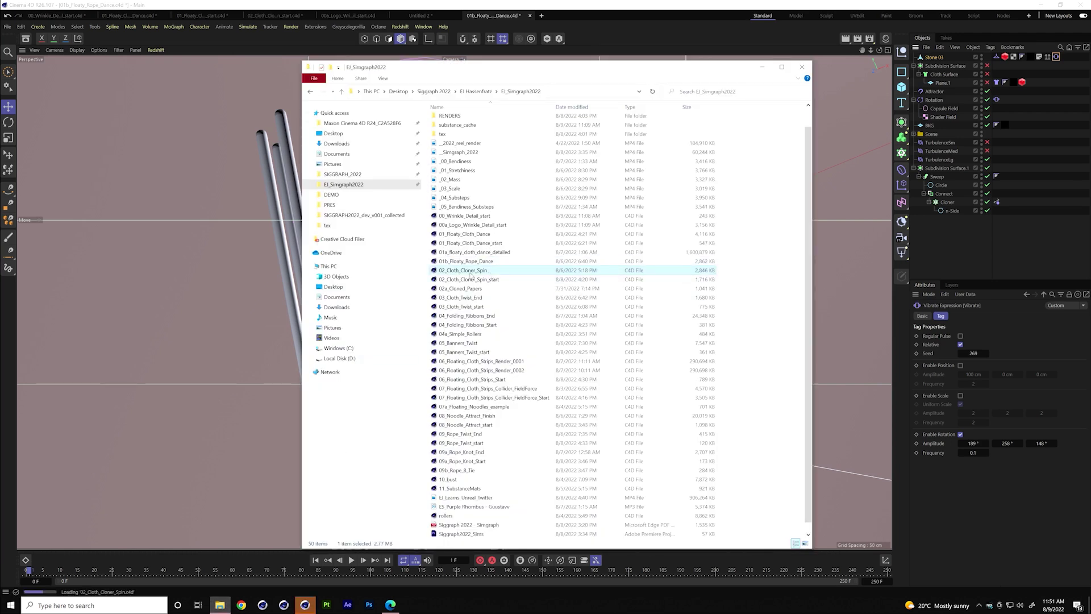
pyautogui.click(802, 67)
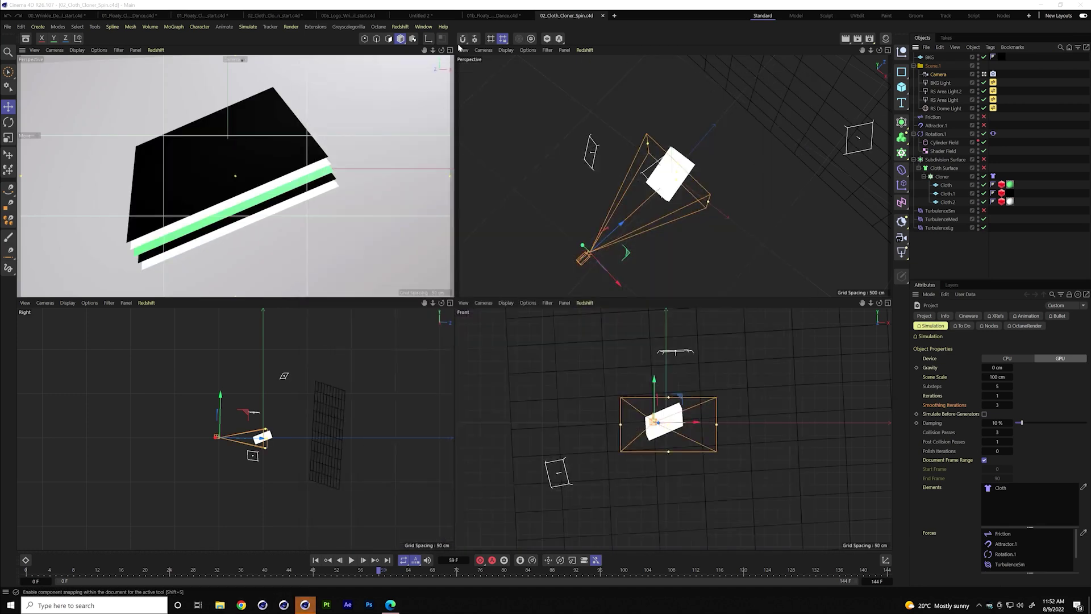
pyautogui.press('F1')
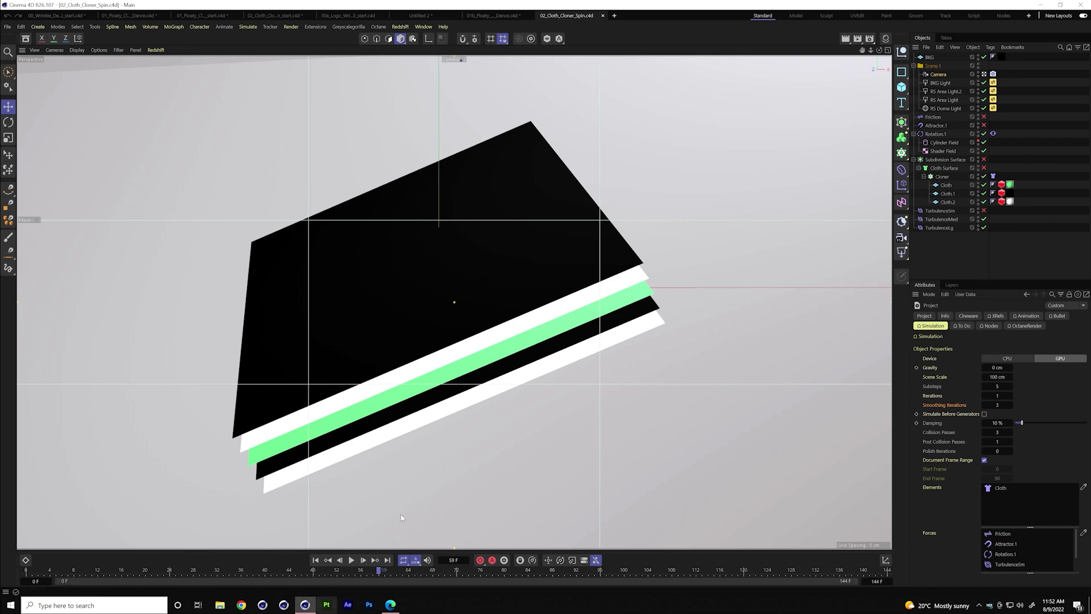
# Set the Cloner's count to 7, play the simulation to frame 37 and check the Cloner's Cloth tag
pyautogui.click(994, 177)
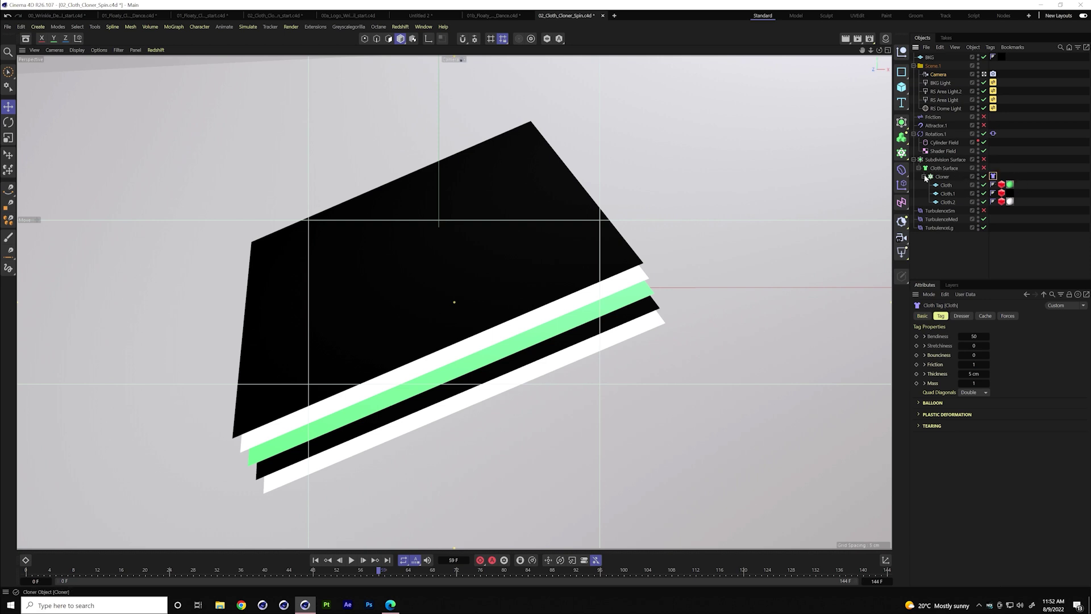
pyautogui.click(942, 176)
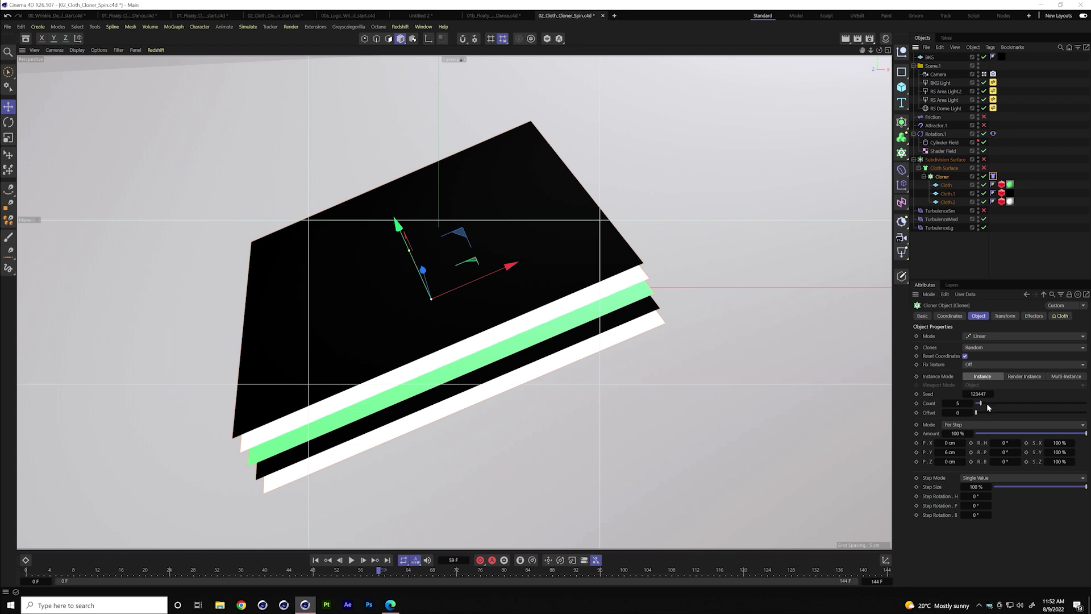
pyautogui.moveTo(973, 405); pyautogui.dragTo(982, 403)
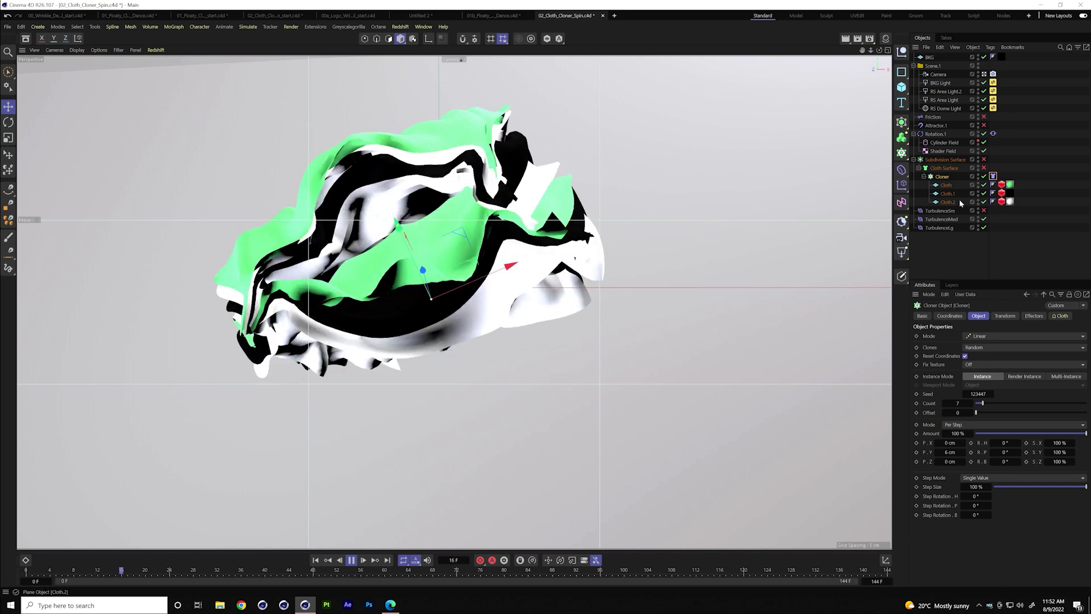
pyautogui.click(995, 177)
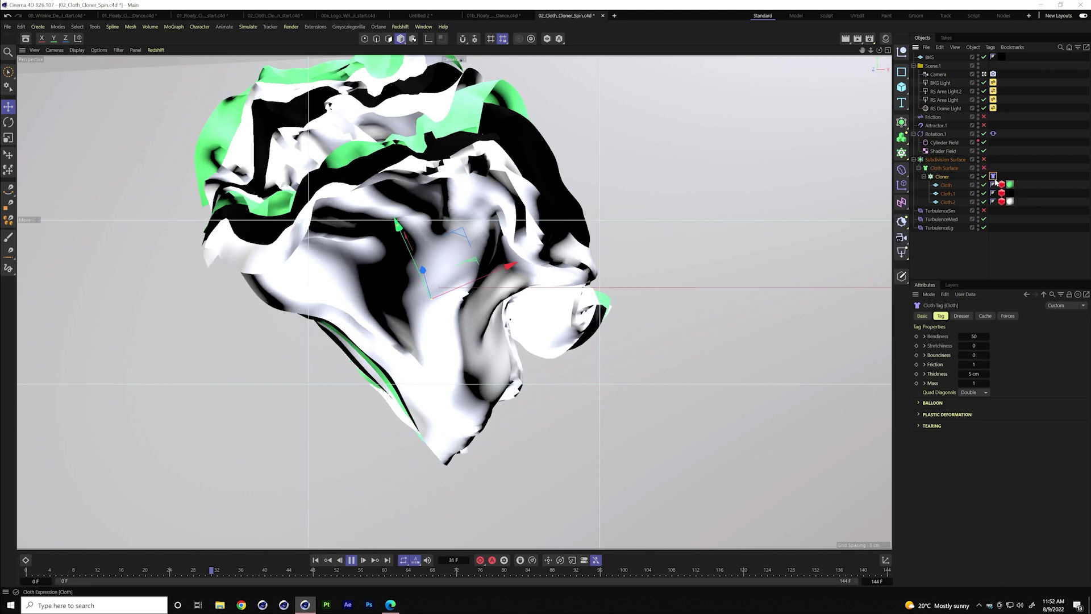
pyautogui.press('F8')
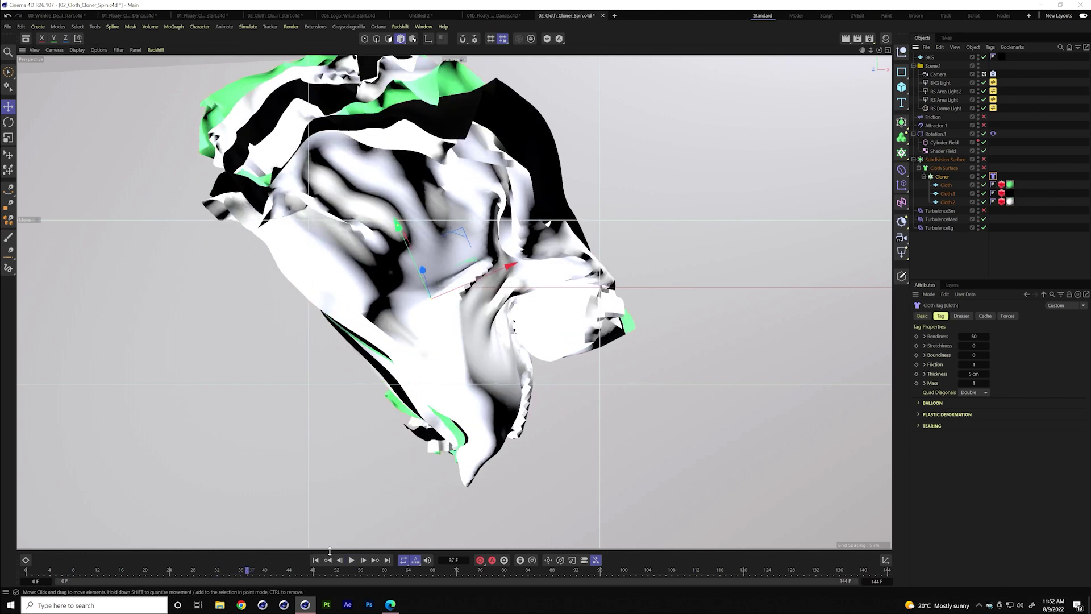
# Open the __Simgraph_2022 reference video, mute it and rewind it to near the start
pyautogui.click(312, 609)
pyautogui.click(313, 610)
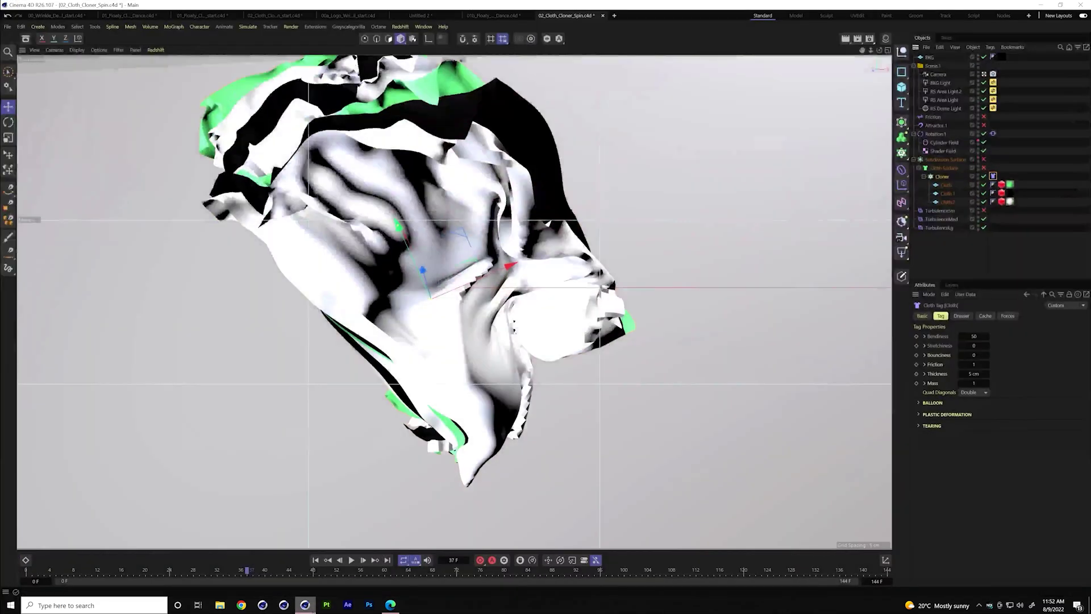
pyautogui.click(221, 606)
pyautogui.doubleClick(474, 277)
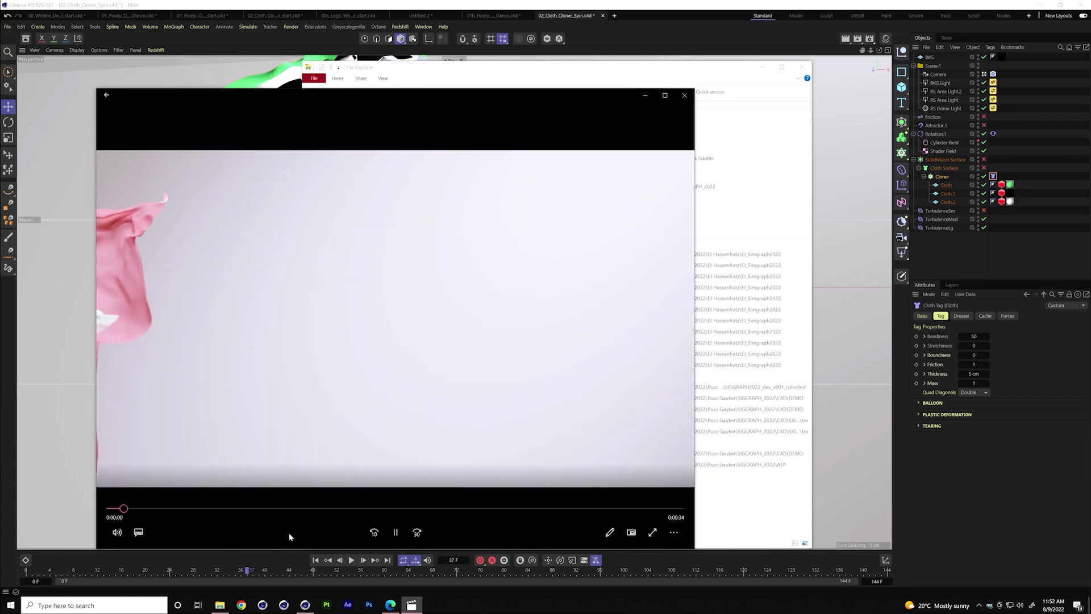
pyautogui.click(117, 532)
pyautogui.moveTo(140, 504); pyautogui.dragTo(127, 504)
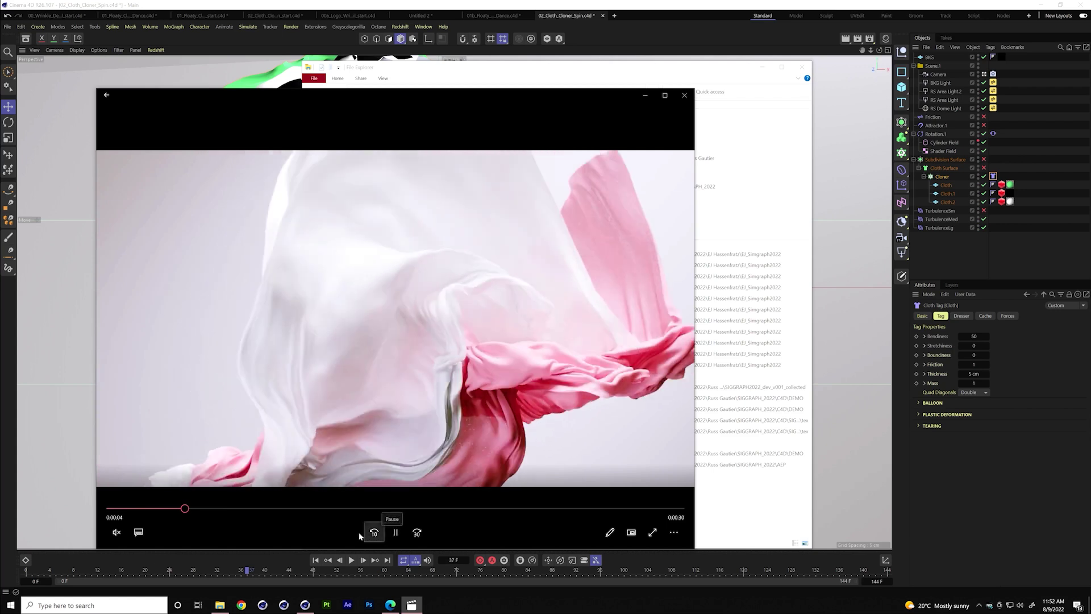
# Review the yellow swirling cloth shot in the reference video, close the video and return to the cloner scene
pyautogui.click(228, 509)
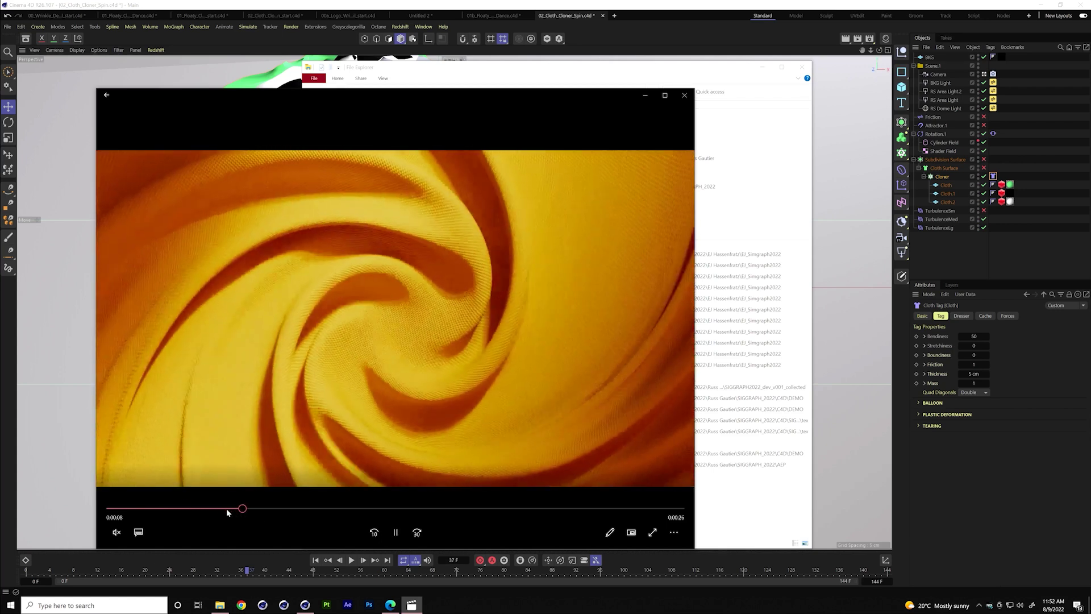
pyautogui.click(399, 530)
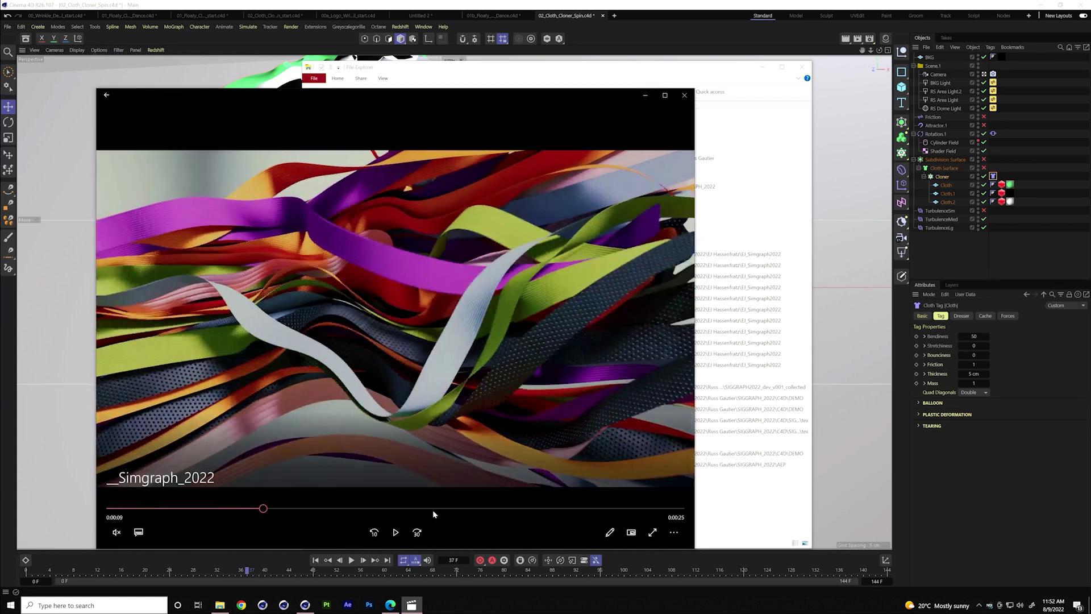
pyautogui.click(225, 508)
pyautogui.click(398, 532)
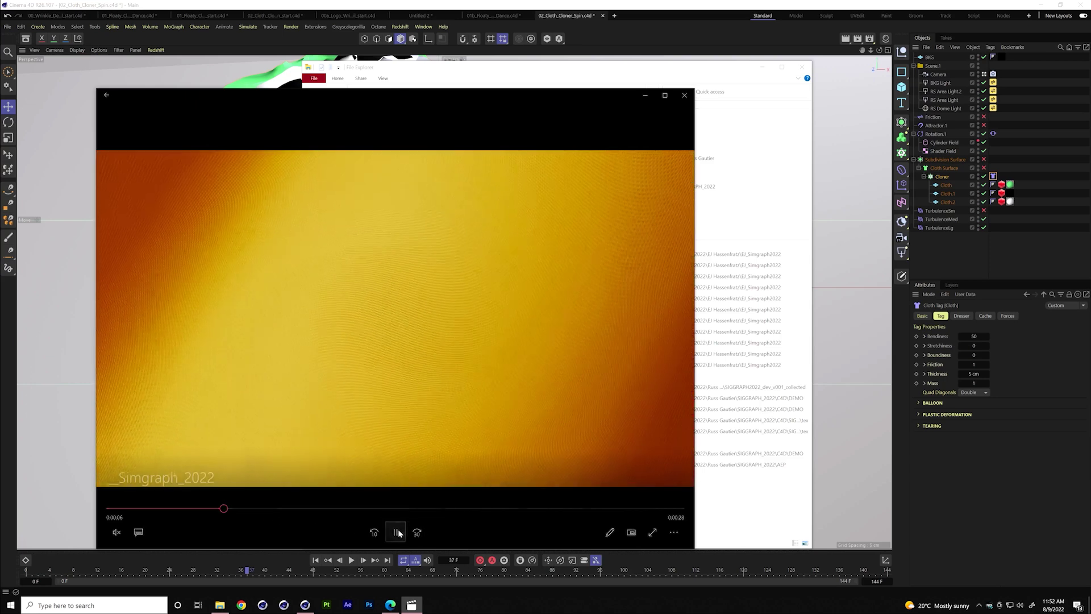
pyautogui.click(691, 95)
pyautogui.click(733, 48)
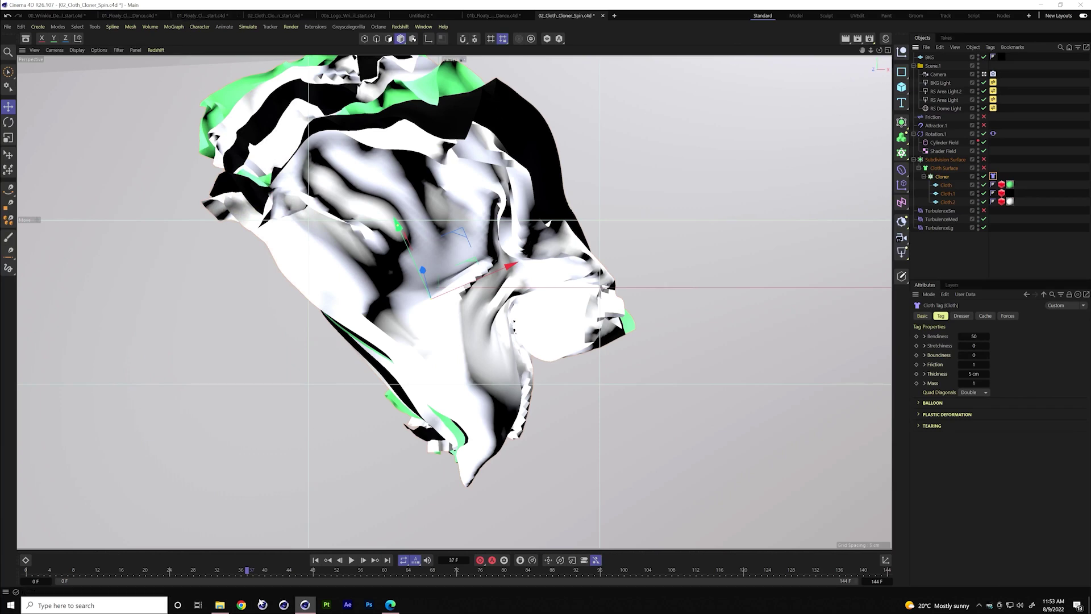
# Open the 03_Cloth_Twist_start scene from the EJ_Simgraph2022 folder and close the folder window
pyautogui.click(220, 605)
pyautogui.click(343, 185)
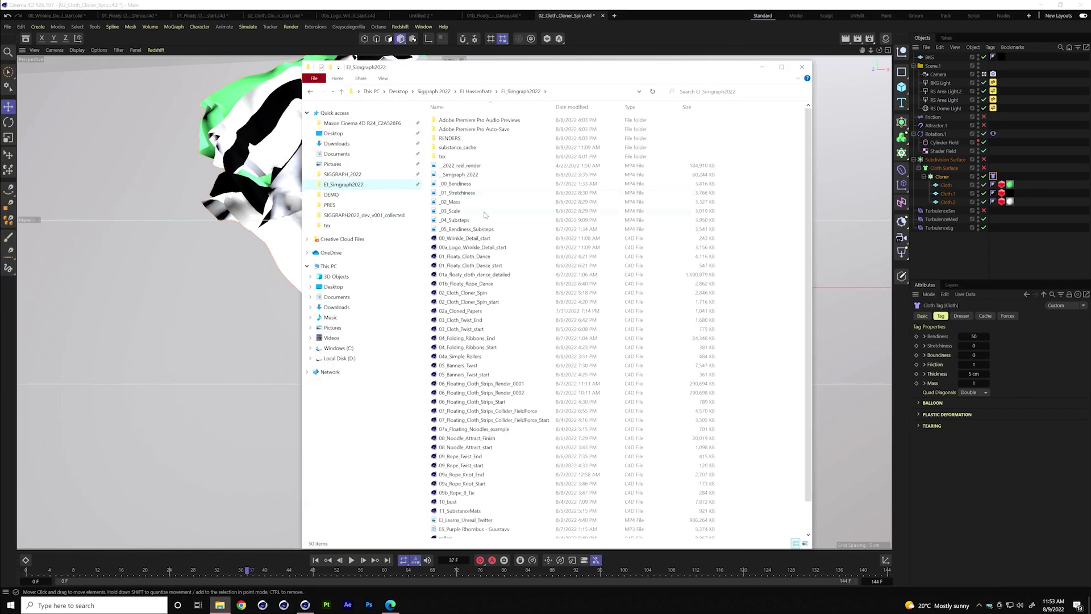
pyautogui.doubleClick(489, 328)
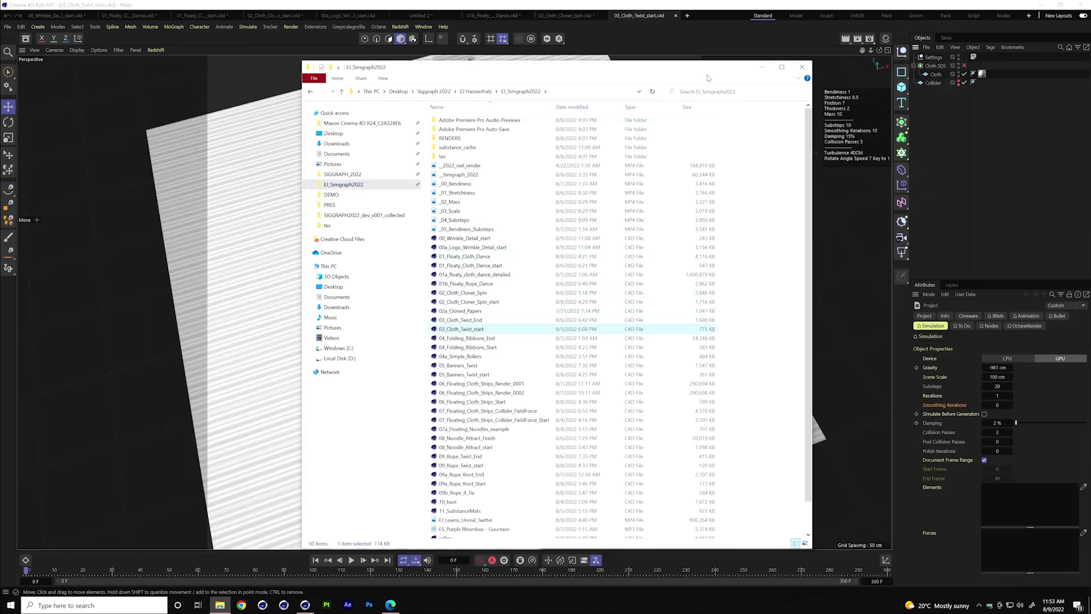
pyautogui.click(802, 67)
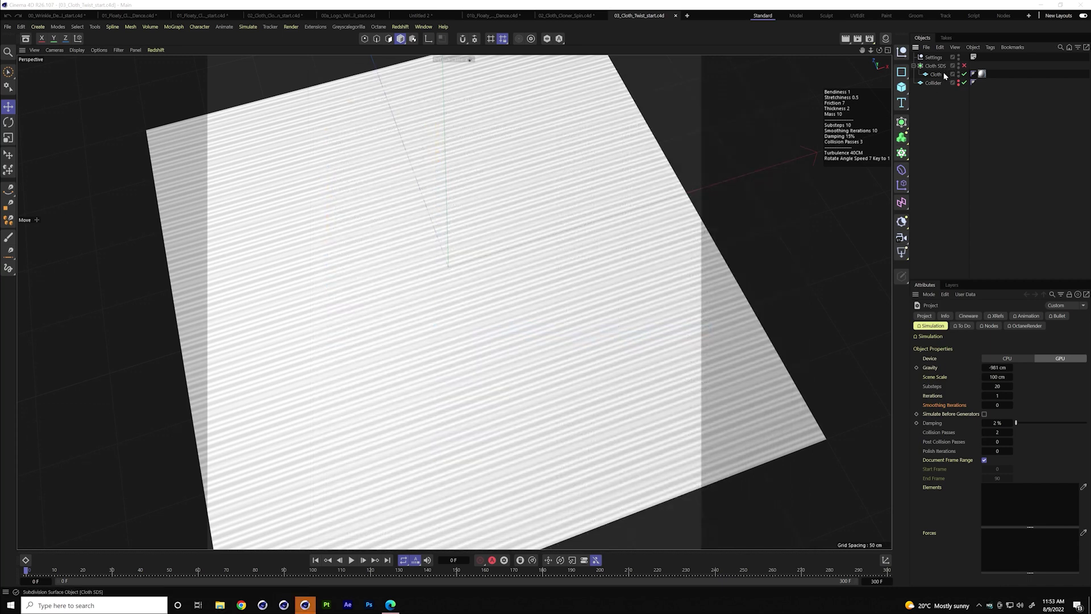
# Examine the Cloth plane's segment density by showing the wireframe lines briefly and returning to plain shading
pyautogui.click(939, 66)
pyautogui.click(935, 74)
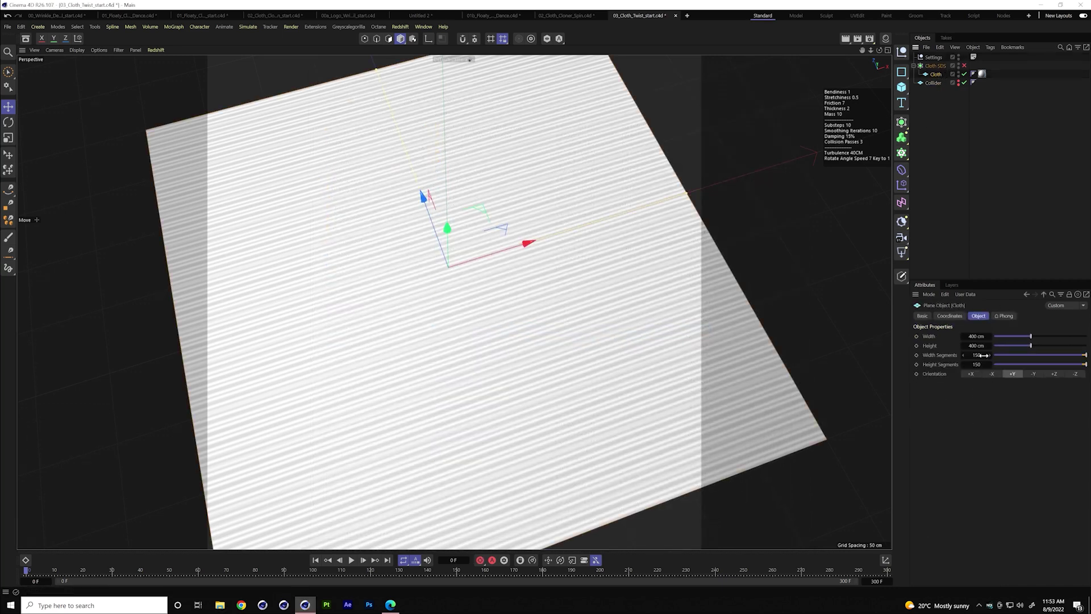
pyautogui.press('n')
pyautogui.press('b')
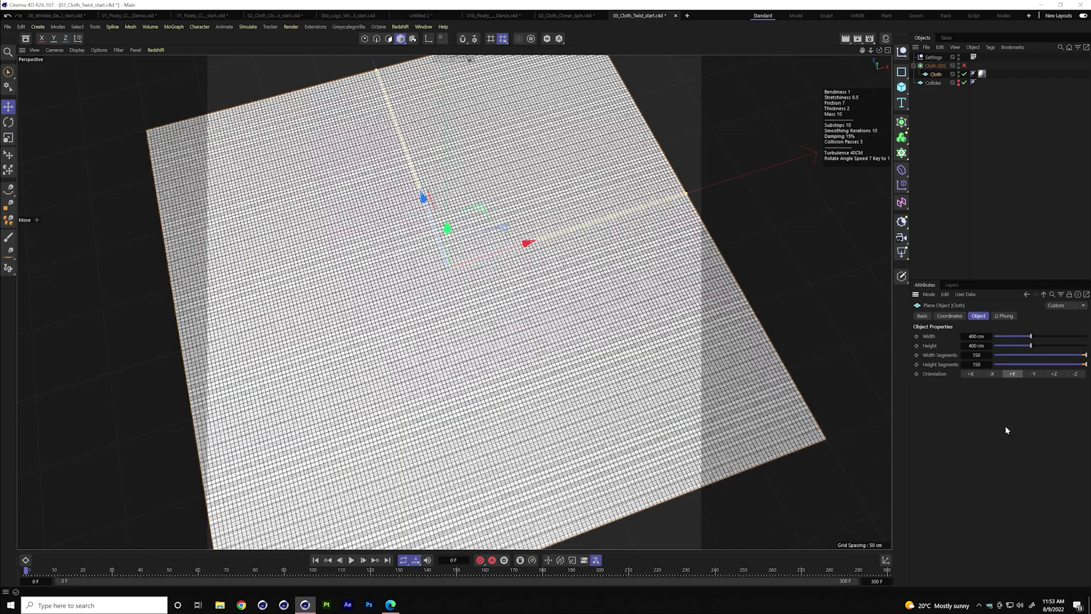
pyautogui.press('n')
pyautogui.press('a')
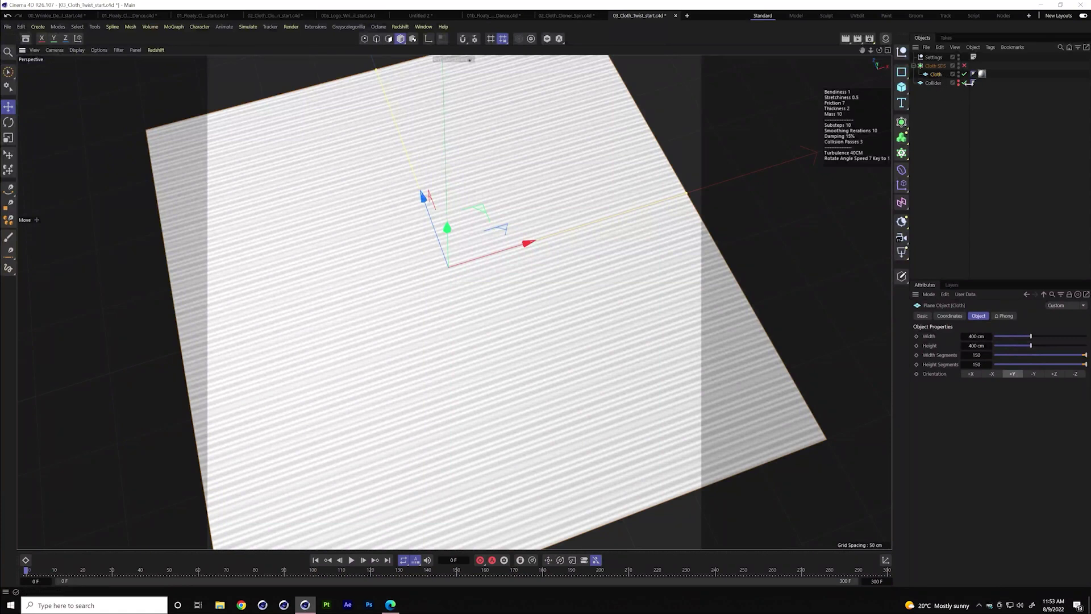
# Add a Cloth simulation tag to the Cloth plane and set the project's simulation gravity to 0 cm
pyautogui.rightClick(936, 74)
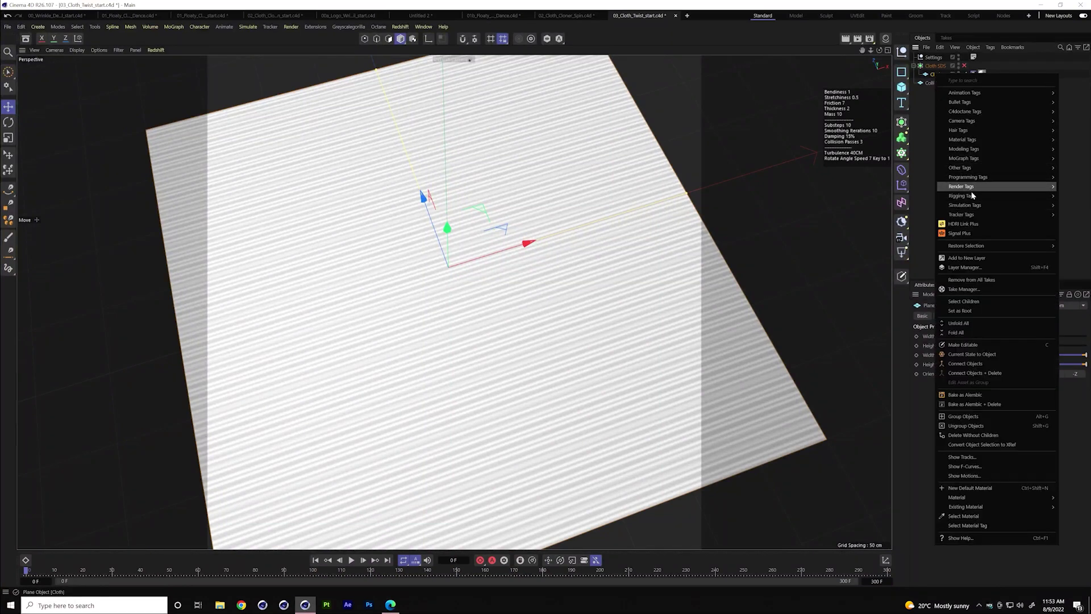
pyautogui.moveTo(972, 199)
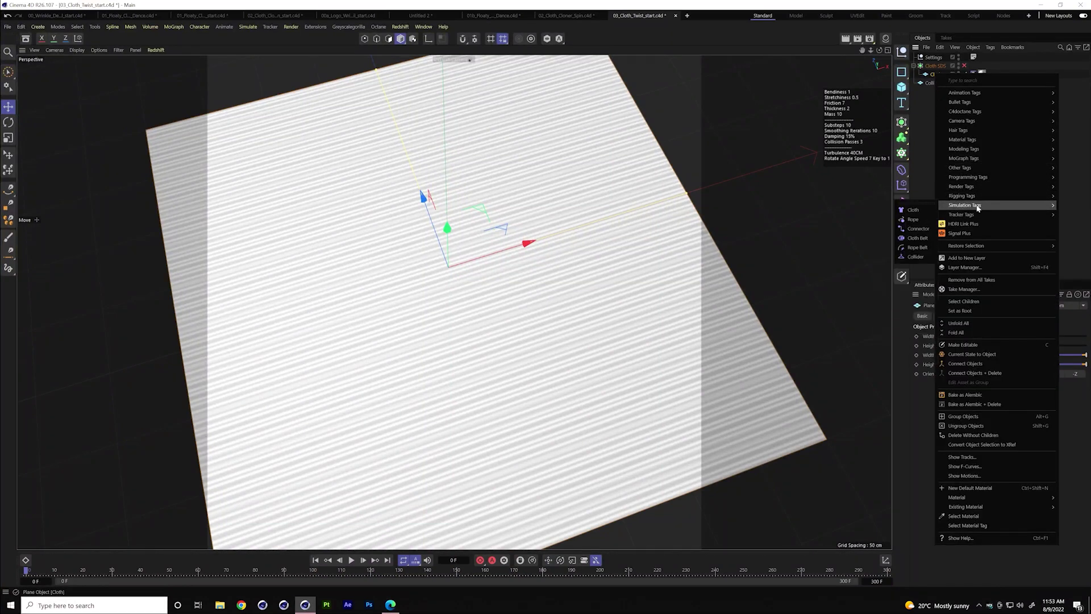
pyautogui.click(922, 209)
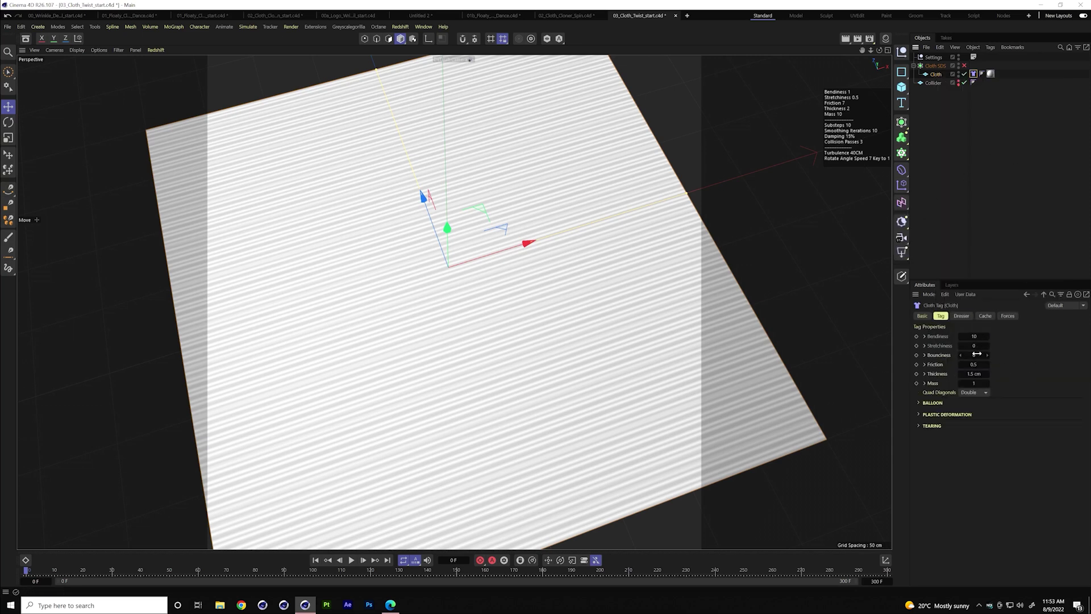
pyautogui.hotkey('ctrl', 'd')
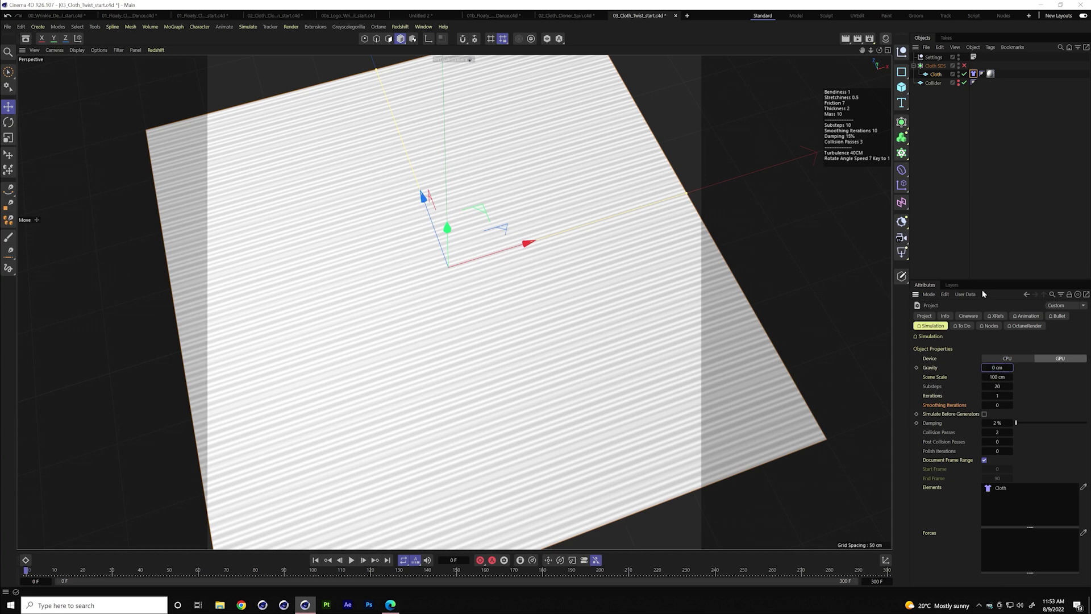
pyautogui.press('Return')
# Inspect the Collider plane beneath the cloth from several angles and check the Cloth tag's properties
pyautogui.click(938, 85)
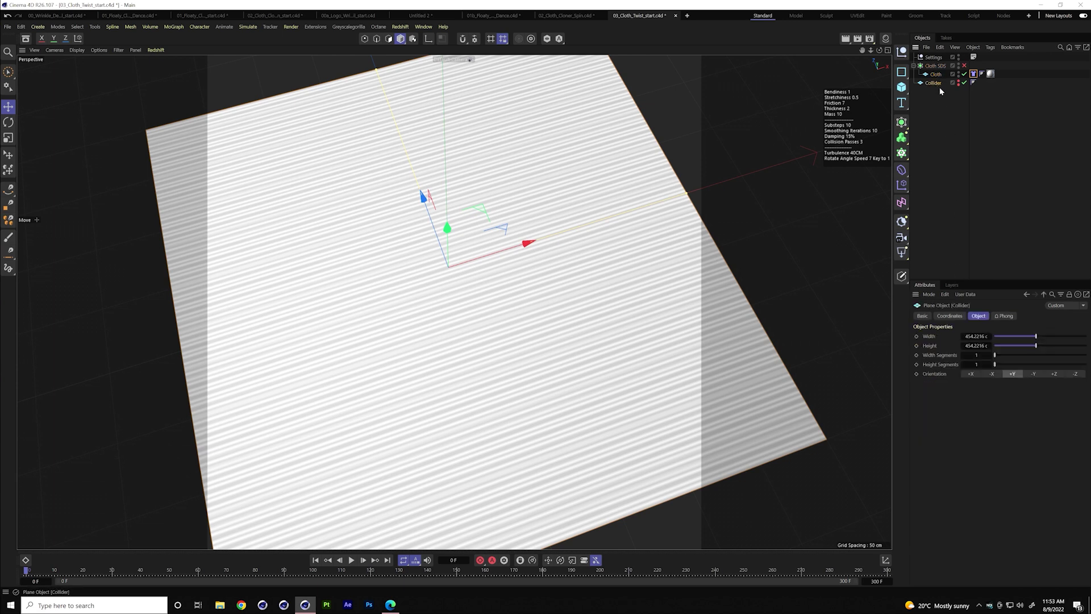
pyautogui.keyDown('alt'); pyautogui.moveTo(560, 312); pyautogui.dragTo(505, 250); pyautogui.keyUp('alt')
pyautogui.keyDown('alt'); pyautogui.moveTo(625, 182); pyautogui.dragTo(531, 342); pyautogui.keyUp('alt')
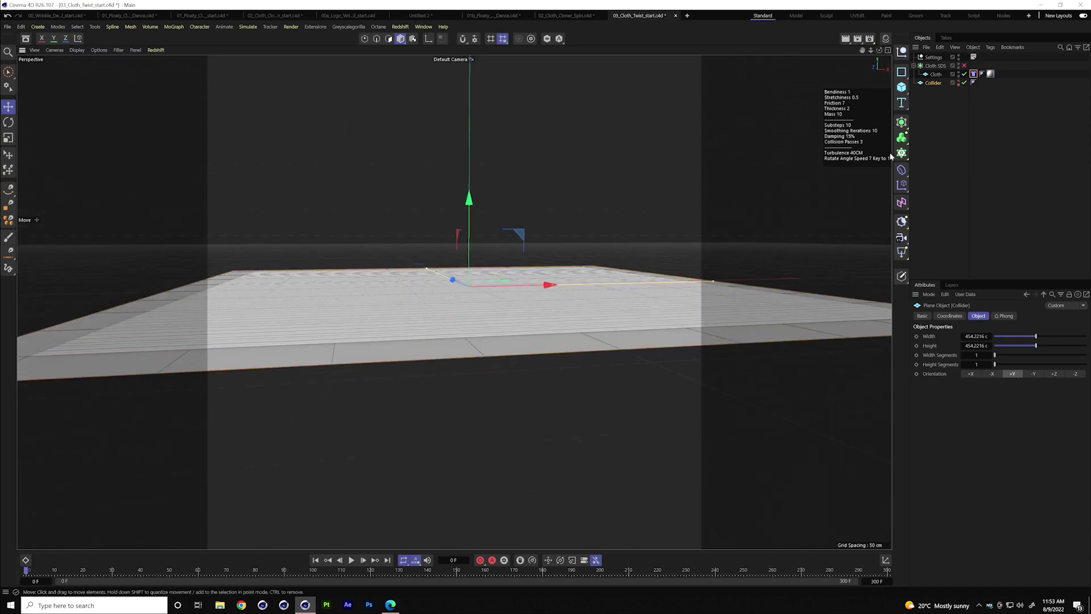
pyautogui.keyDown('alt'); pyautogui.moveTo(546, 228); pyautogui.dragTo(534, 288); pyautogui.keyUp('alt')
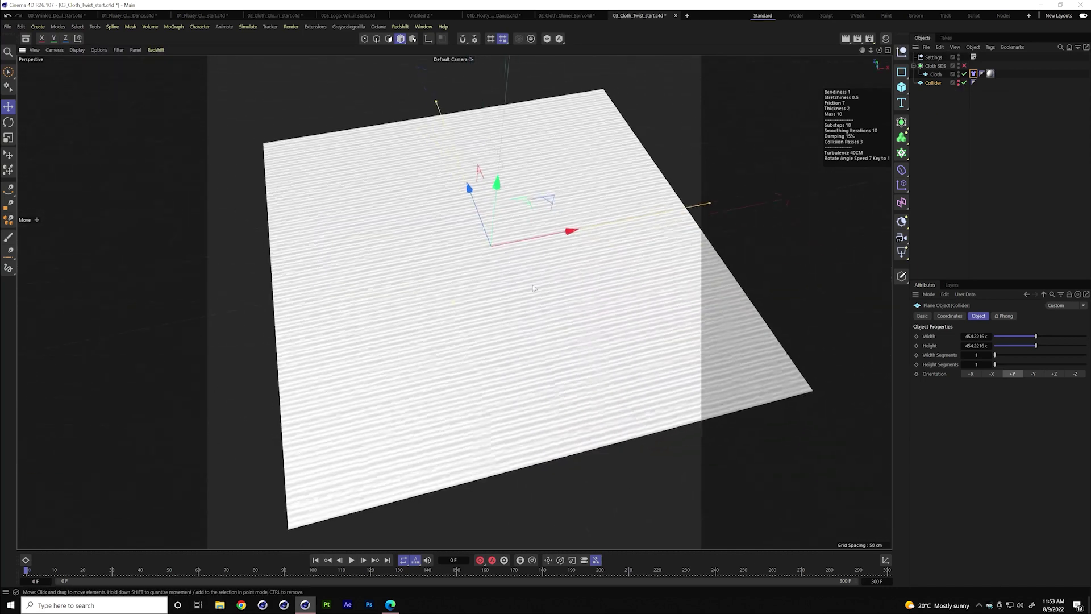
pyautogui.keyDown('alt'); pyautogui.moveTo(533, 286); pyautogui.dragTo(534, 275, button='middle'); pyautogui.keyUp('alt')
pyautogui.click(973, 74)
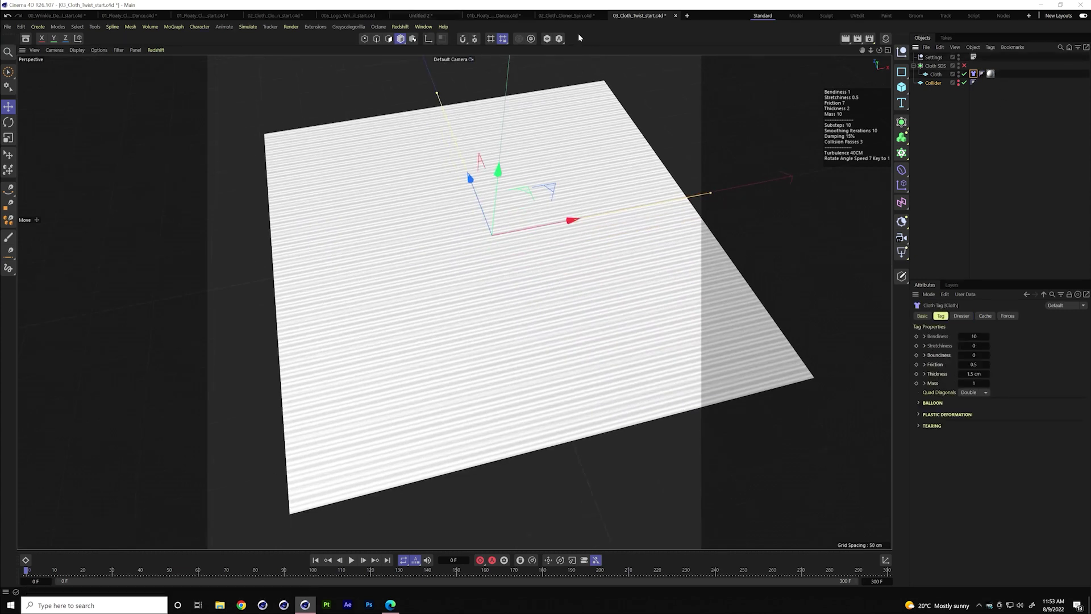
# Add a Rotation force and rotate it so its Z axis points straight up from the cloth
pyautogui.click(248, 27)
pyautogui.moveTo(267, 43)
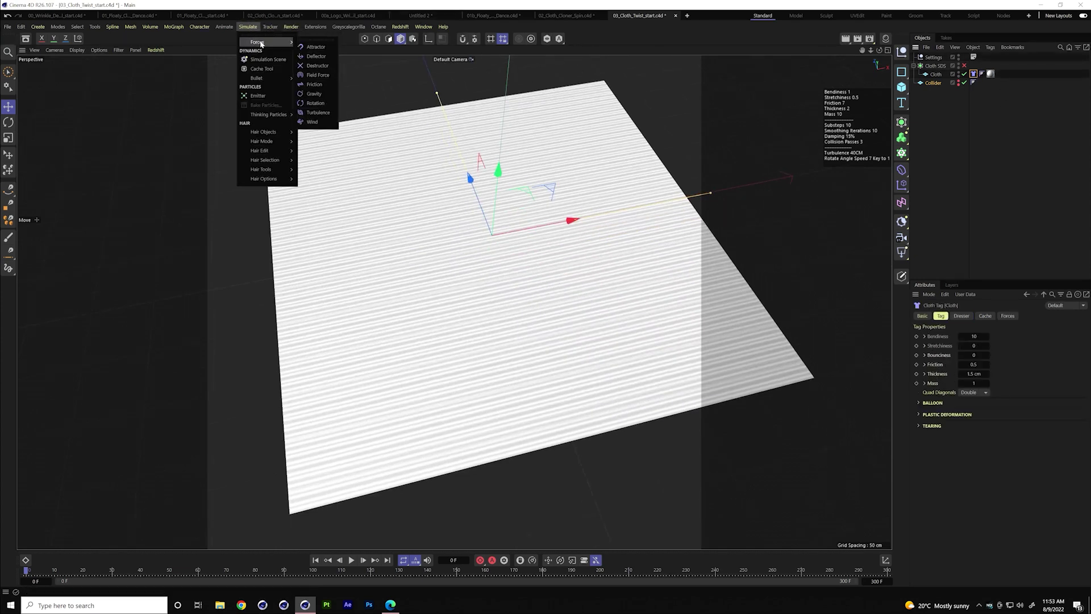
pyautogui.click(316, 103)
pyautogui.keyDown('alt'); pyautogui.moveTo(478, 209); pyautogui.dragTo(504, 196); pyautogui.keyUp('alt')
pyautogui.press('r')
pyautogui.moveTo(438, 177); pyautogui.dragTo(488, 272)
pyautogui.press('e')
# Play the simulation to test the Rotation force, stop it and return to the first frame
pyautogui.click(957, 60)
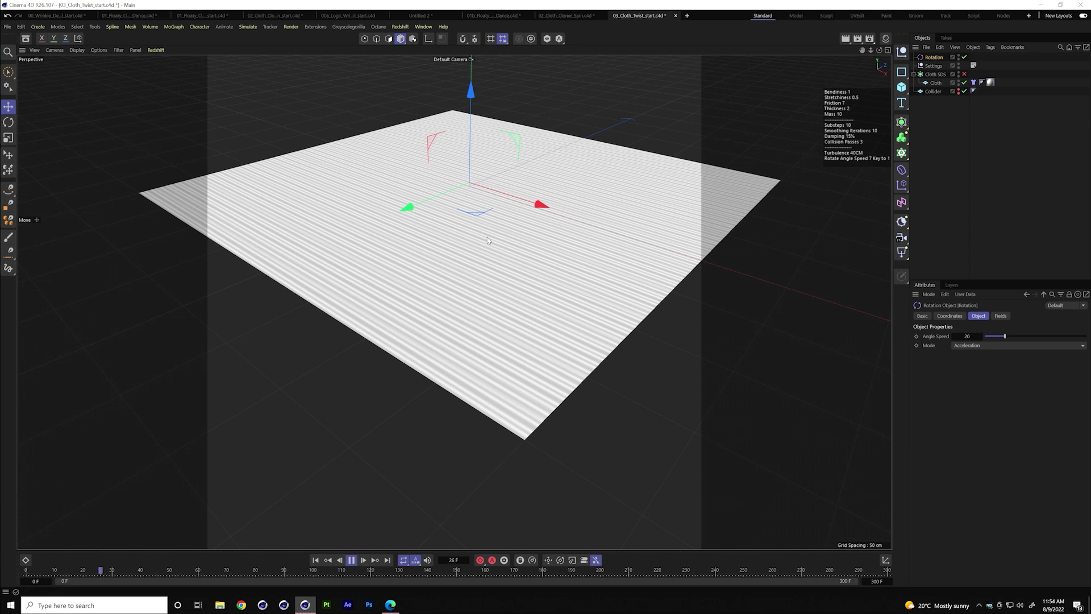
pyautogui.click(350, 560)
pyautogui.click(315, 560)
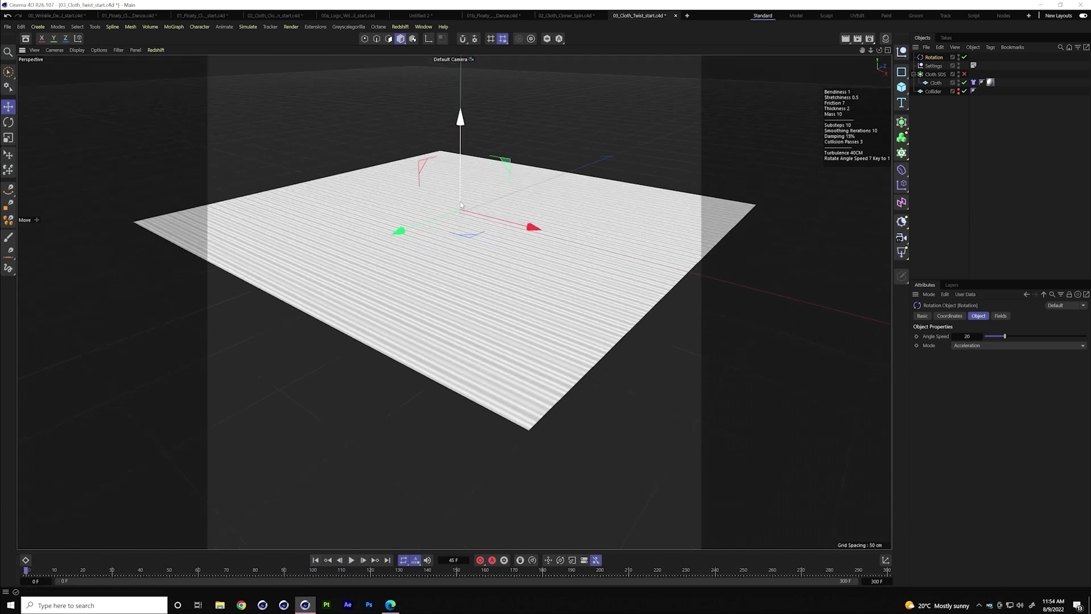
pyautogui.keyDown('alt'); pyautogui.moveTo(448, 215); pyautogui.dragTo(463, 194); pyautogui.keyUp('alt')
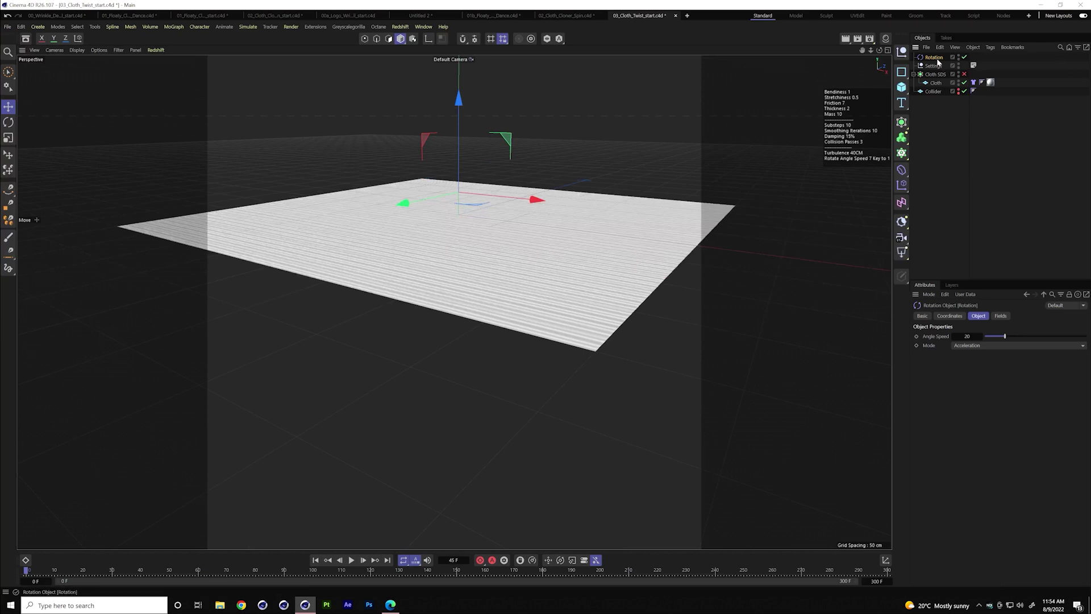
# Limit the Rotation force with a Spherical Field and enlarge the field to about 116 cm
pyautogui.click(1001, 316)
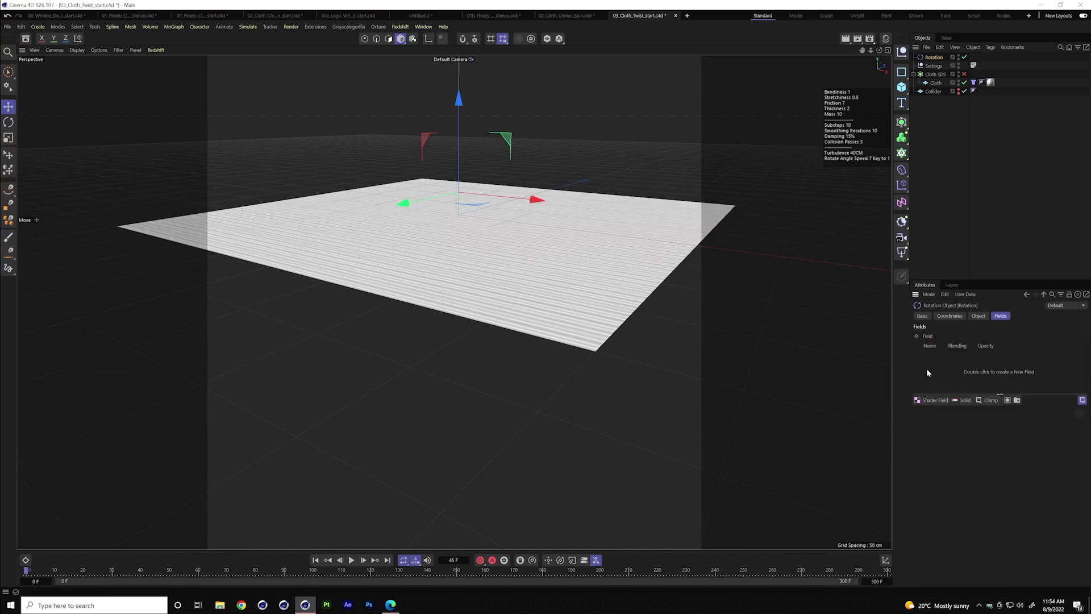
pyautogui.click(932, 400)
pyautogui.click(987, 426)
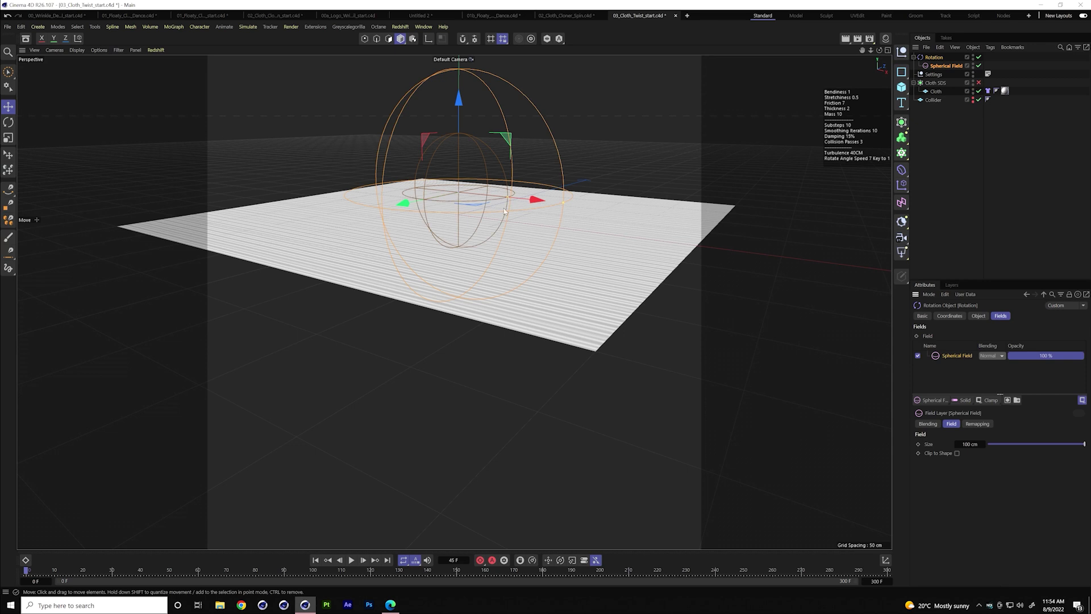
pyautogui.keyDown('alt'); pyautogui.moveTo(509, 219); pyautogui.dragTo(574, 269); pyautogui.keyUp('alt')
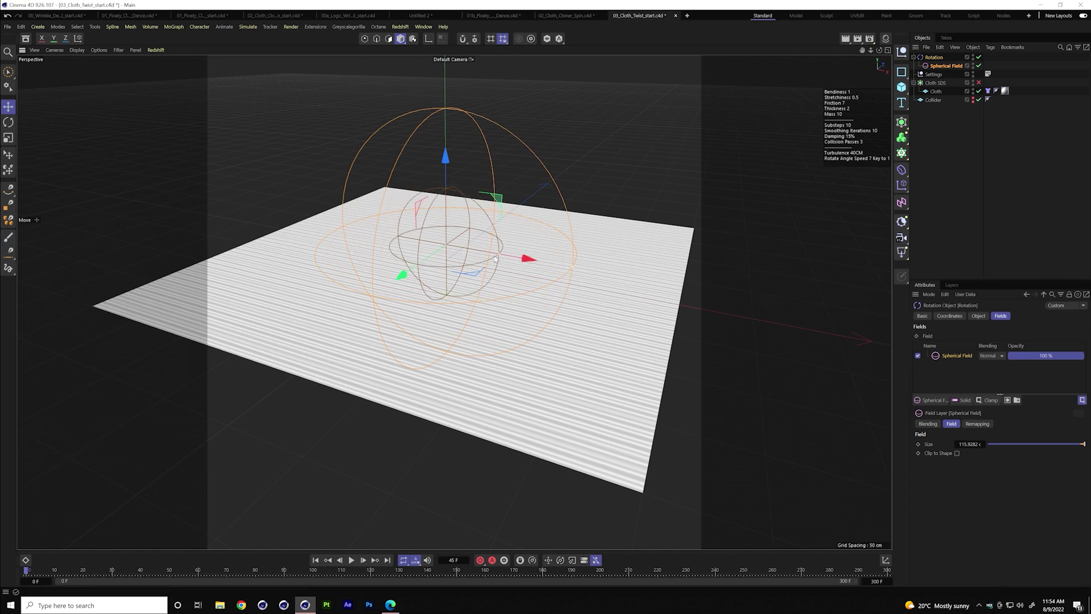
# Set the Rotation force's Angle Speed to 1.5 and its mode to Force
pyautogui.click(931, 58)
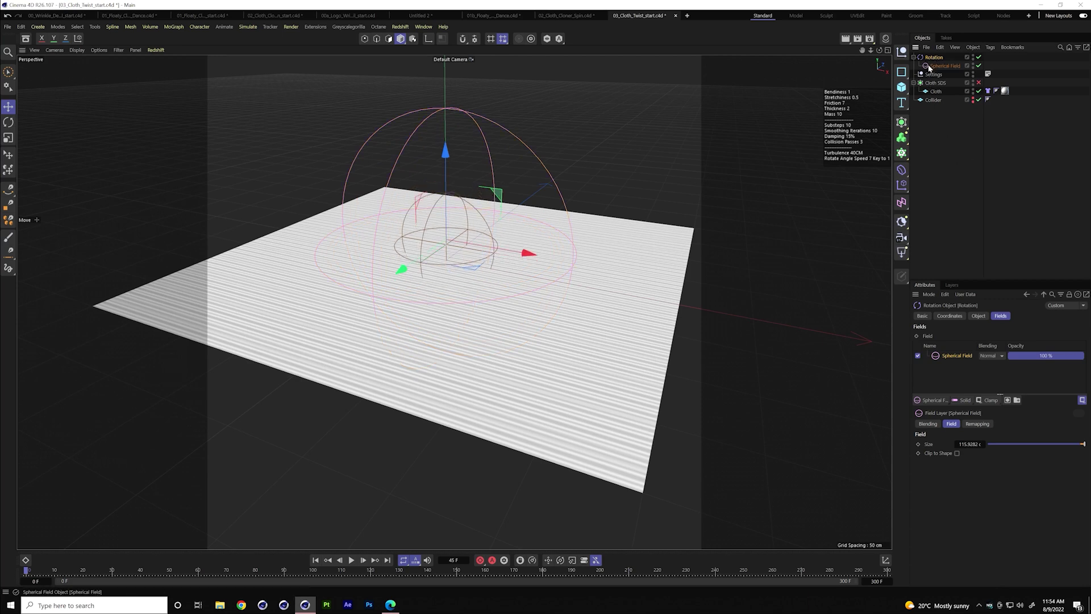
pyautogui.click(978, 317)
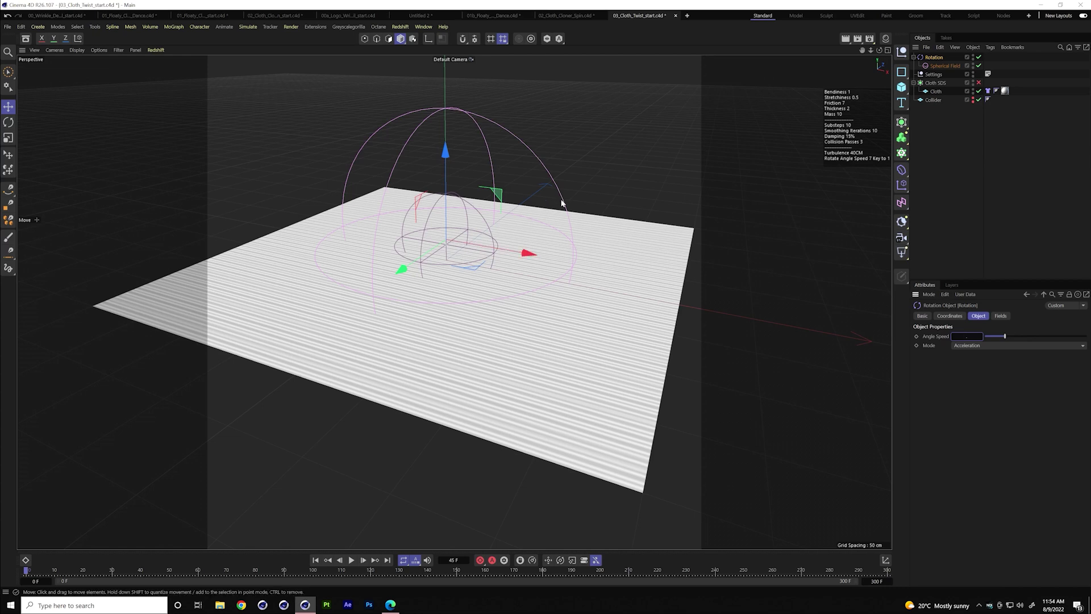
pyautogui.click(966, 345)
pyautogui.click(977, 354)
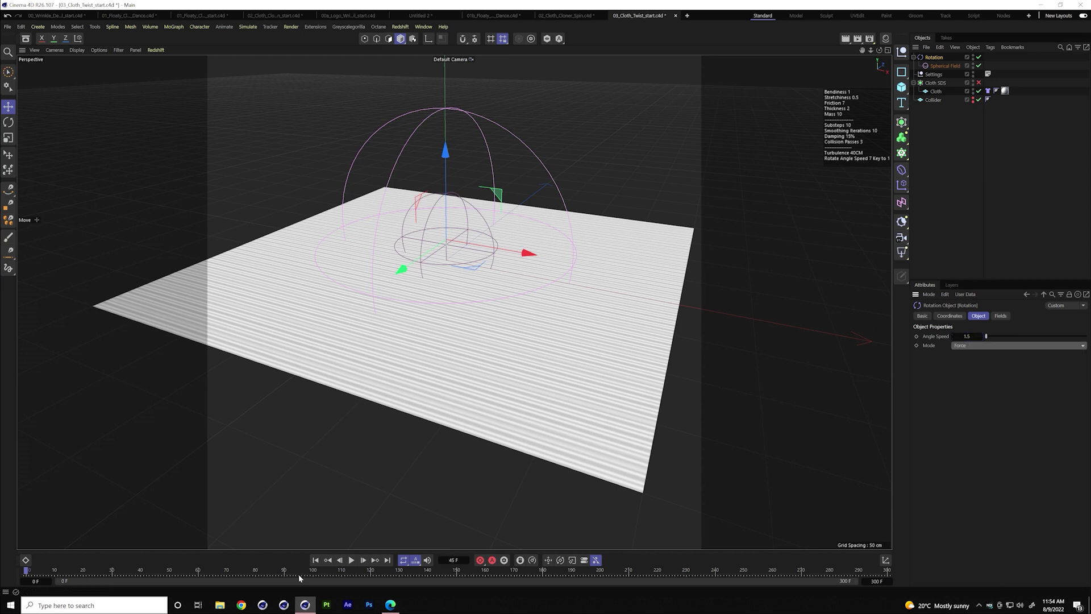
# Play the simulation, shrink the Spherical Field's inner zone and examine the swirl at the cloth's centre
pyautogui.click(351, 560)
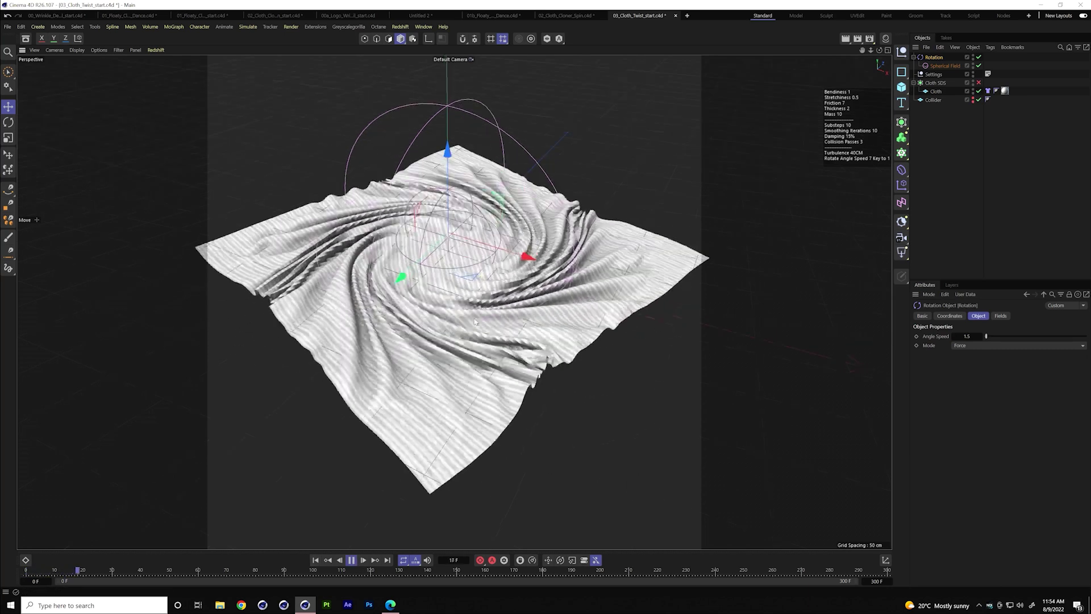
pyautogui.scroll(5, 477, 236)
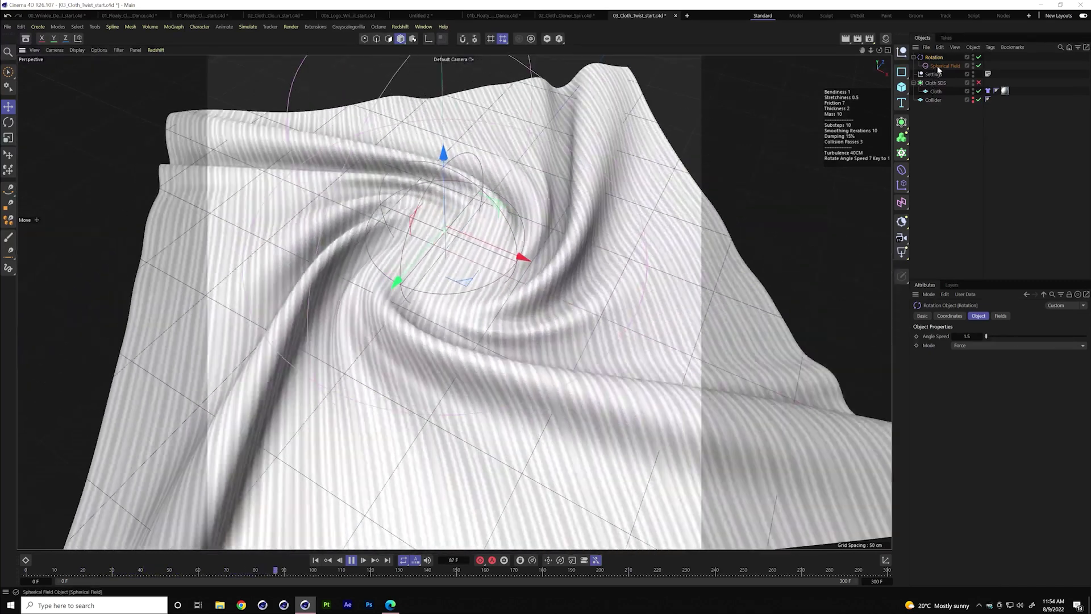
pyautogui.click(945, 66)
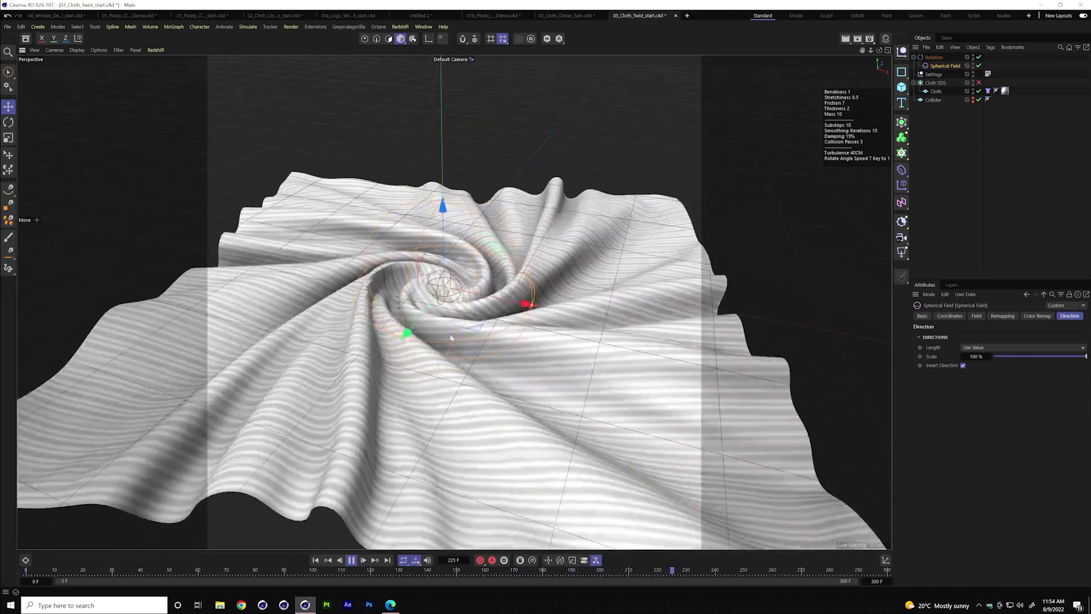
pyautogui.scroll(5, 449, 367)
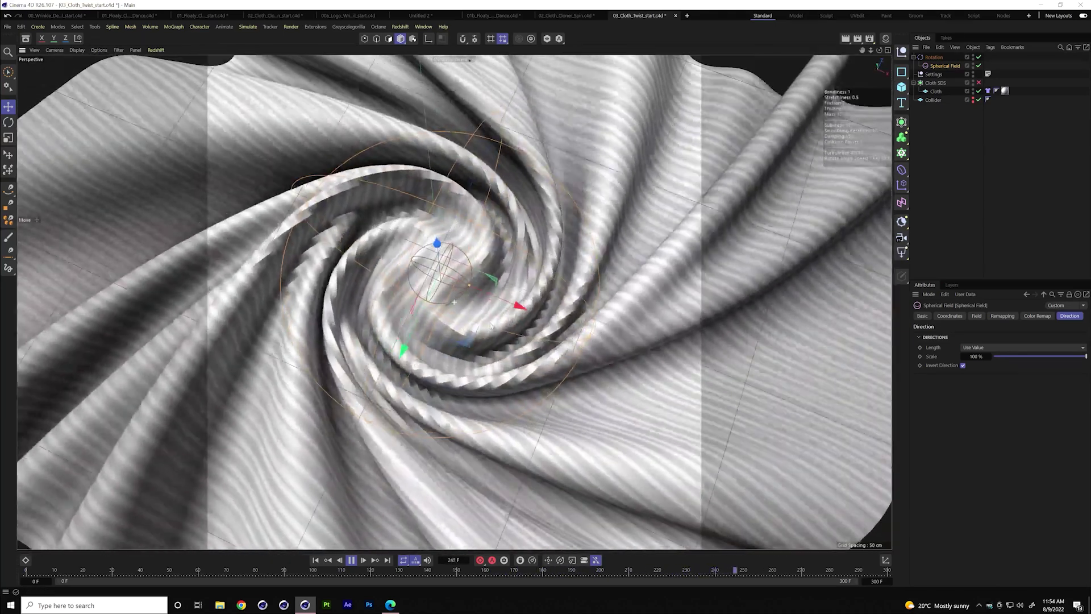
pyautogui.press('space')
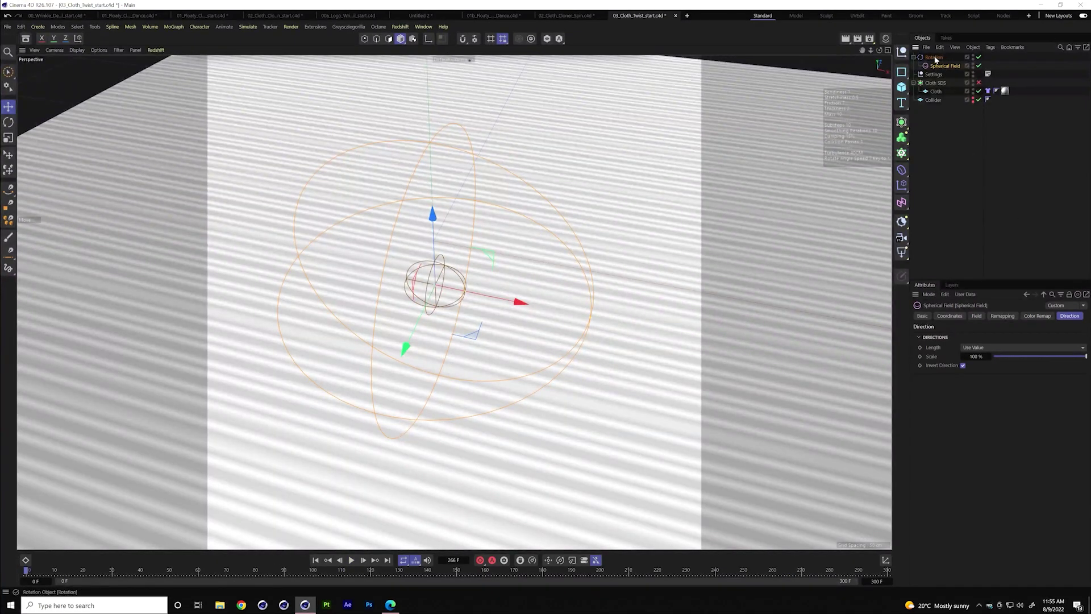
# Keyframe the Rotation force's Angle Speed at 3 on frame 17 and 0.5 on frame 72
pyautogui.click(934, 57)
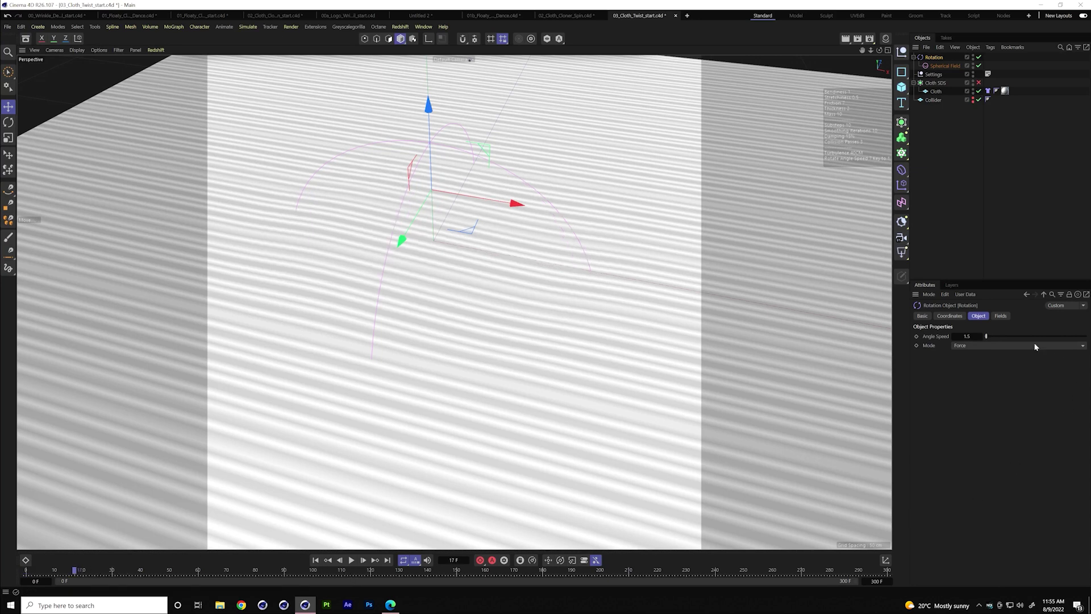
pyautogui.write('3')
pyautogui.press('Return')
pyautogui.moveTo(101, 574); pyautogui.dragTo(232, 569)
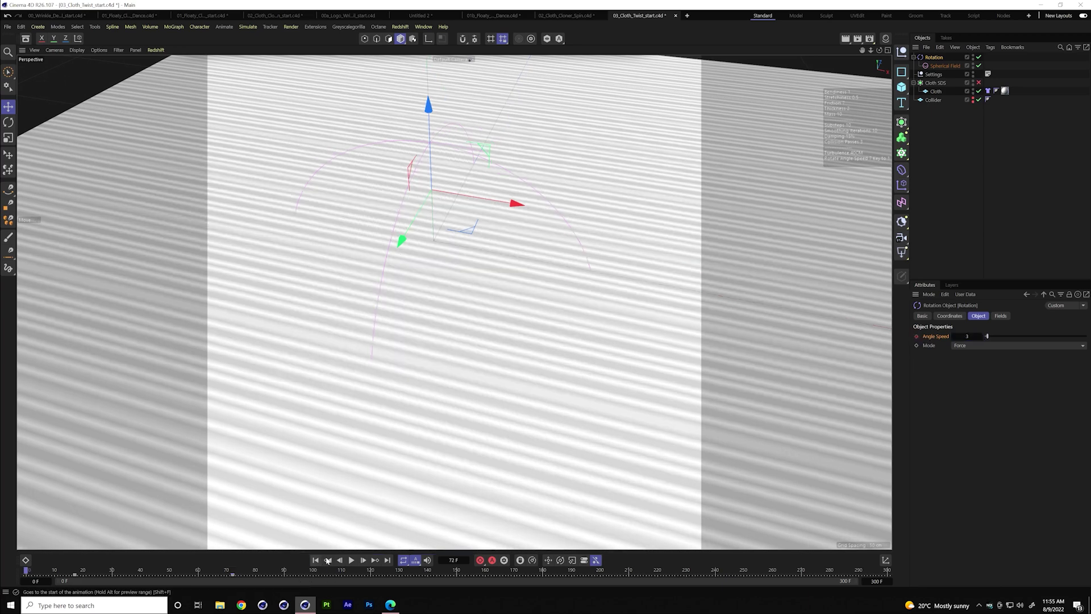
# Play the keyframed twist from the start, examine the tight folds up close and rewind the simulation
pyautogui.click(315, 560)
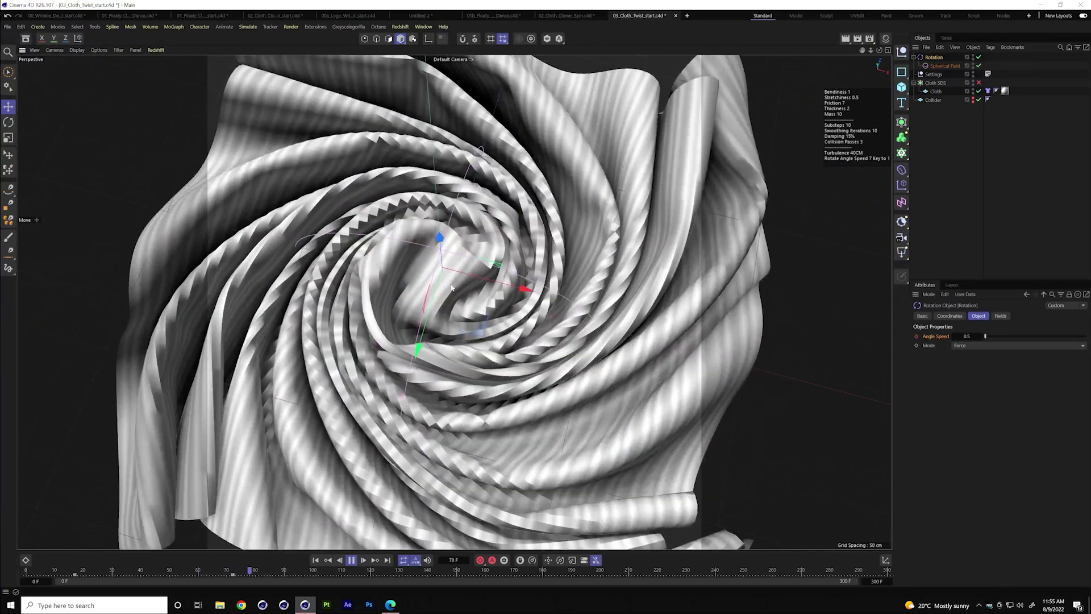
pyautogui.scroll(5, 452, 288)
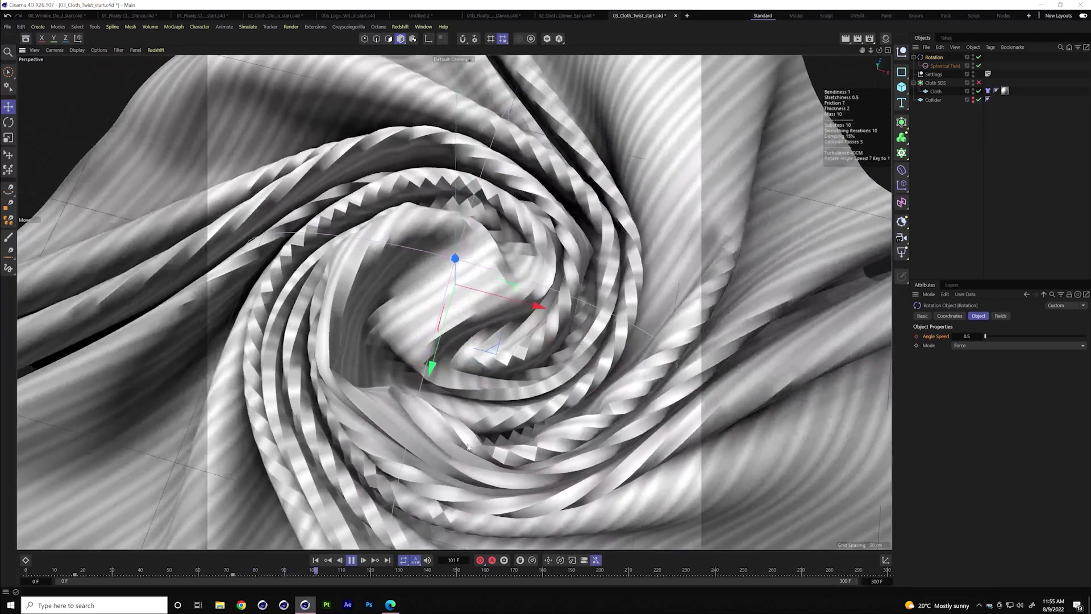
pyautogui.press('F8')
pyautogui.hotkey('shift', 'f')
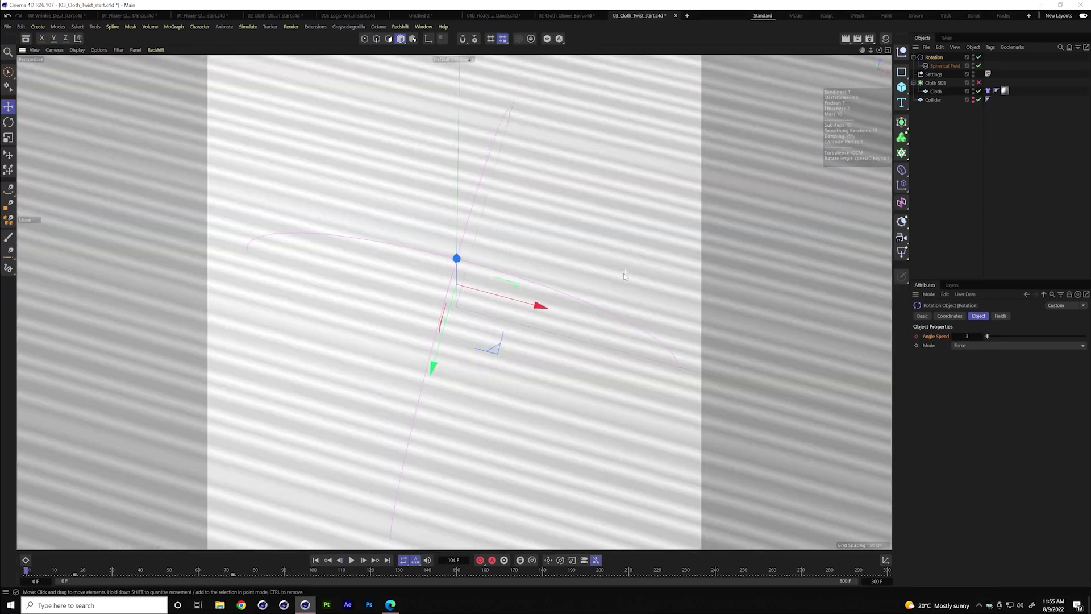
# Set the Cloth tag's Friction to 7 and adjust its Bendiness and Stretchiness to match the settings note in the viewport
pyautogui.scroll(-2, 626, 277)
pyautogui.hotkey('ctrl', 'd')
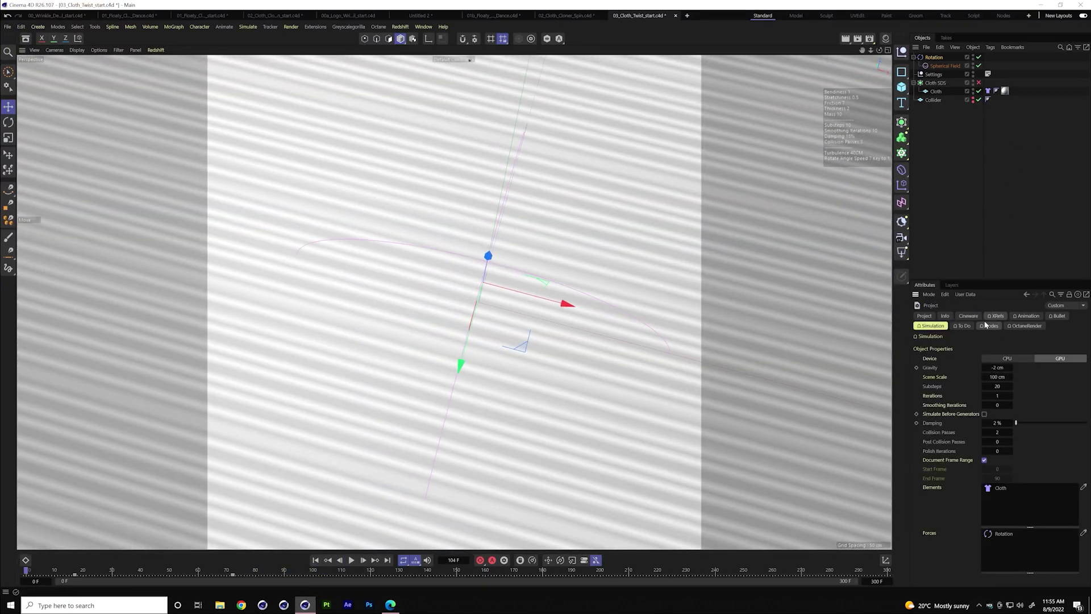
pyautogui.click(968, 318)
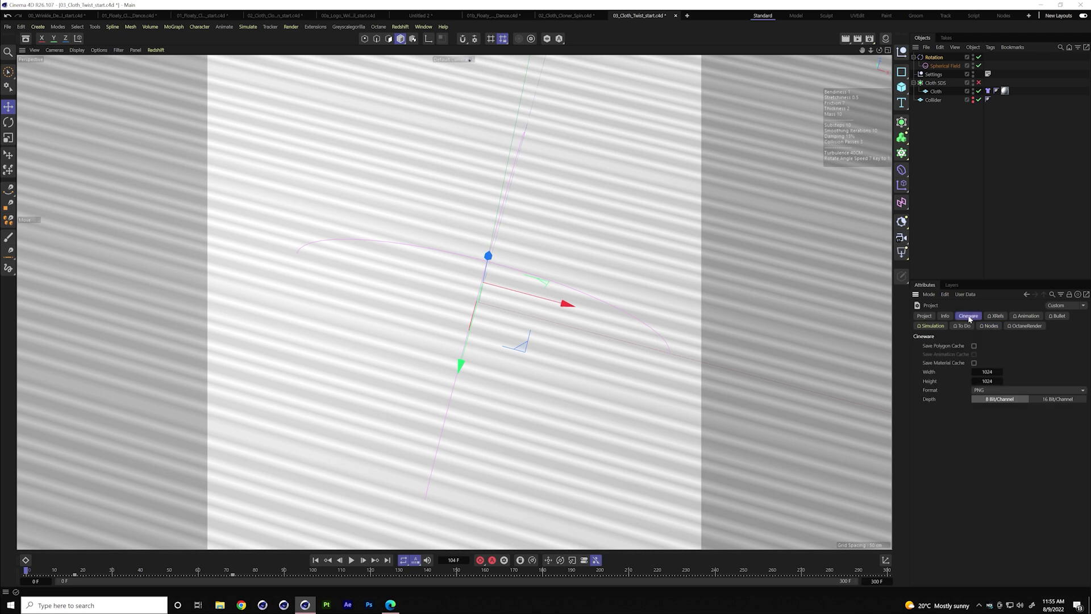
pyautogui.click(988, 91)
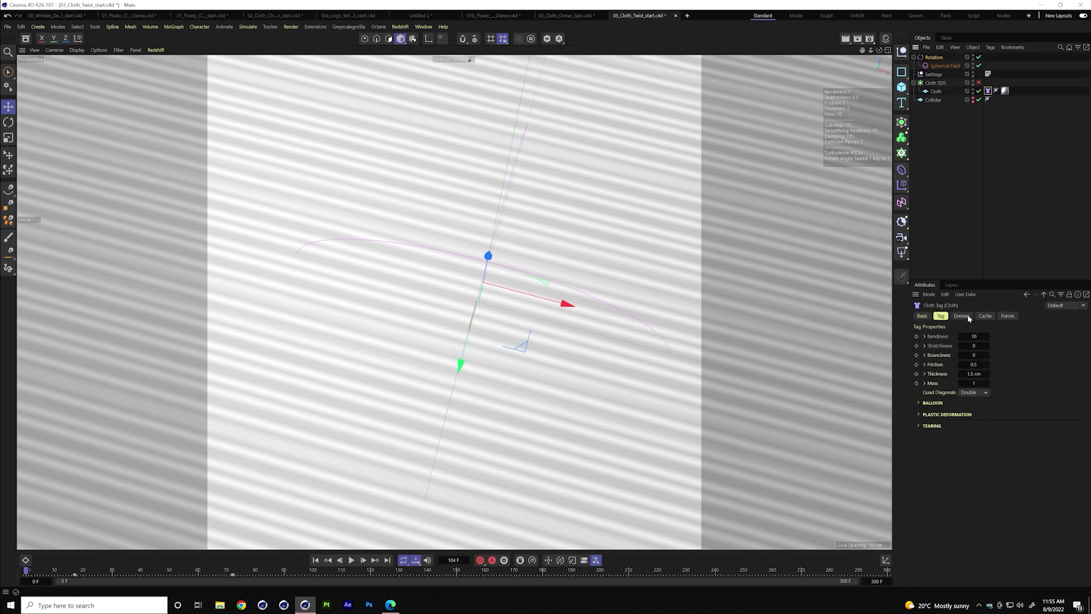
pyautogui.click(980, 345)
pyautogui.click(977, 337)
pyautogui.click(982, 365)
pyautogui.write('7')
pyautogui.click(983, 317)
pyautogui.click(987, 243)
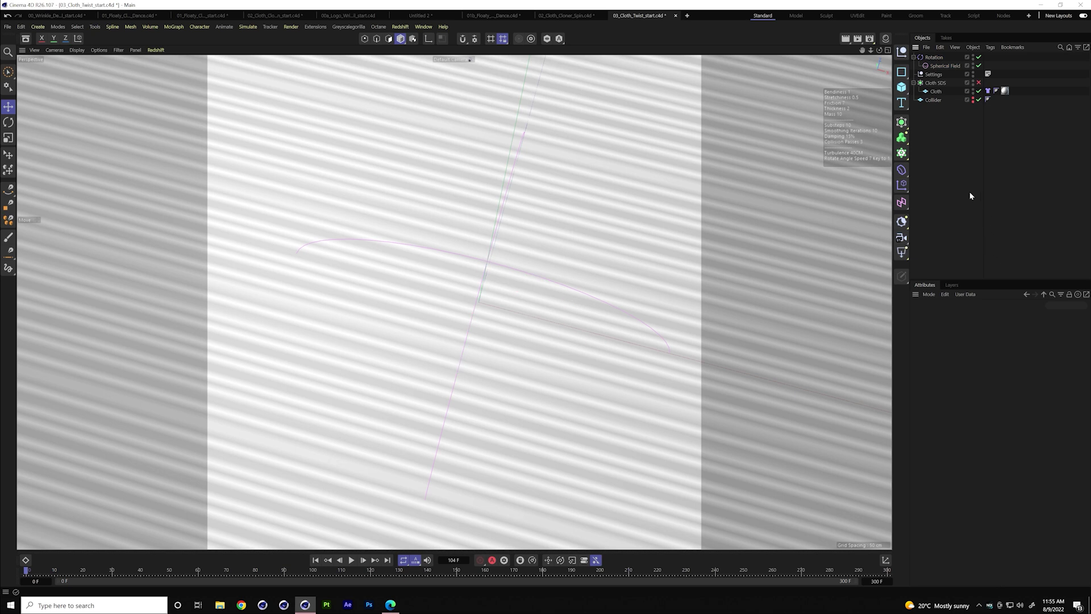
# Set the project simulation's Substeps to 5, Smoothing Iterations to 1 and Damping to 15%, and enable the Cloth SDS
pyautogui.hotkey('ctrl', 'd')
pyautogui.click(930, 326)
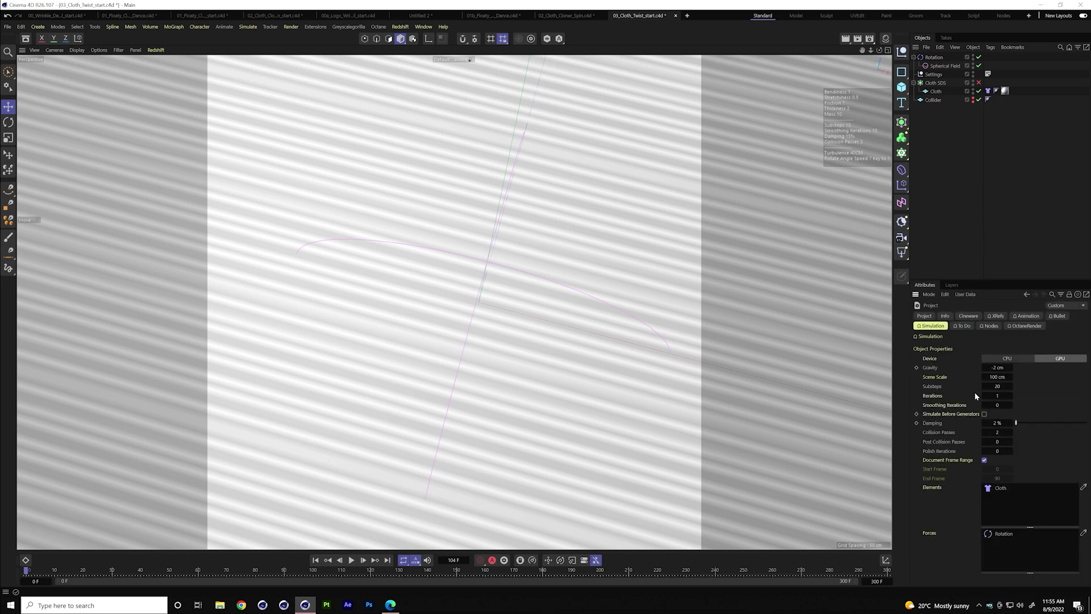
pyautogui.doubleClick(998, 368)
pyautogui.doubleClick(1003, 386)
pyautogui.click(1000, 405)
pyautogui.doubleClick(1005, 424)
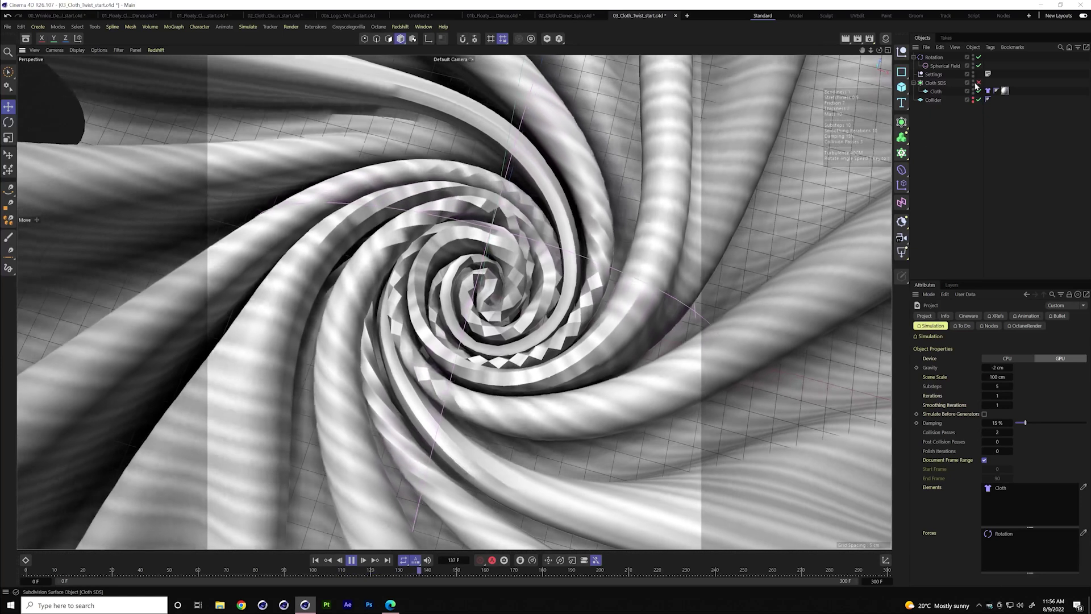
pyautogui.click(979, 83)
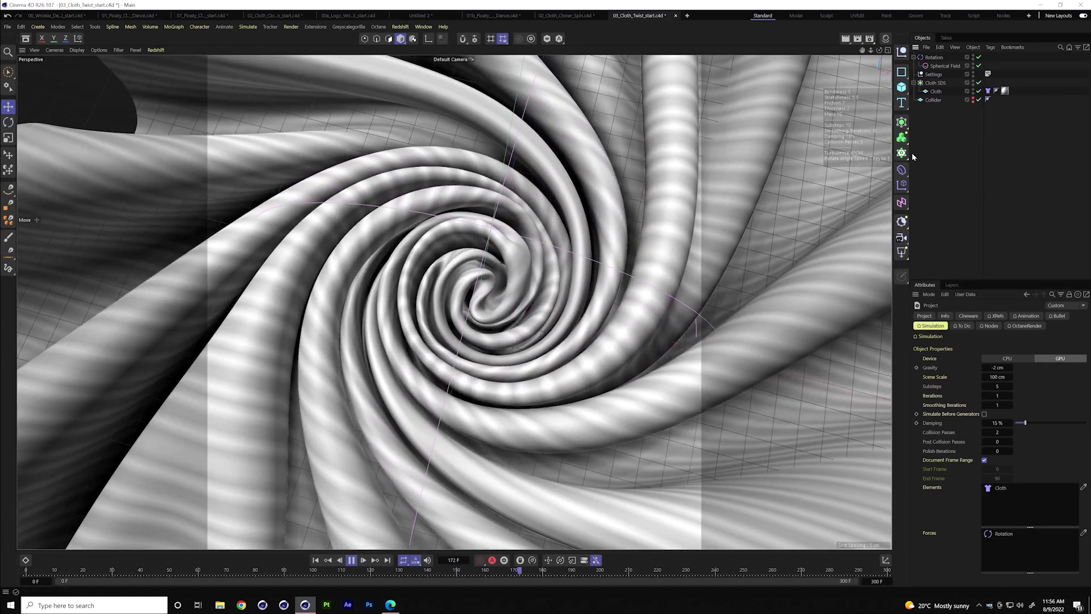
# Keyframe the Rotation force's Angle Speed at 0 near frame 203 and replay the simulation from the start
pyautogui.click(934, 58)
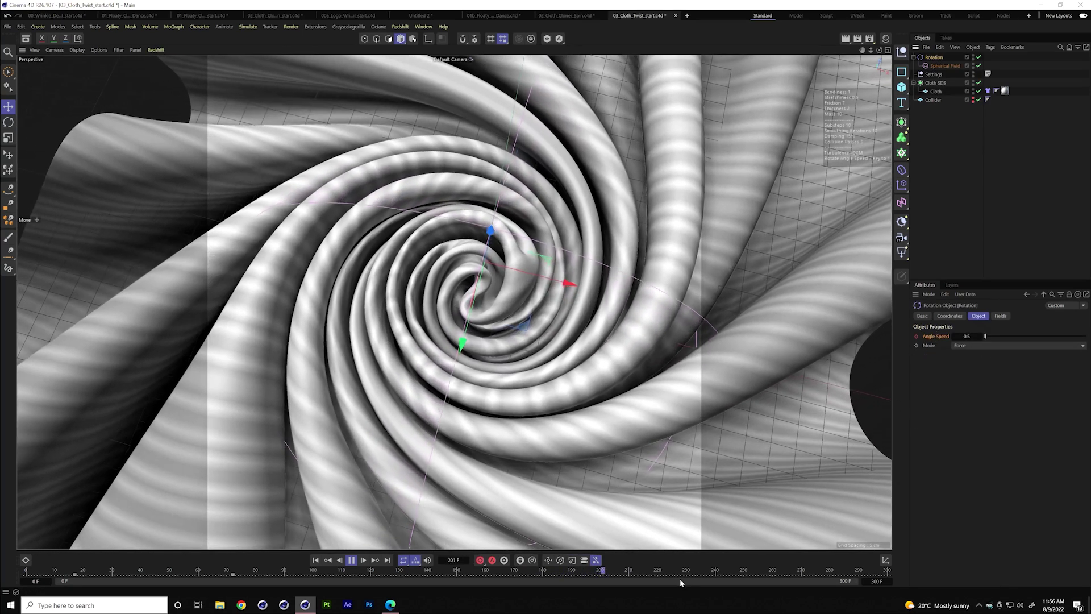
pyautogui.press('F8')
pyautogui.click(917, 337)
pyautogui.click(351, 560)
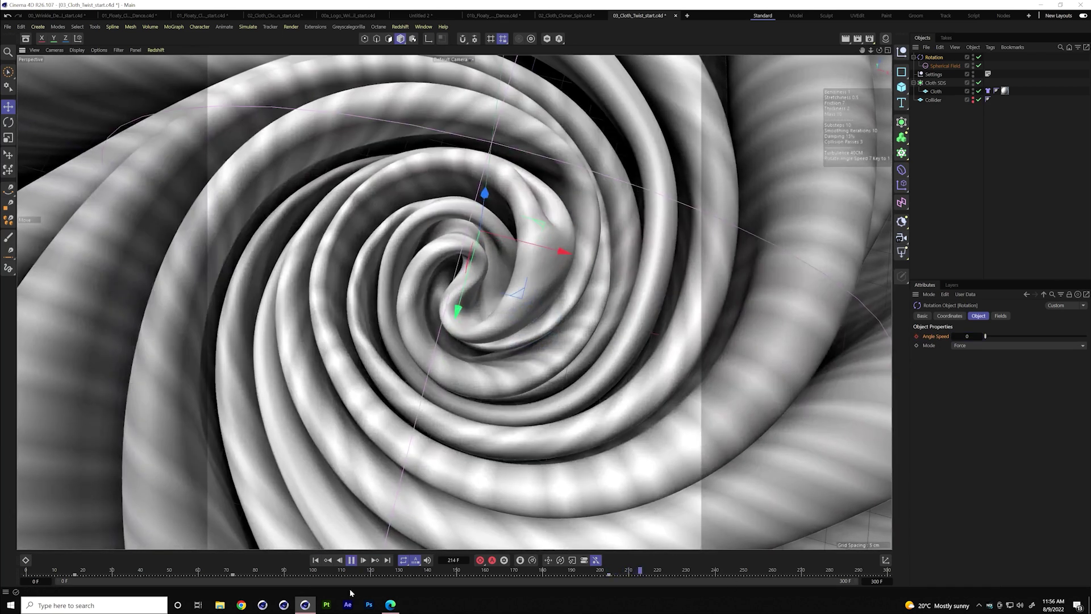
pyautogui.click(316, 560)
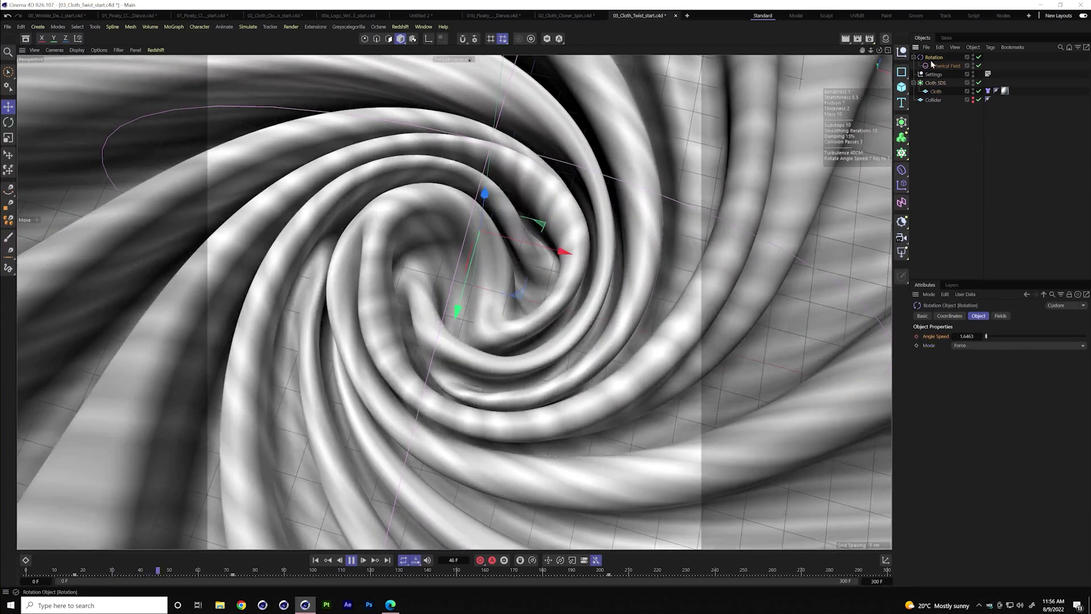
# Scale the Spherical Field down around the centre of the swirl while the simulation plays
pyautogui.click(945, 66)
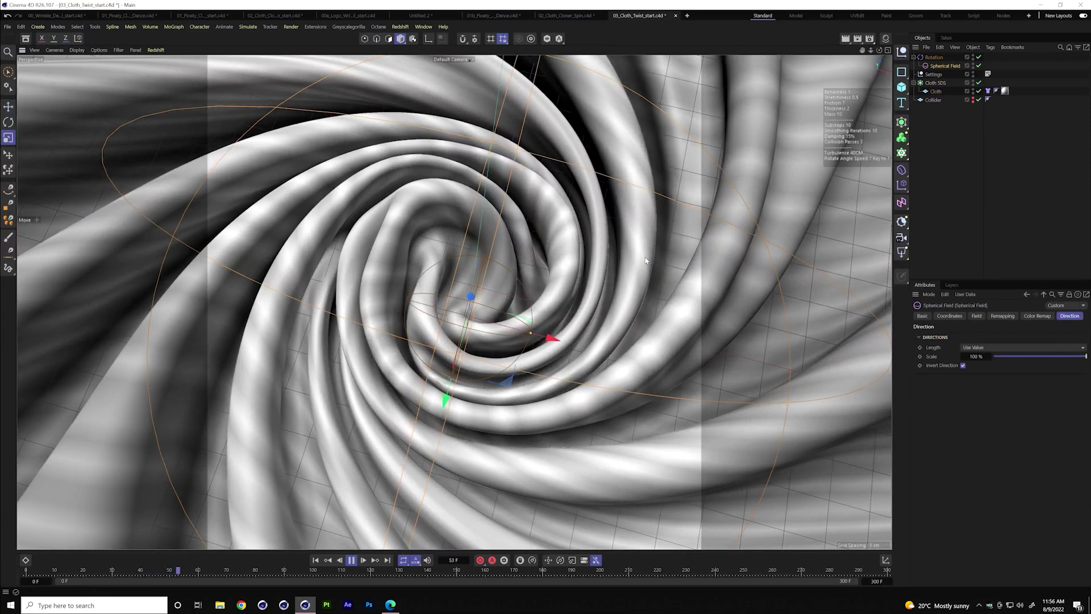
pyautogui.press('t')
pyautogui.moveTo(613, 290); pyautogui.dragTo(553, 295)
pyautogui.press('e')
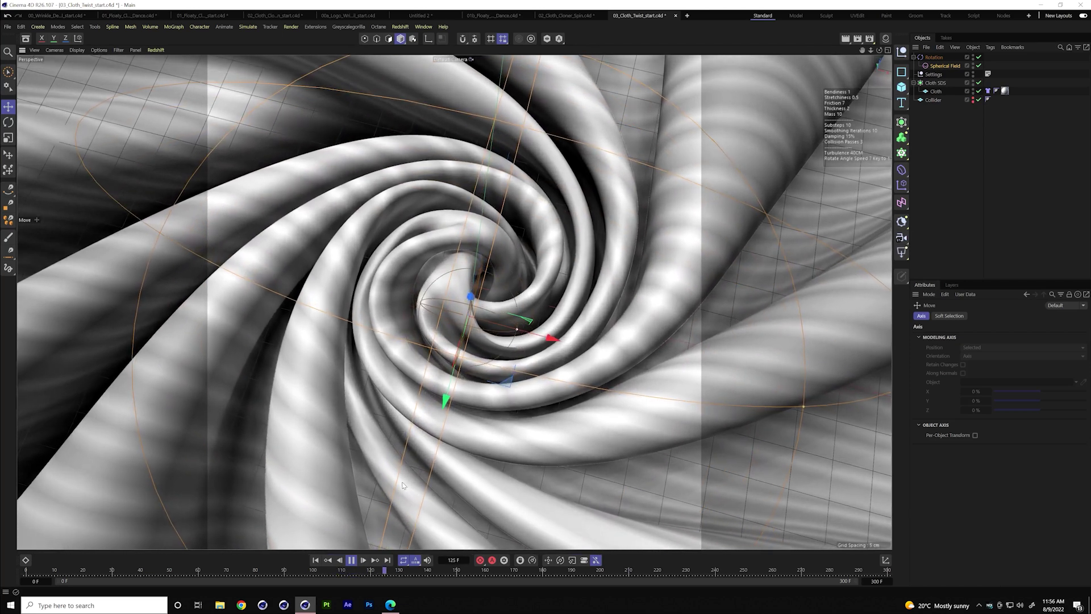
# Replay the twist from the start, open the Dope Sheet, and examine the folds from the side and above before stopping playback
pyautogui.click(314, 561)
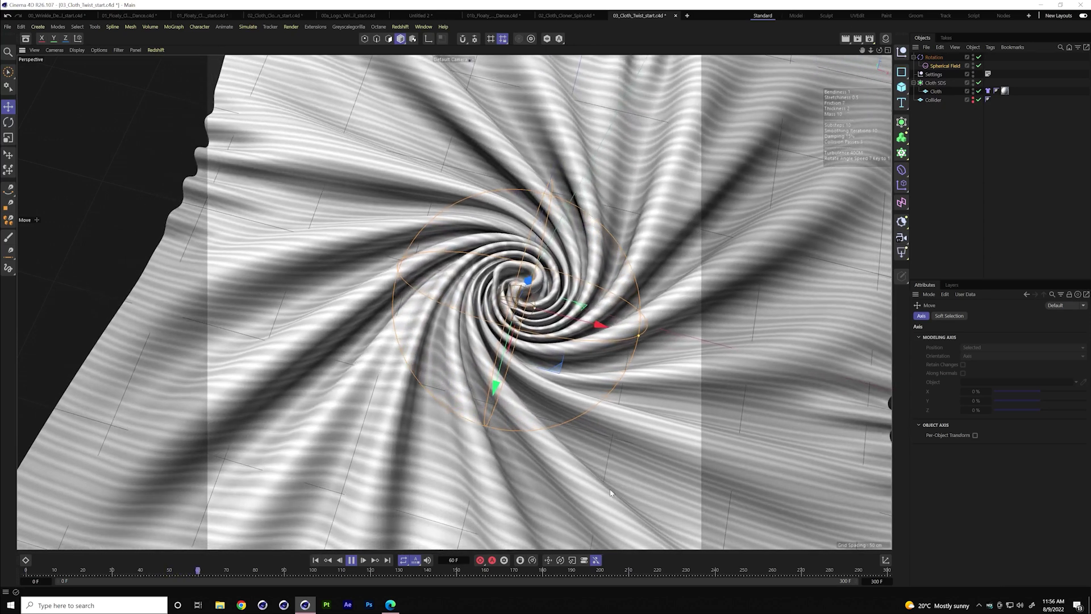
pyautogui.keyDown('alt'); pyautogui.moveTo(521, 318); pyautogui.dragTo(601, 325); pyautogui.keyUp('alt')
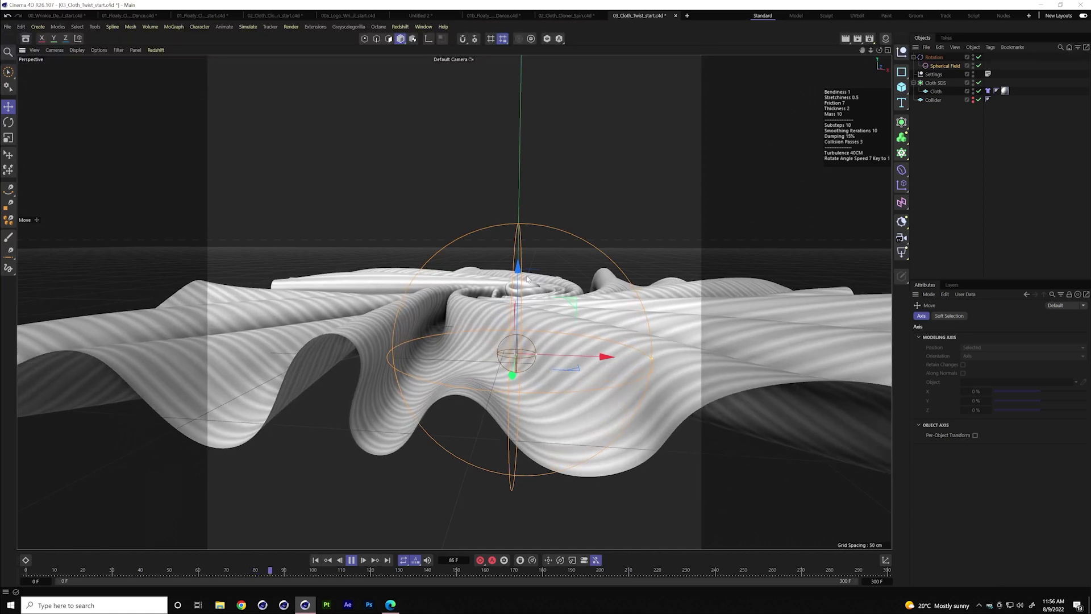
pyautogui.hotkey('shift', 'F3')
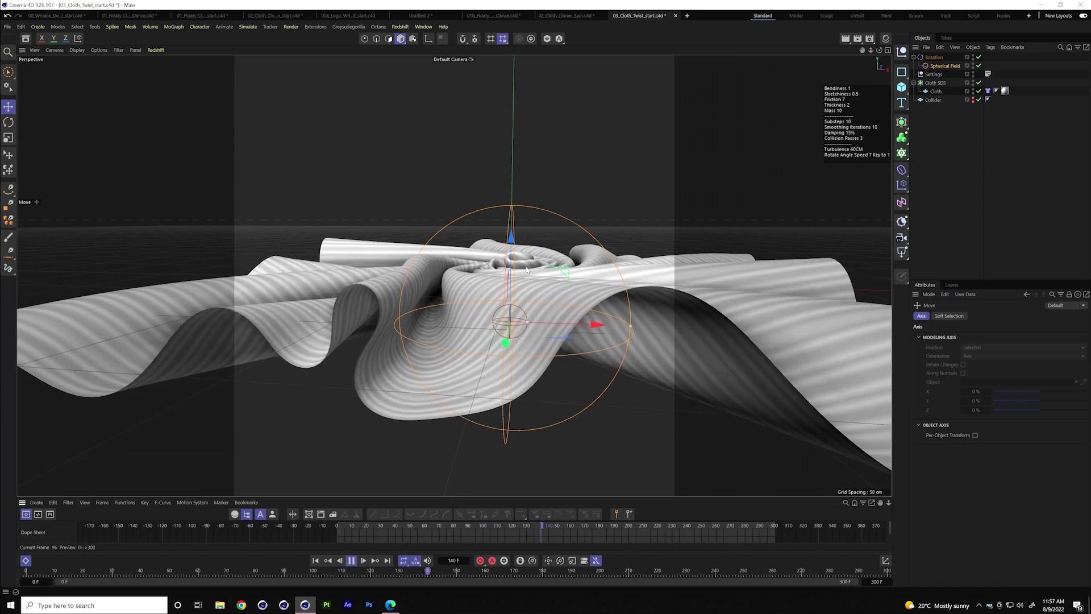
pyautogui.keyDown('alt'); pyautogui.moveTo(514, 325); pyautogui.dragTo(537, 302); pyautogui.keyUp('alt')
pyautogui.press('F8')
pyautogui.keyDown('alt'); pyautogui.moveTo(507, 355); pyautogui.dragTo(506, 314); pyautogui.keyUp('alt')
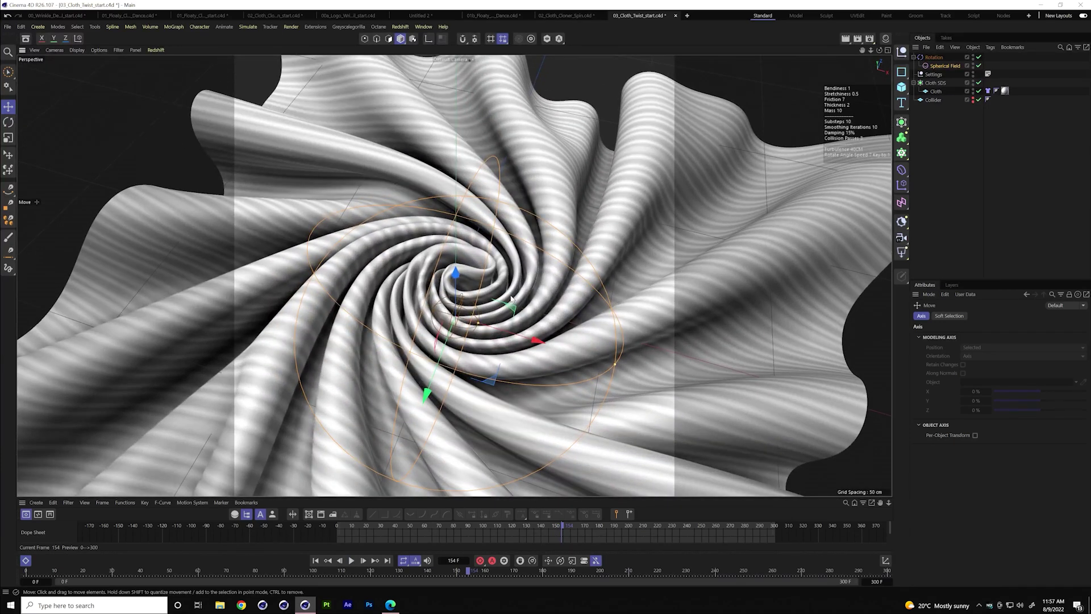